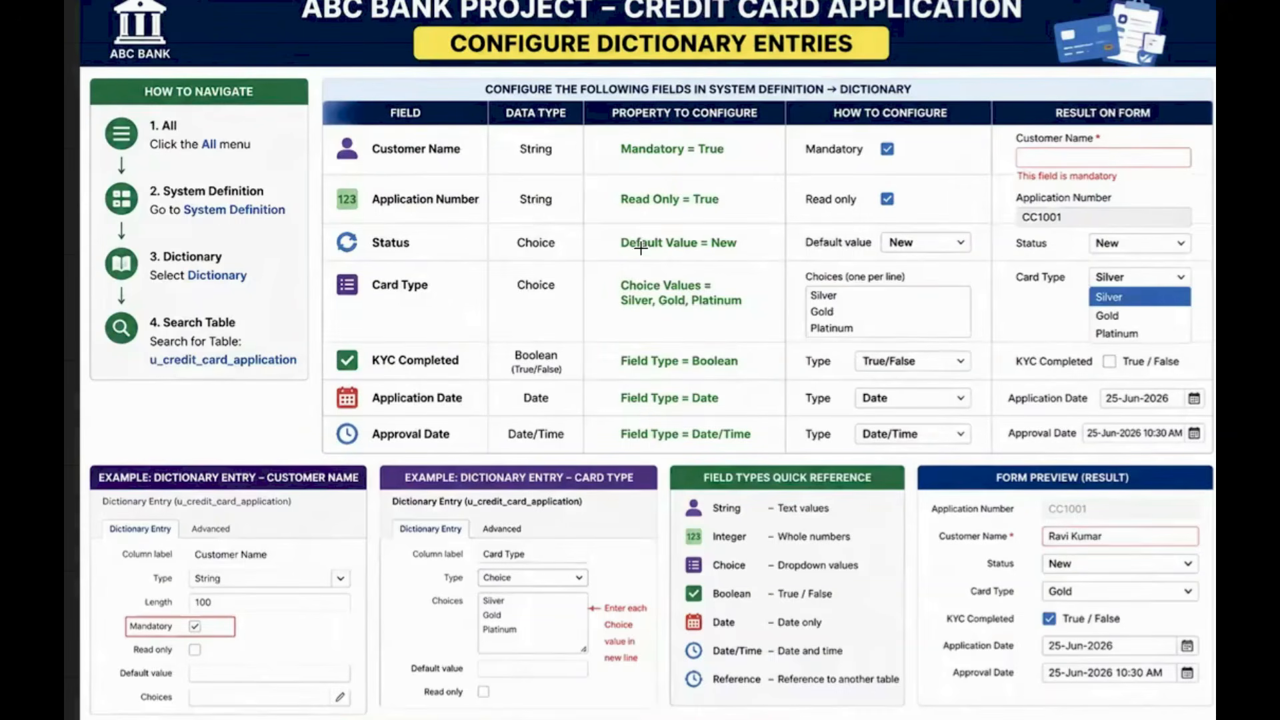
# Back in ServiceNow, filter the navigator with 'dictiona' and open System Definition > Dictionary
pyautogui.moveTo(692, 399); pyautogui.dragTo(718, 399)
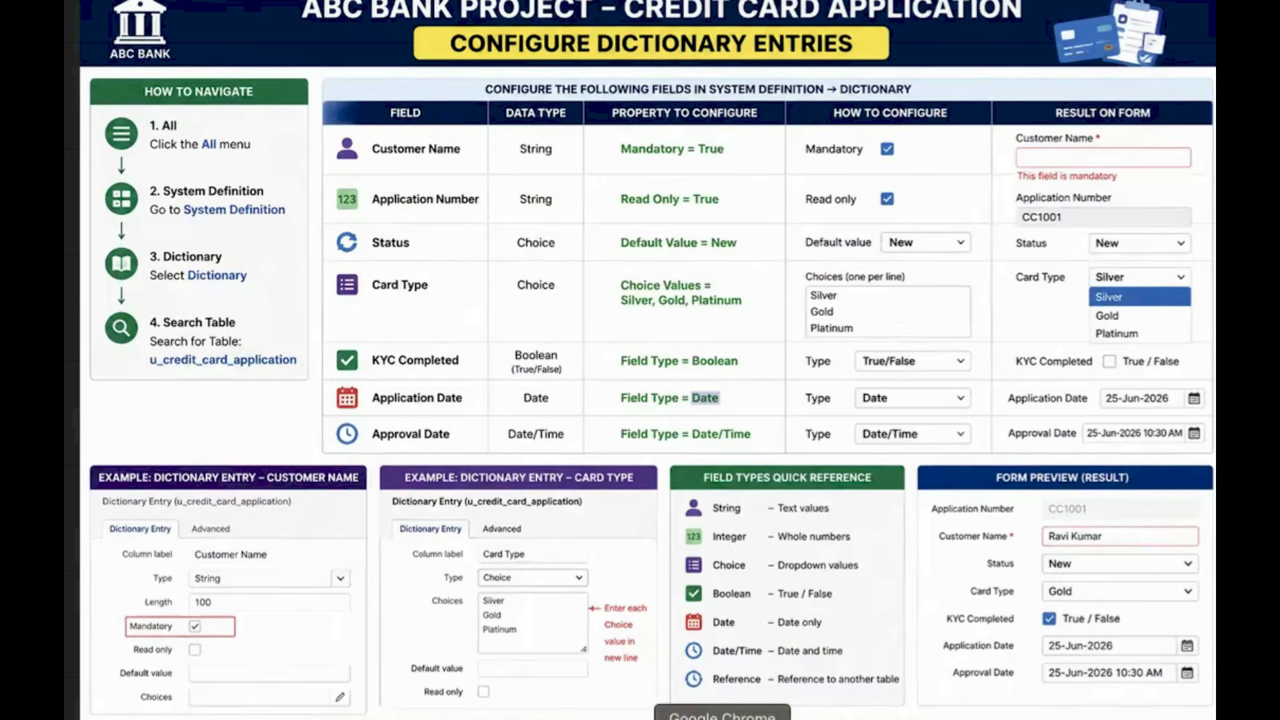
pyautogui.click(722, 719)
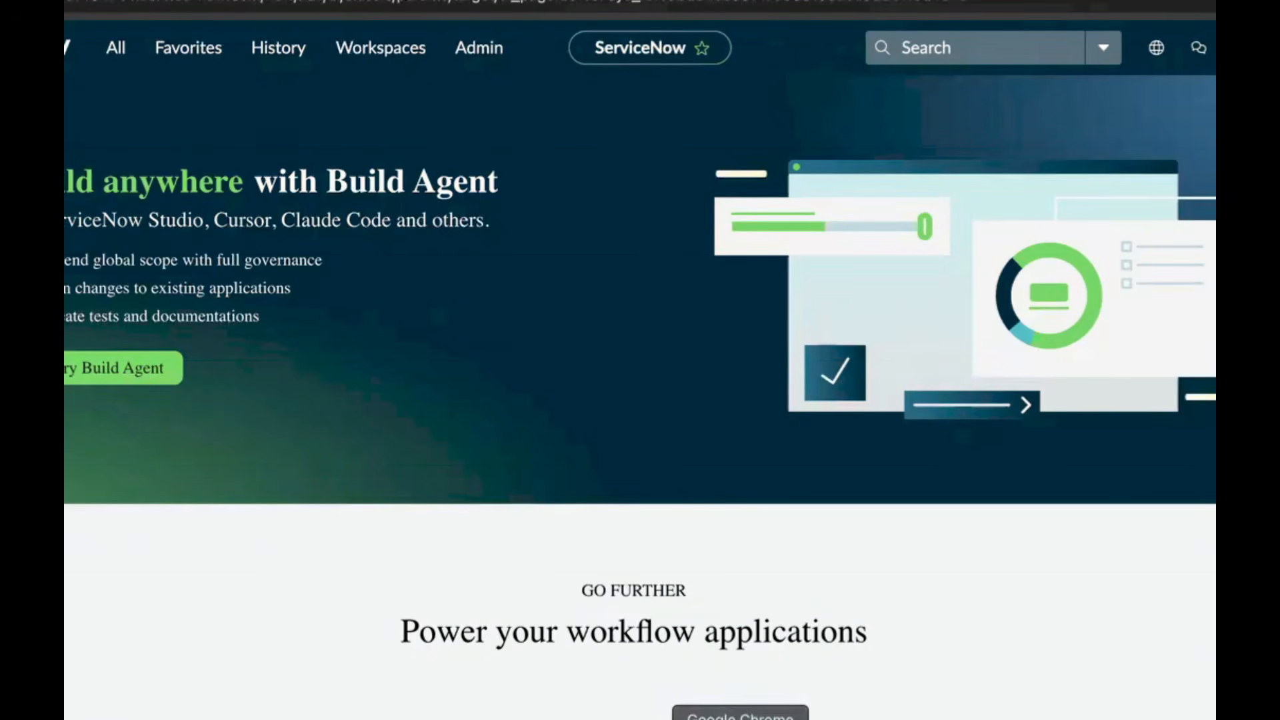
pyautogui.click(120, 60)
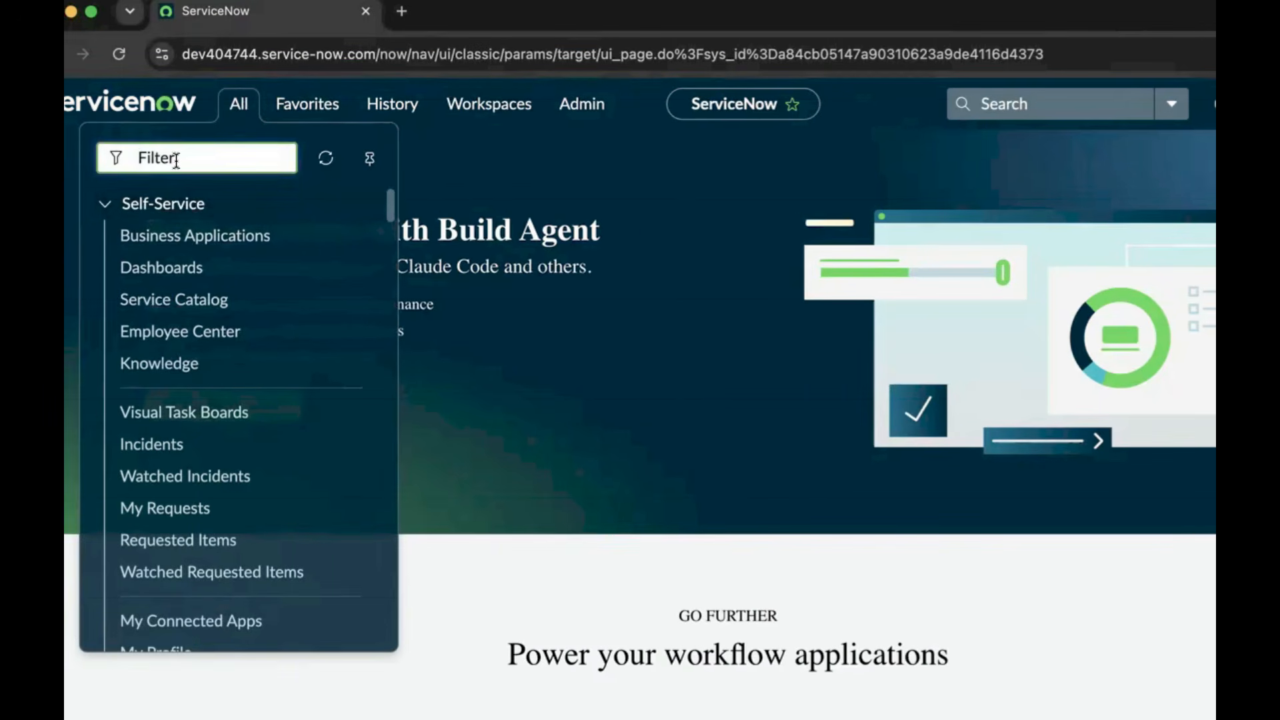
pyautogui.write('dict')
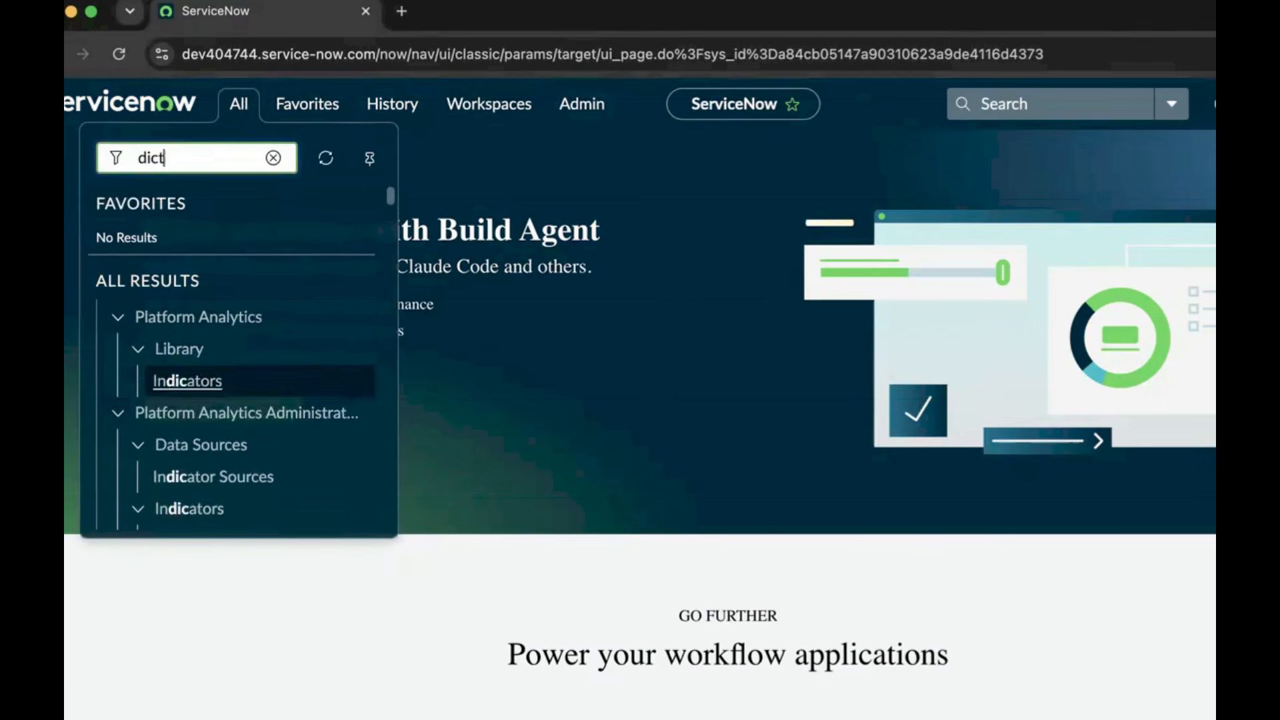
pyautogui.write('iona')
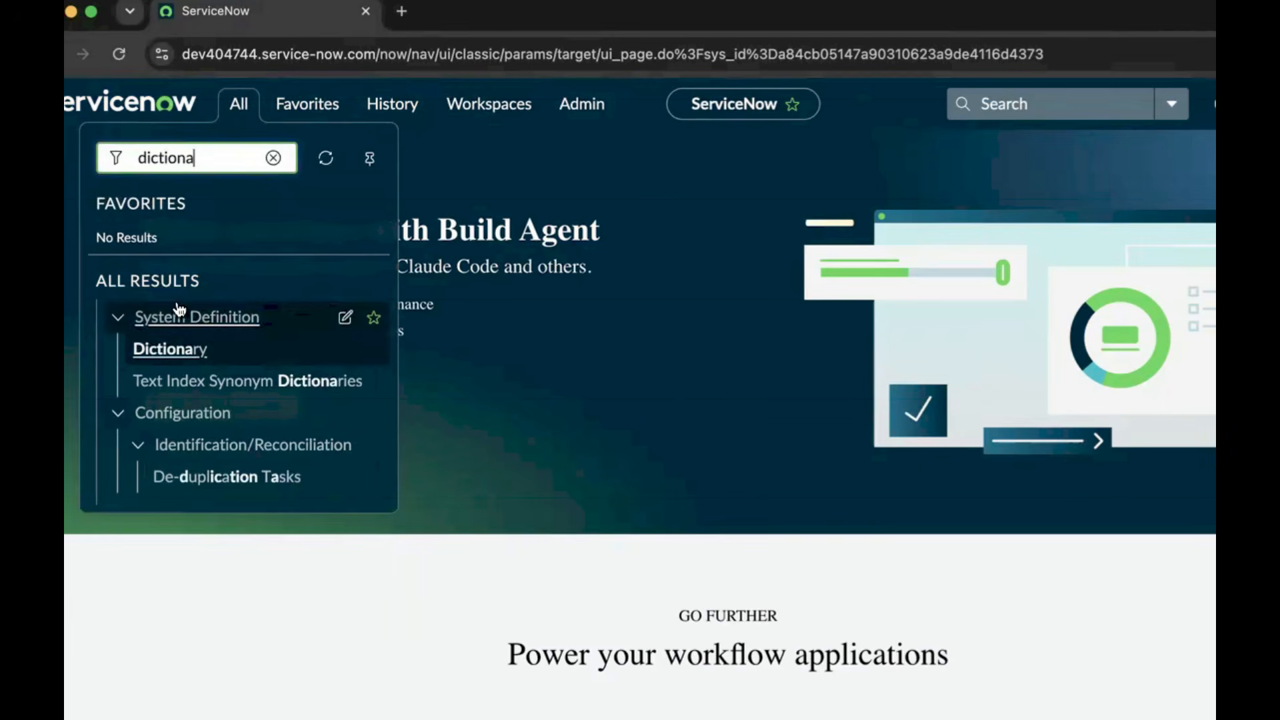
pyautogui.click(173, 349)
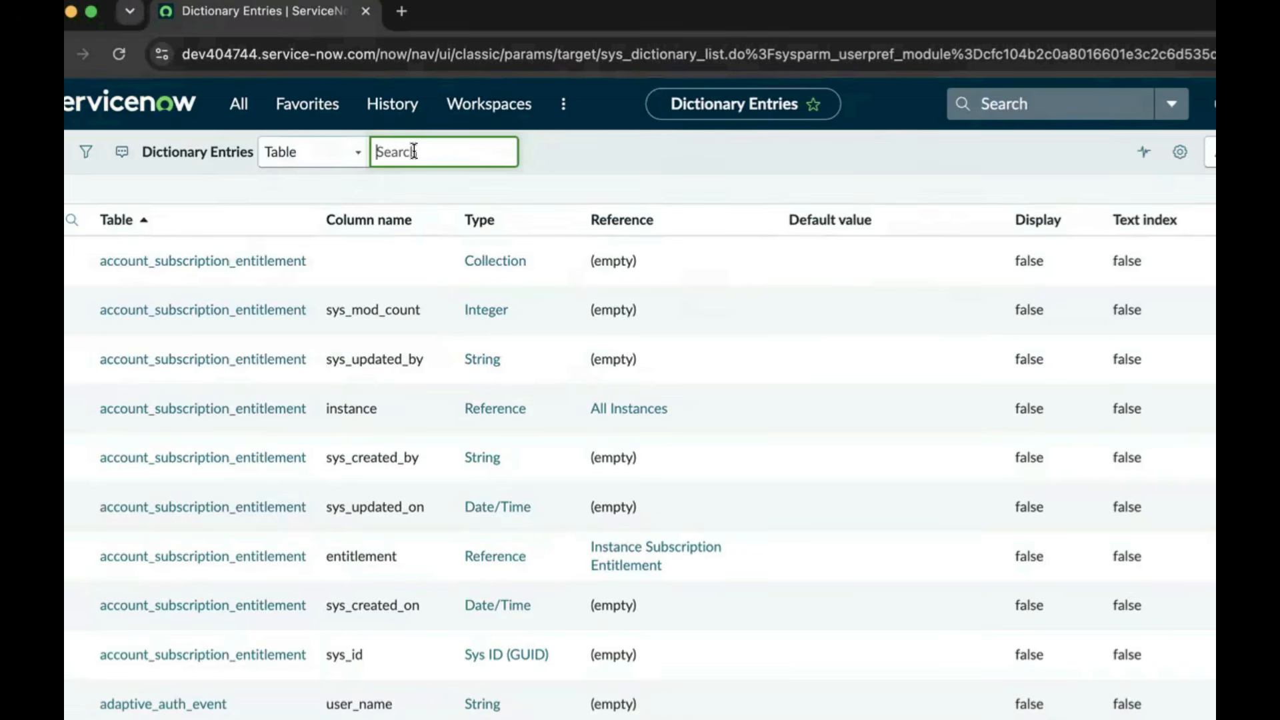
# Search the Dictionary Entries by Table for u_credit_card_application
pyautogui.write('u')
pyautogui.write('_credit')
pyautogui.write('_card_')
pyautogui.write('application')
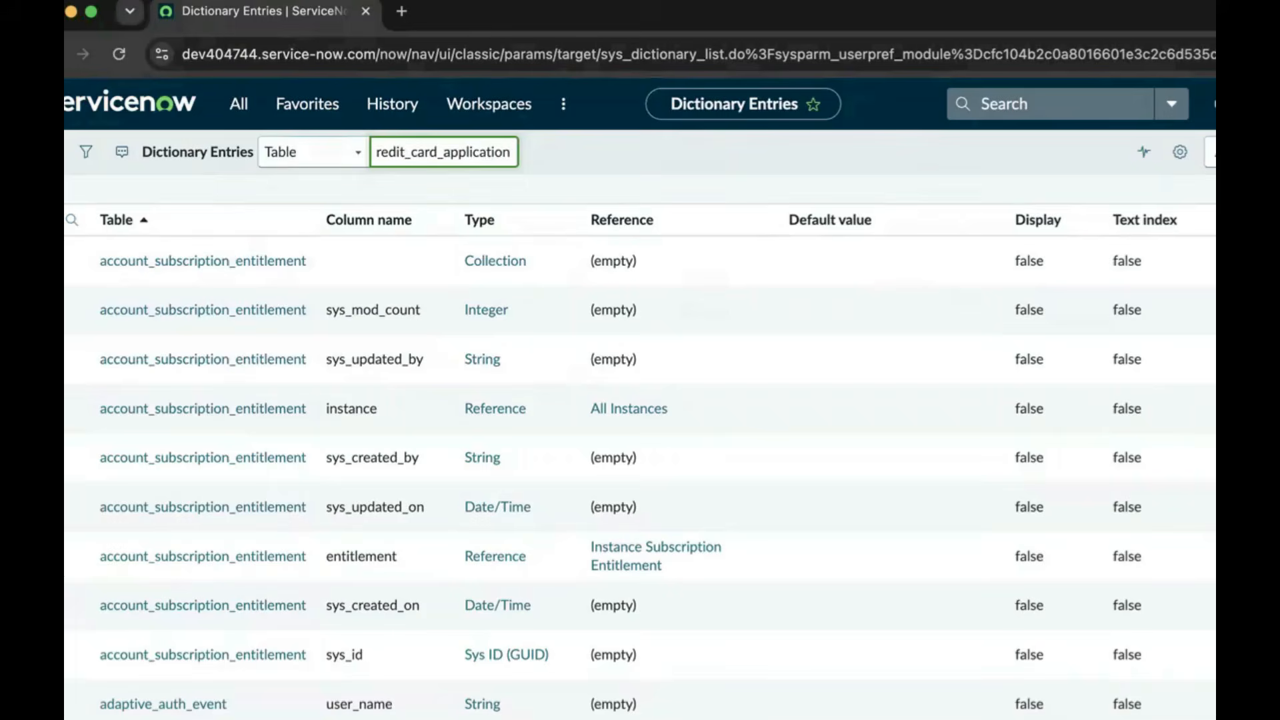
pyautogui.click(270, 150)
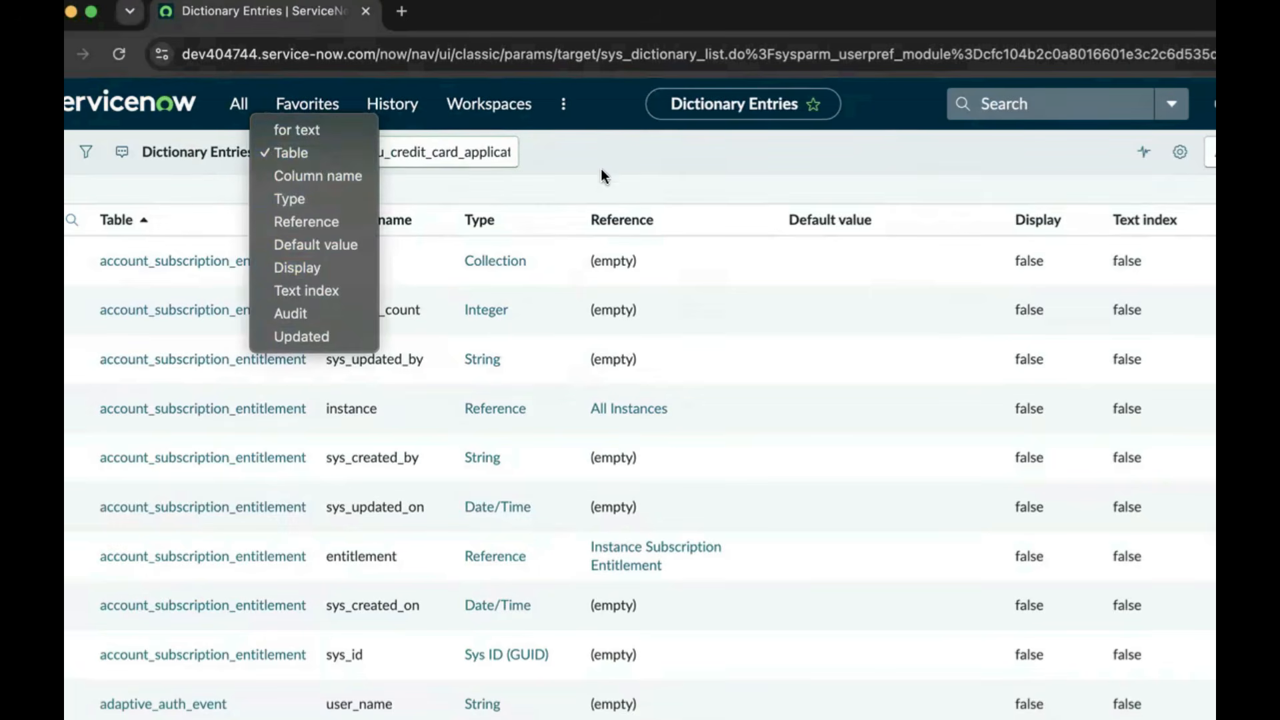
pyautogui.click(581, 158)
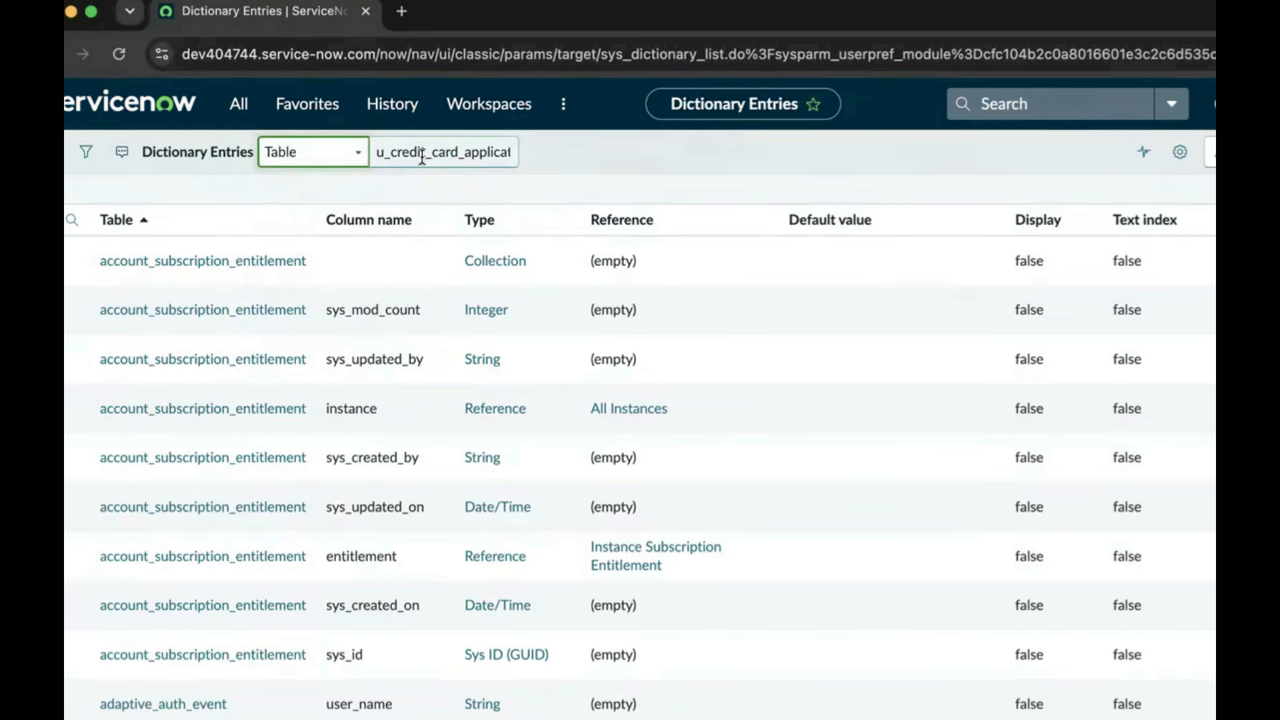
pyautogui.click(646, 155)
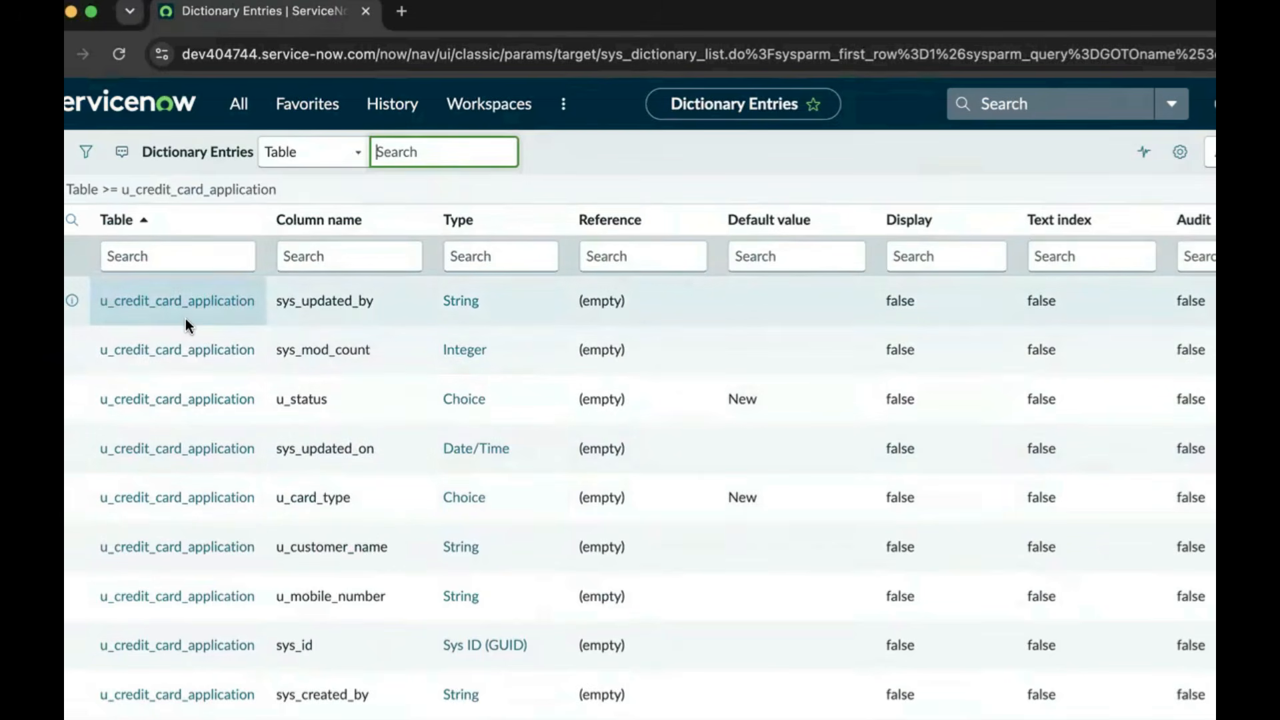
pyautogui.scroll(-10, 293, 443)
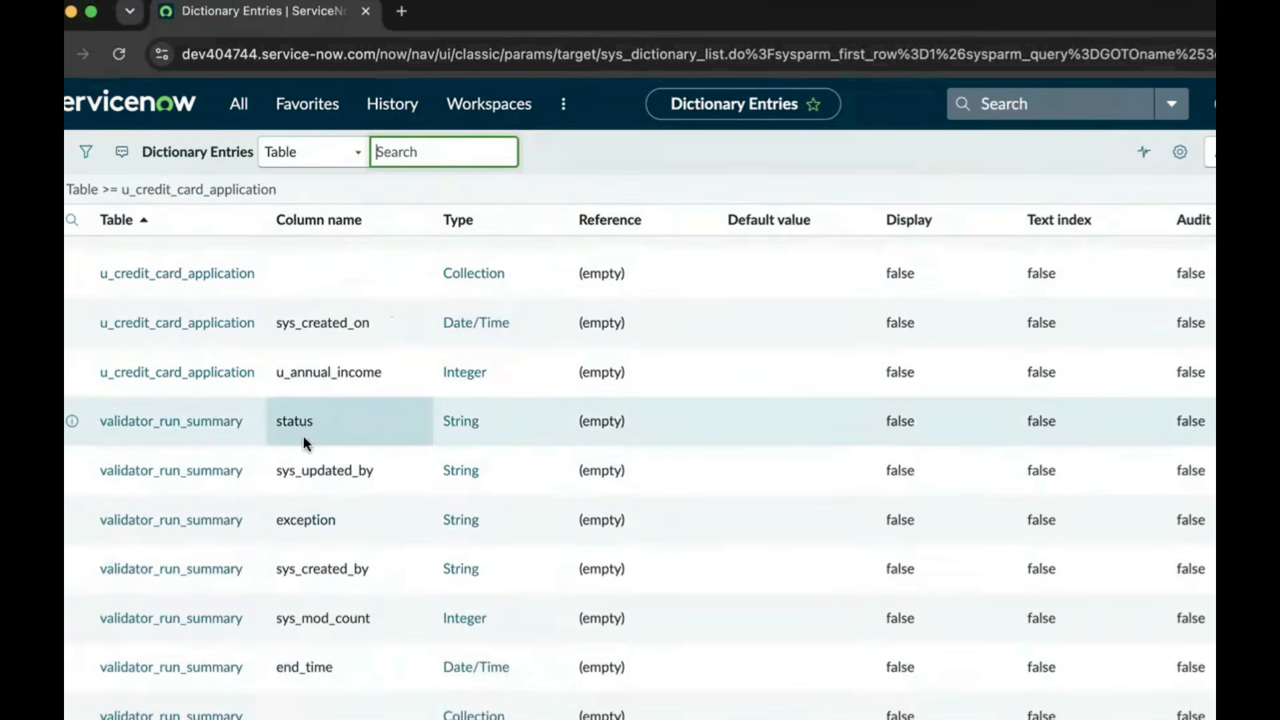
pyautogui.scroll(10, 266, 540)
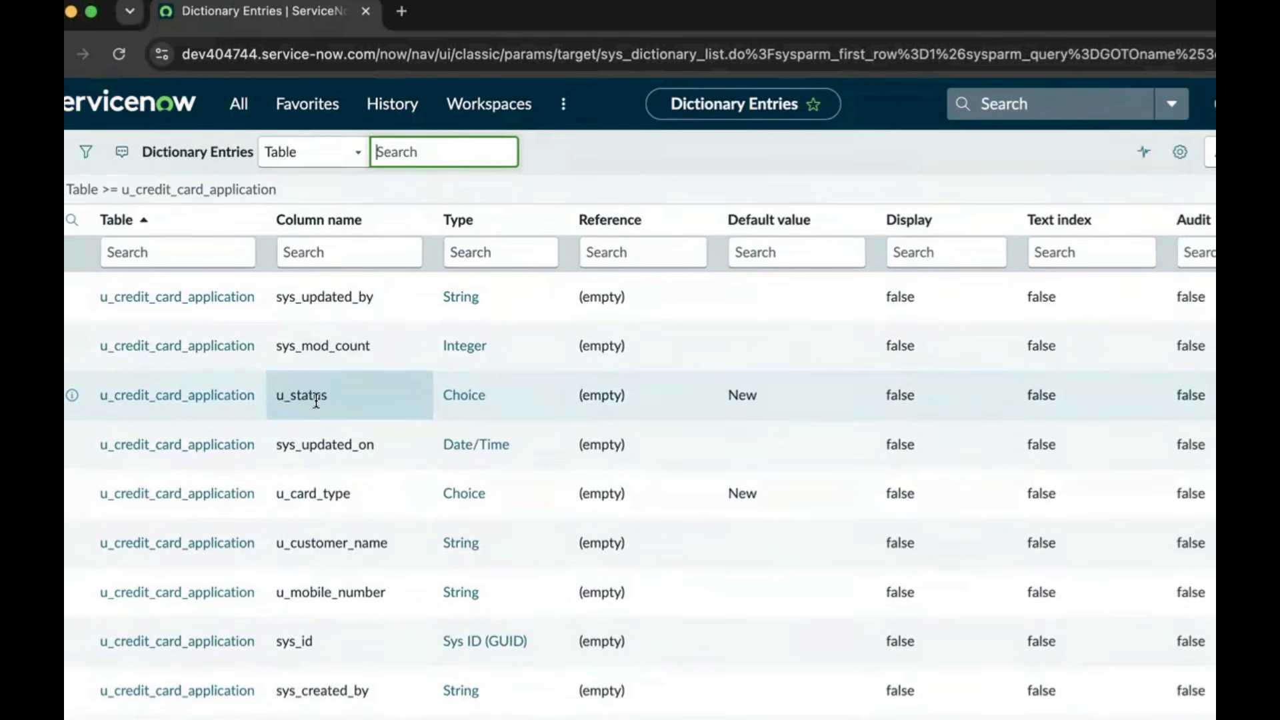
pyautogui.scroll(-2, 360, 533)
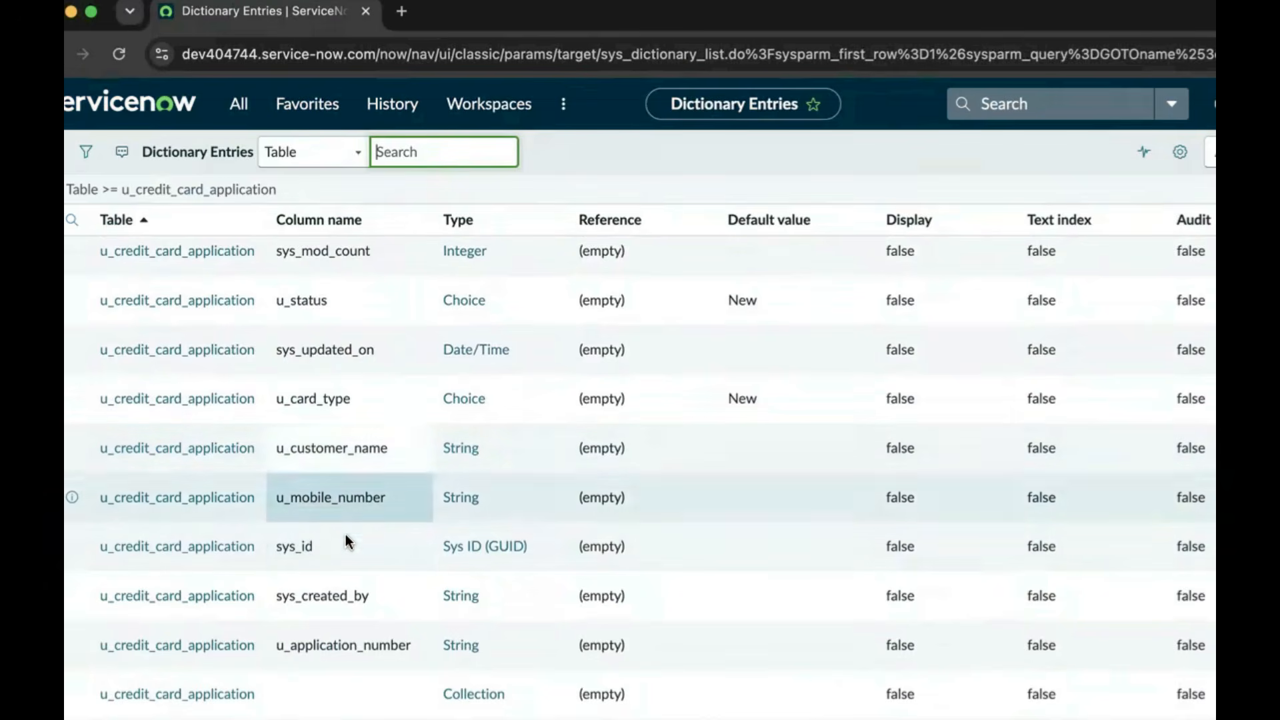
pyautogui.scroll(-6, 364, 586)
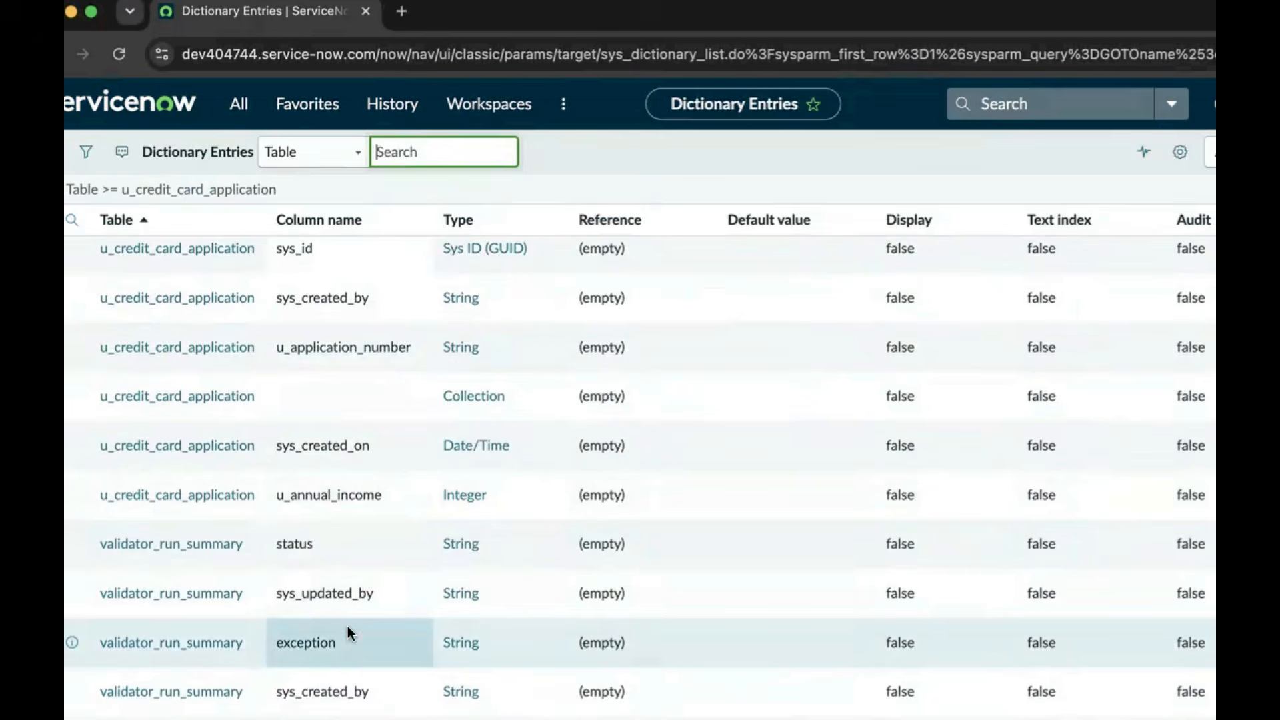
pyautogui.scroll(-3, 347, 628)
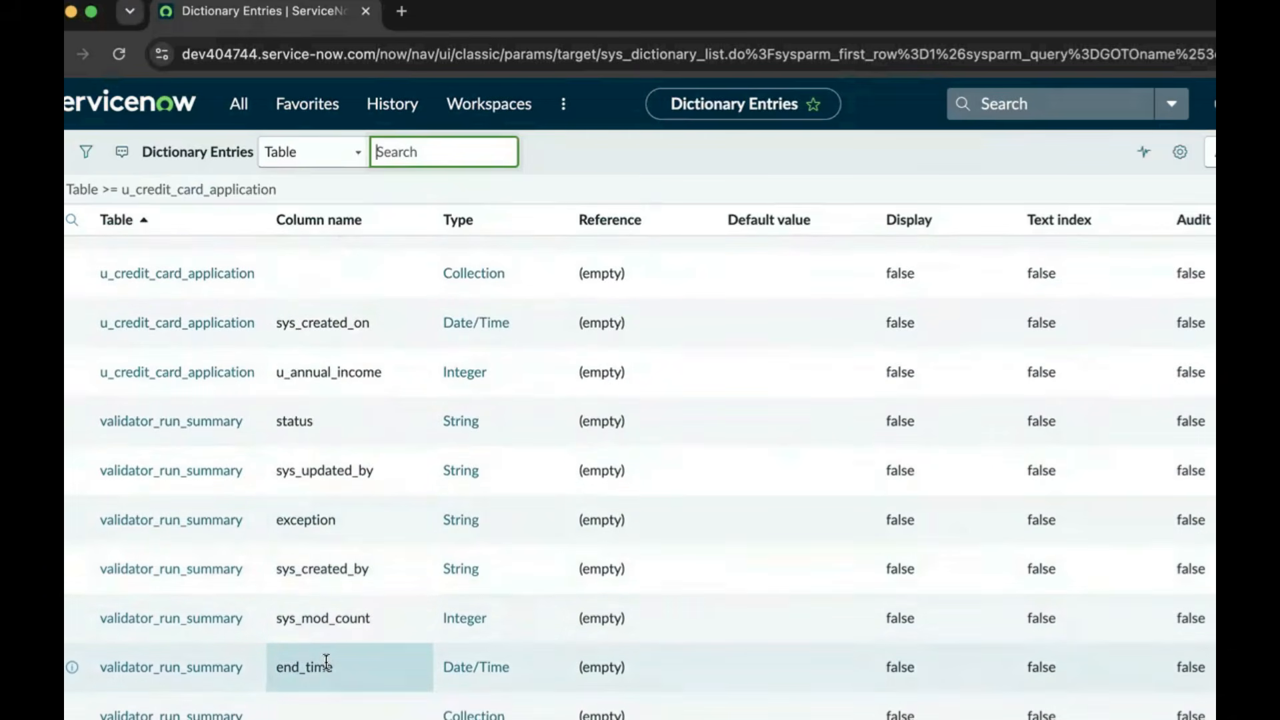
pyautogui.scroll(10, 330, 573)
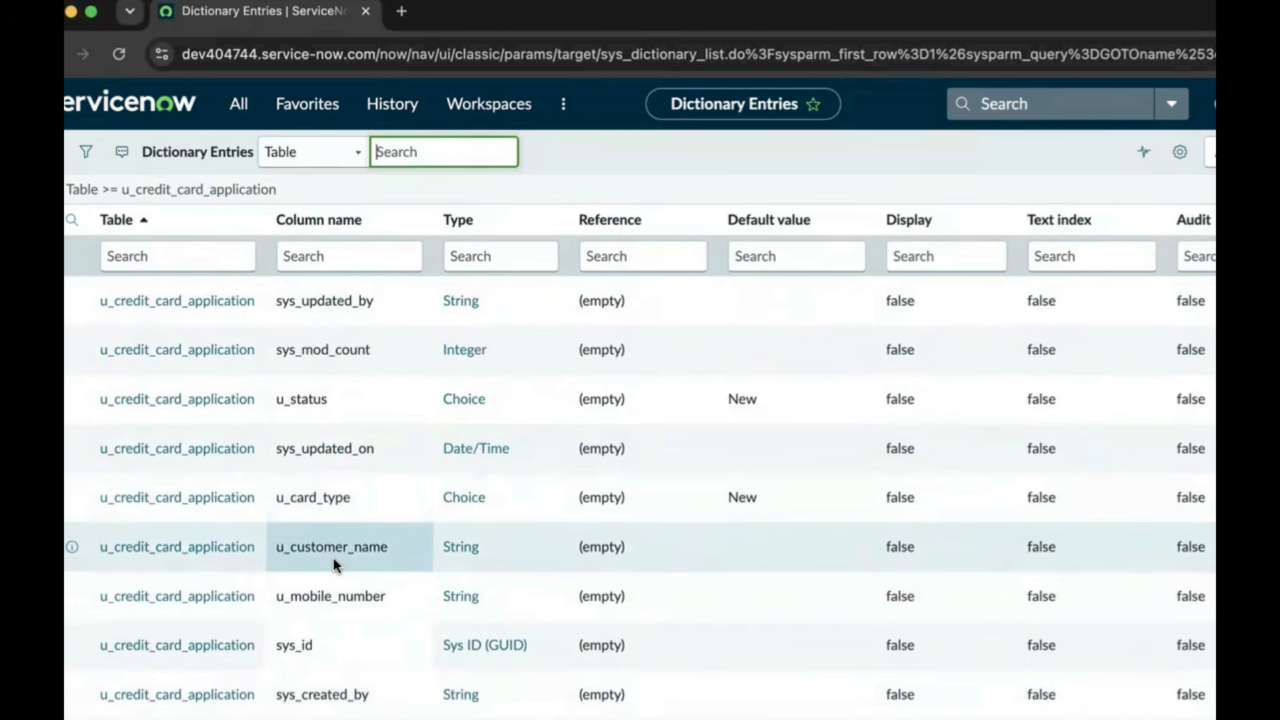
pyautogui.scroll(-5, 337, 553)
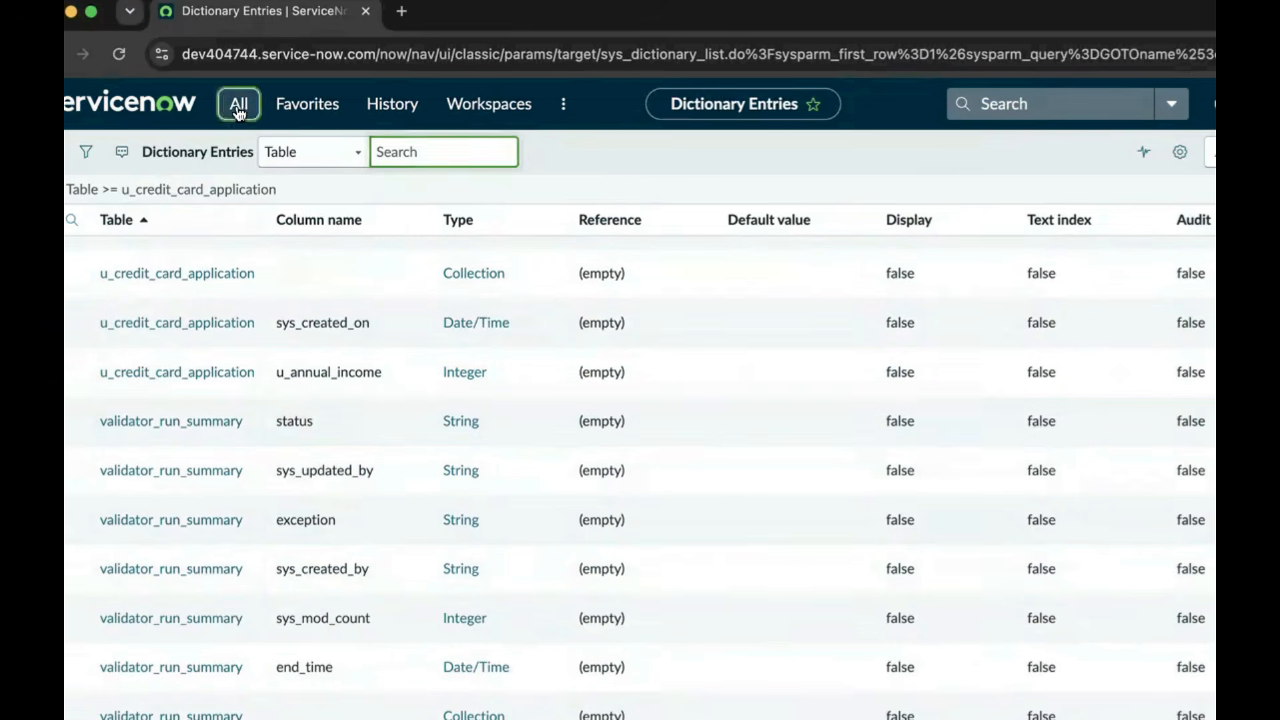
# After revisiting Dictionary, filter the navigator by 'table' and open System Definition > Tables
pyautogui.click(235, 118)
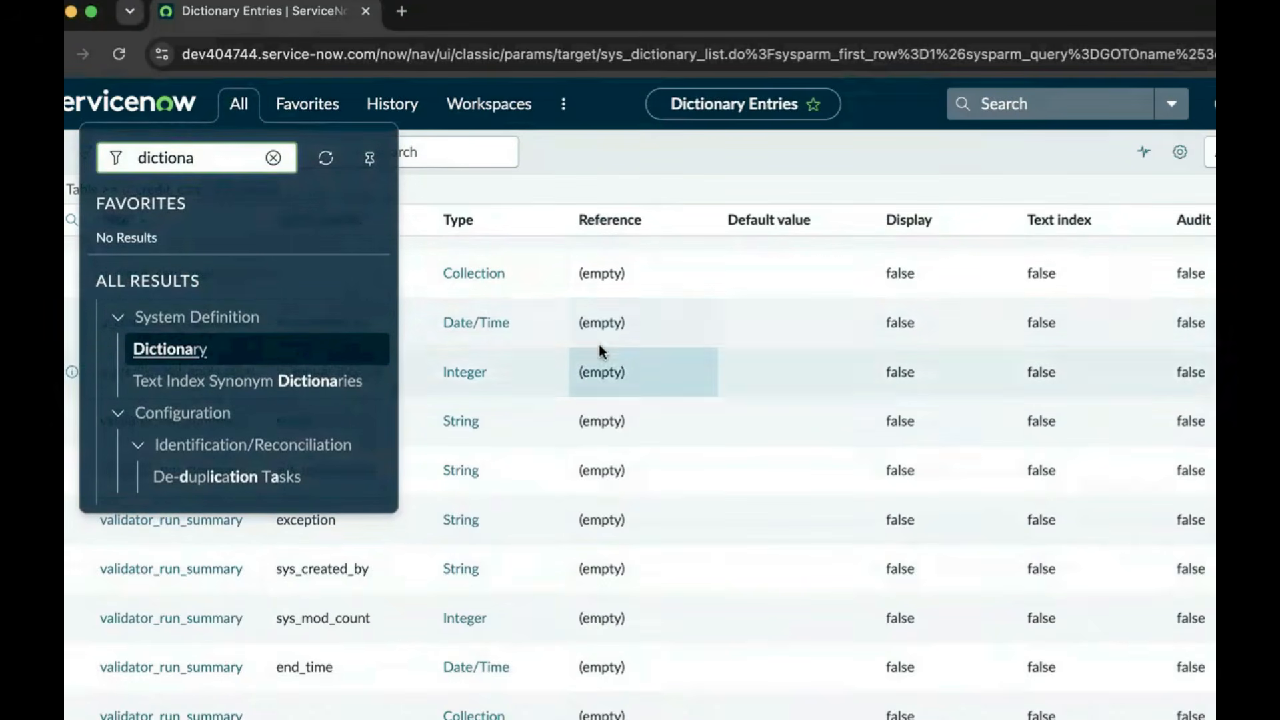
pyautogui.click(187, 343)
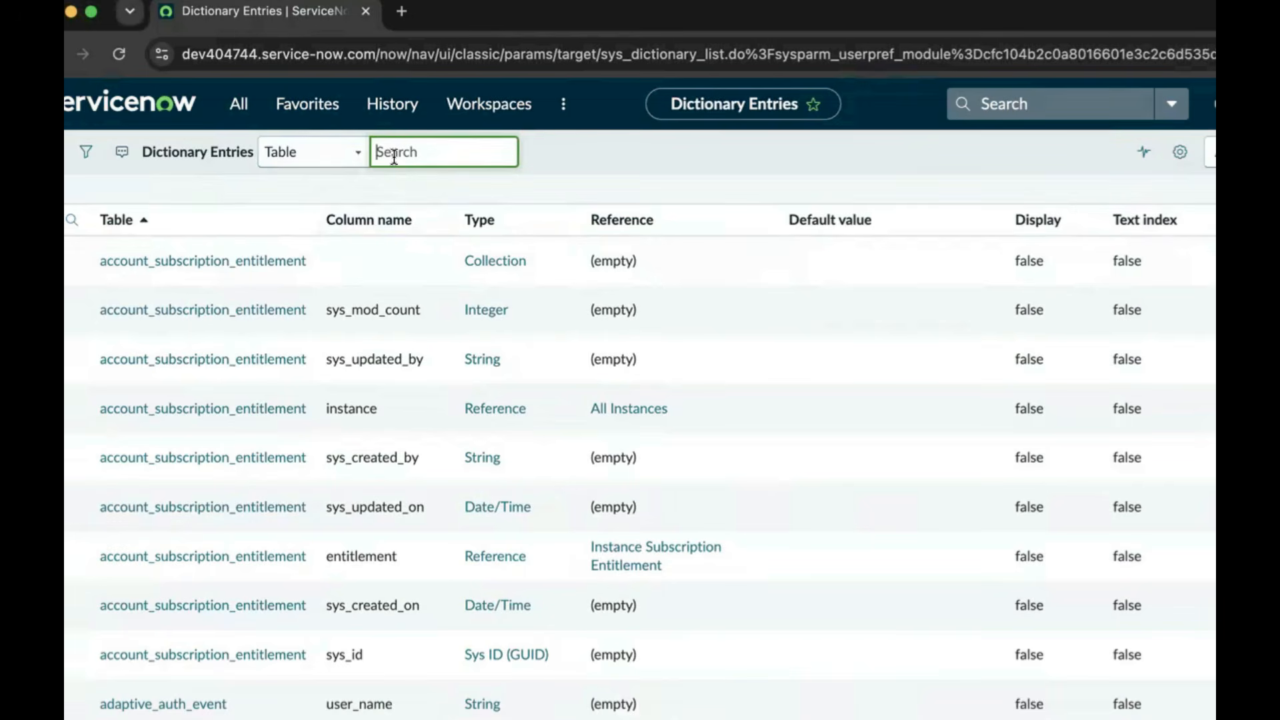
pyautogui.click(238, 116)
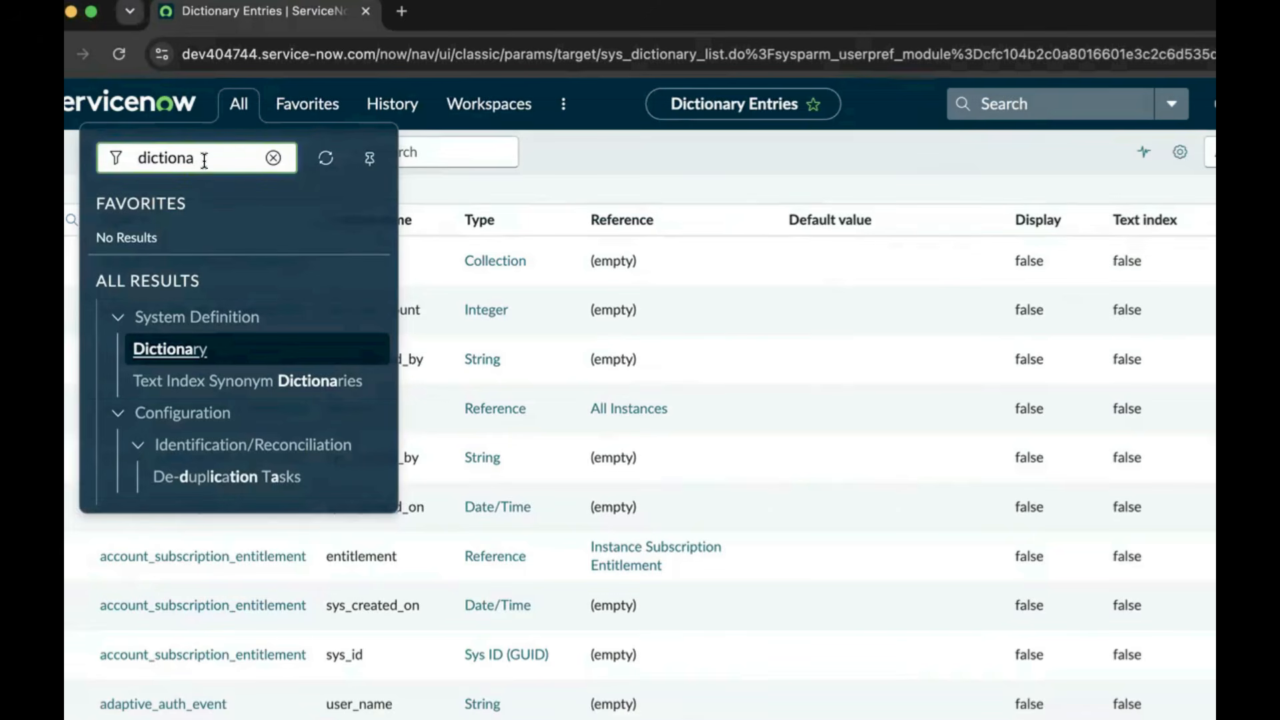
pyautogui.click(273, 157)
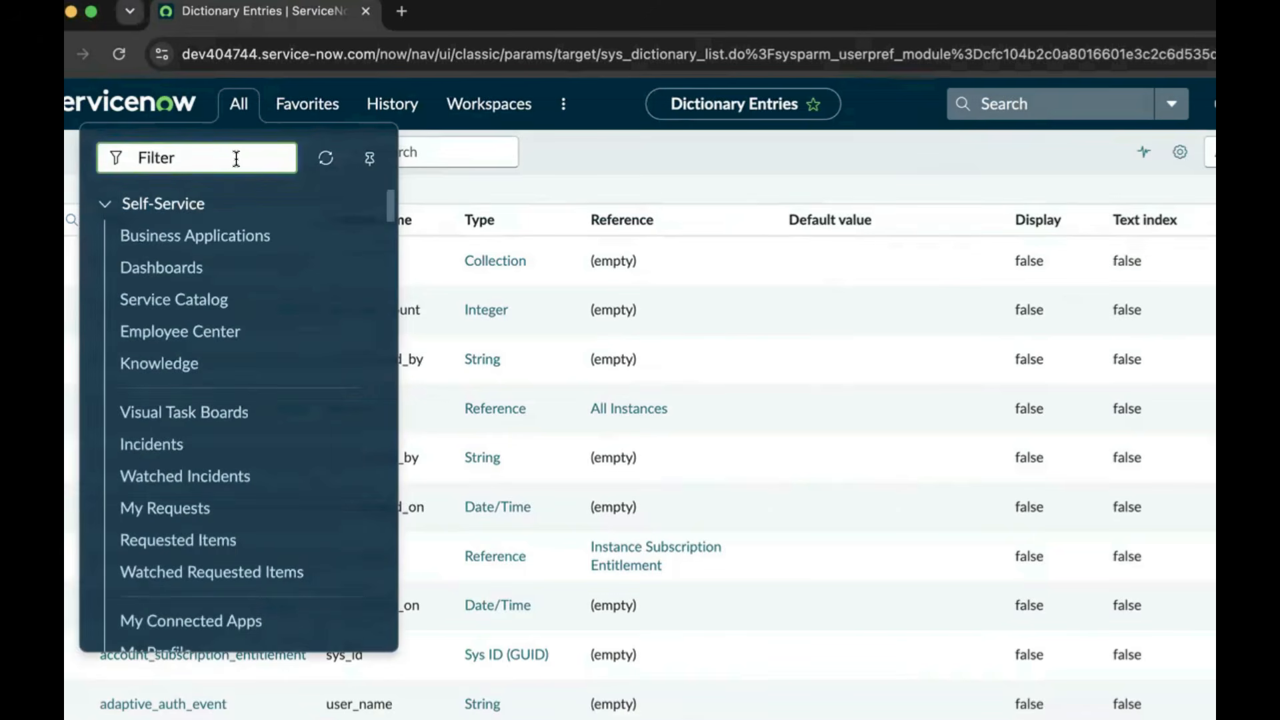
pyautogui.write('table')
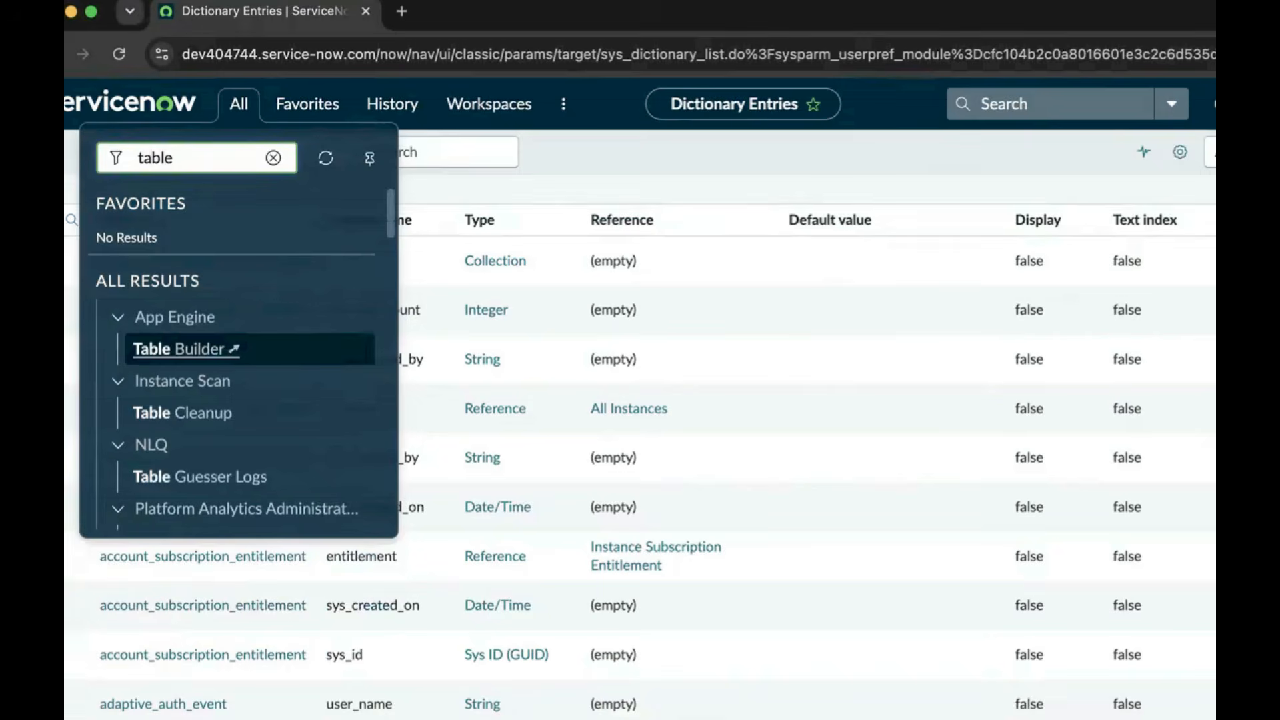
pyautogui.scroll(-5, 220, 397)
pyautogui.scroll(-10, 237, 398)
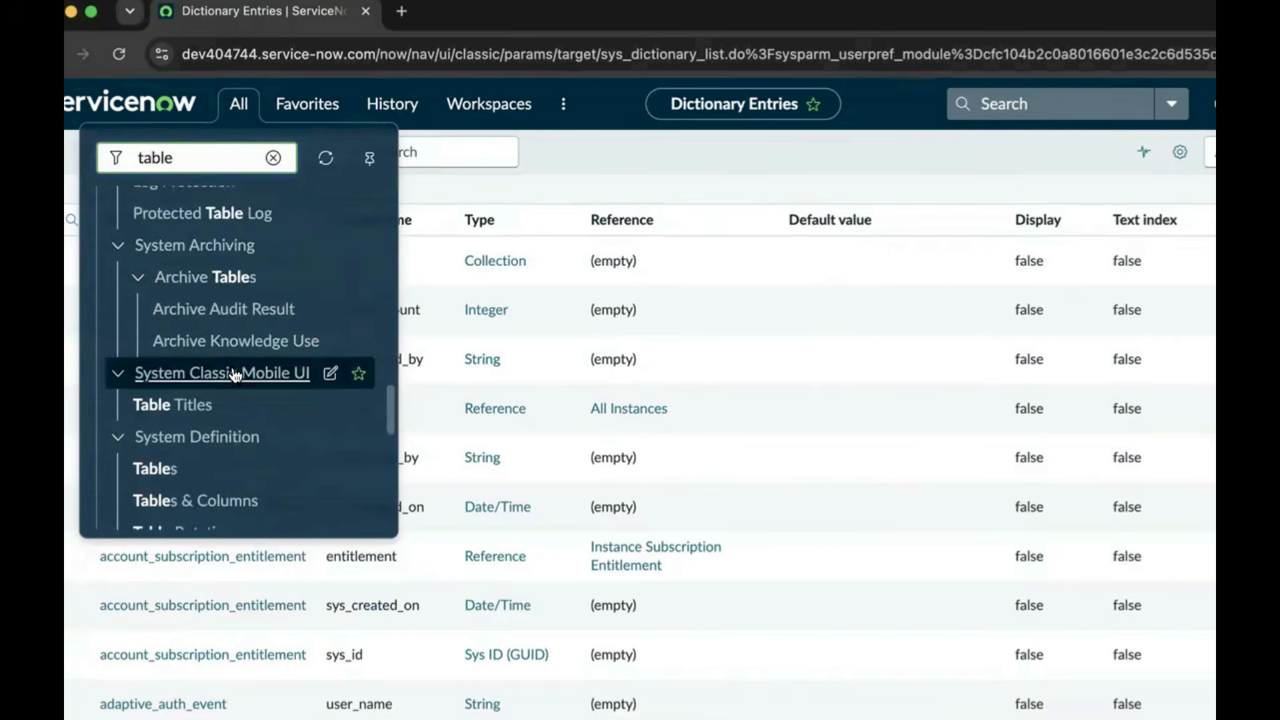
pyautogui.scroll(-3, 234, 376)
pyautogui.click(162, 354)
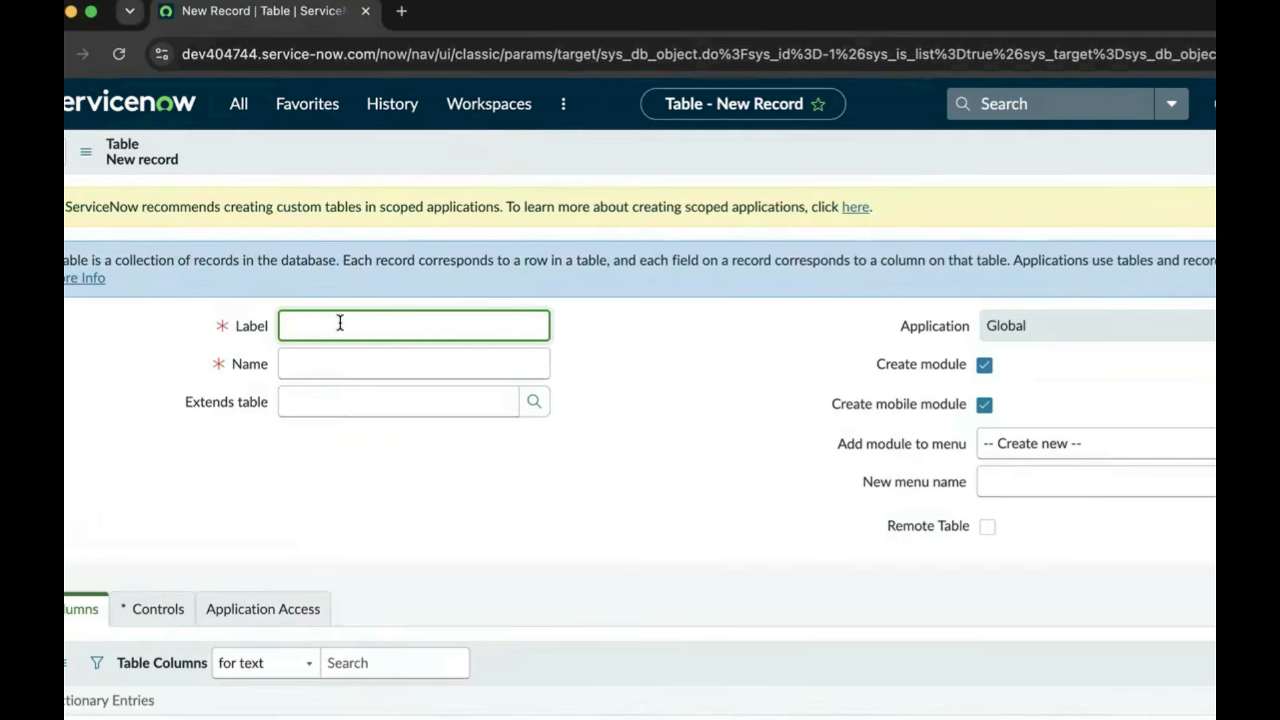
# Label the new table 'credit card application1' so its name auto-fills as u_credit_card_application1
pyautogui.write('credit card application1')
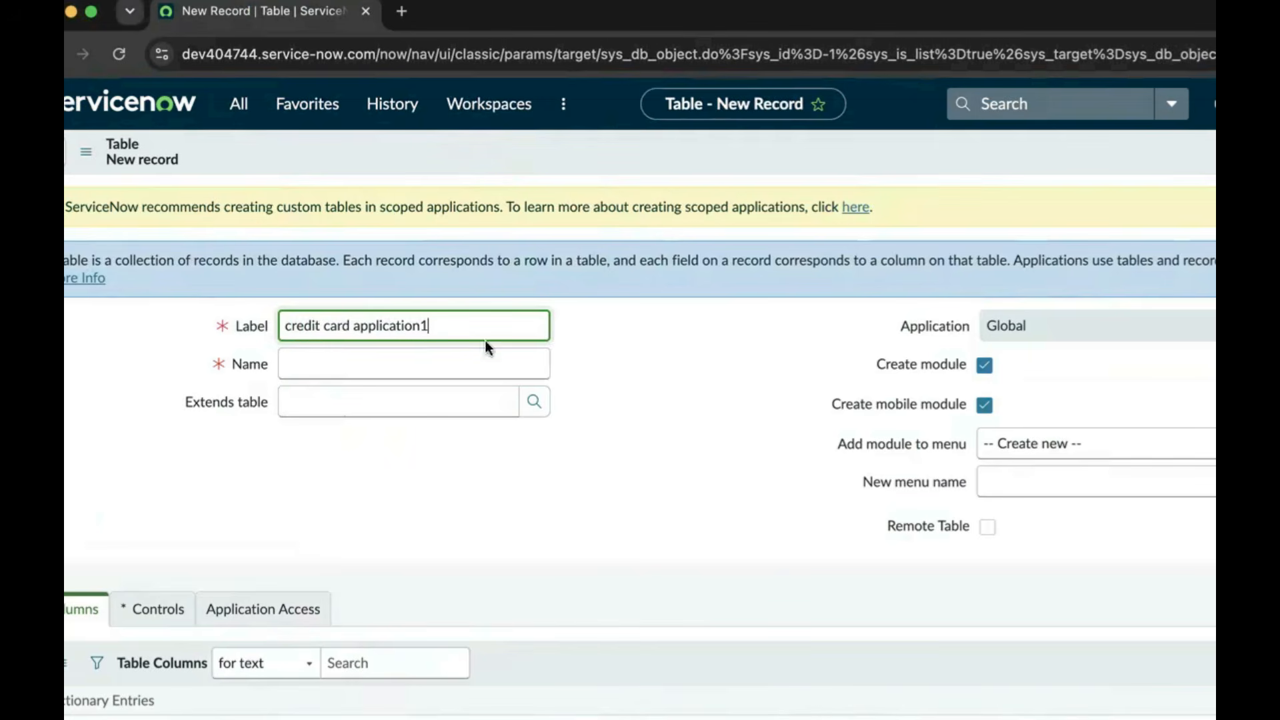
pyautogui.click(655, 388)
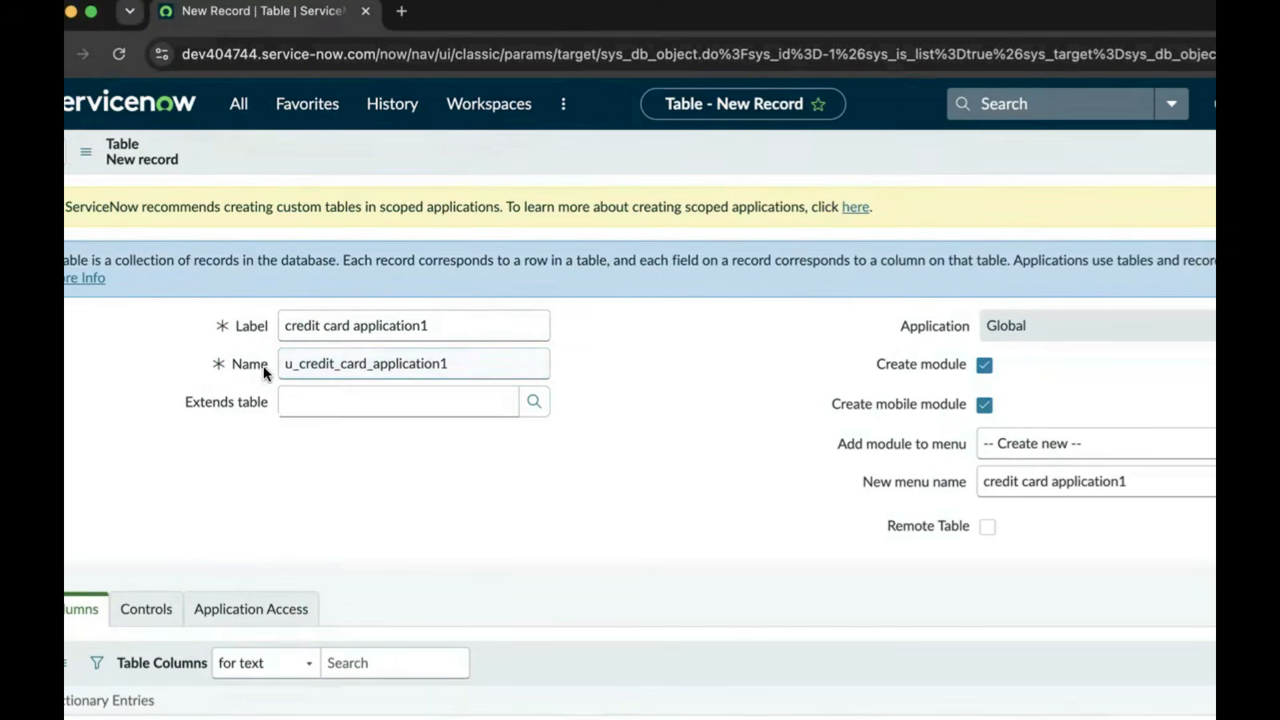
pyautogui.moveTo(253, 363)
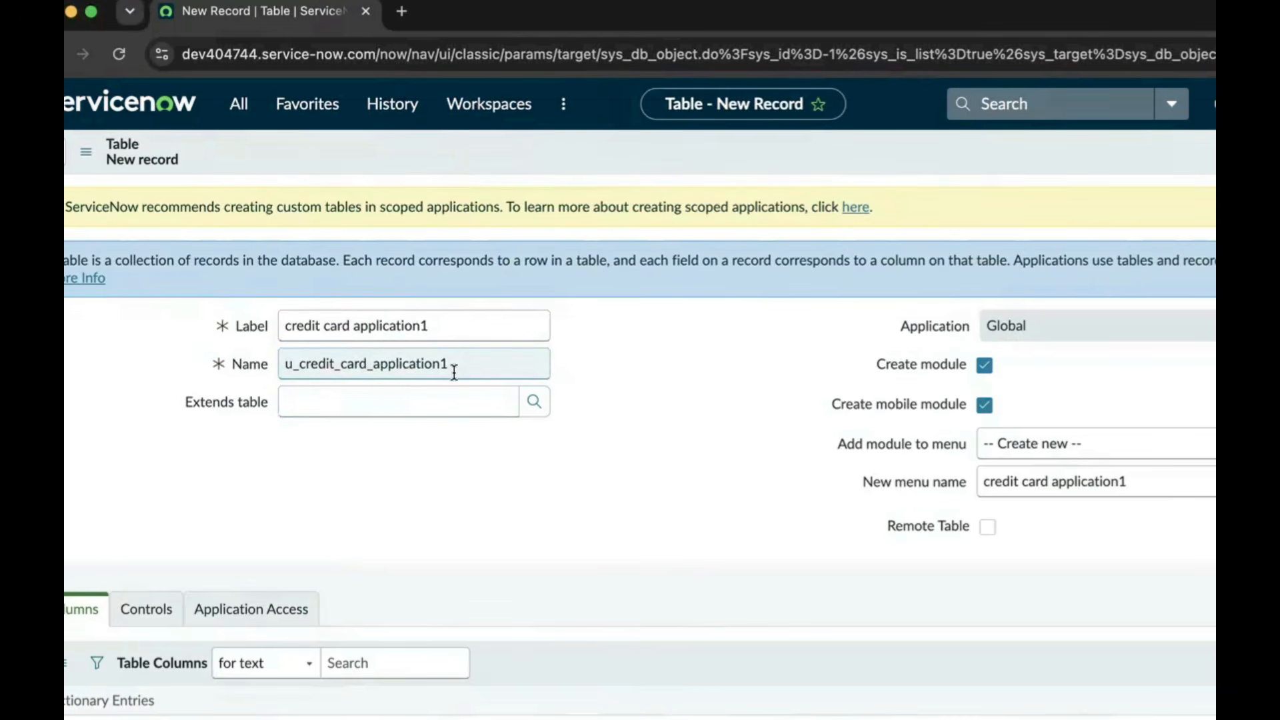
pyautogui.click(442, 331)
pyautogui.press('super+a')
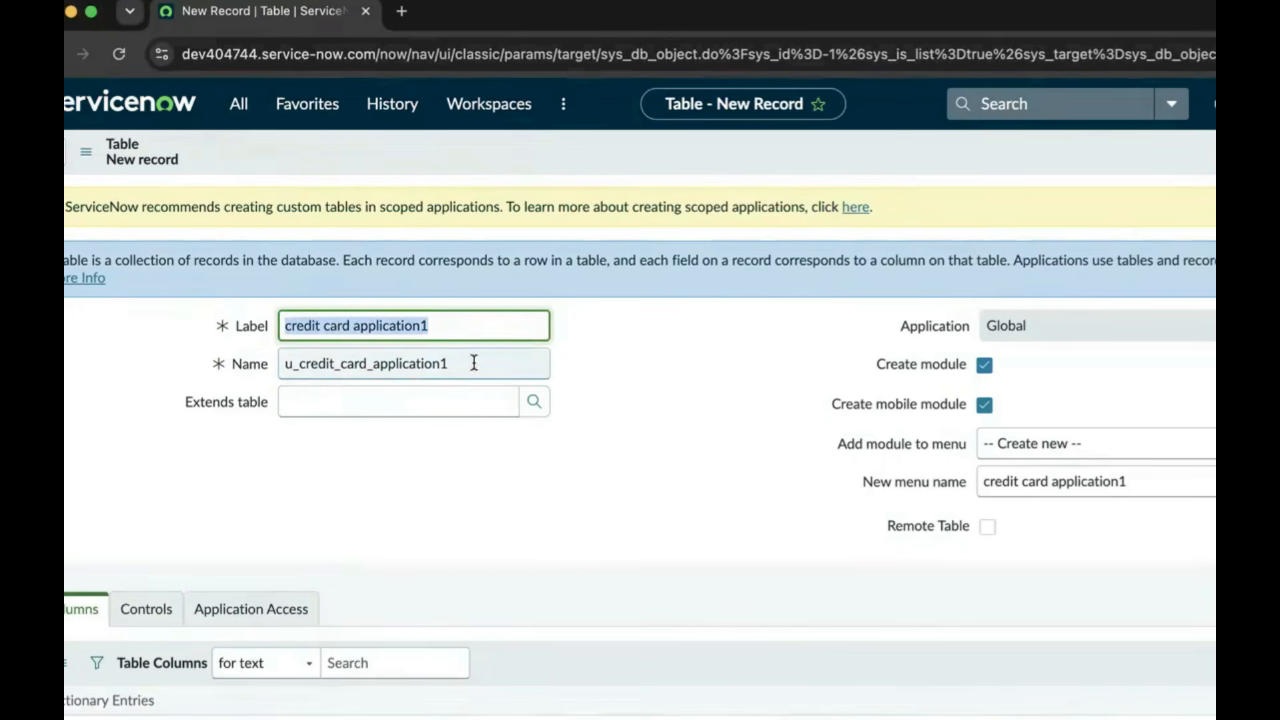
pyautogui.click(662, 406)
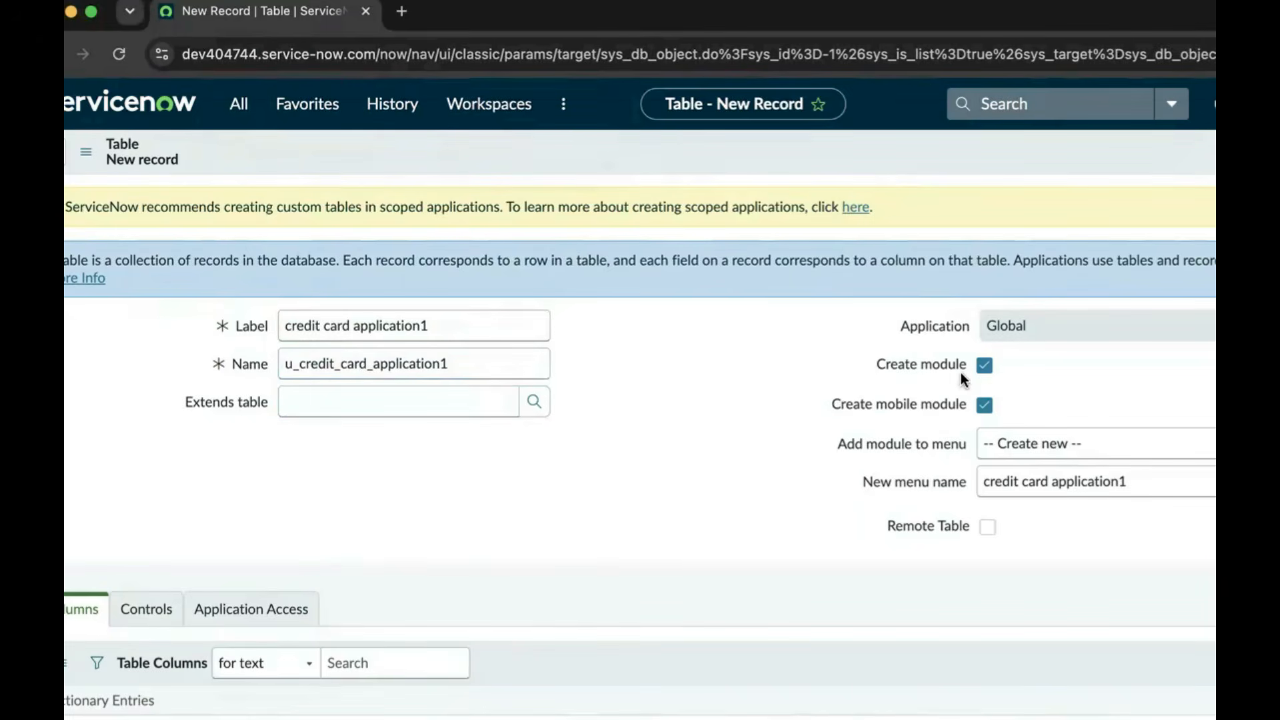
# Close the navigator menu and scroll down to the Table Columns list
pyautogui.click(238, 104)
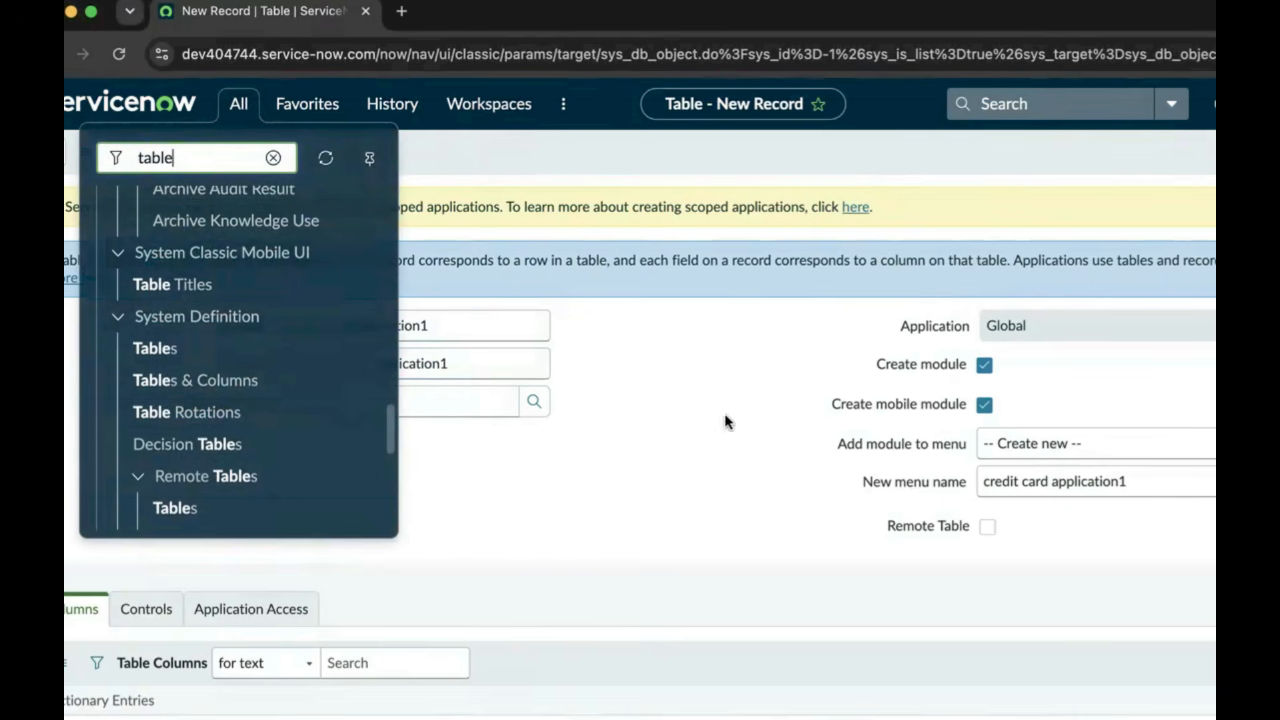
pyautogui.click(707, 446)
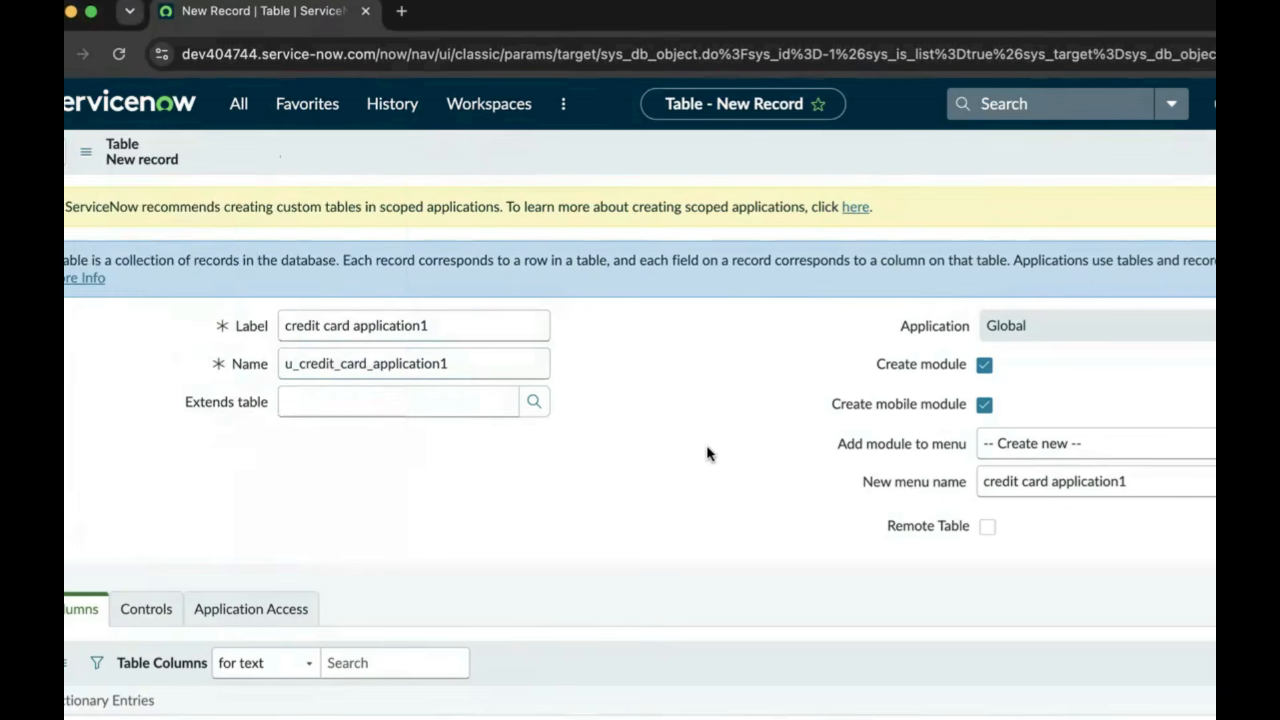
pyautogui.scroll(-3, 706, 446)
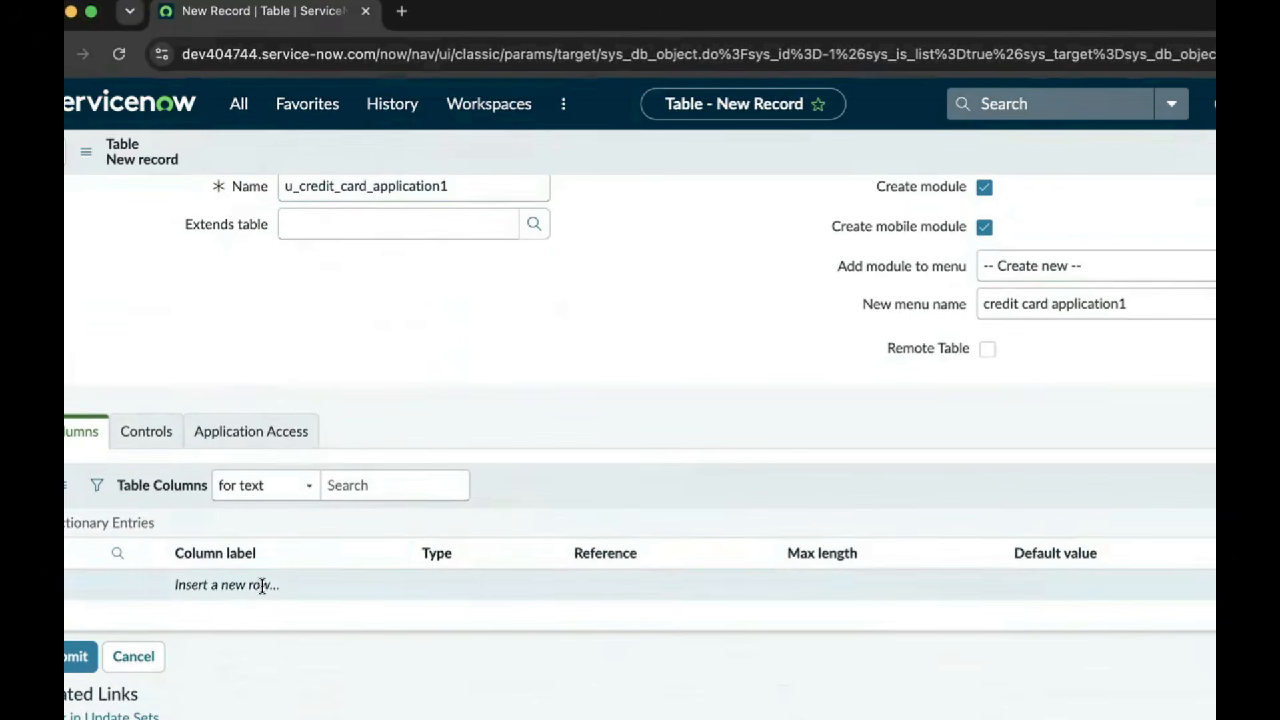
# Add a 'customer name' column of type String with max length 40
pyautogui.click(238, 584)
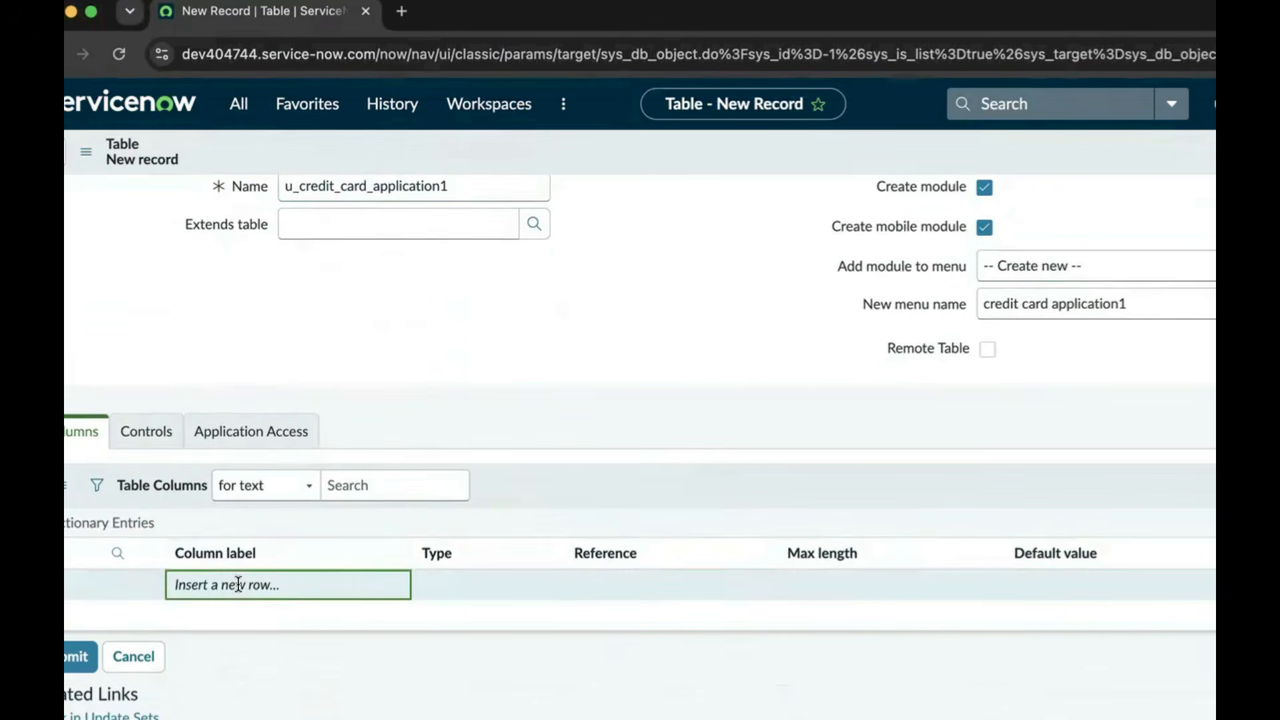
pyautogui.click(238, 584)
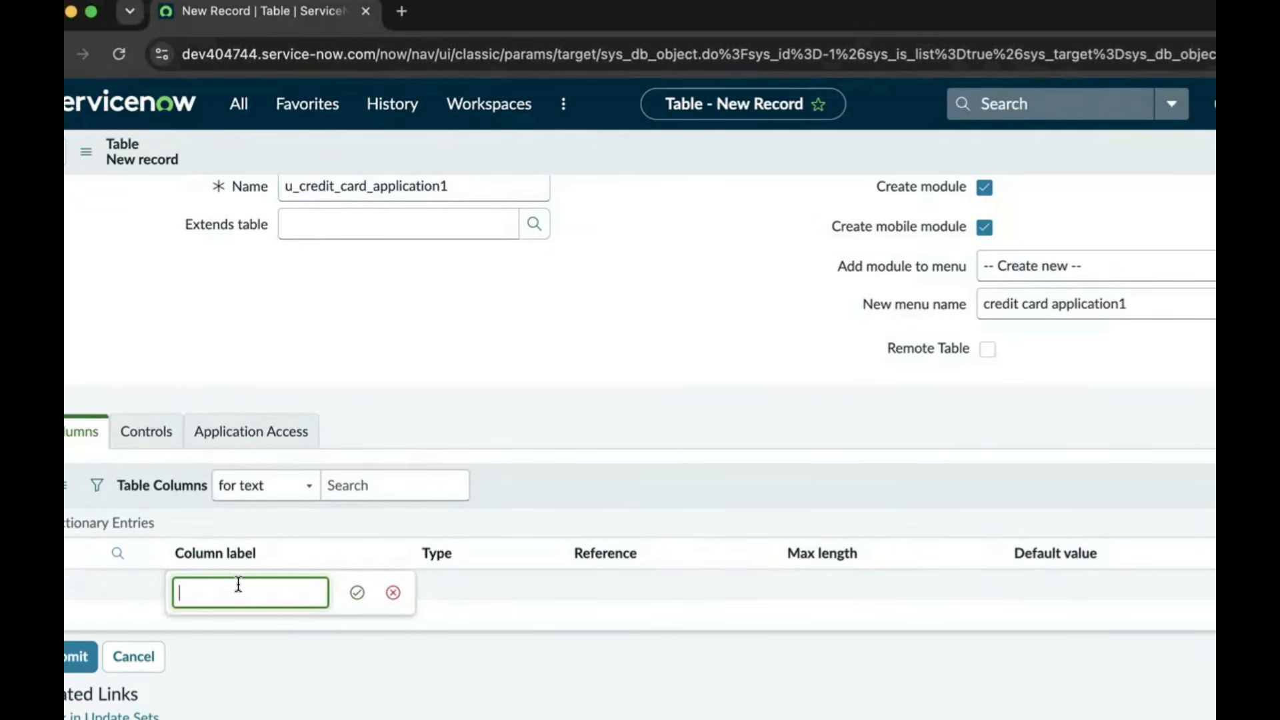
pyautogui.write('c')
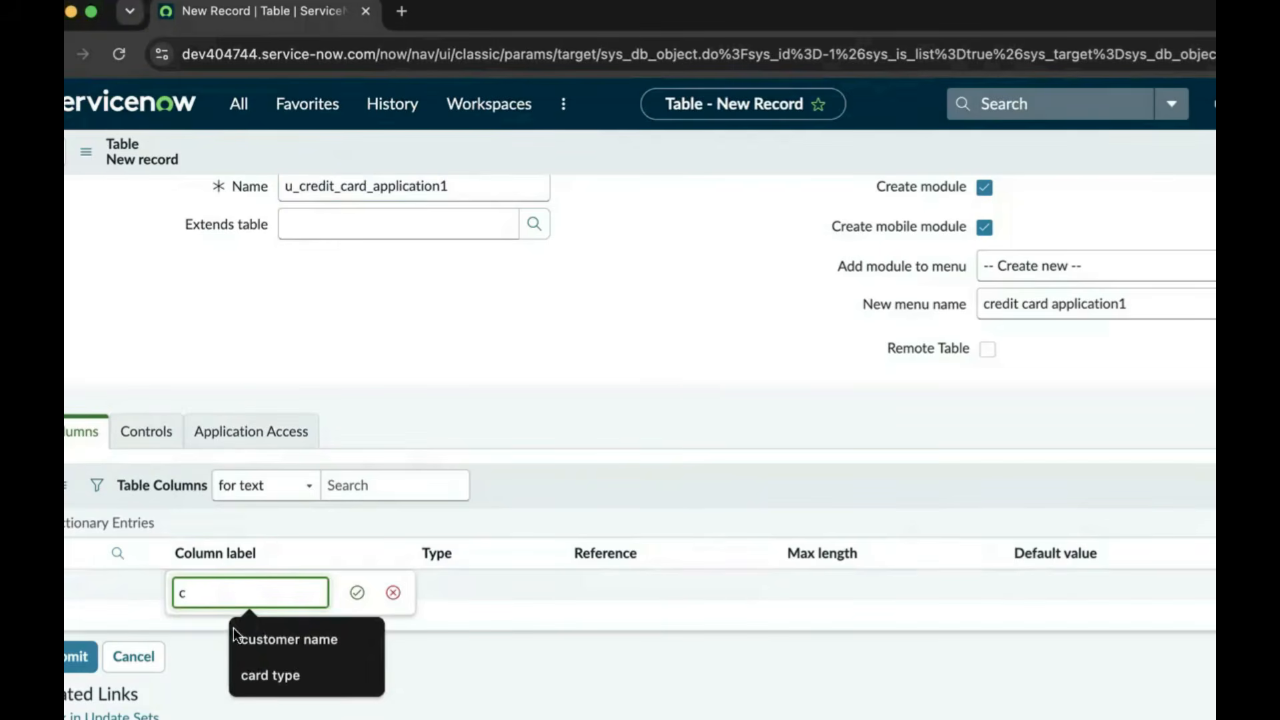
pyautogui.click(270, 638)
pyautogui.click(357, 593)
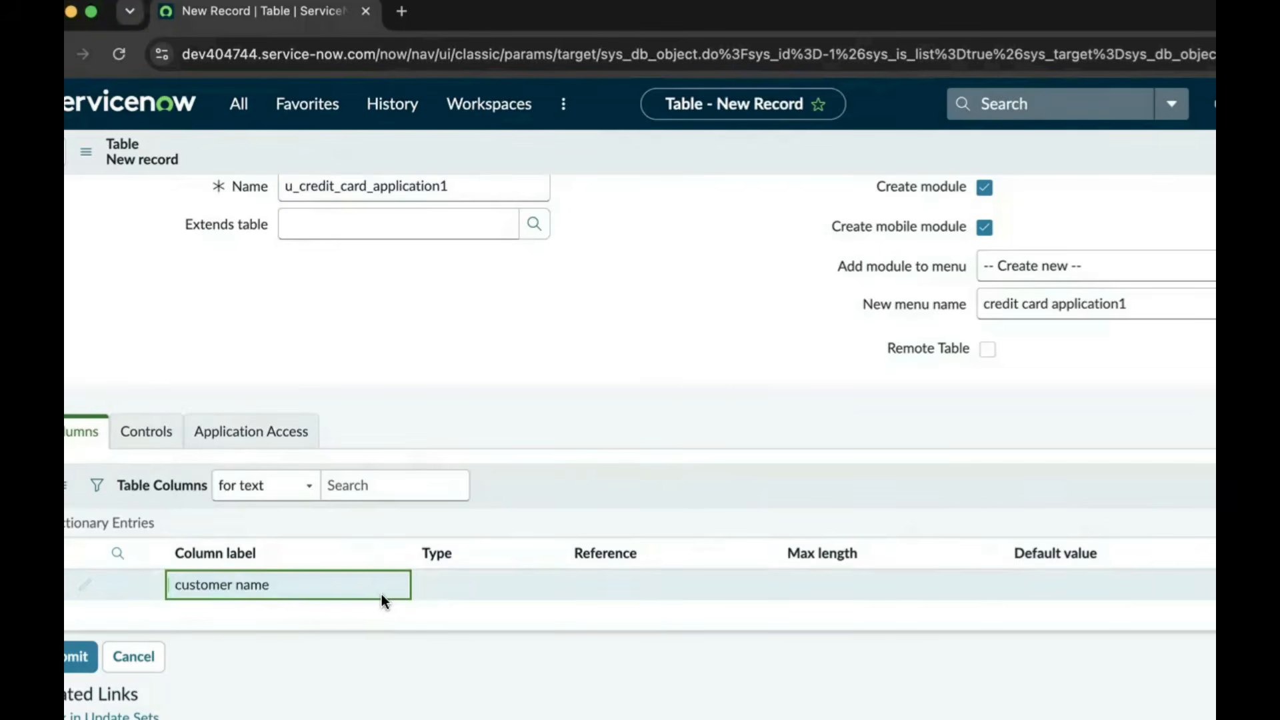
pyautogui.click(441, 586)
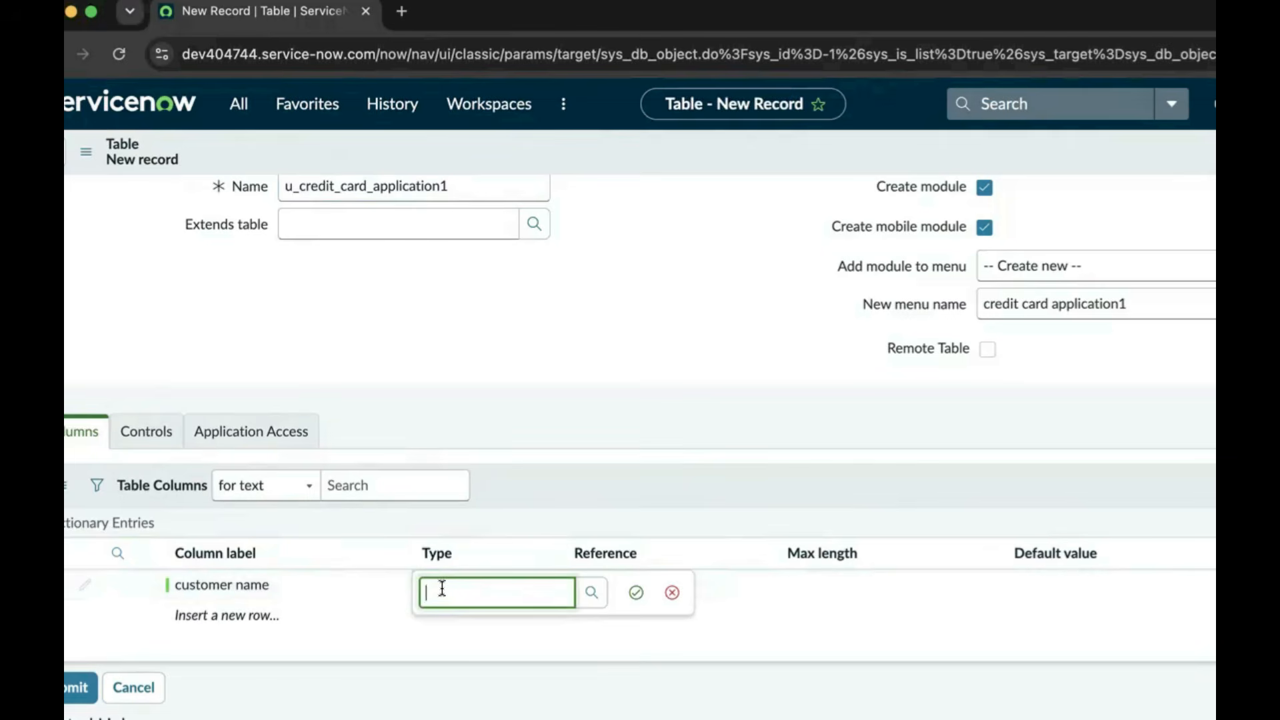
pyautogui.write('St')
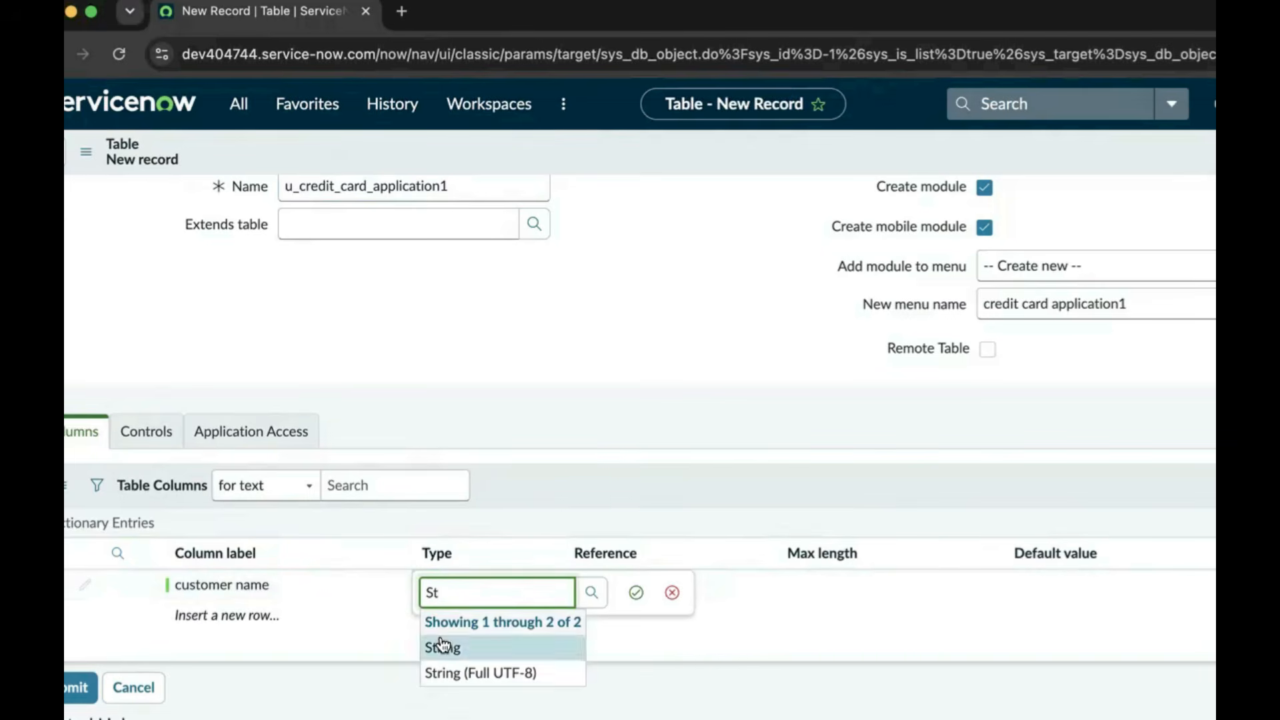
pyautogui.click(441, 645)
pyautogui.click(636, 592)
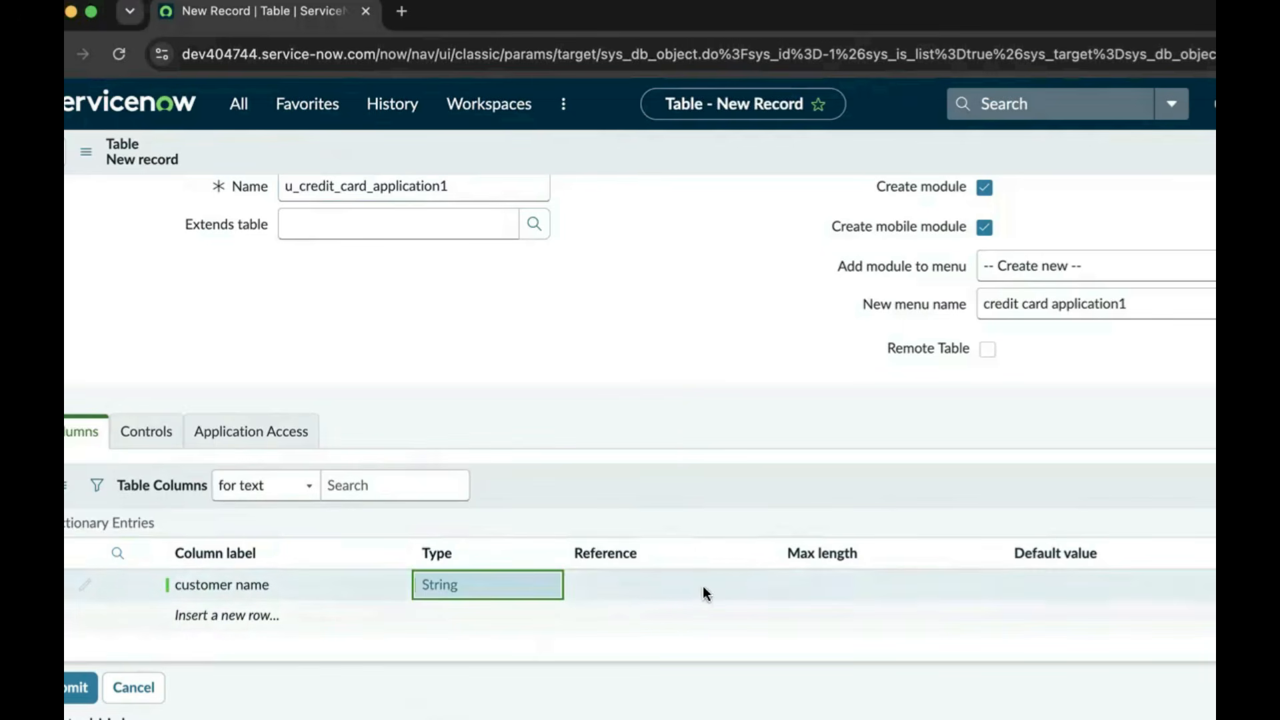
pyautogui.doubleClick(829, 584)
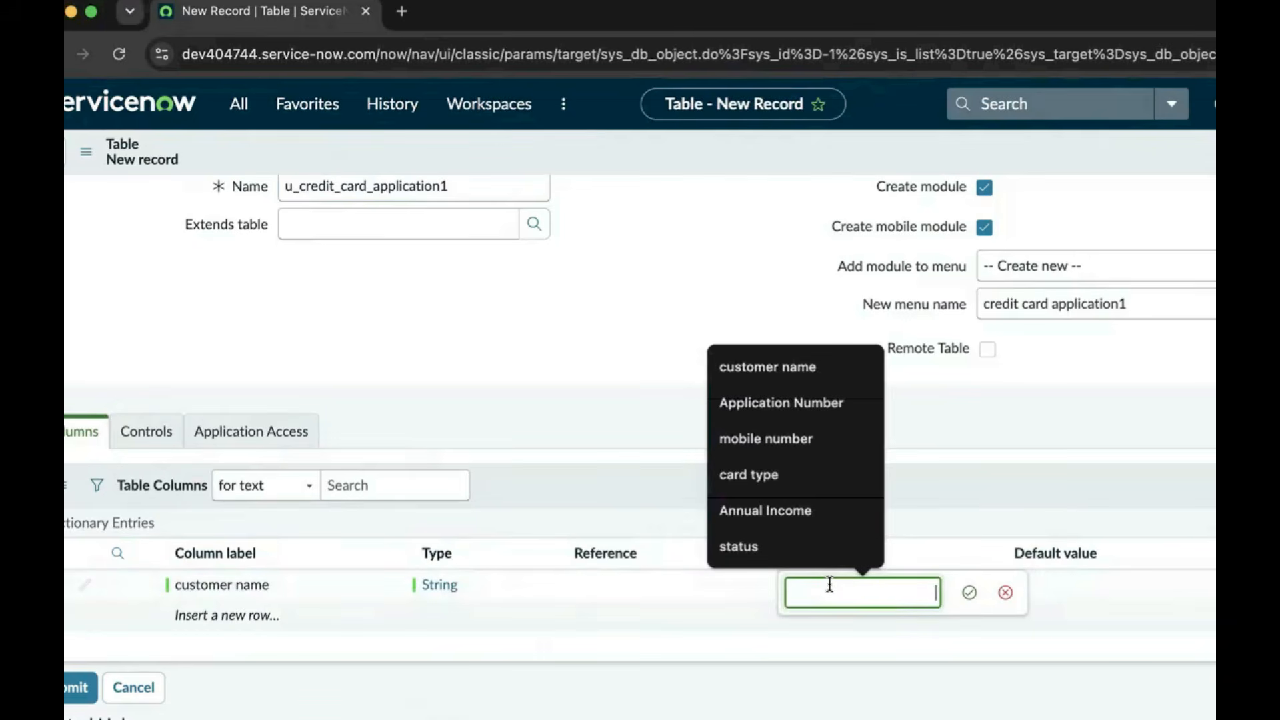
pyautogui.write('40')
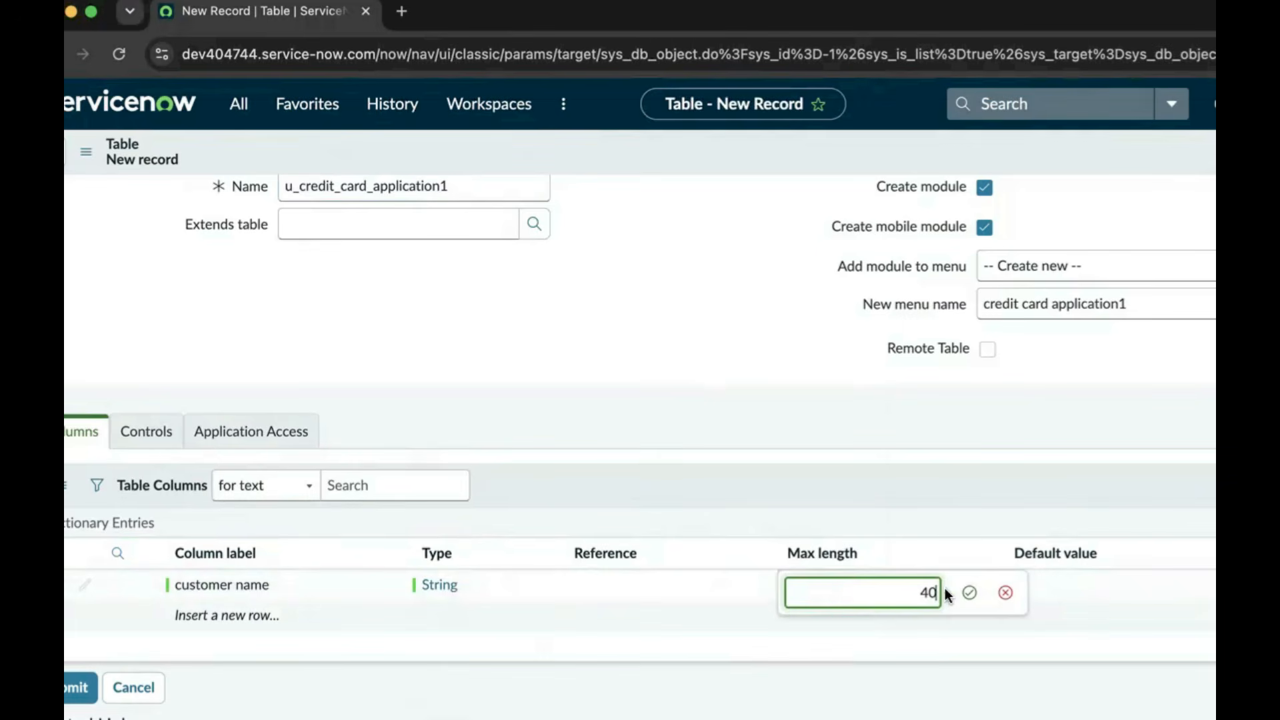
pyautogui.click(967, 594)
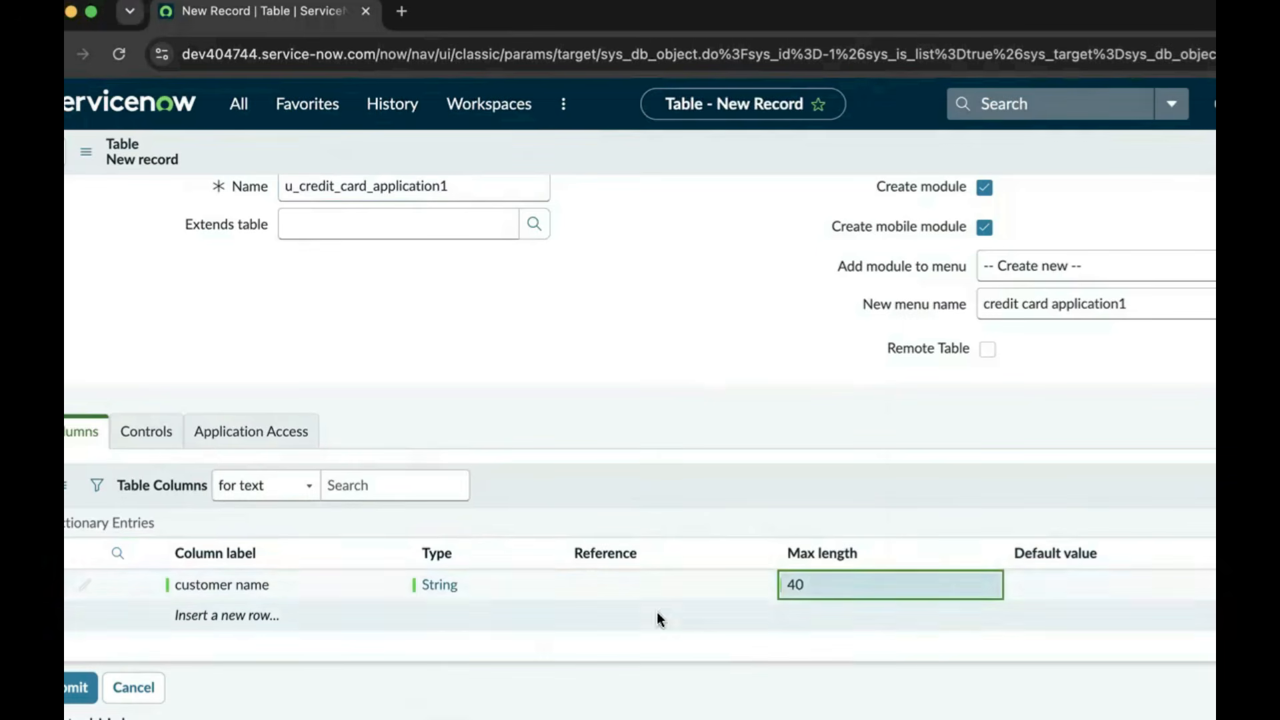
# Add a 'mobile number' column of type String with max length 40
pyautogui.click(260, 618)
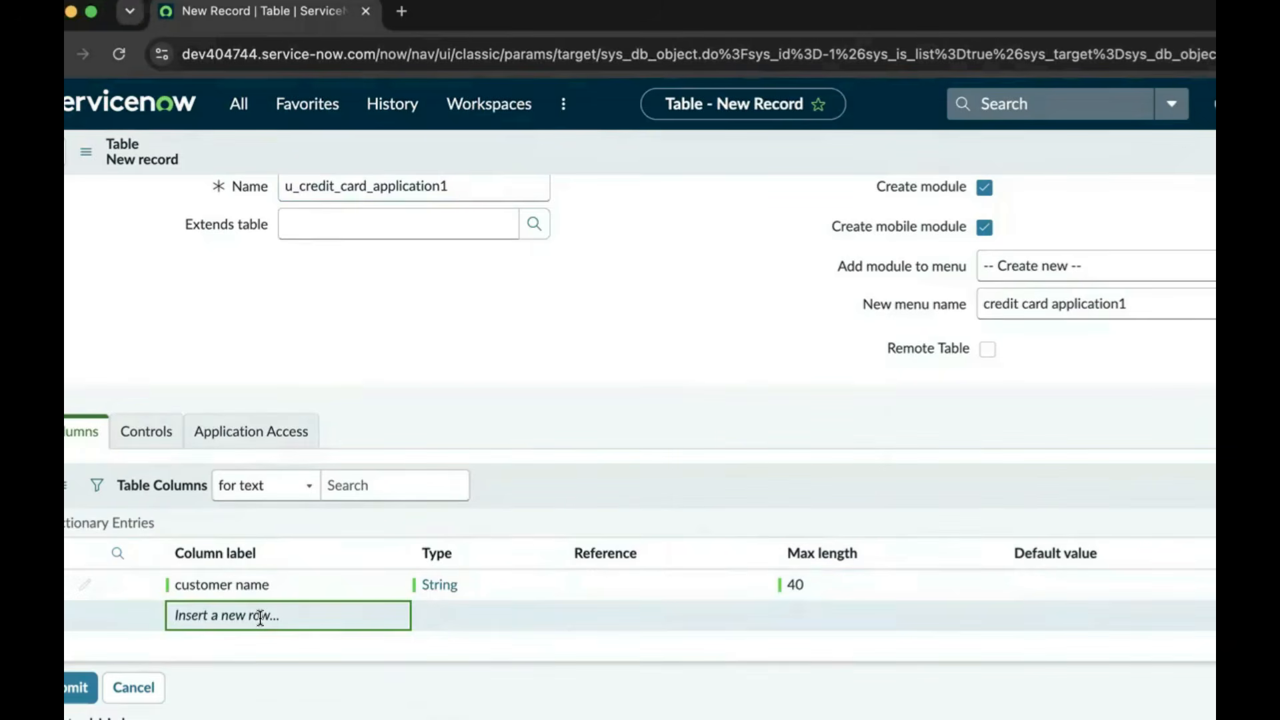
pyautogui.click(260, 618)
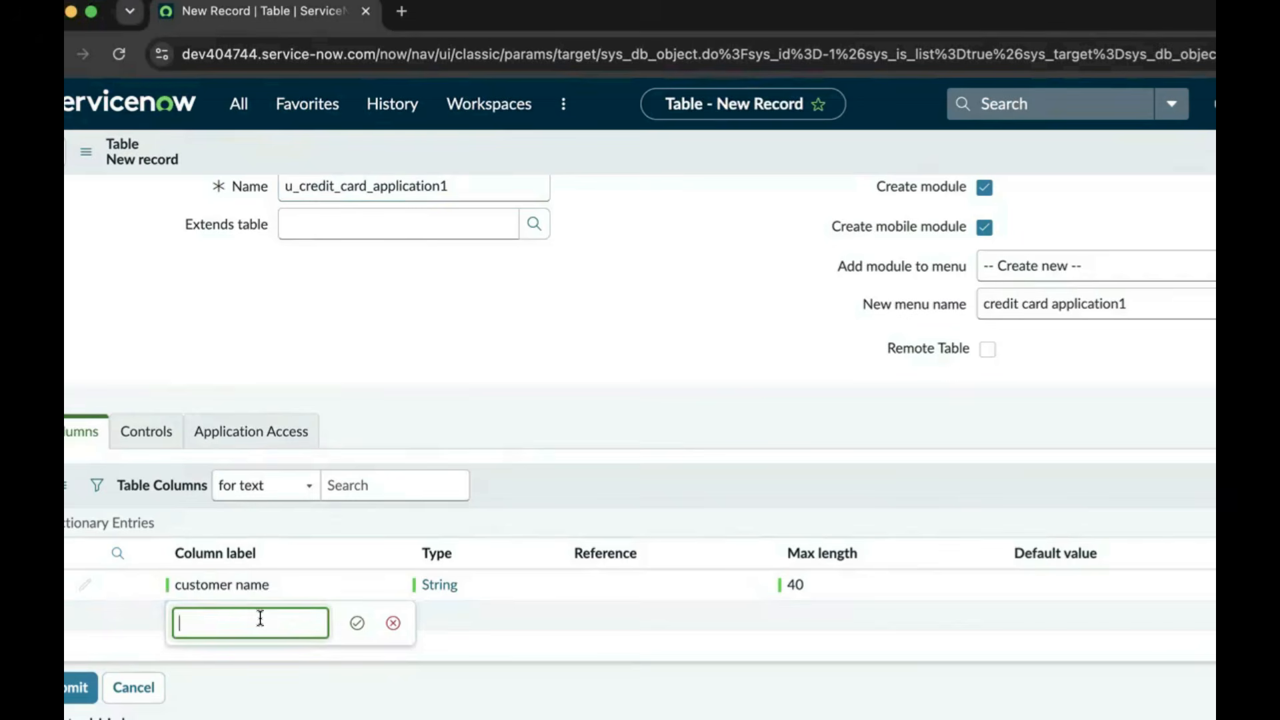
pyautogui.write('mobile number')
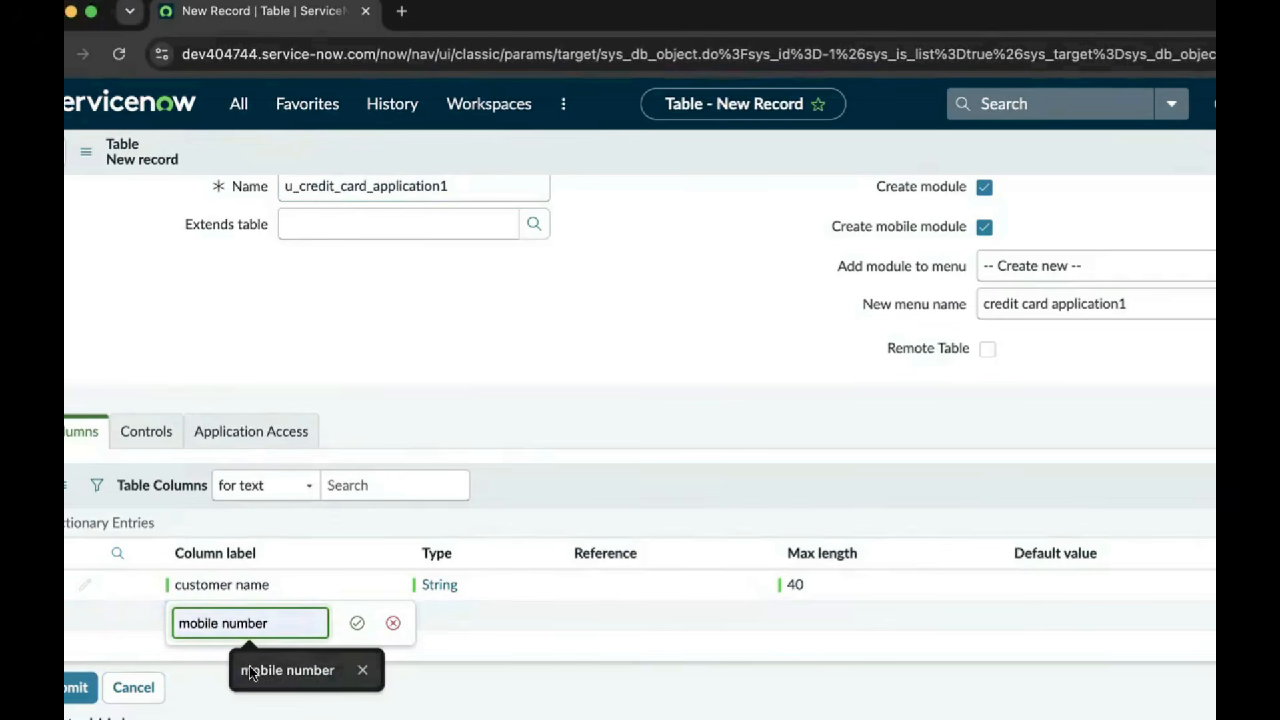
pyautogui.click(250, 666)
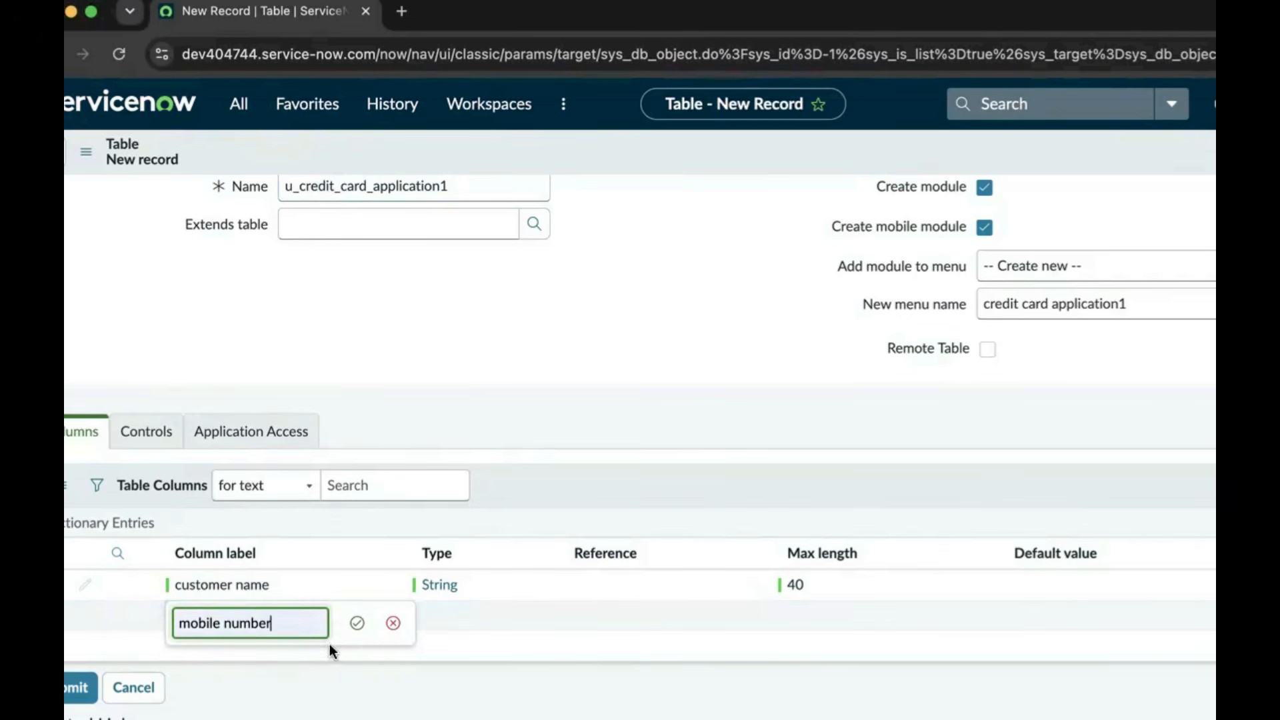
pyautogui.click(357, 624)
pyautogui.click(458, 619)
pyautogui.click(458, 620)
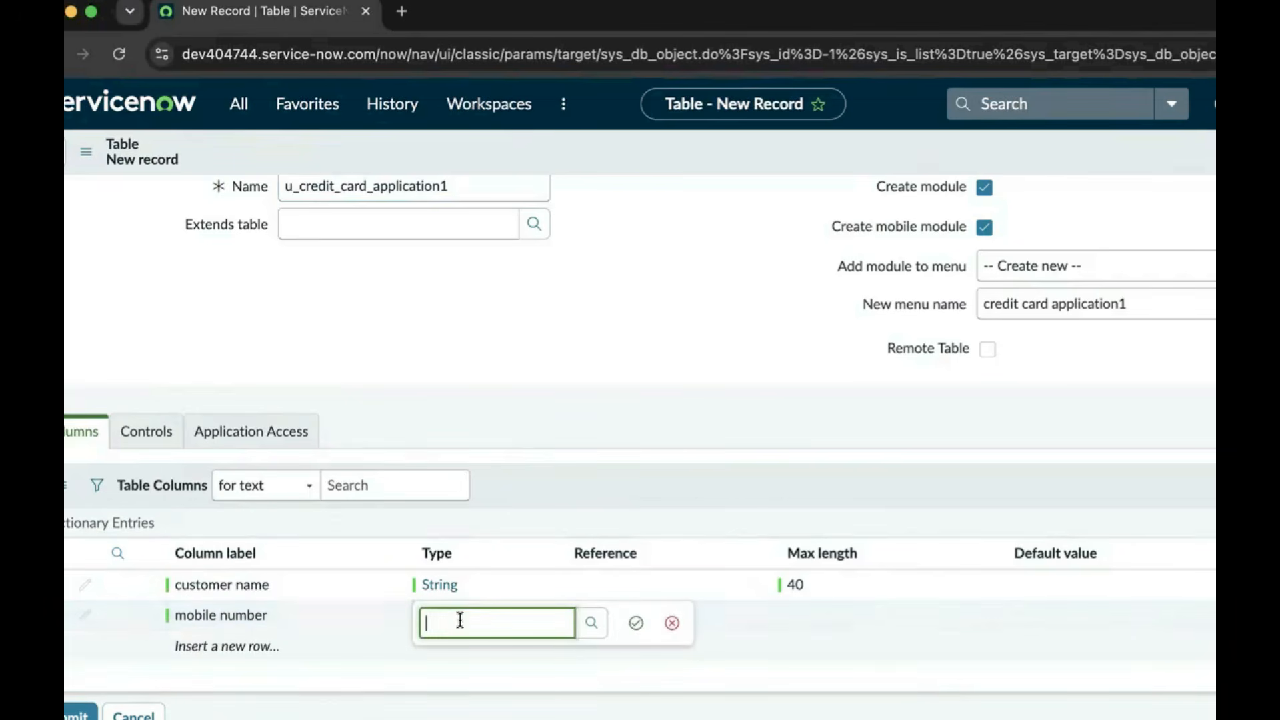
pyautogui.write('string')
pyautogui.click(460, 675)
pyautogui.click(636, 622)
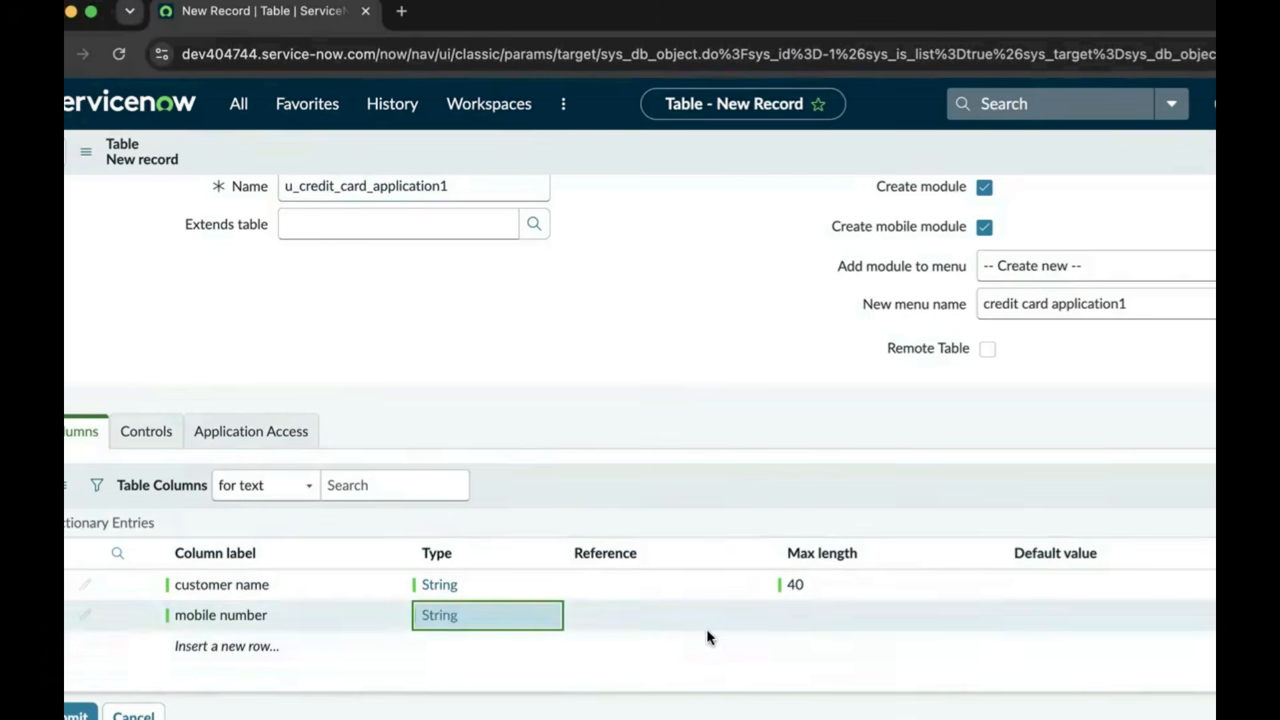
pyautogui.doubleClick(823, 616)
pyautogui.write('40')
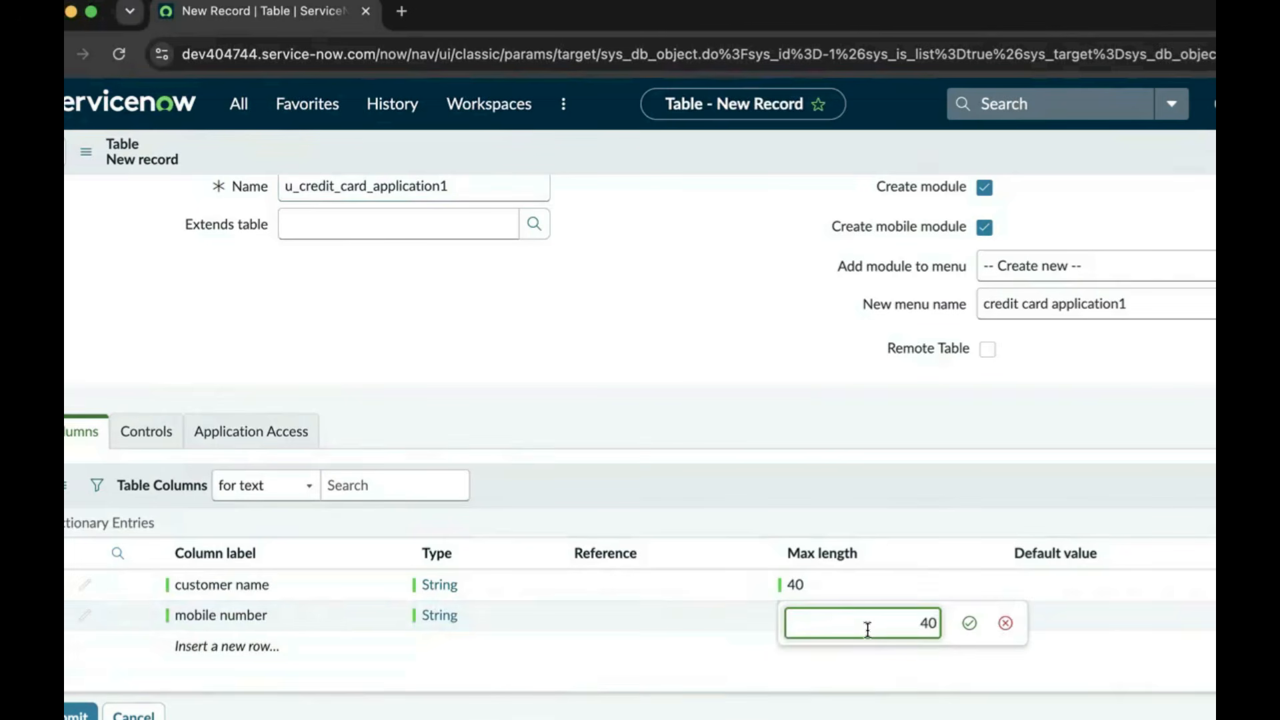
pyautogui.click(970, 623)
# Add an 'Annual Income' column of type Integer with max length 40
pyautogui.click(254, 643)
pyautogui.click(254, 643)
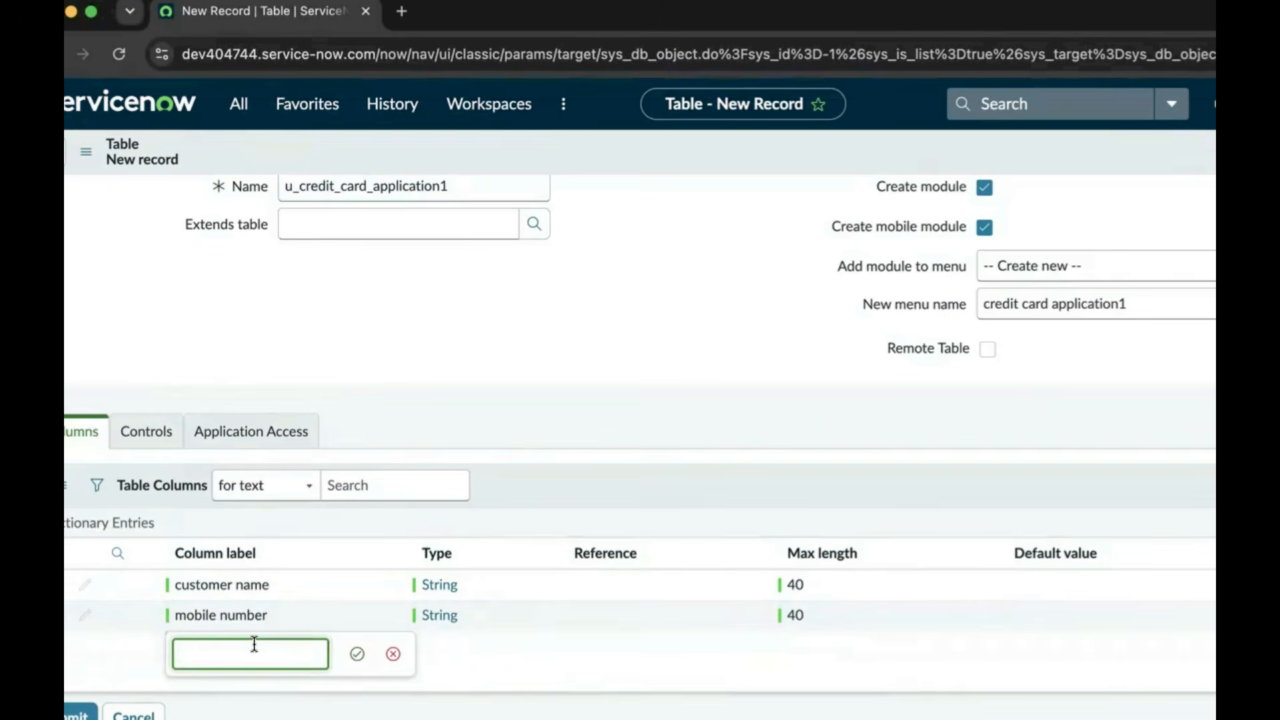
pyautogui.write('A')
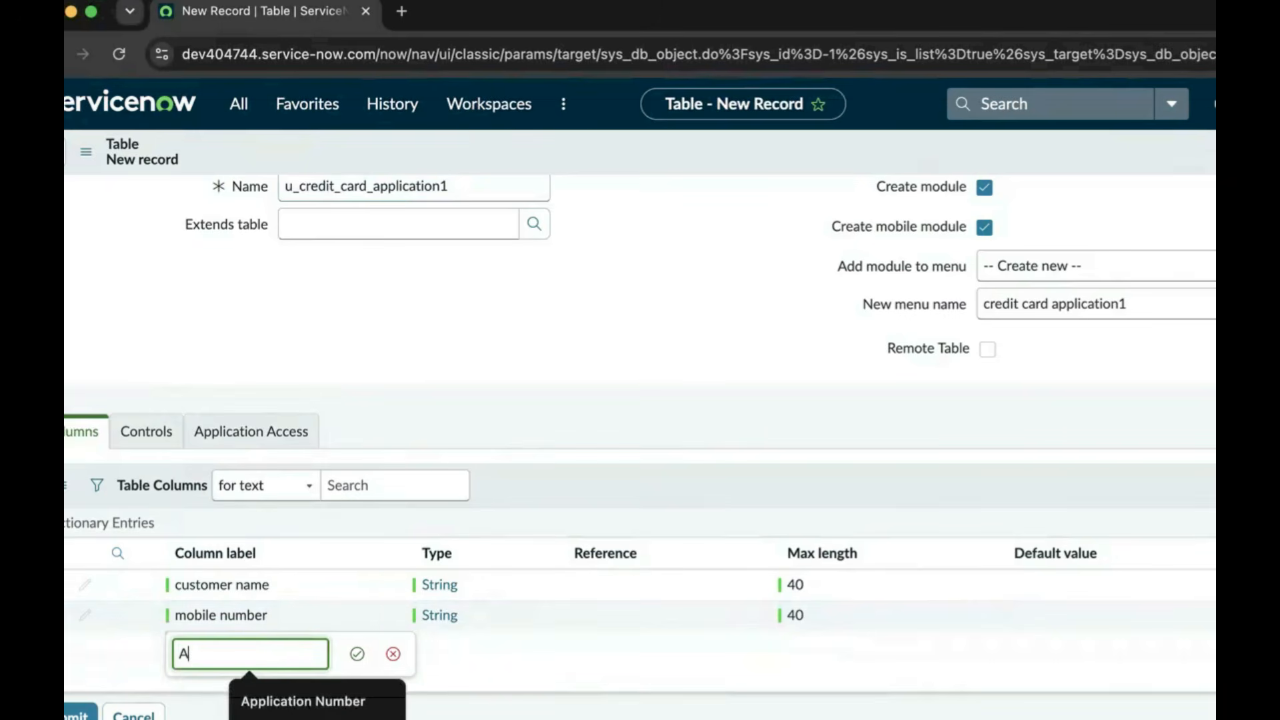
pyautogui.write('nnual Income')
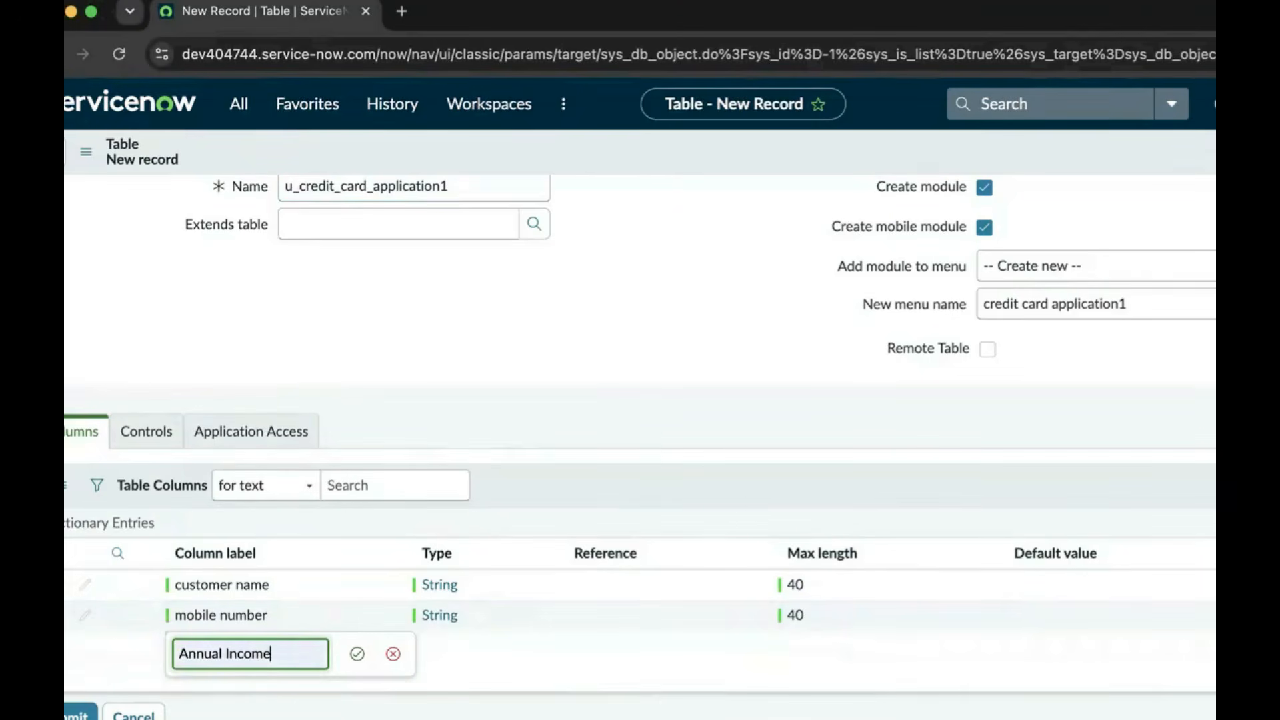
pyautogui.click(357, 658)
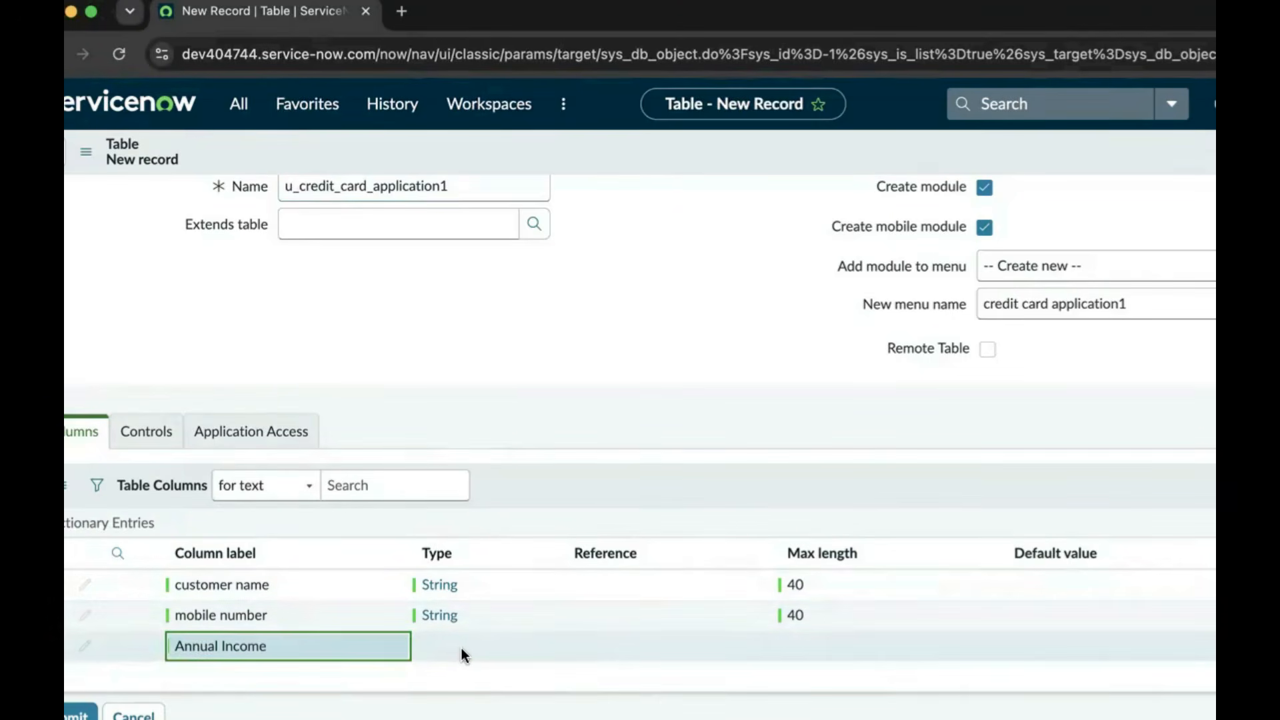
pyautogui.doubleClick(463, 645)
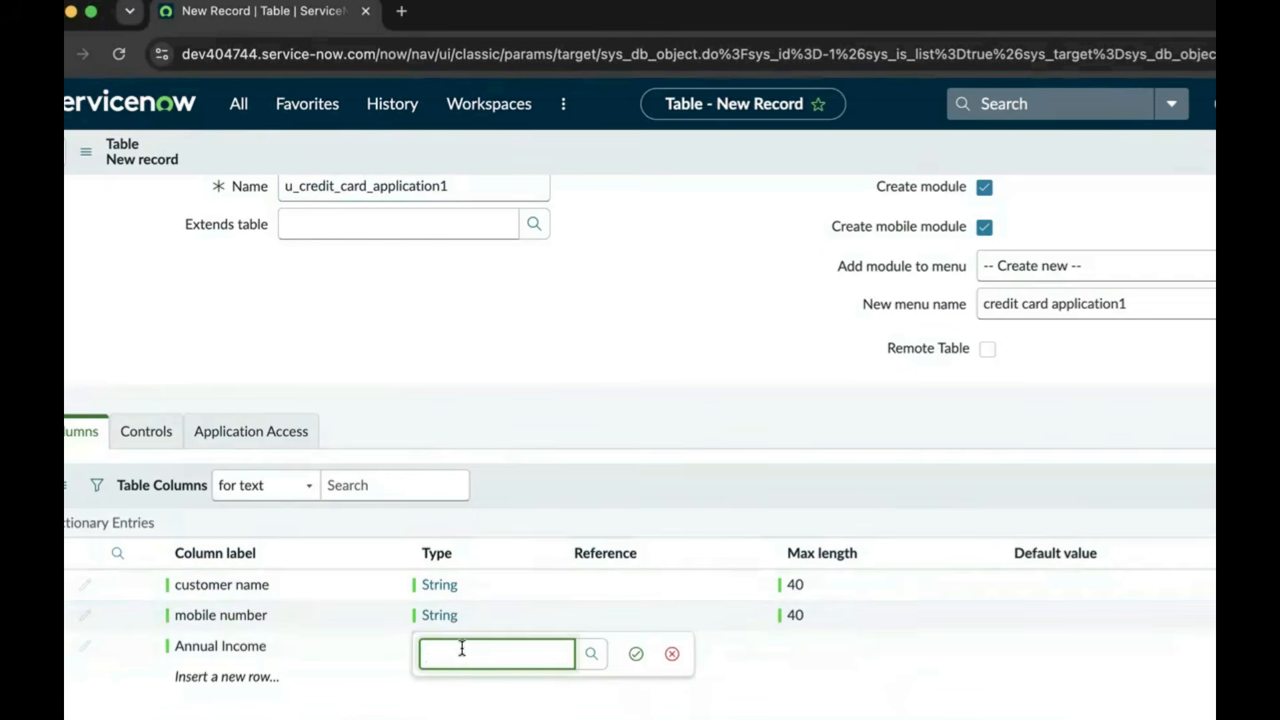
pyautogui.write('integ')
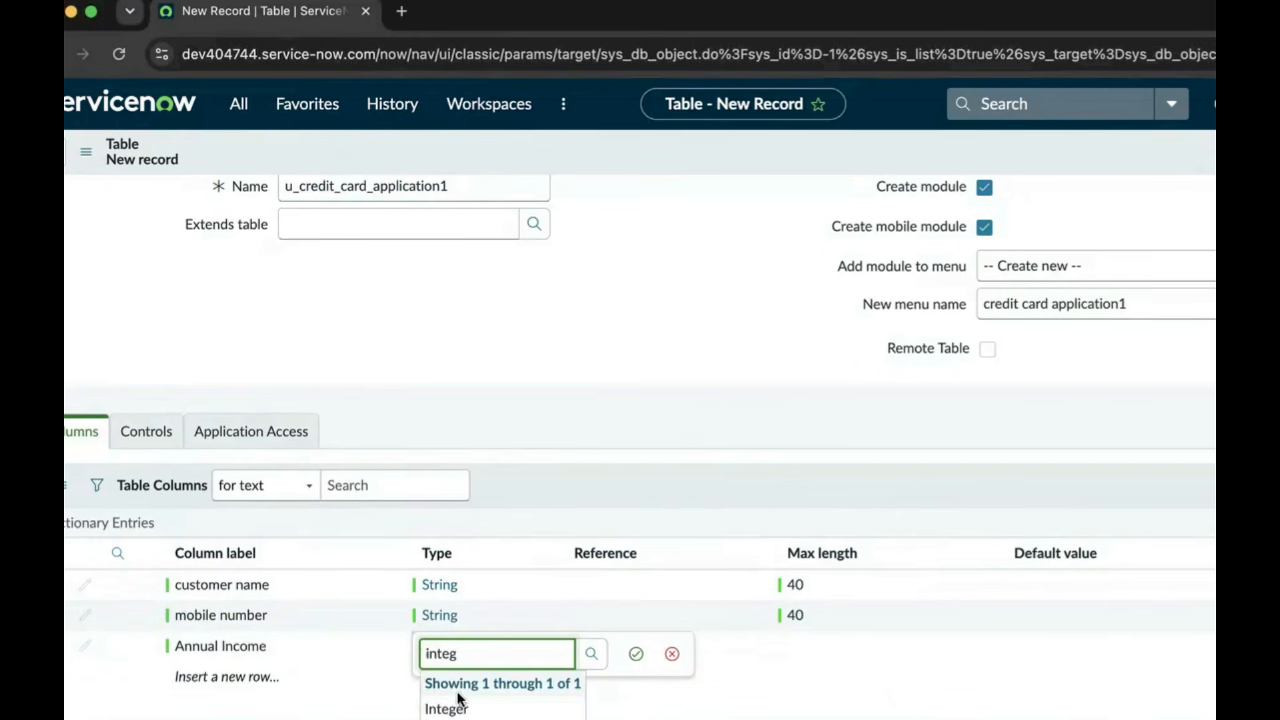
pyautogui.click(447, 708)
pyautogui.click(635, 656)
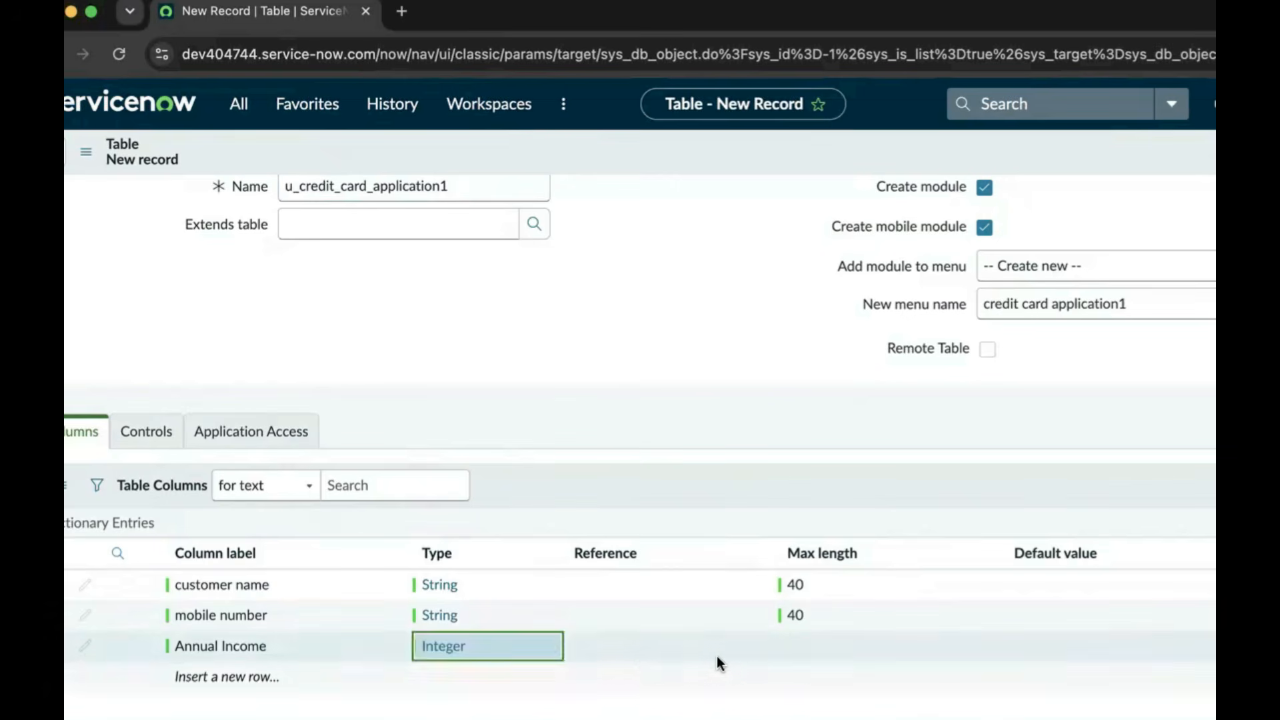
pyautogui.doubleClick(801, 650)
pyautogui.write('40')
pyautogui.click(970, 654)
# Add a 'status' column of type Choice with max length 40
pyautogui.click(227, 677)
pyautogui.click(236, 677)
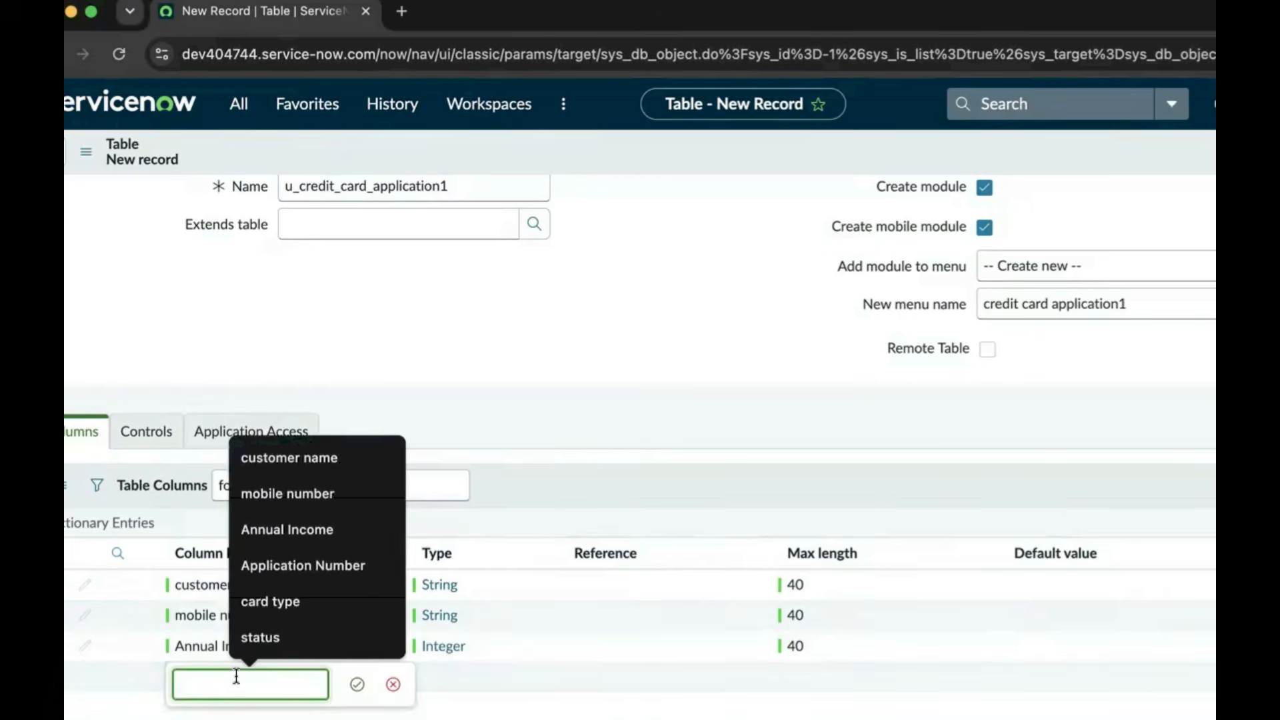
pyautogui.write('st')
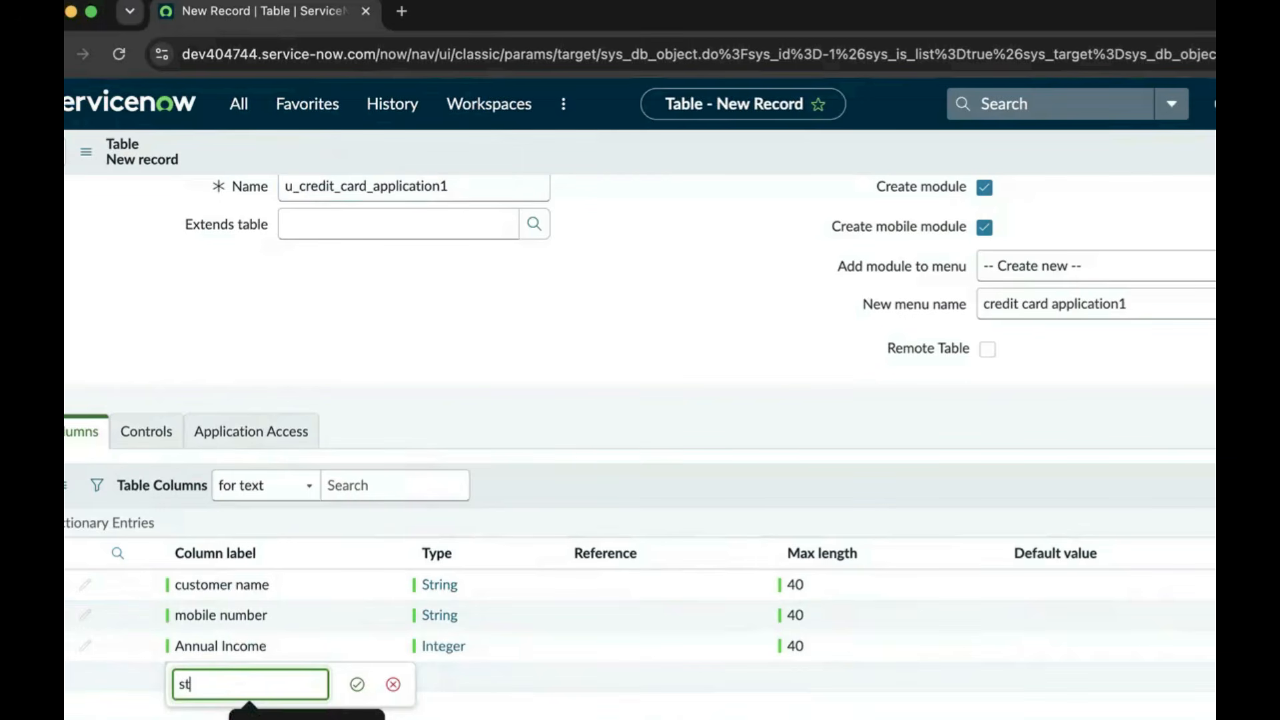
pyautogui.write('atus')
pyautogui.press('Return')
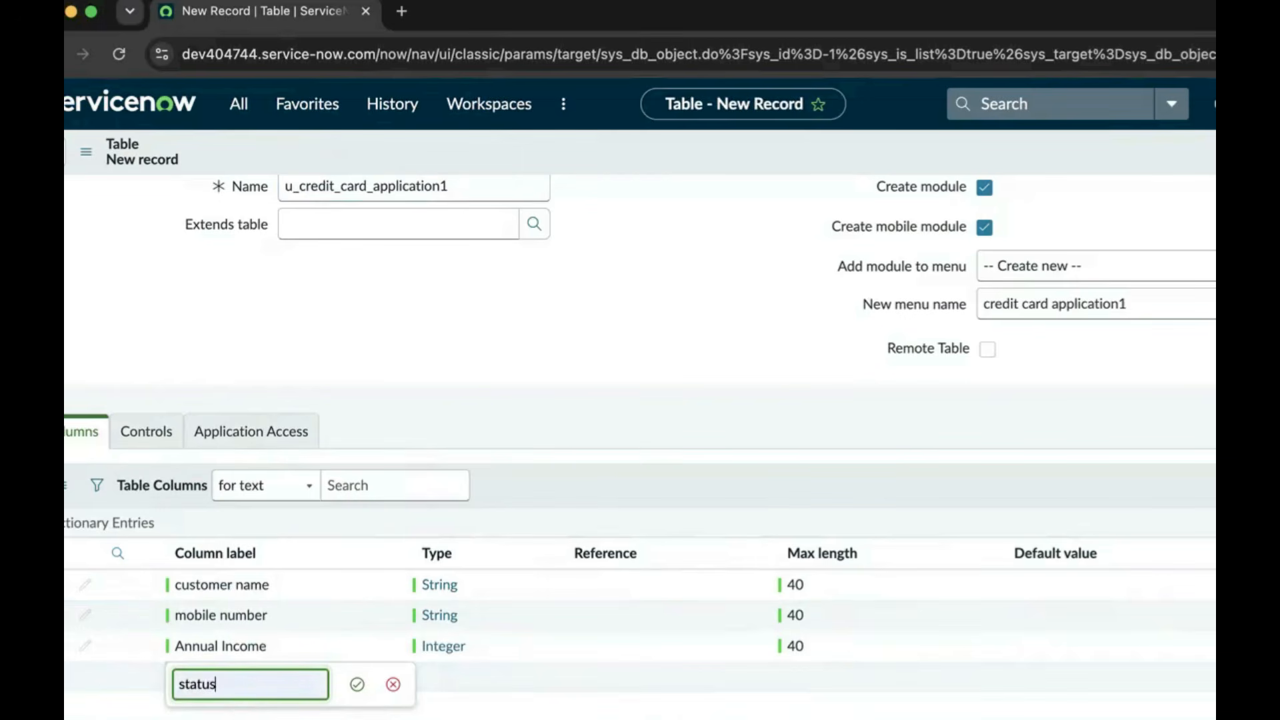
pyautogui.click(360, 689)
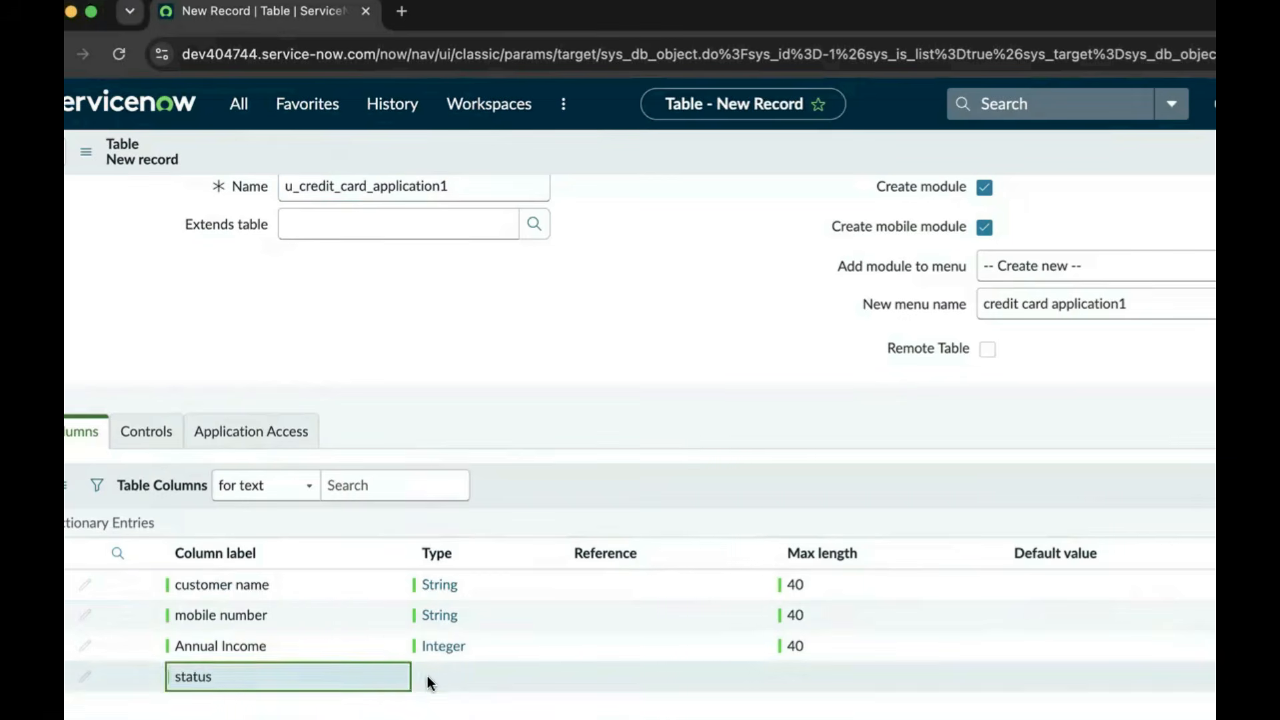
pyautogui.click(445, 673)
pyautogui.click(444, 674)
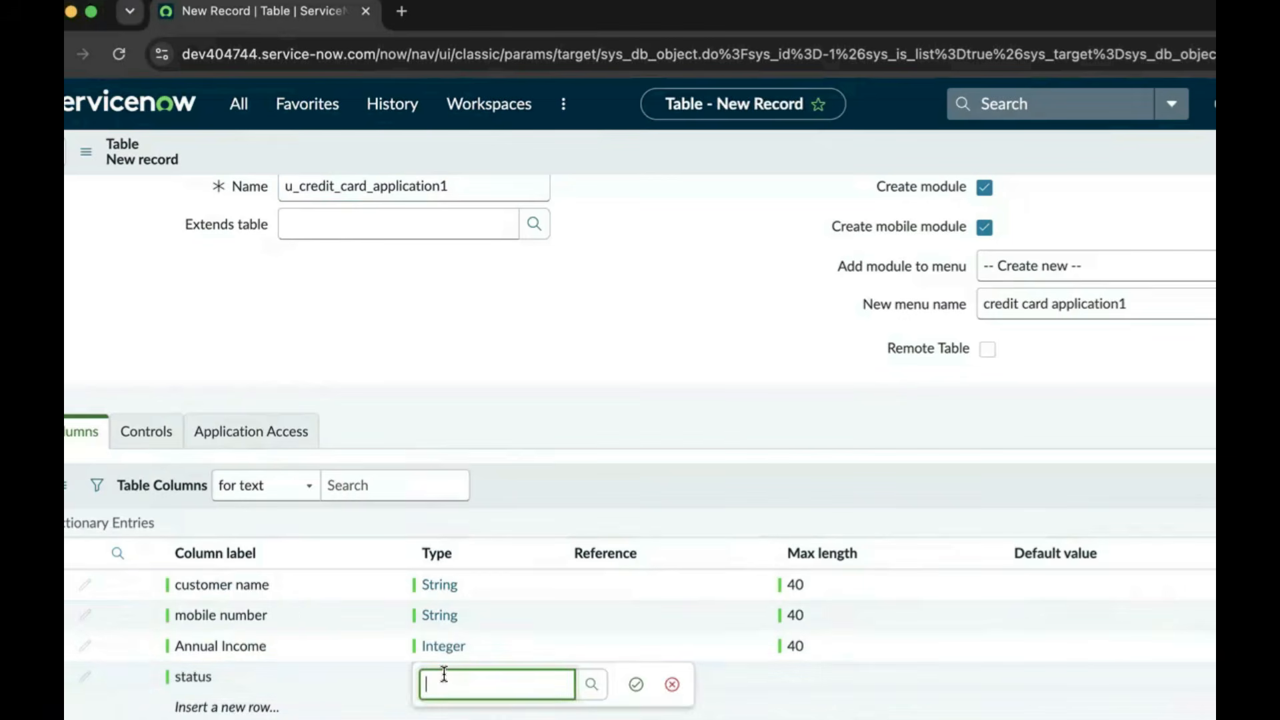
pyautogui.write('choi')
pyautogui.press('Tab')
pyautogui.click(636, 684)
pyautogui.click(801, 678)
pyautogui.click(802, 677)
pyautogui.write('4')
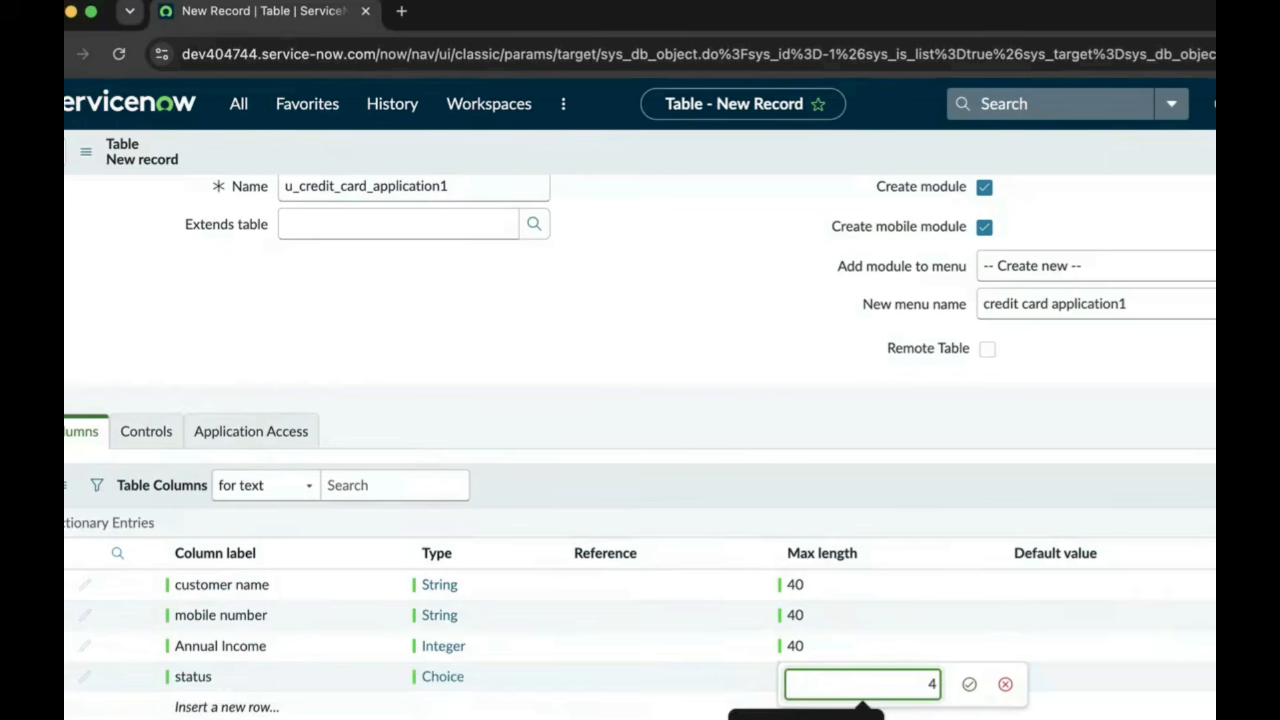
pyautogui.write('0')
pyautogui.click(969, 684)
# Add a 'card type' column of type Choice with max length 40
pyautogui.click(297, 707)
pyautogui.click(282, 706)
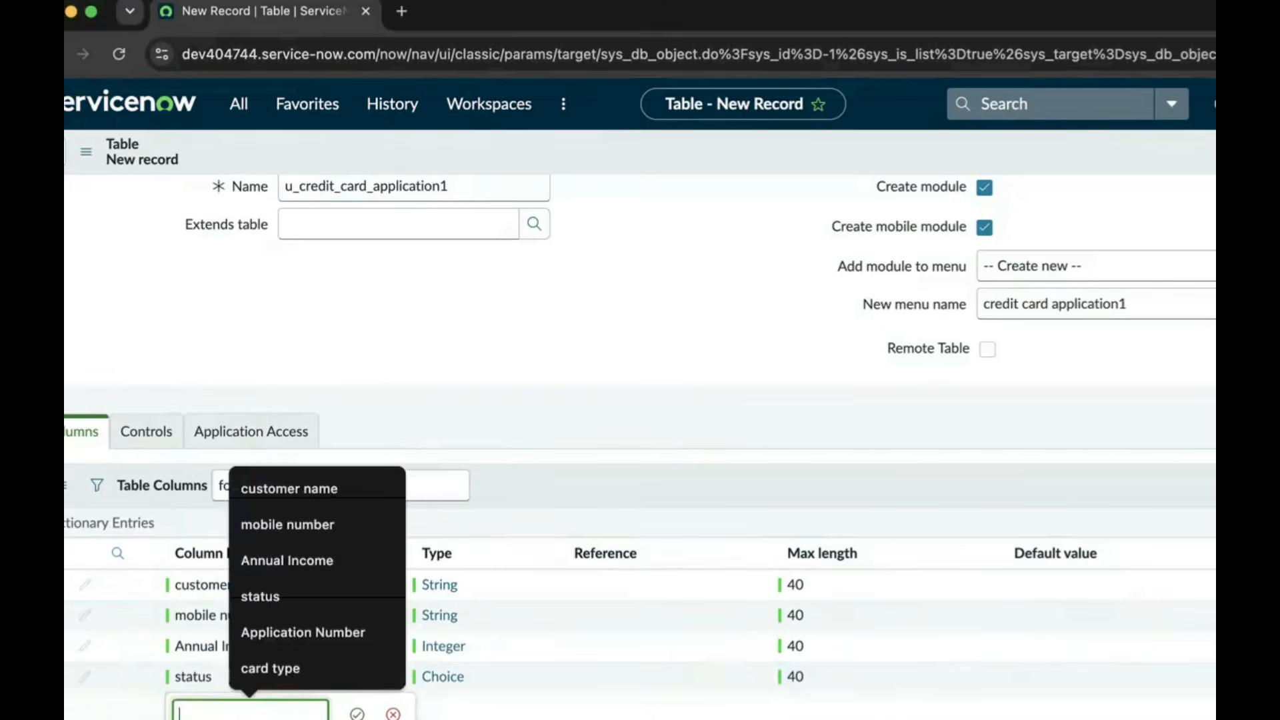
pyautogui.write('card type')
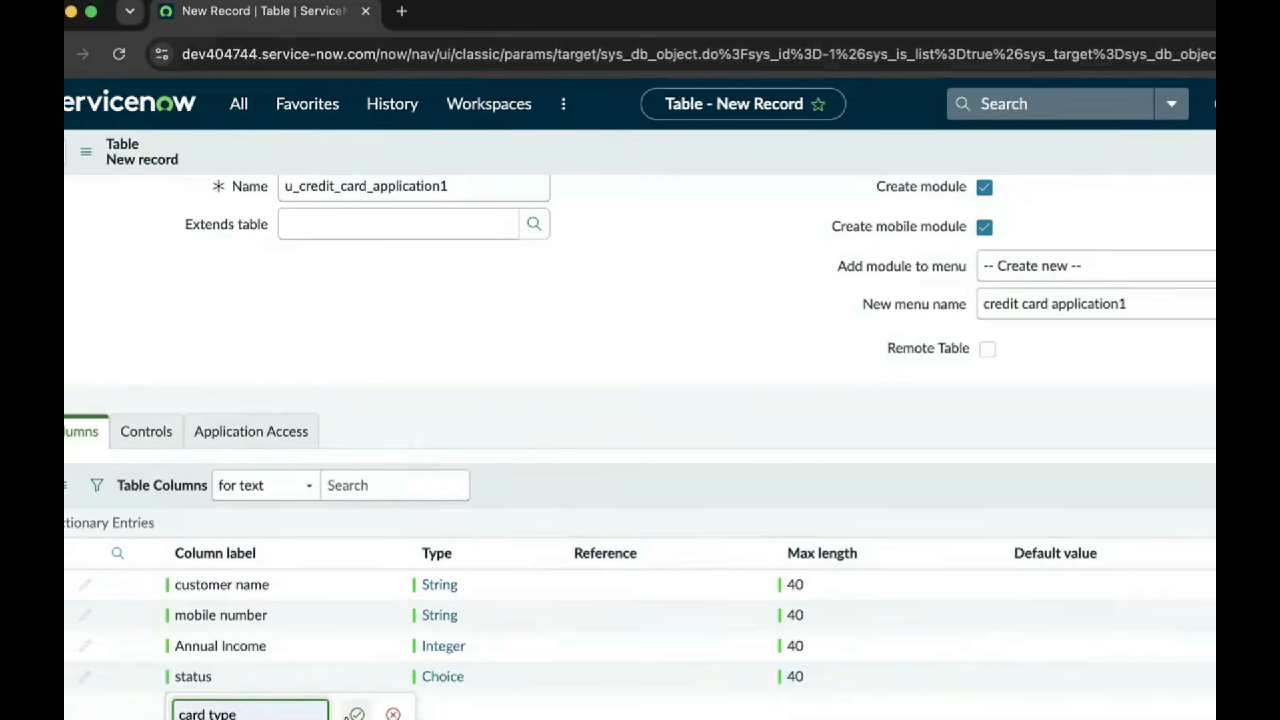
pyautogui.click(356, 713)
pyautogui.doubleClick(450, 711)
pyautogui.write('cho')
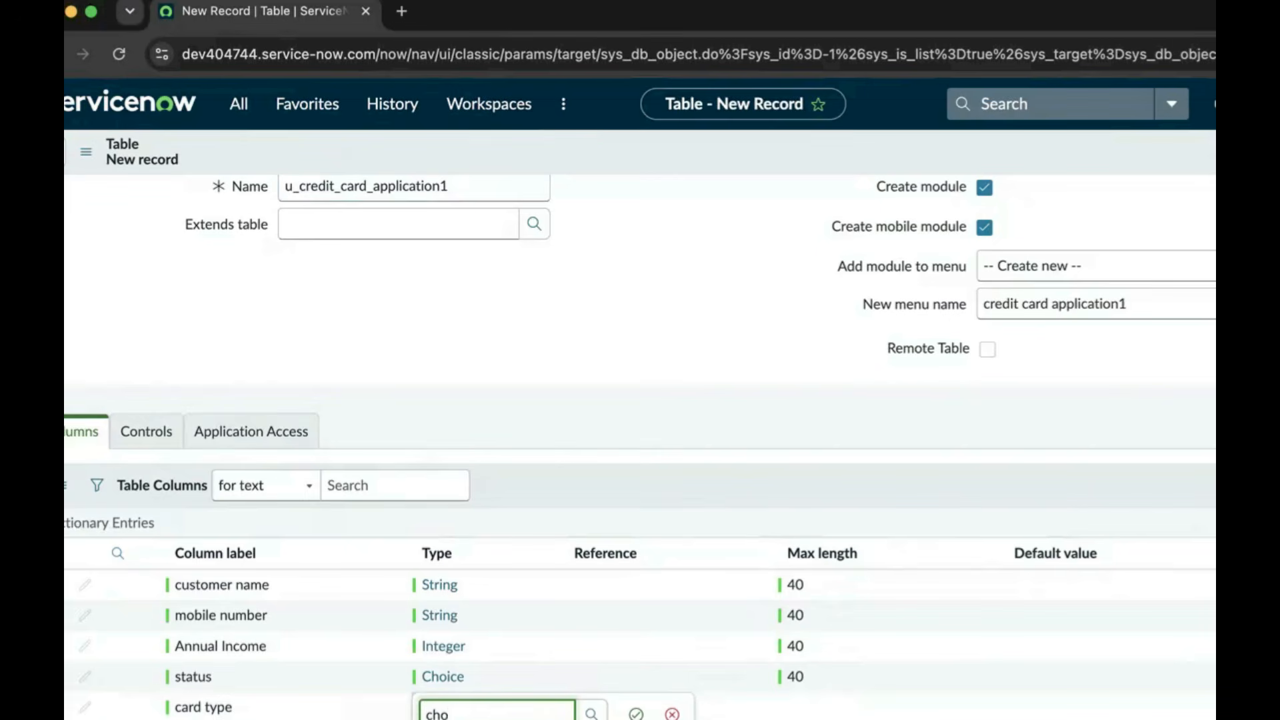
pyautogui.press('Return')
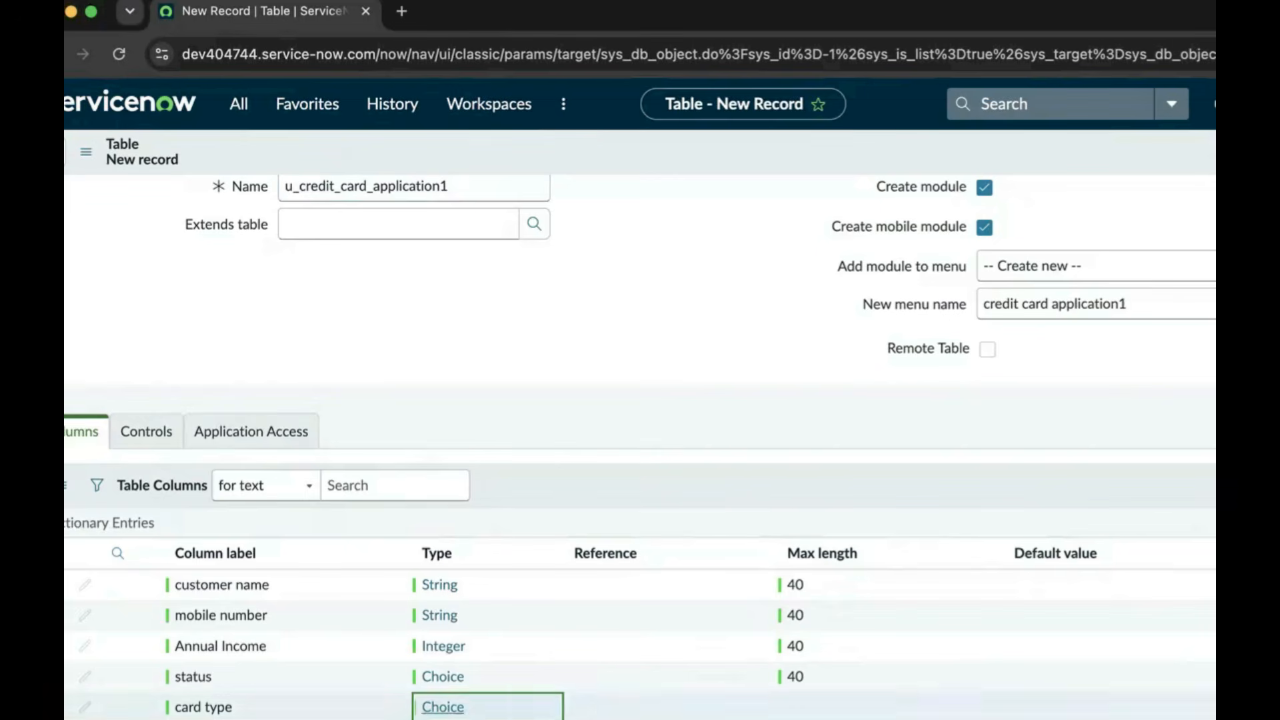
pyautogui.click(788, 710)
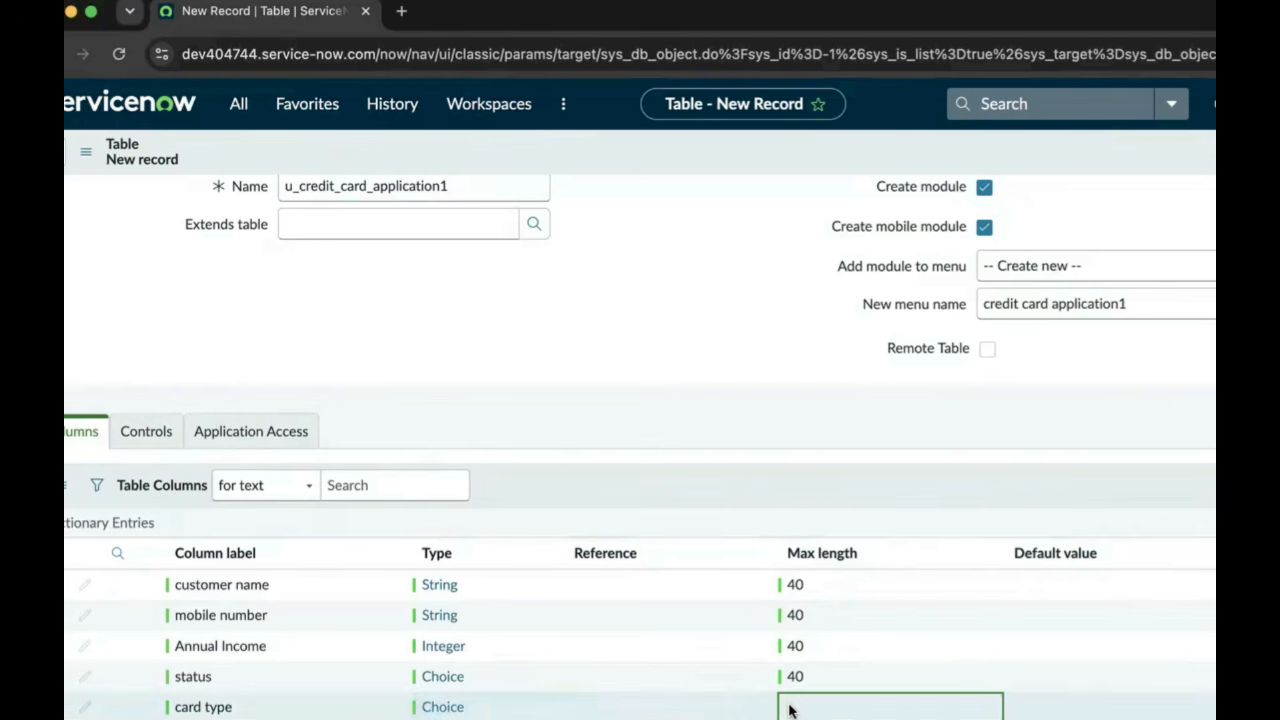
pyautogui.doubleClick(836, 704)
pyautogui.write('40')
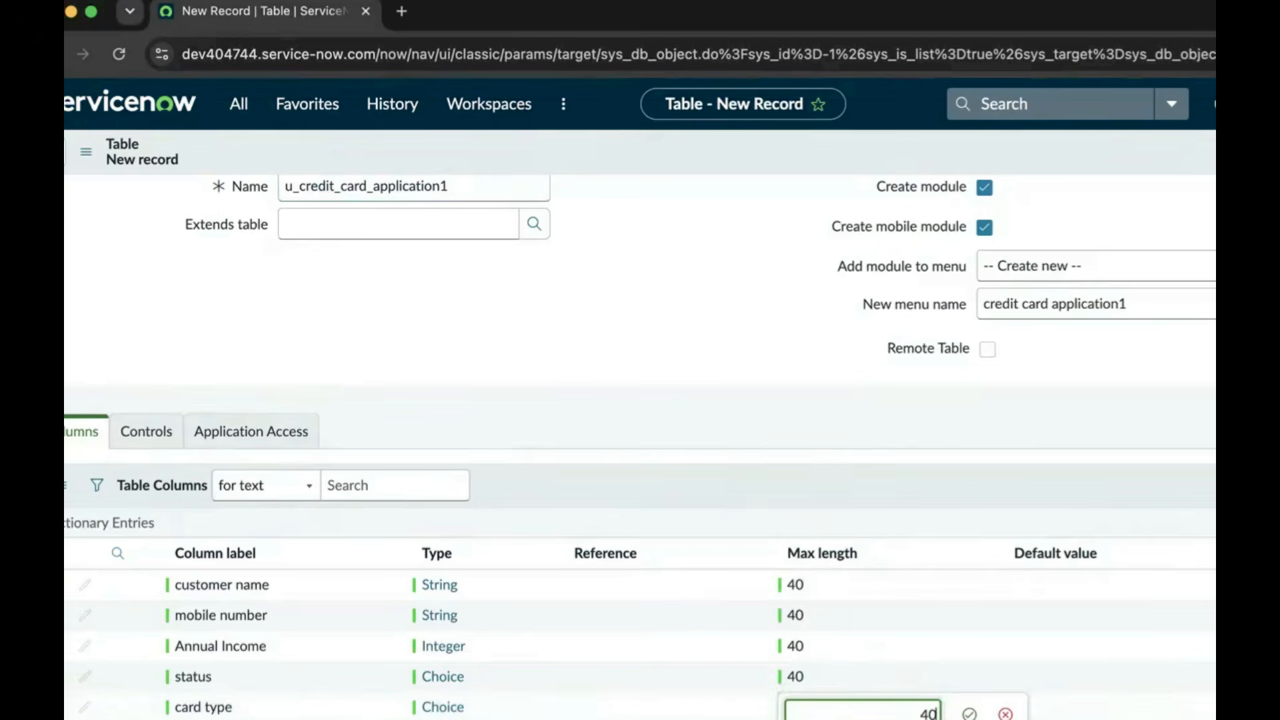
pyautogui.click(970, 714)
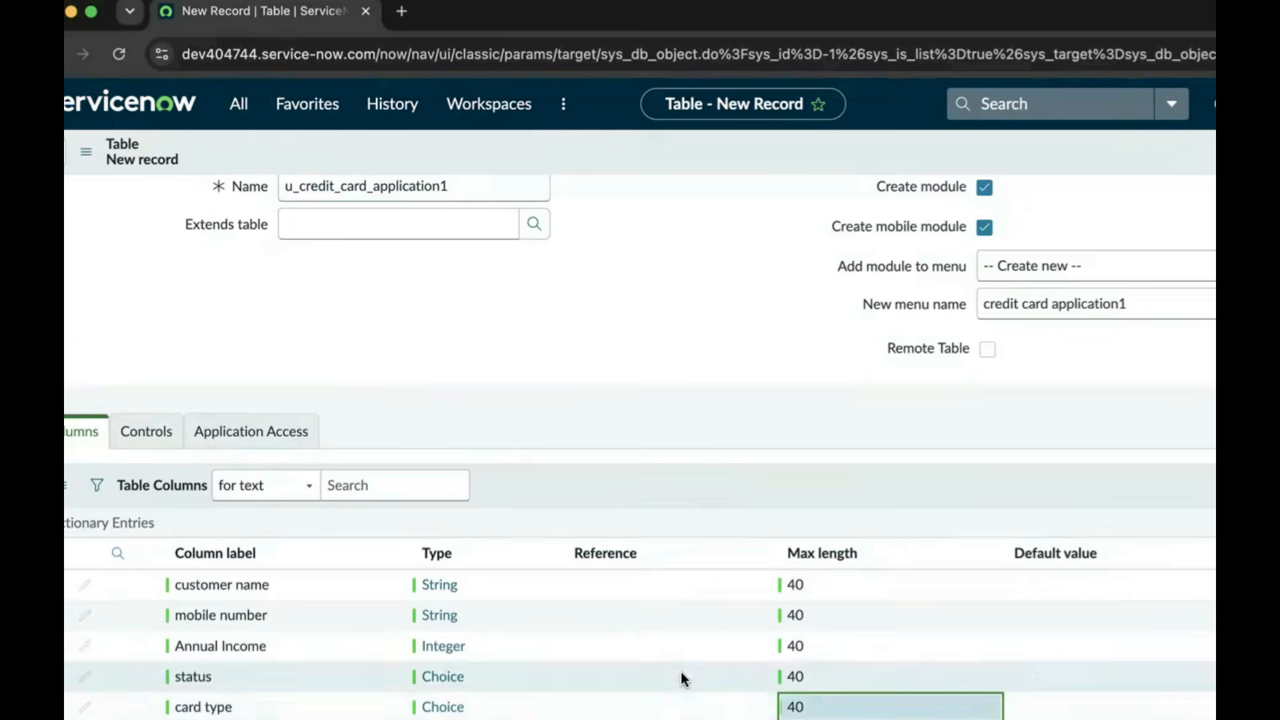
# Add a 'KYC Completed' column row, discarding the misspelled boolean type entry
pyautogui.scroll(-3, 352, 649)
pyautogui.doubleClick(256, 582)
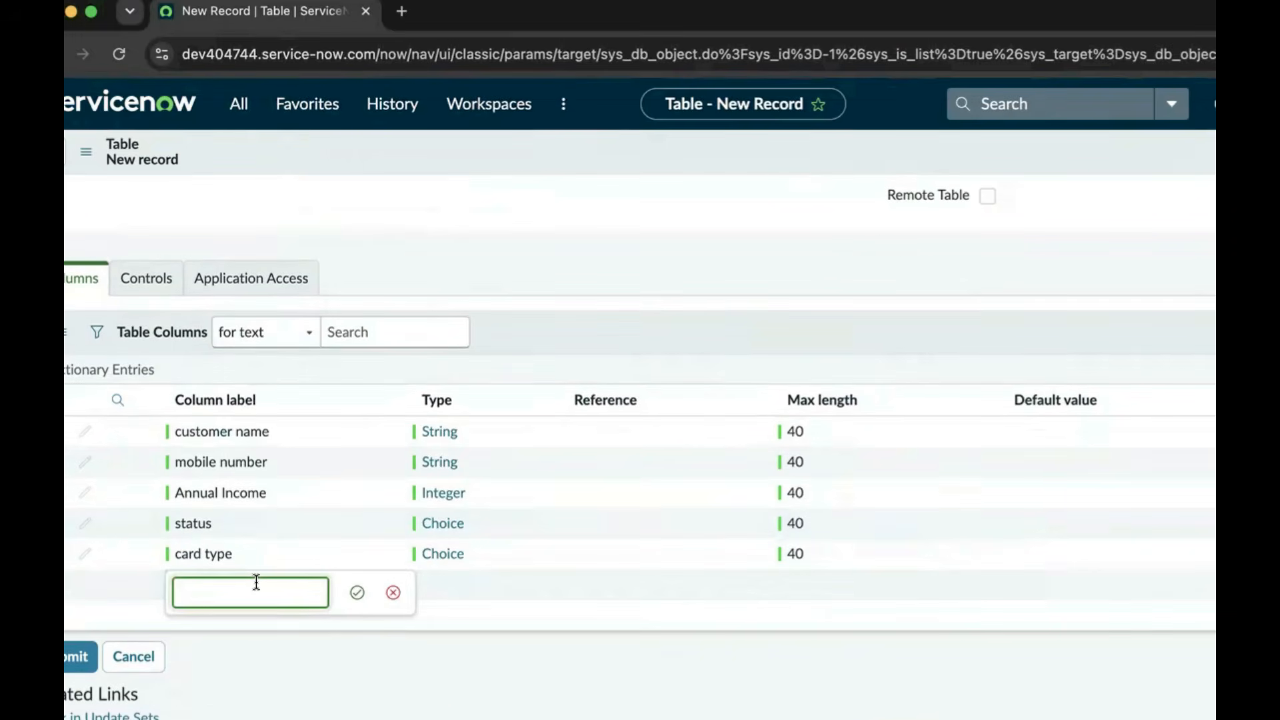
pyautogui.write('k')
pyautogui.write('KYE')
pyautogui.press('BackSpace')
pyautogui.write('C Completed')
pyautogui.click(355, 597)
pyautogui.click(454, 588)
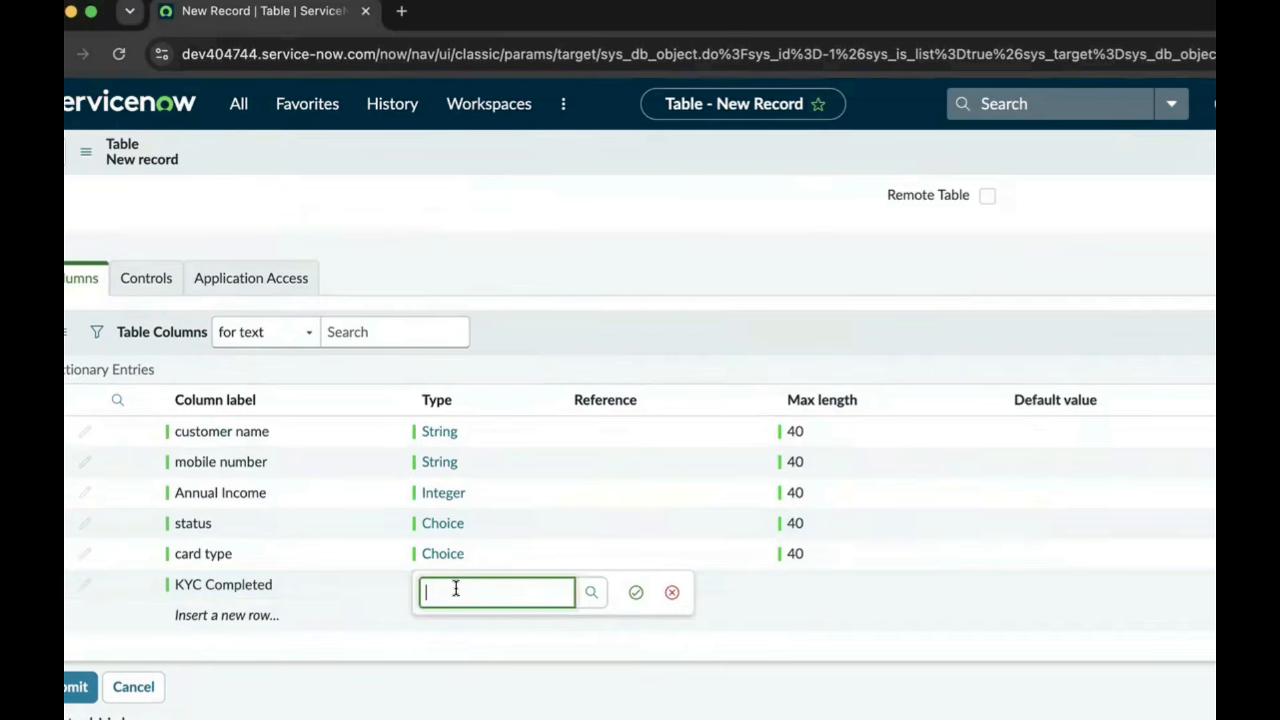
pyautogui.write('boolearn')
pyautogui.click(742, 665)
pyautogui.click(671, 593)
# Set KYC Completed's max length to 40 and start an 'Application Date' row
pyautogui.click(810, 584)
pyautogui.click(810, 584)
pyautogui.write('4')
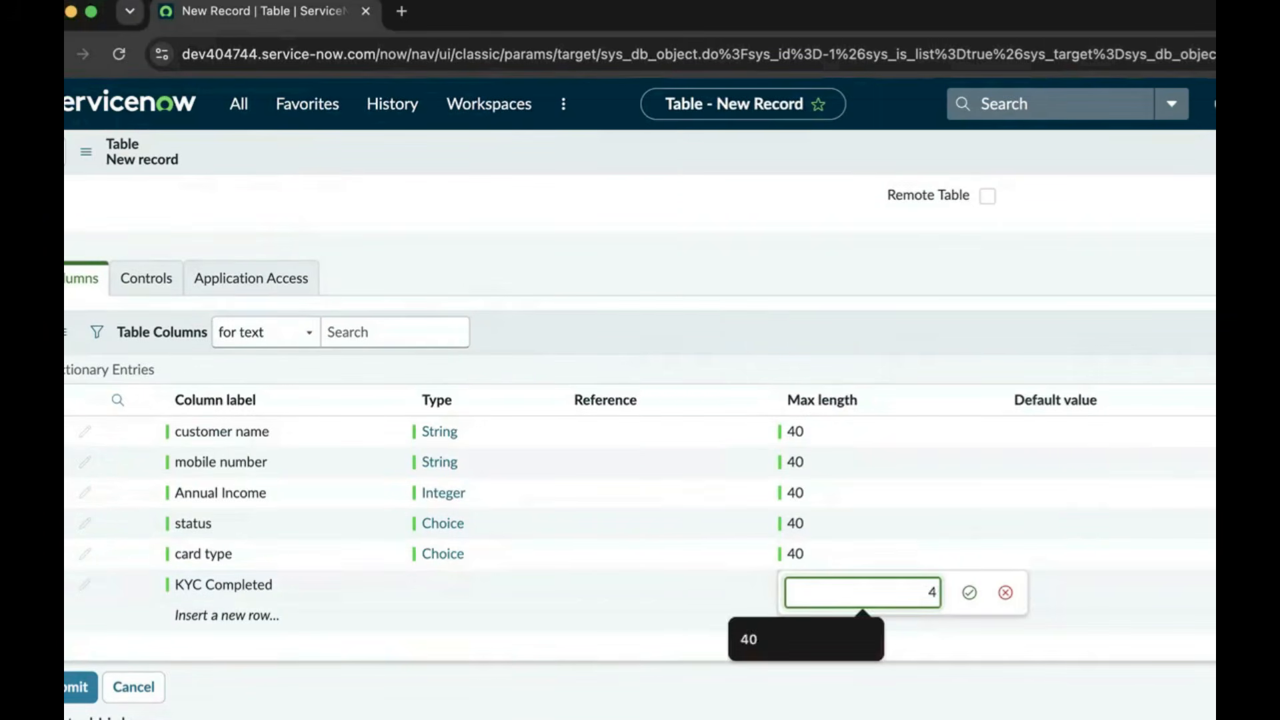
pyautogui.write('0')
pyautogui.click(968, 592)
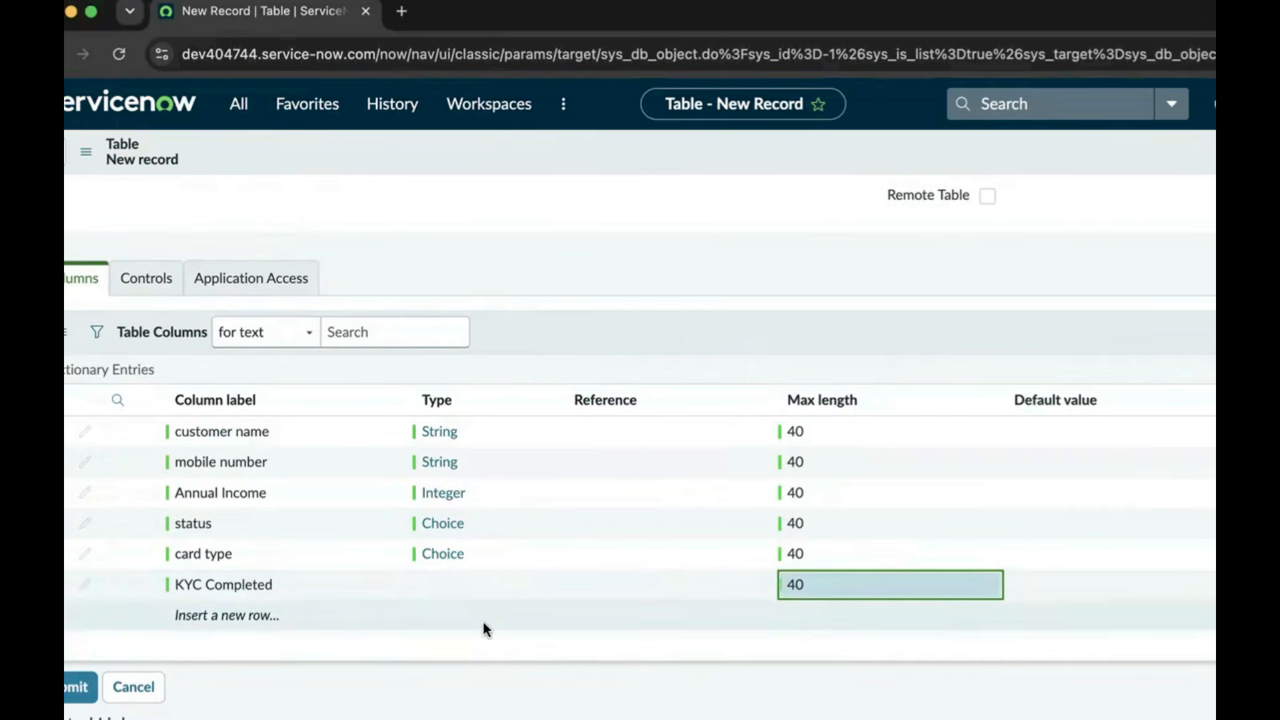
pyautogui.click(242, 611)
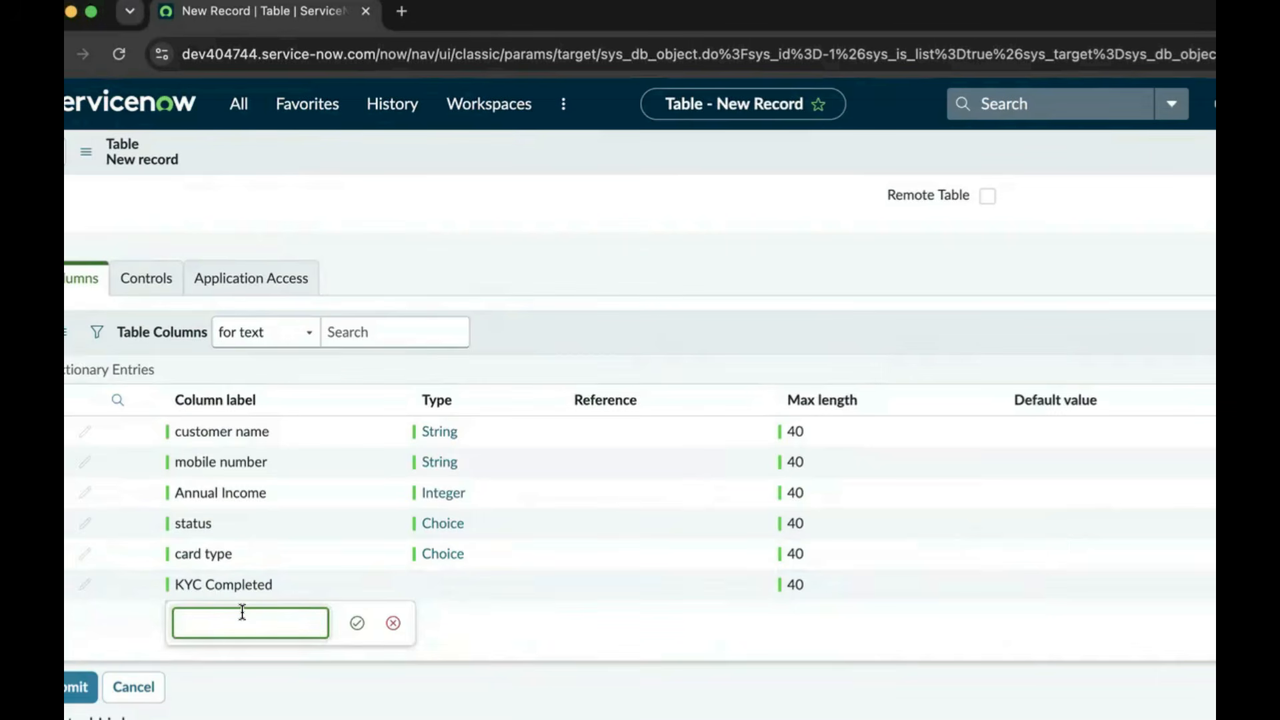
pyautogui.write('Applic')
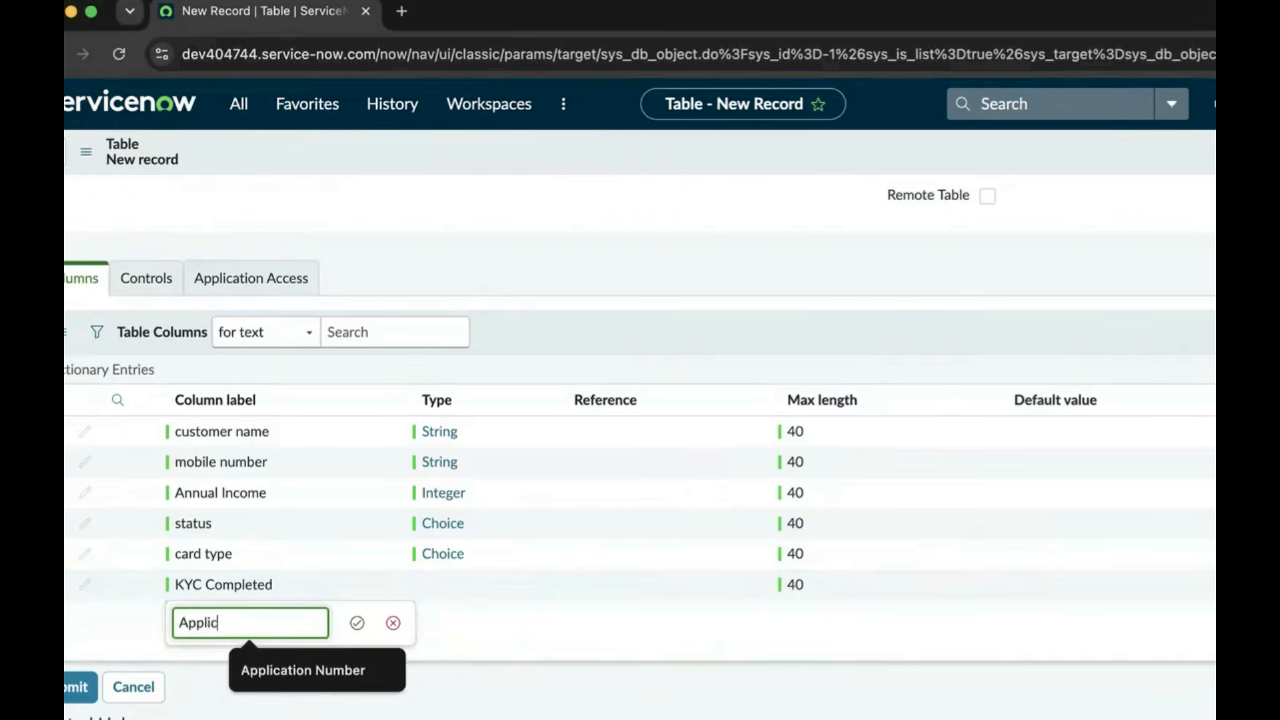
pyautogui.write('ation Date')
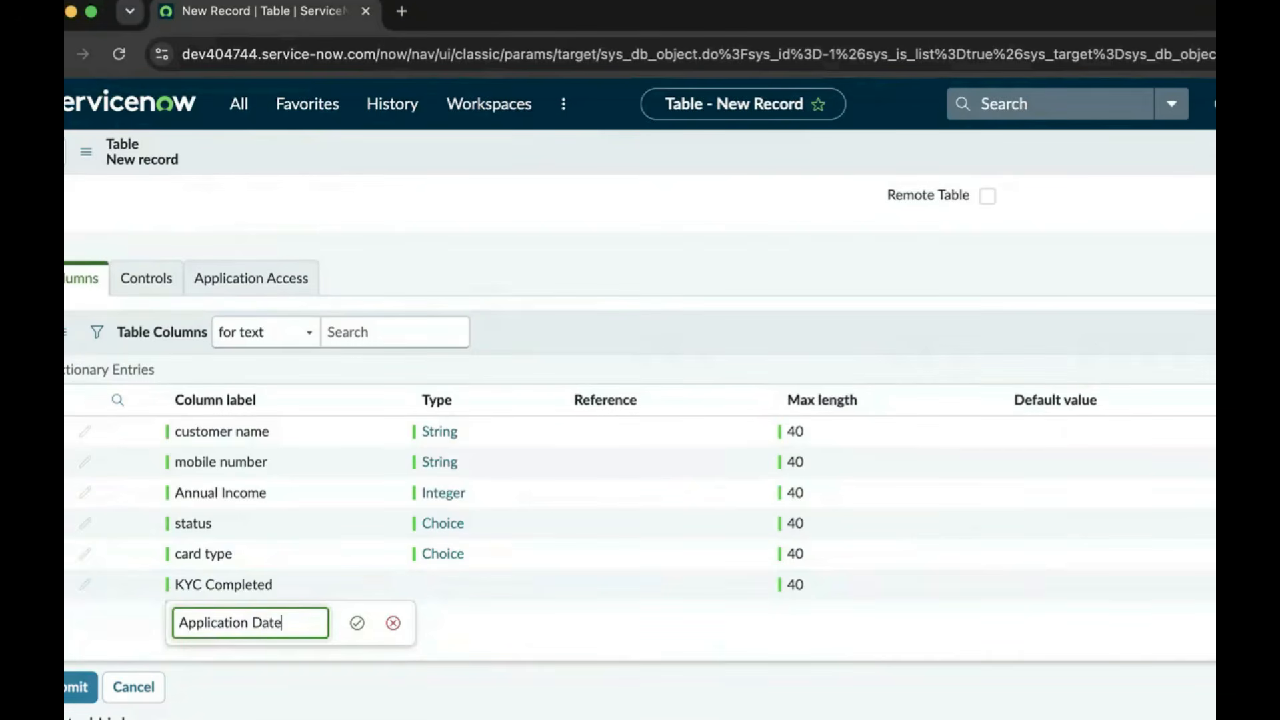
# Make the Application Date column type Date with max length 40
pyautogui.click(364, 628)
pyautogui.click(443, 618)
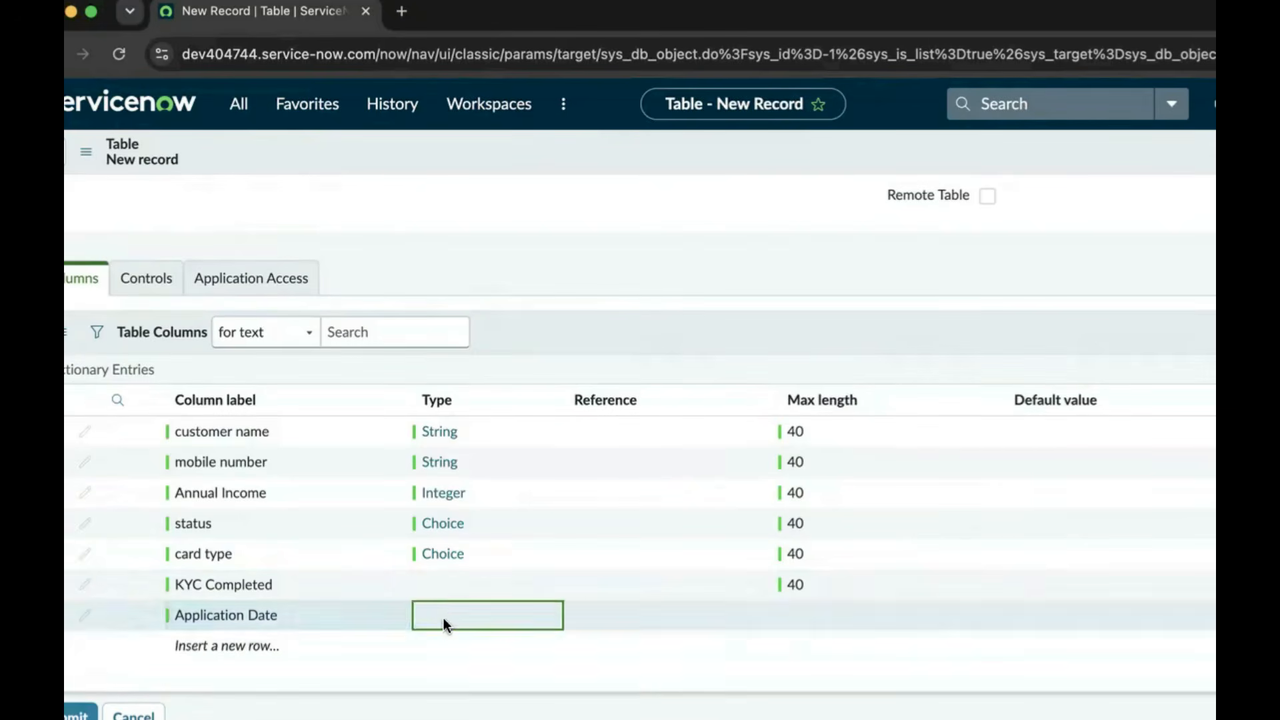
pyautogui.click(443, 618)
pyautogui.write('date')
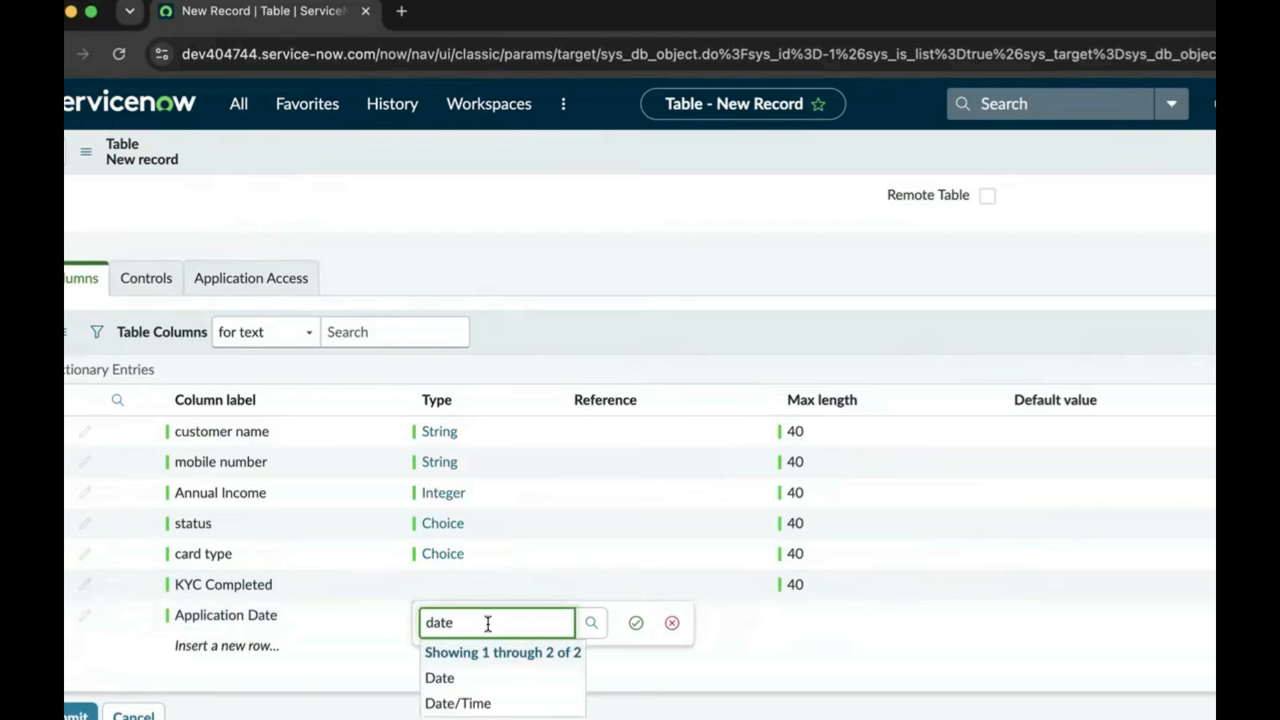
pyautogui.click(467, 672)
pyautogui.click(636, 622)
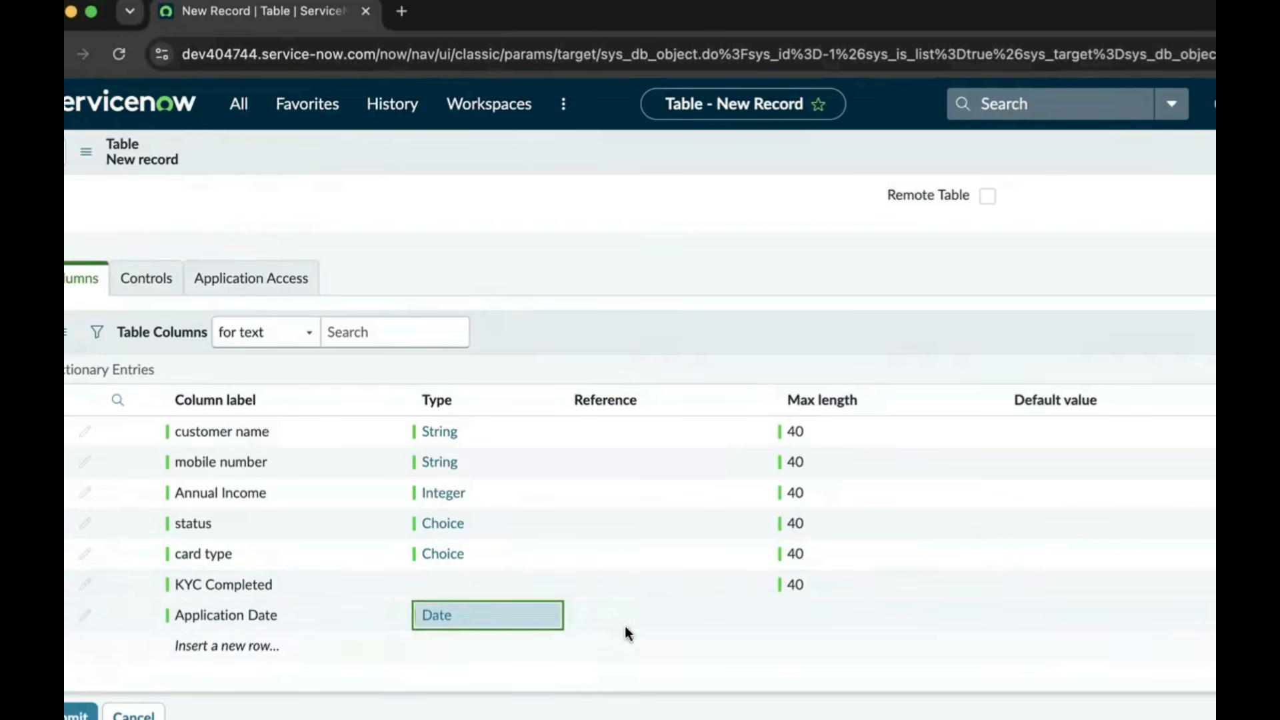
pyautogui.click(793, 623)
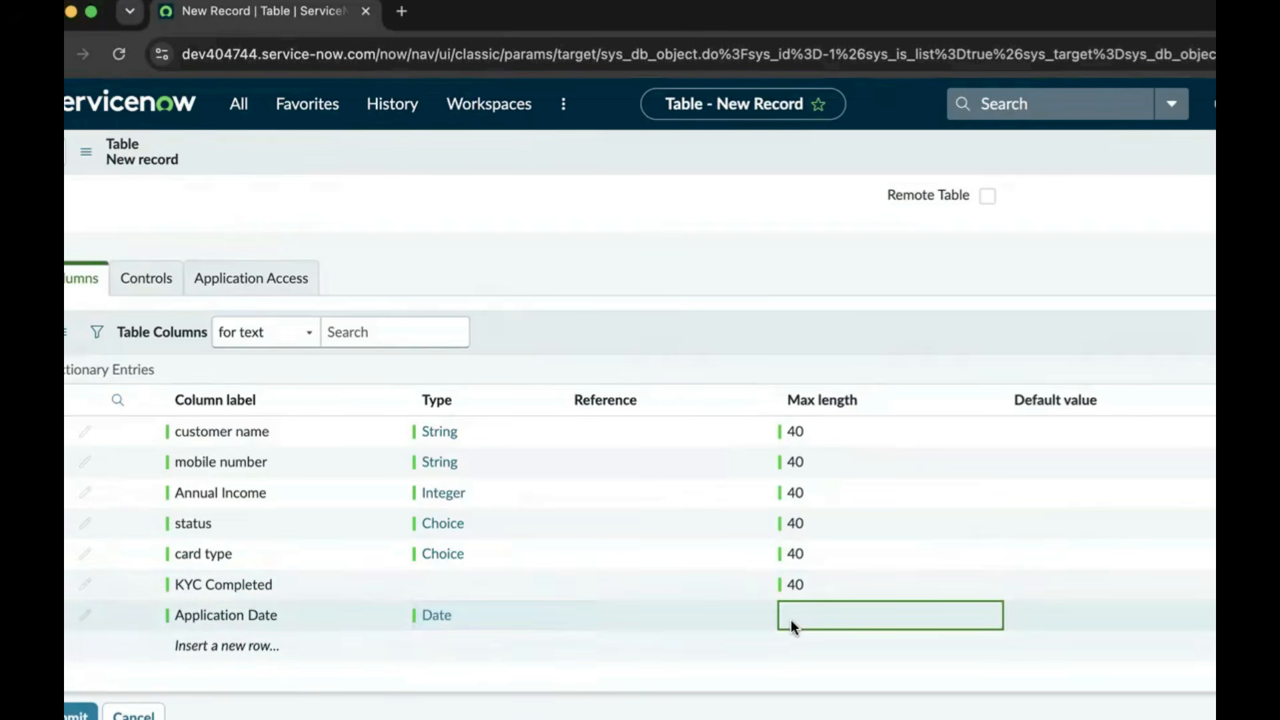
pyautogui.write('40')
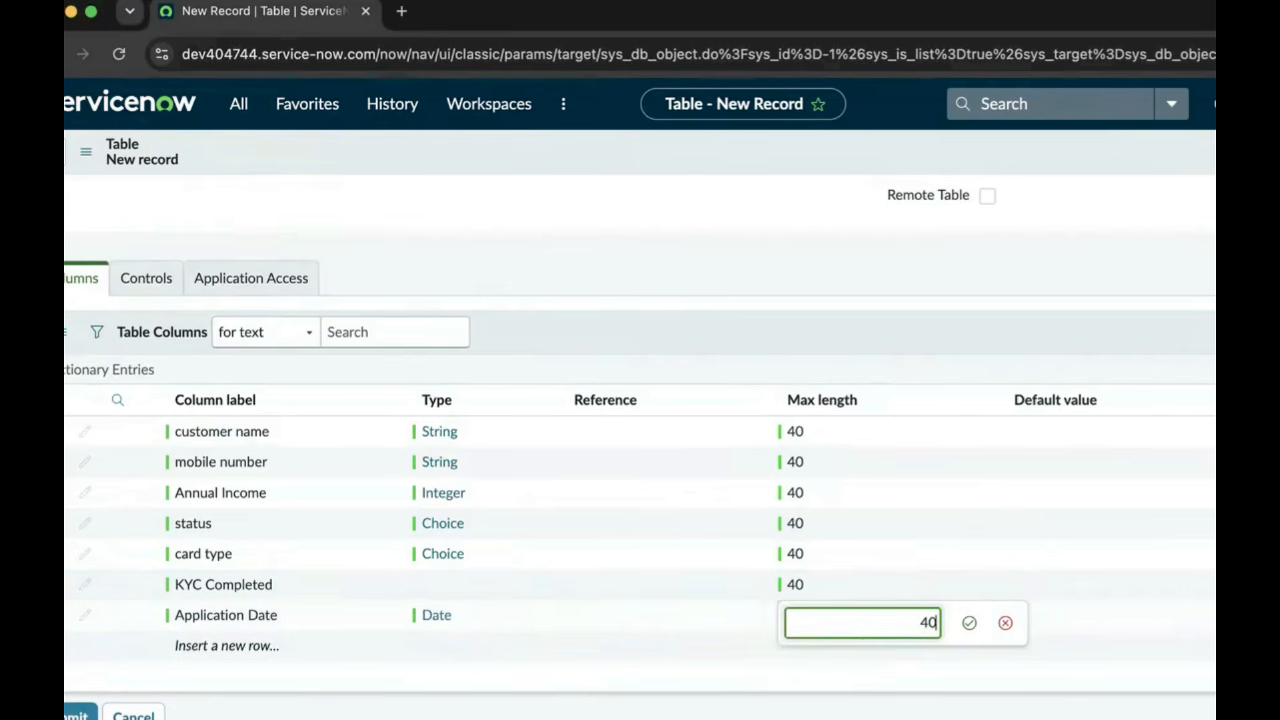
pyautogui.click(968, 622)
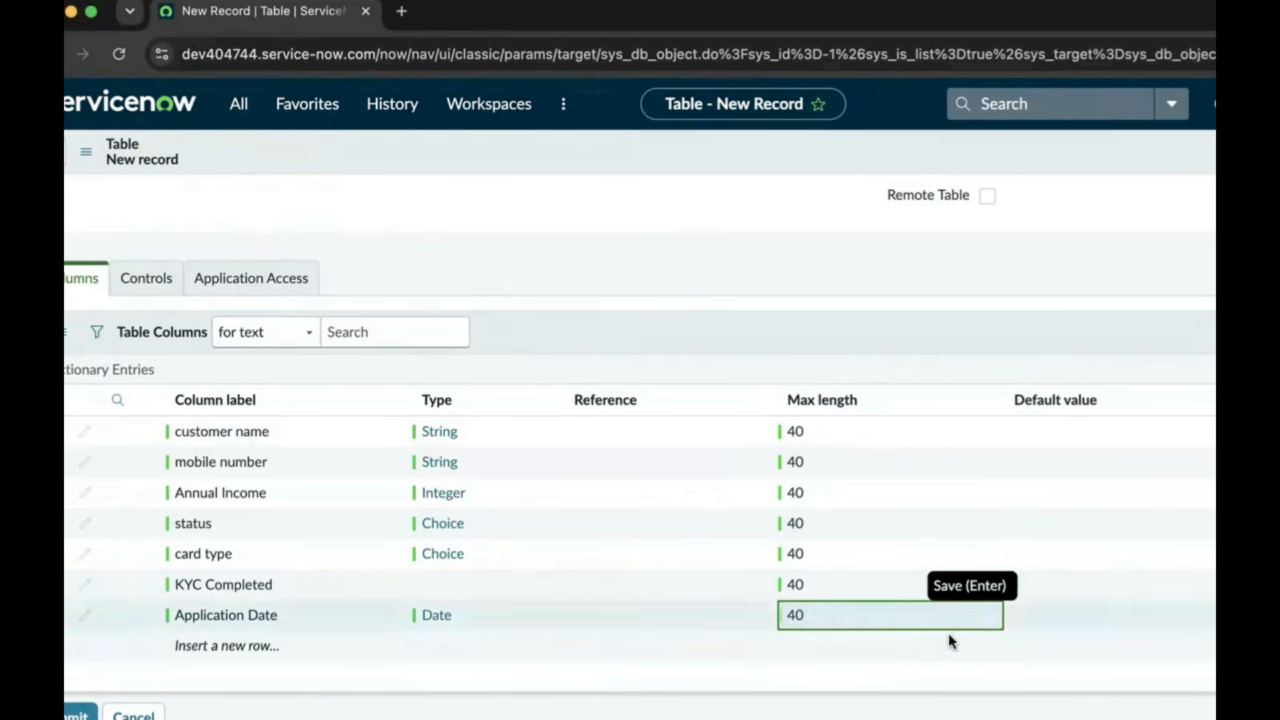
# Add an 'Approval Date' column, spelling corrected, typed Date/Time with max length 40
pyautogui.click(230, 646)
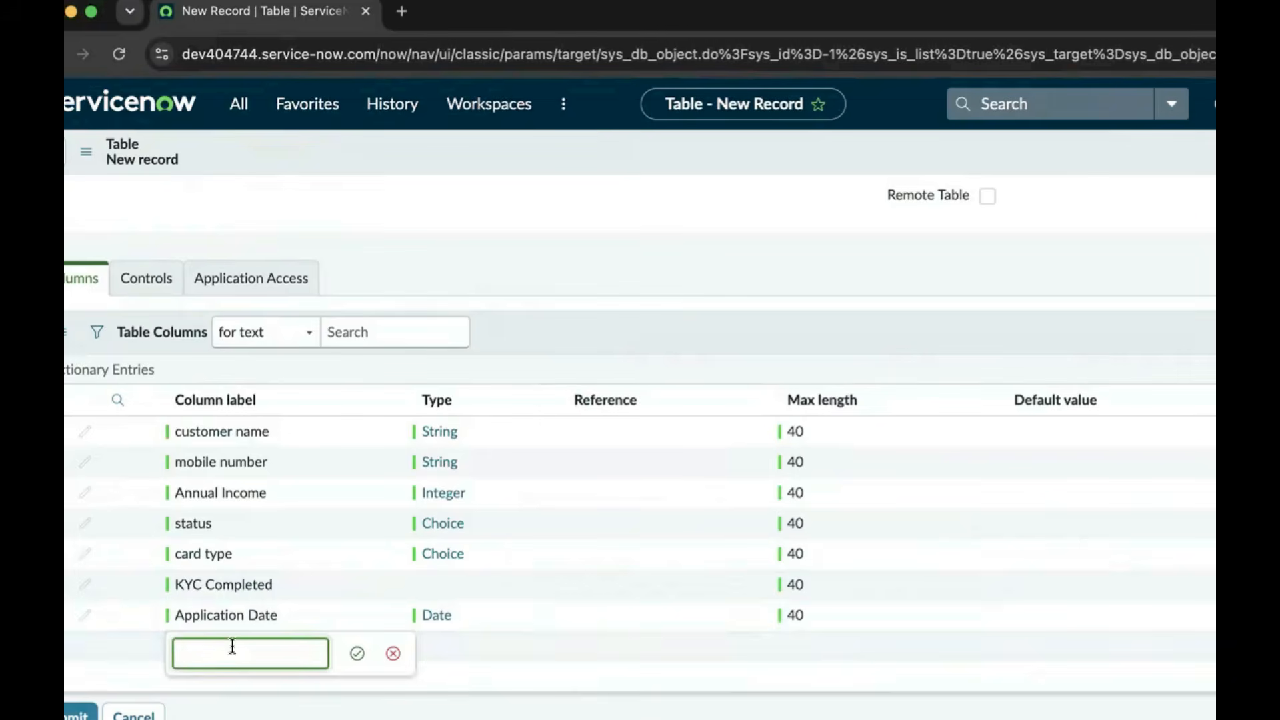
pyautogui.write('A')
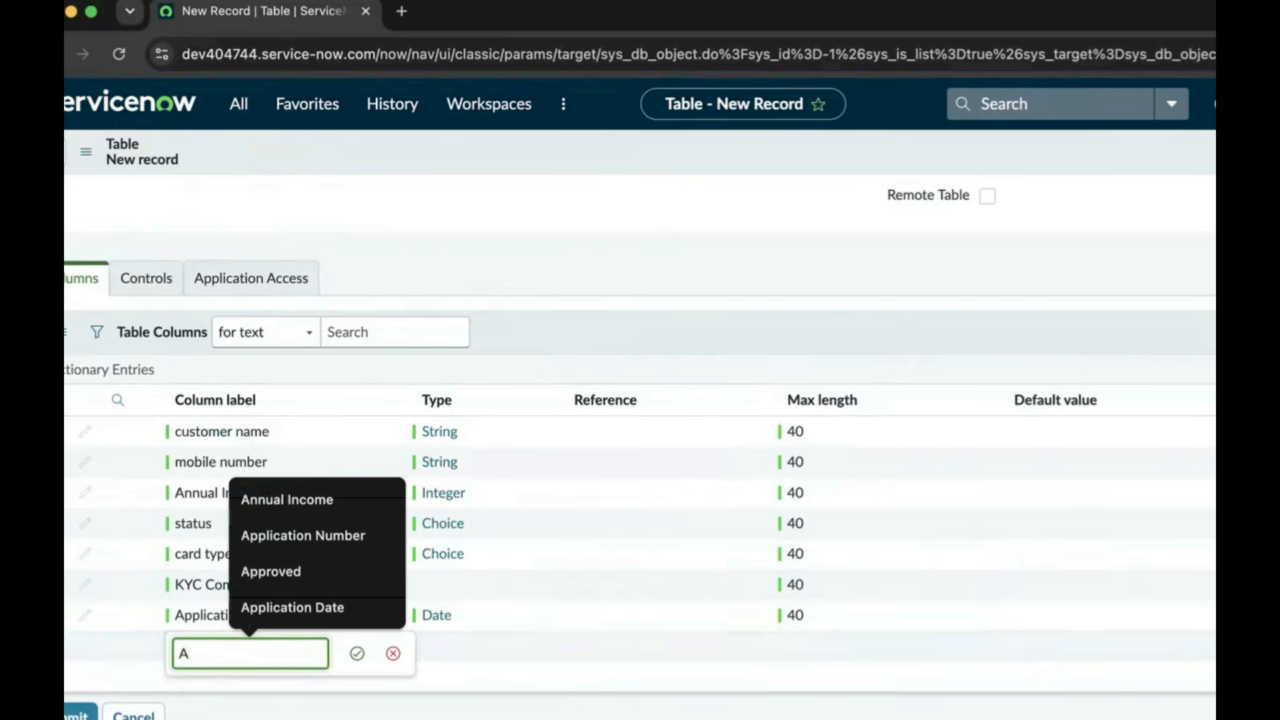
pyautogui.write('pp')
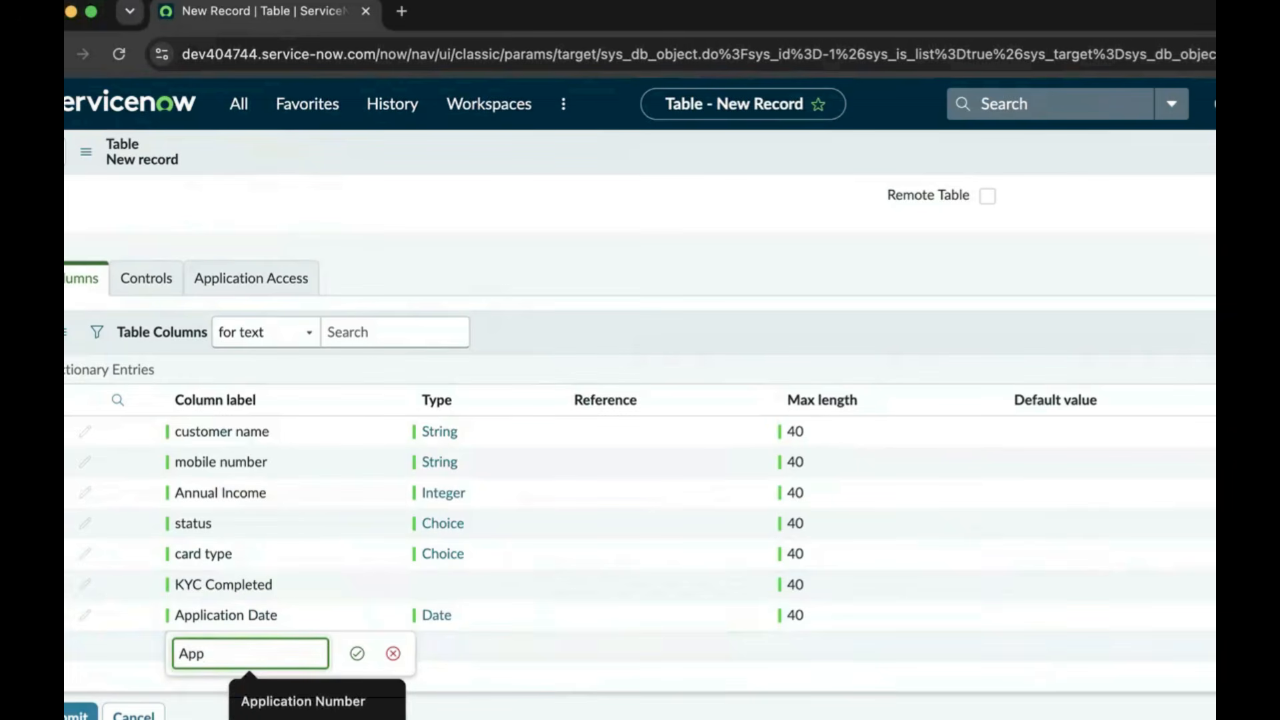
pyautogui.write('orval Date')
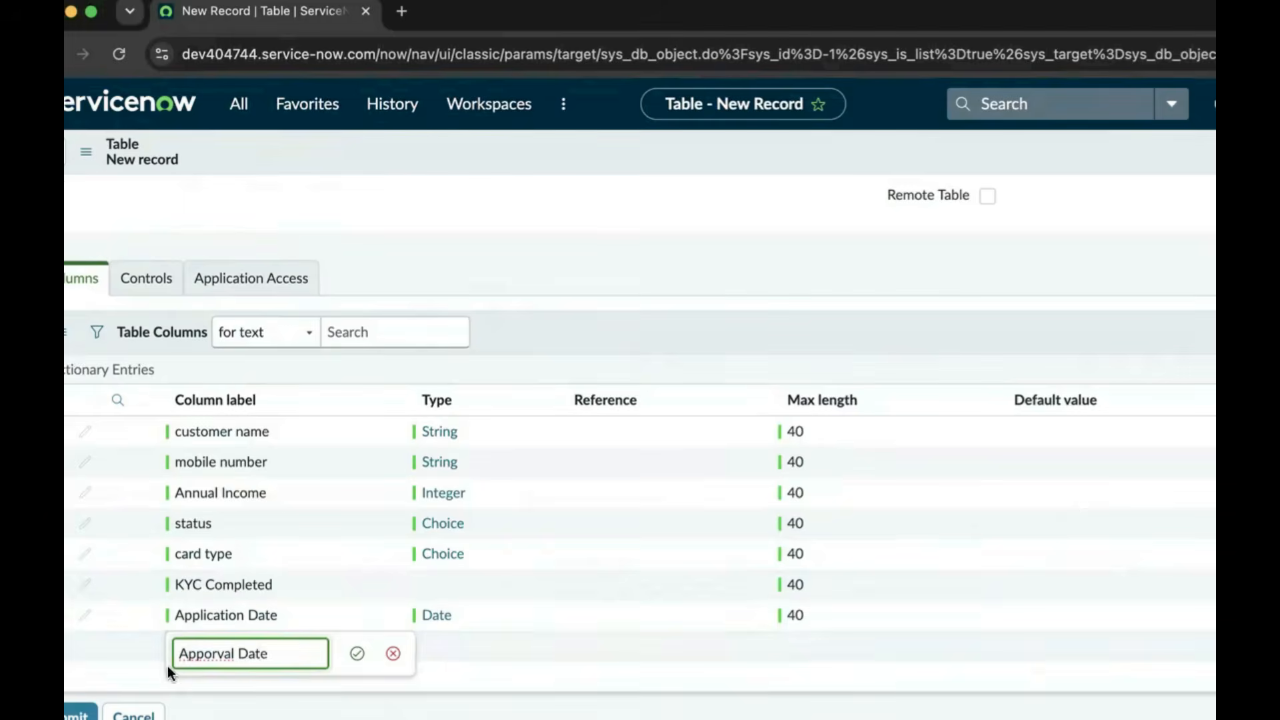
pyautogui.rightClick(195, 657)
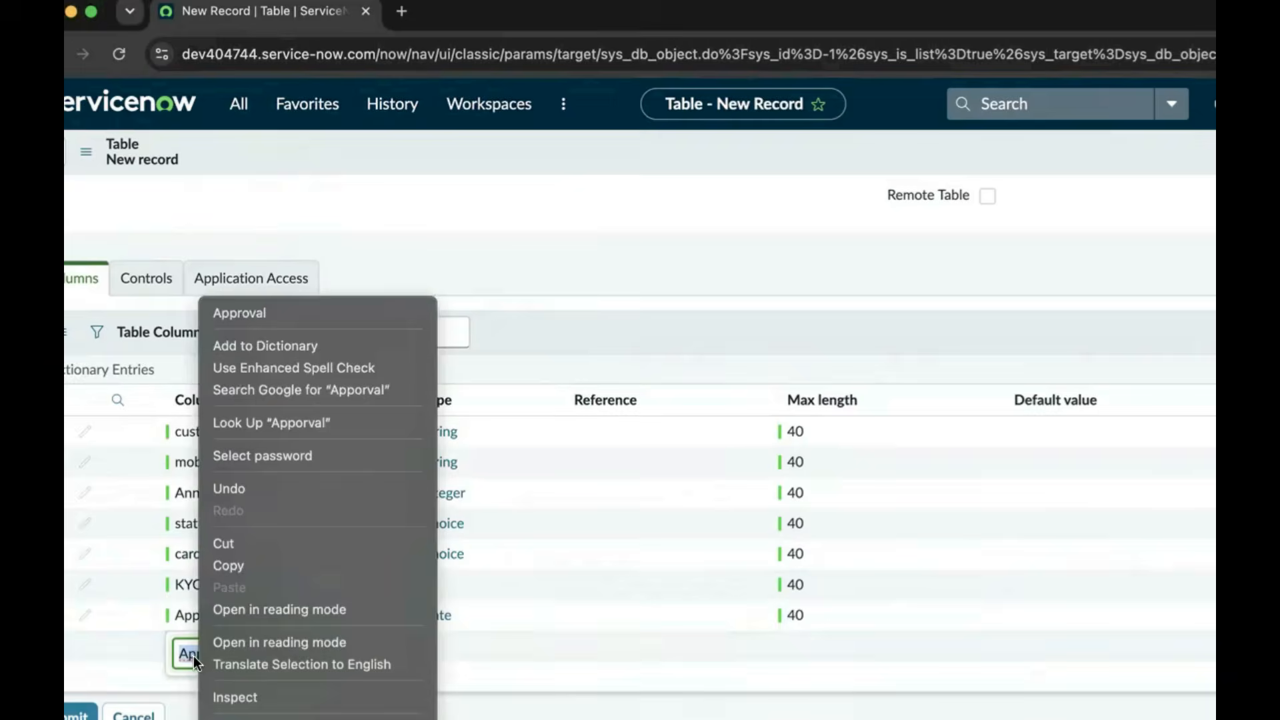
pyautogui.click(250, 318)
pyautogui.click(357, 654)
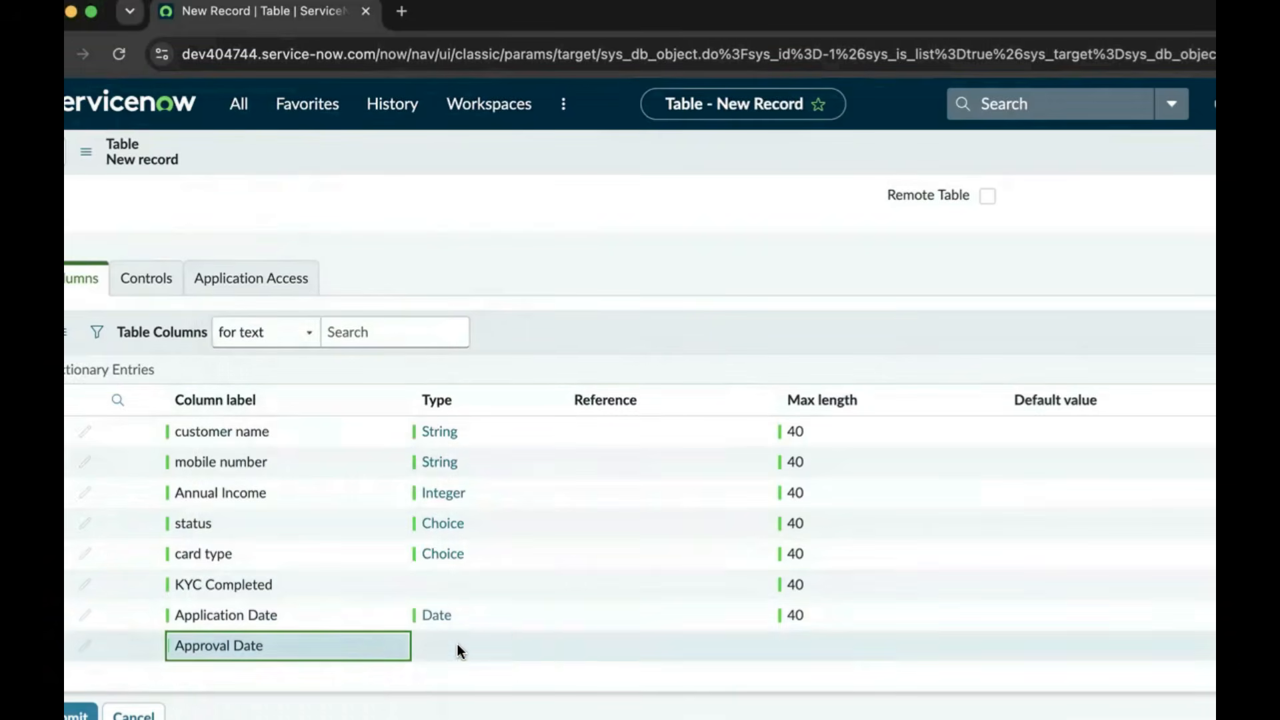
pyautogui.doubleClick(457, 642)
pyautogui.write('Da')
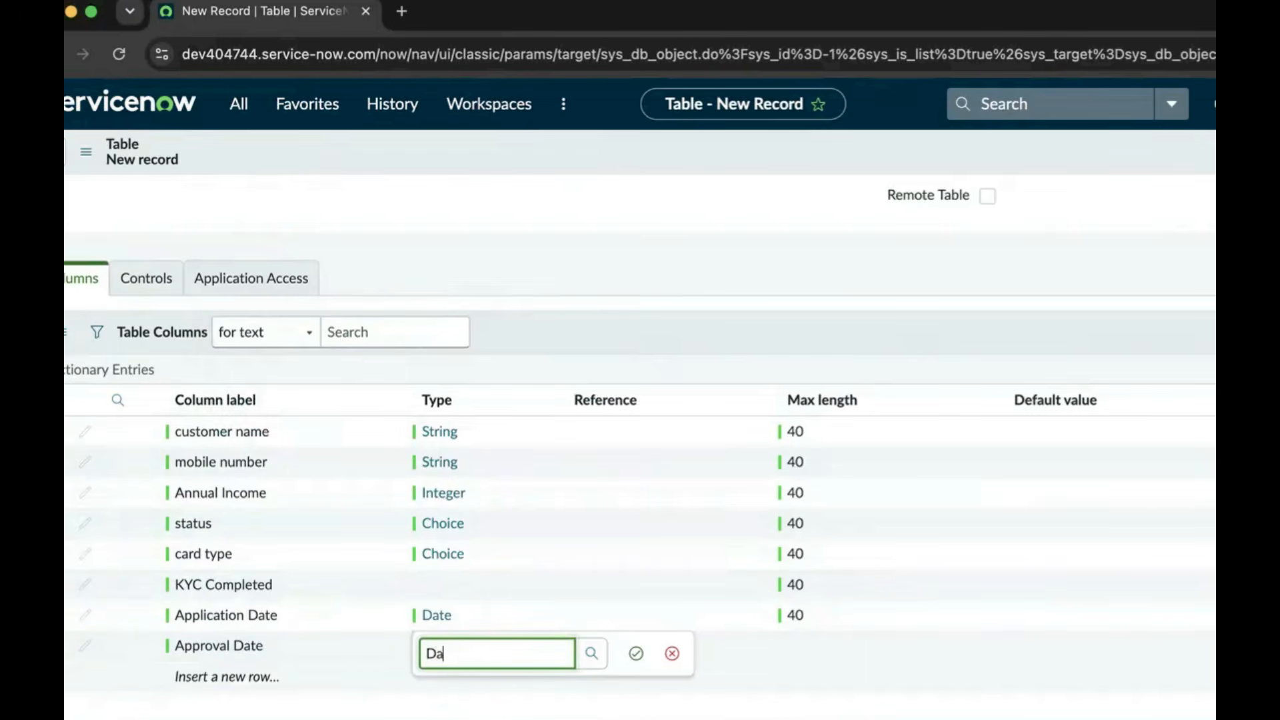
pyautogui.write('te')
pyautogui.click(458, 719)
pyautogui.click(635, 654)
pyautogui.doubleClick(796, 643)
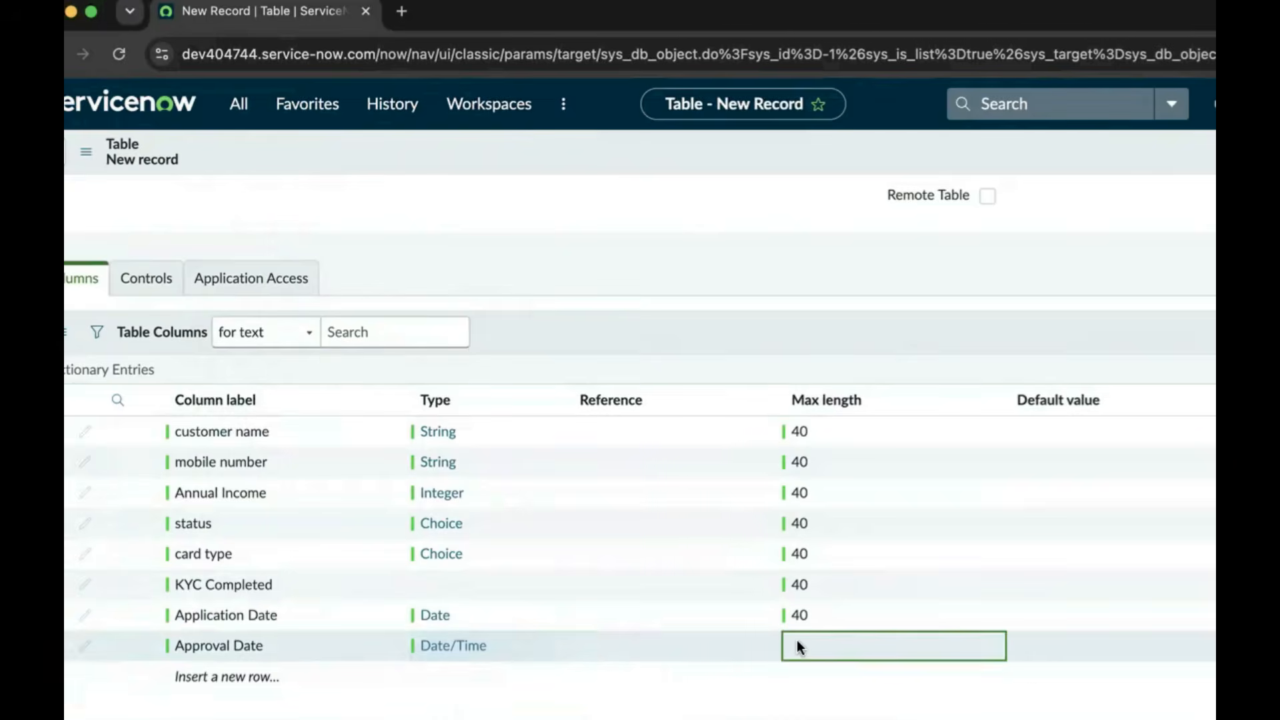
pyautogui.write('40')
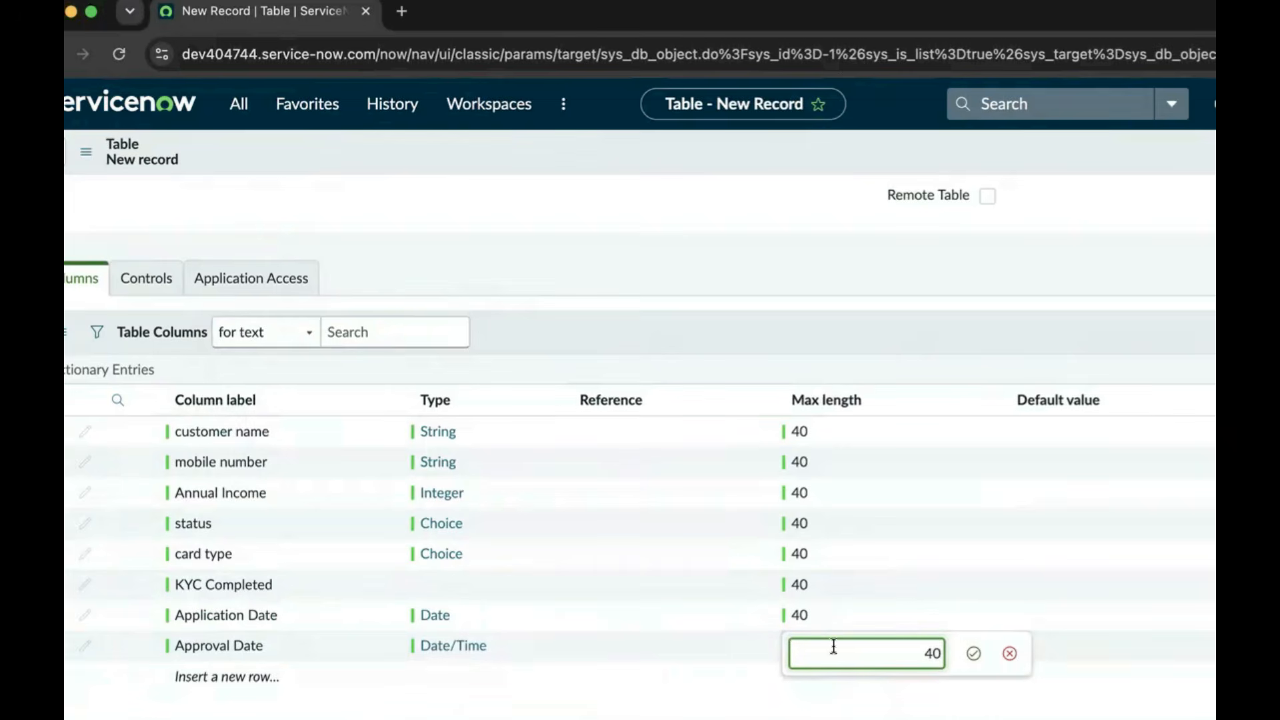
pyautogui.click(972, 654)
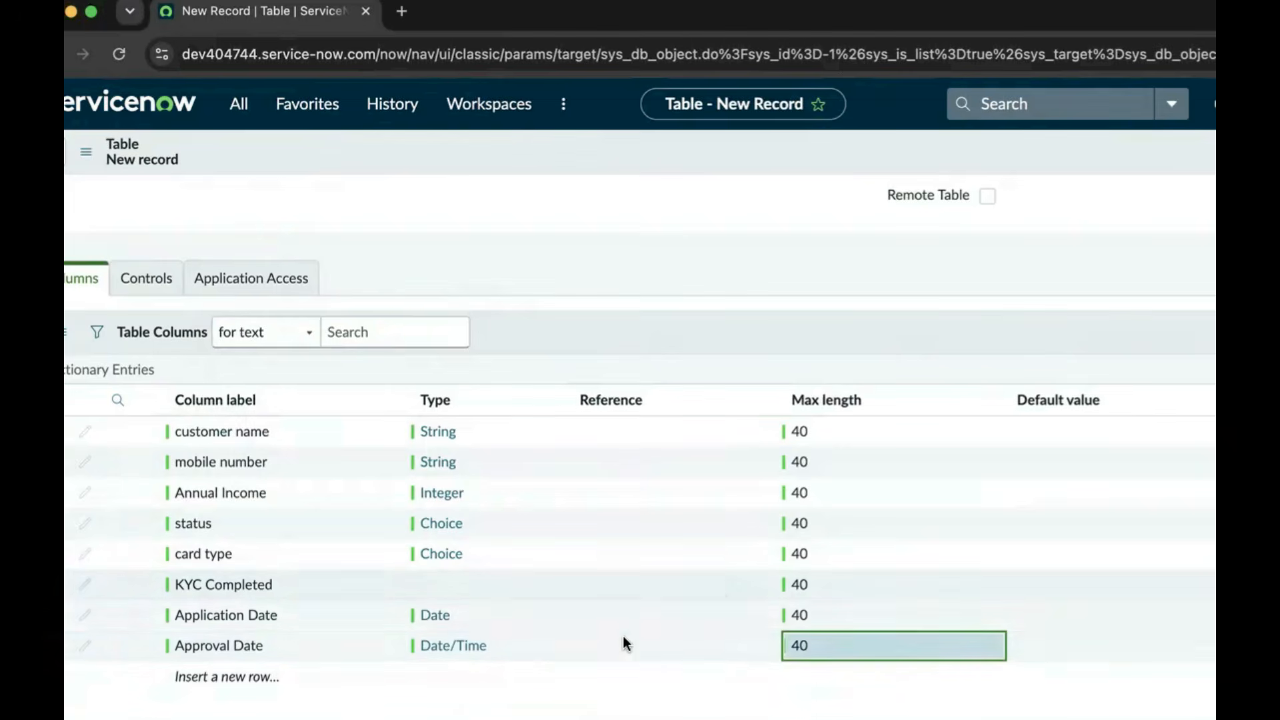
# Save the new table from the form header's context menu
pyautogui.scroll(-3, 618, 625)
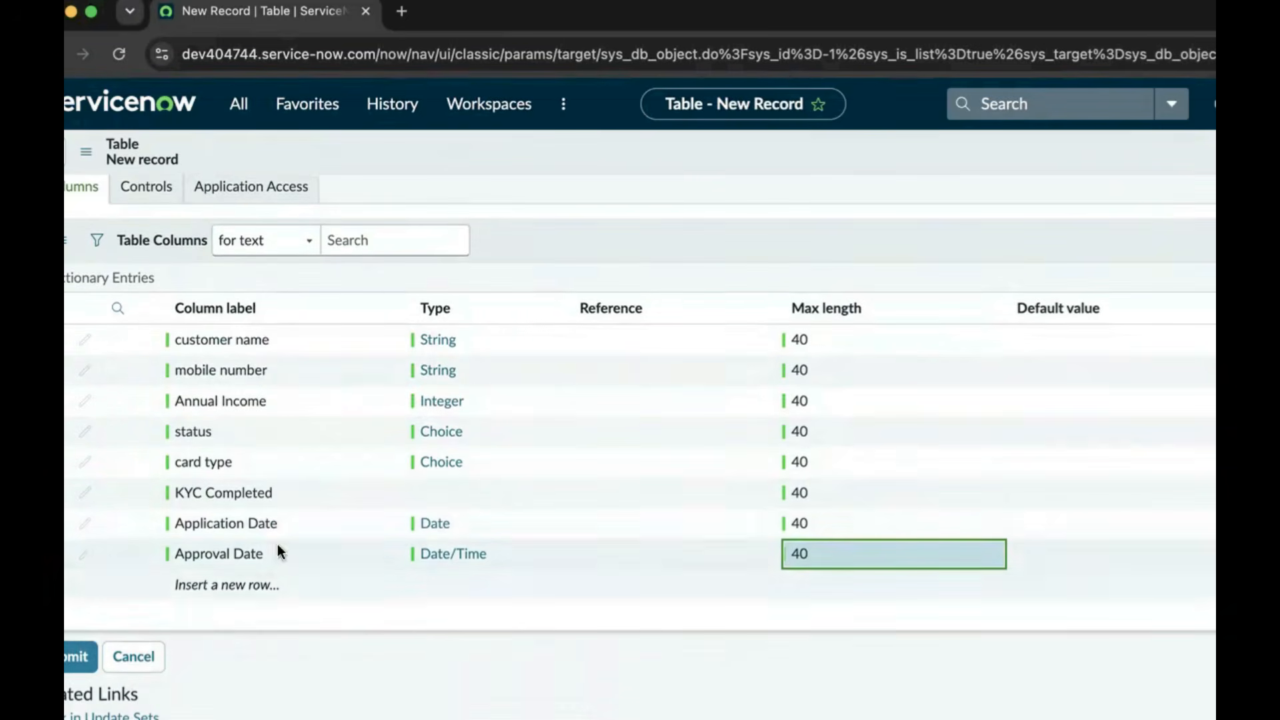
pyautogui.rightClick(757, 145)
pyautogui.click(787, 163)
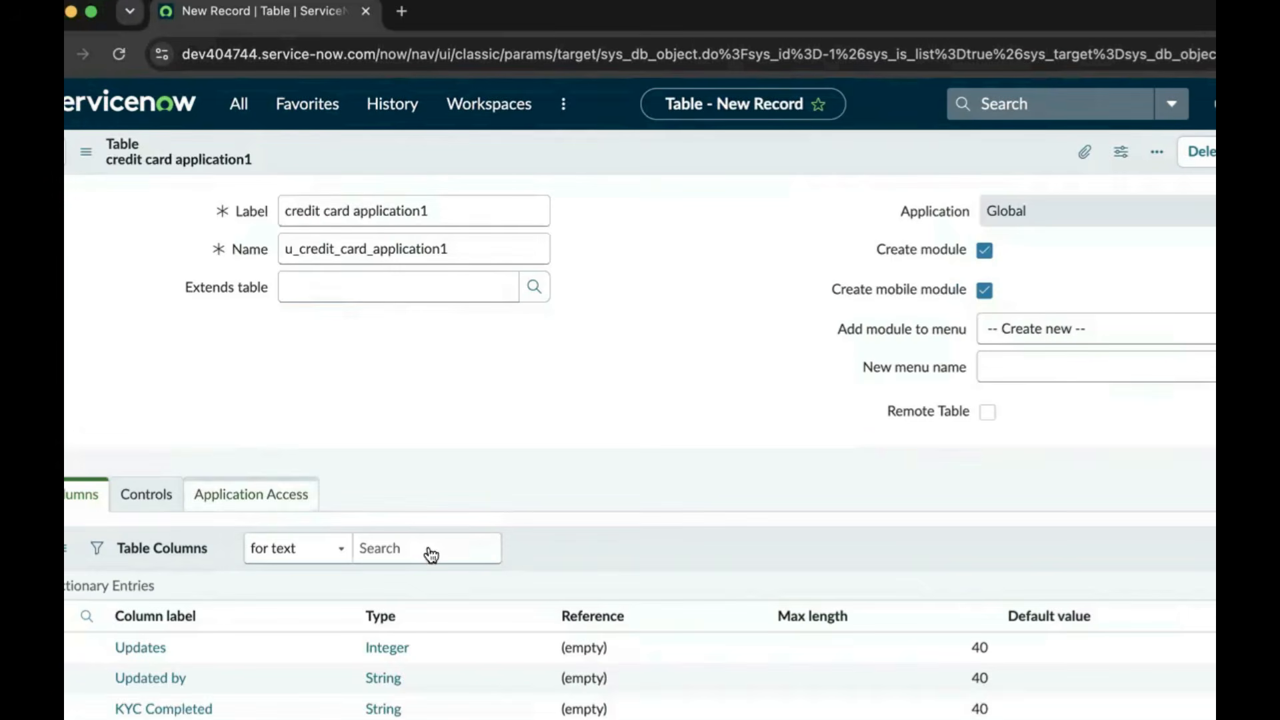
# Scroll through the saved table's columns list to review its fields
pyautogui.scroll(-7, 376, 613)
pyautogui.scroll(5, 361, 594)
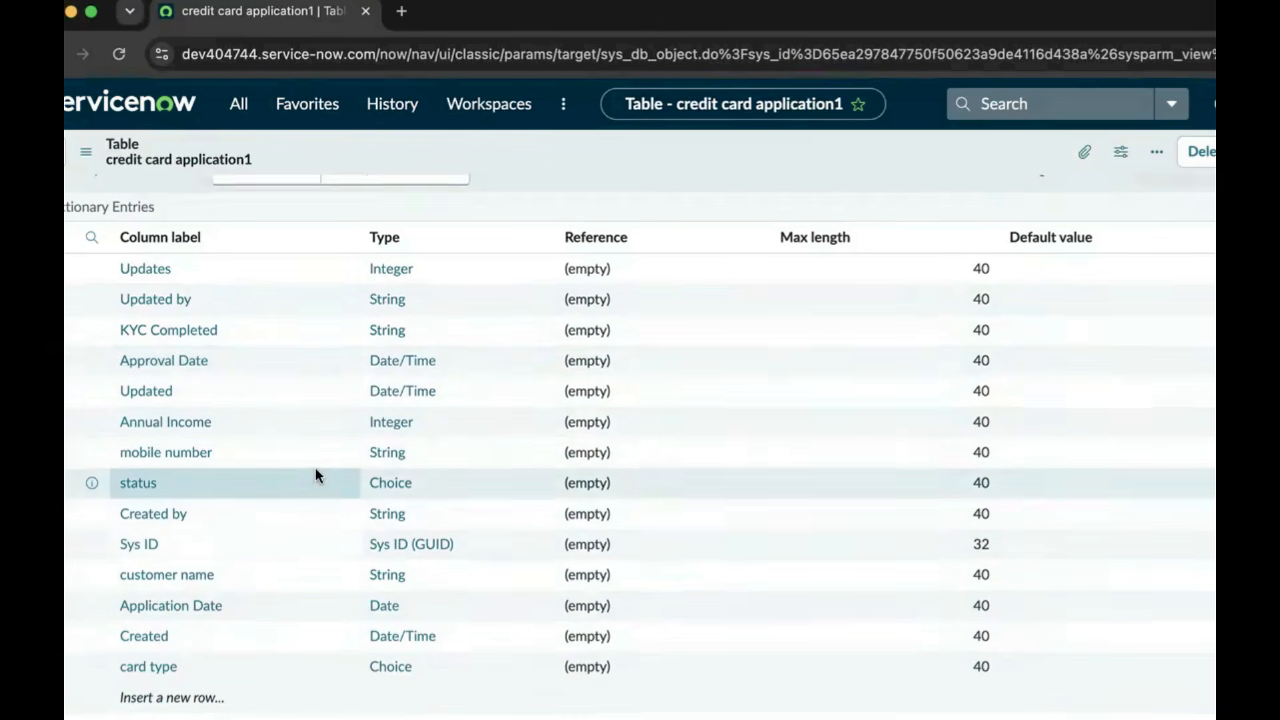
pyautogui.scroll(-6, 317, 474)
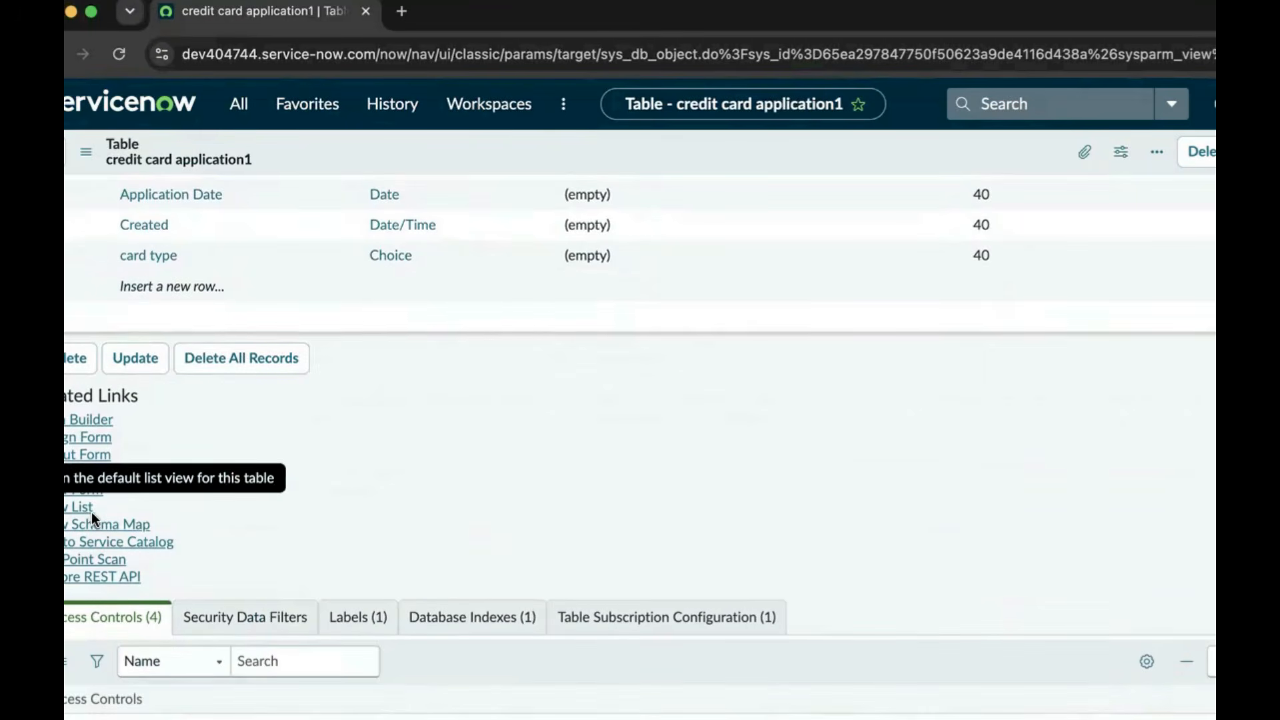
# Open the credit card application1s list and choose Configure > List Layout from a column menu
pyautogui.click(75, 508)
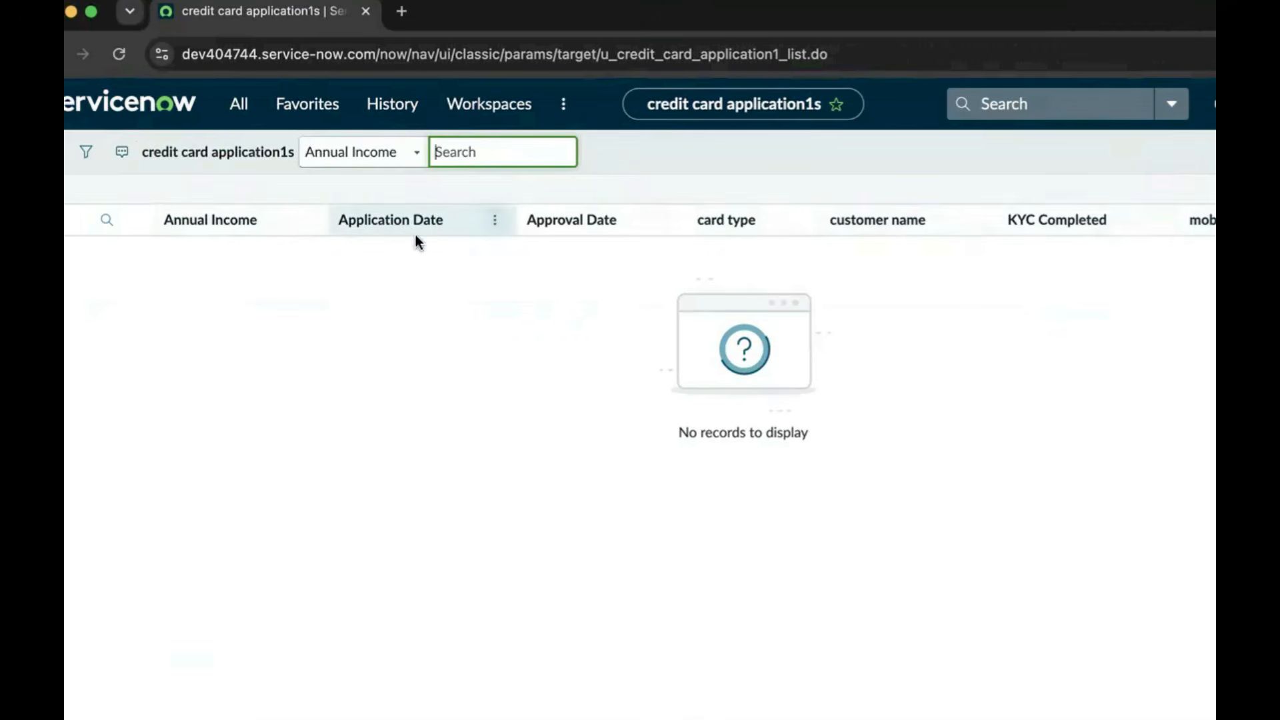
pyautogui.click(495, 223)
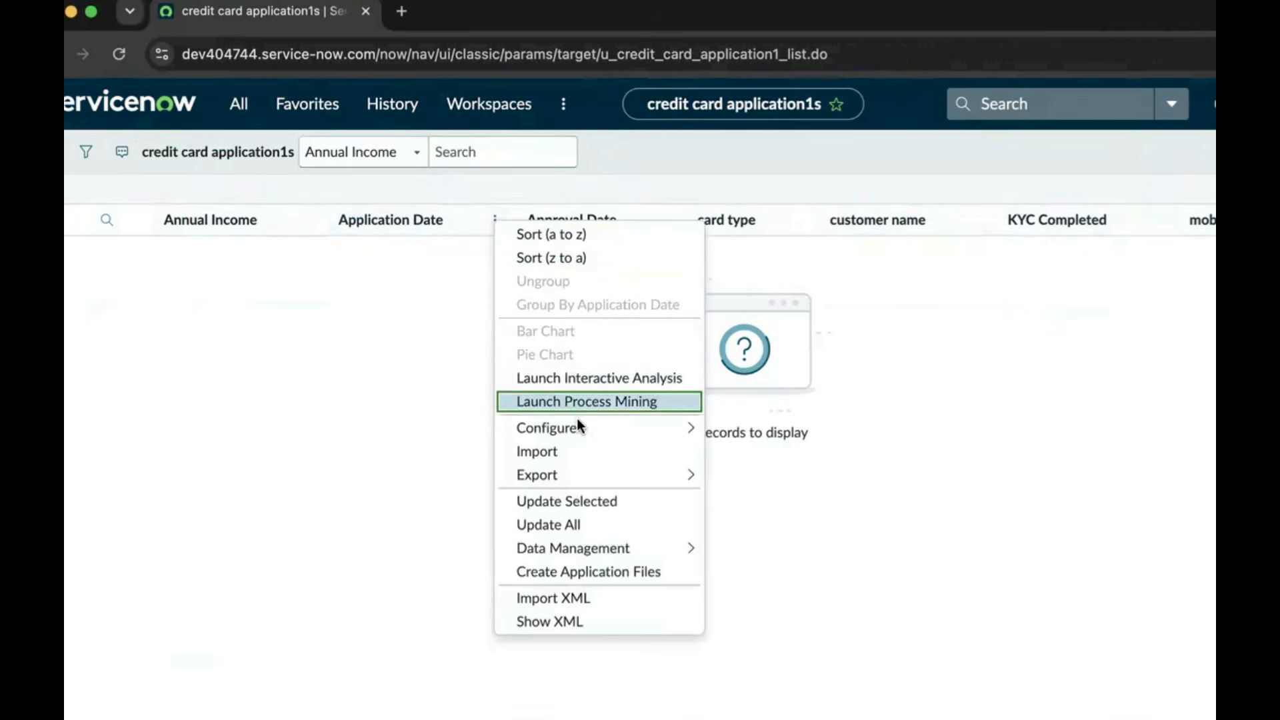
pyautogui.moveTo(586, 427)
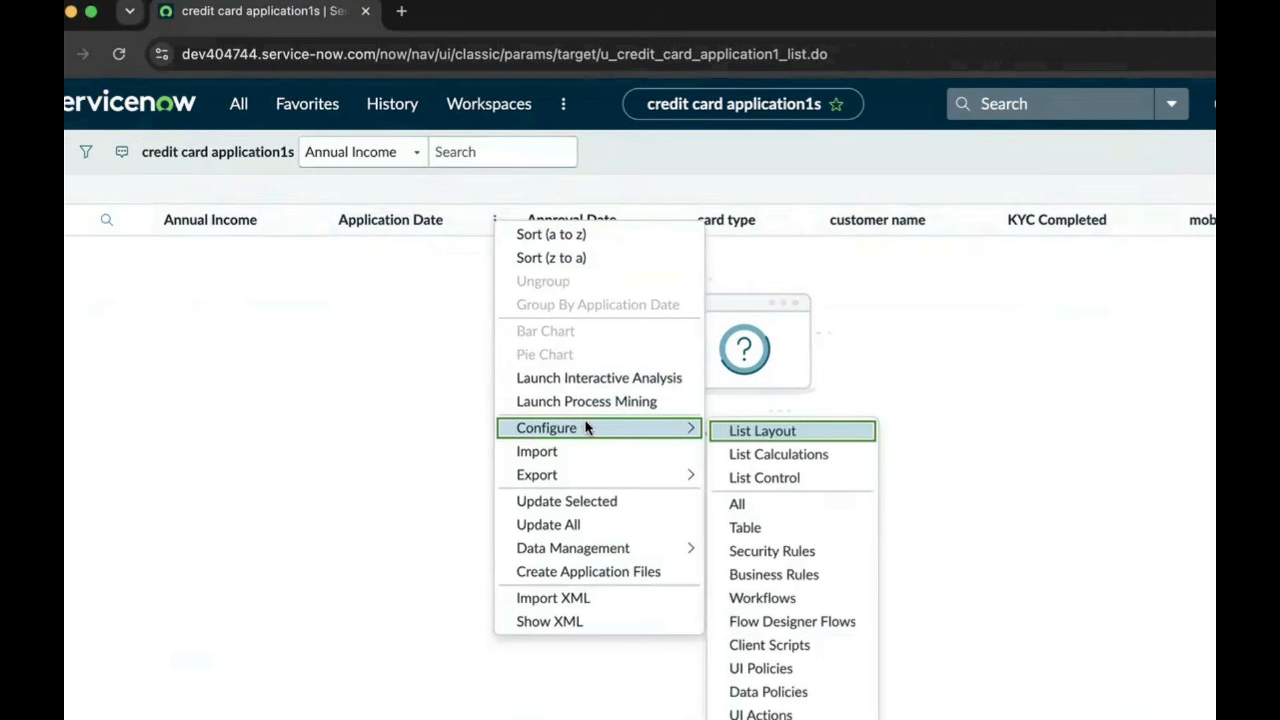
pyautogui.click(829, 436)
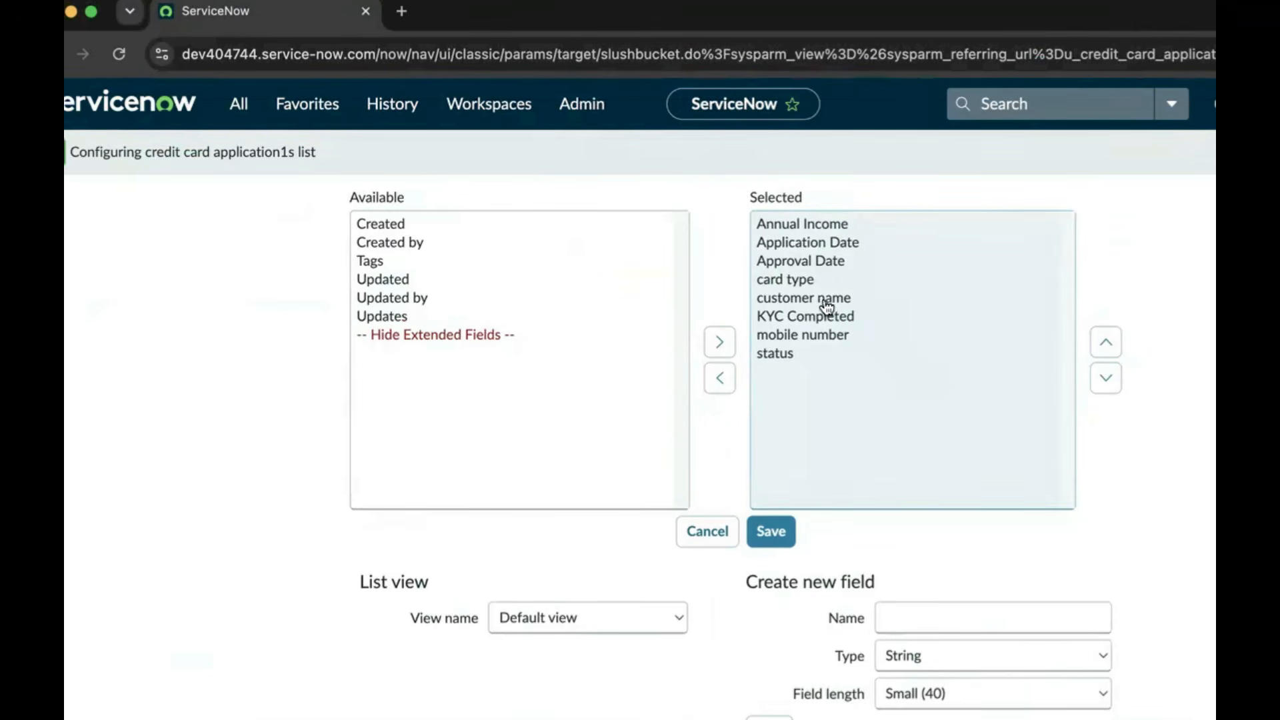
# Move customer name to the top of the selected columns and mobile number to second place
pyautogui.click(829, 307)
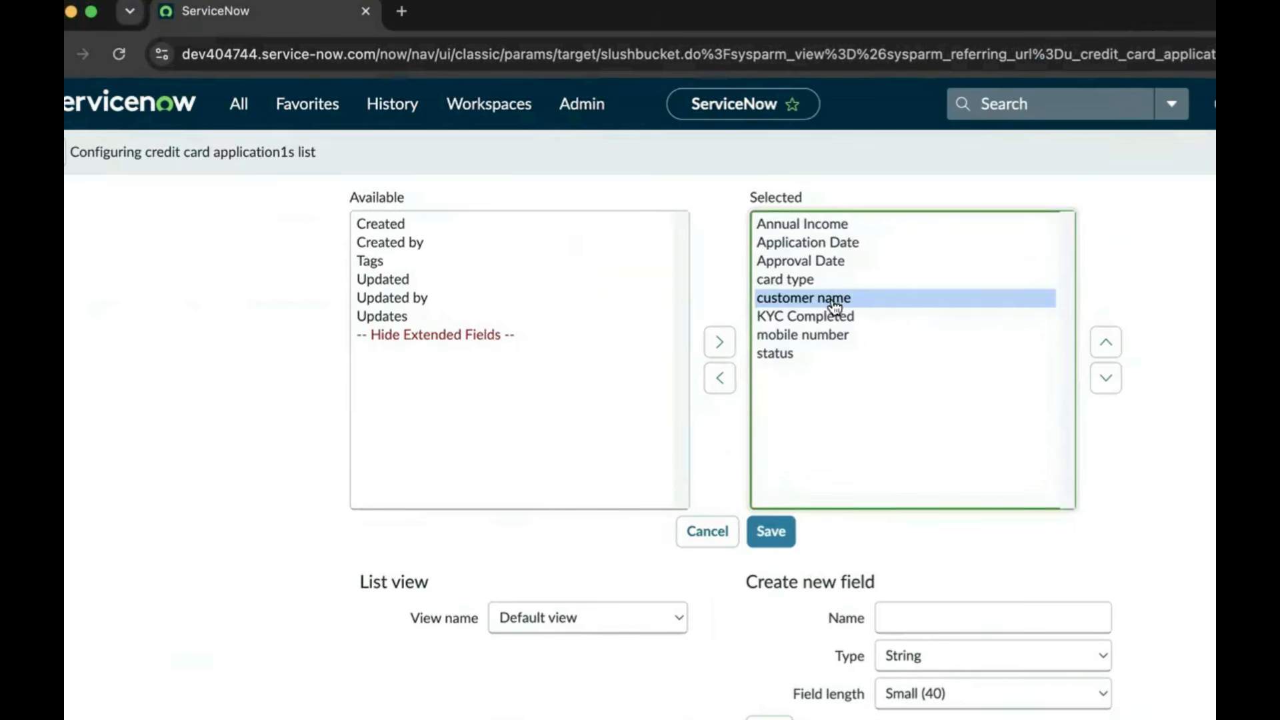
pyautogui.click(1104, 343)
pyautogui.click(1104, 344)
pyautogui.click(1104, 343)
pyautogui.click(1104, 343)
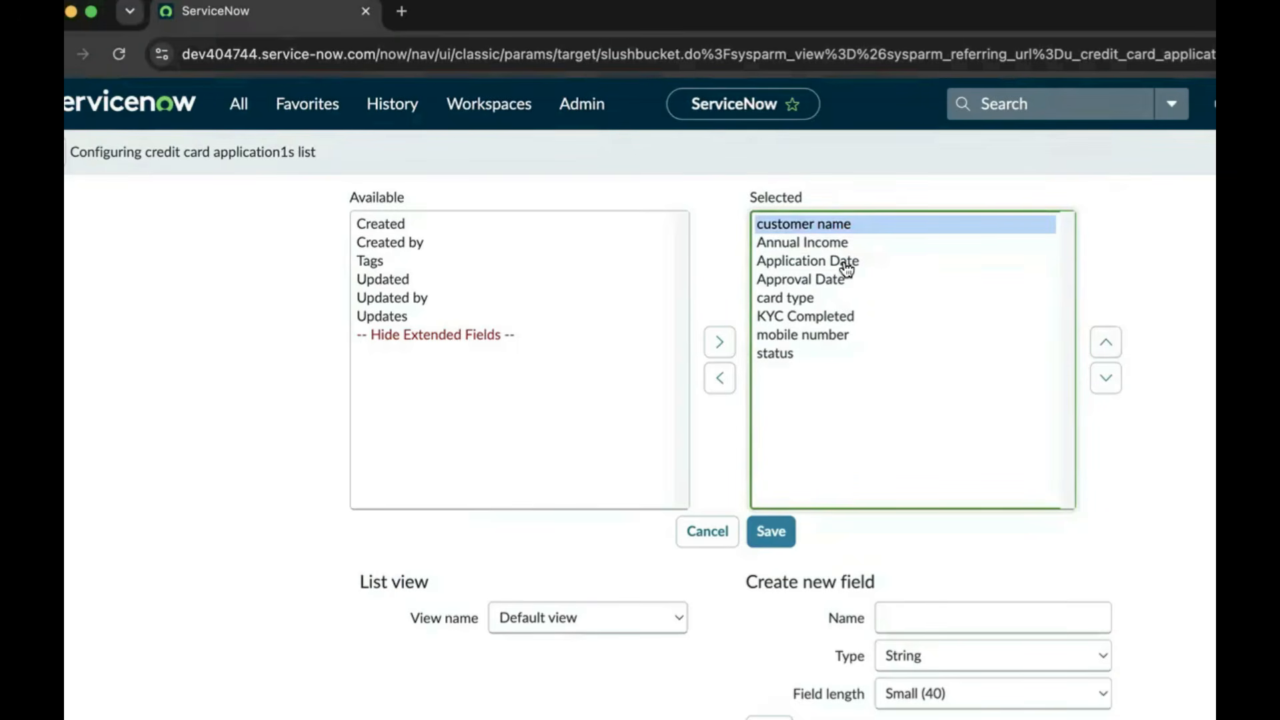
pyautogui.click(841, 335)
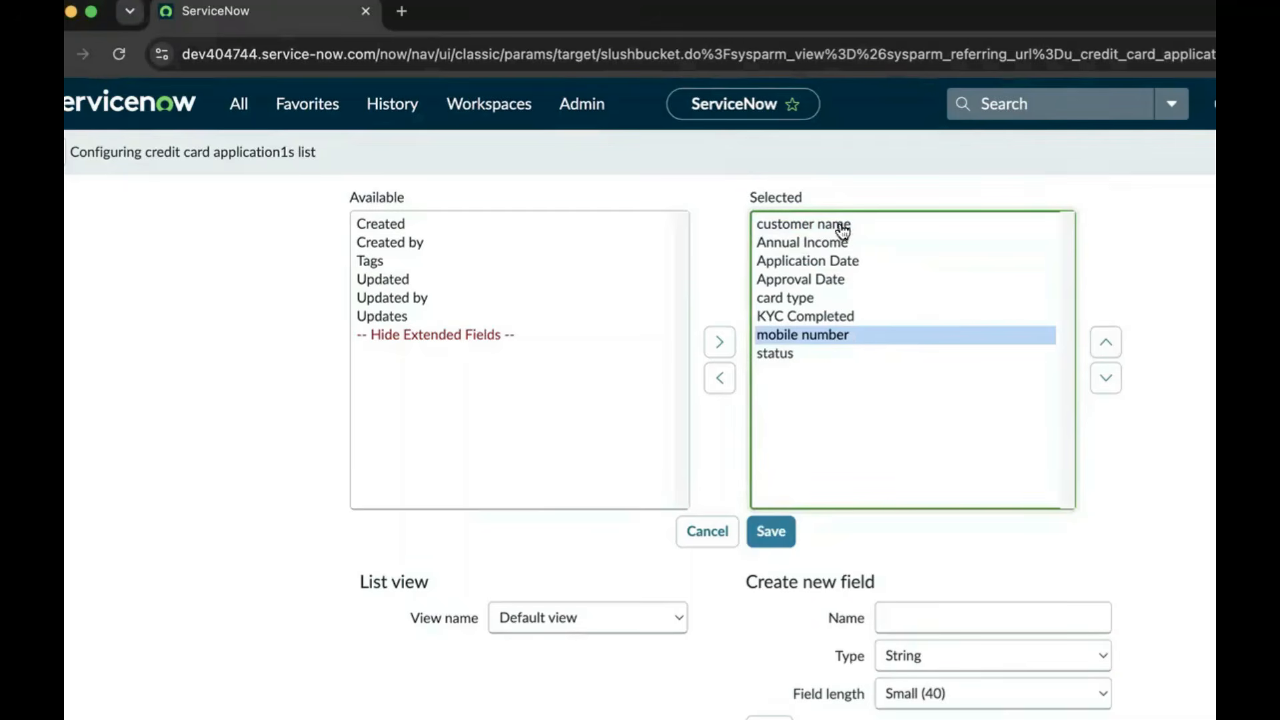
pyautogui.click(1104, 343)
pyautogui.click(1101, 345)
pyautogui.click(1101, 345)
pyautogui.click(1102, 345)
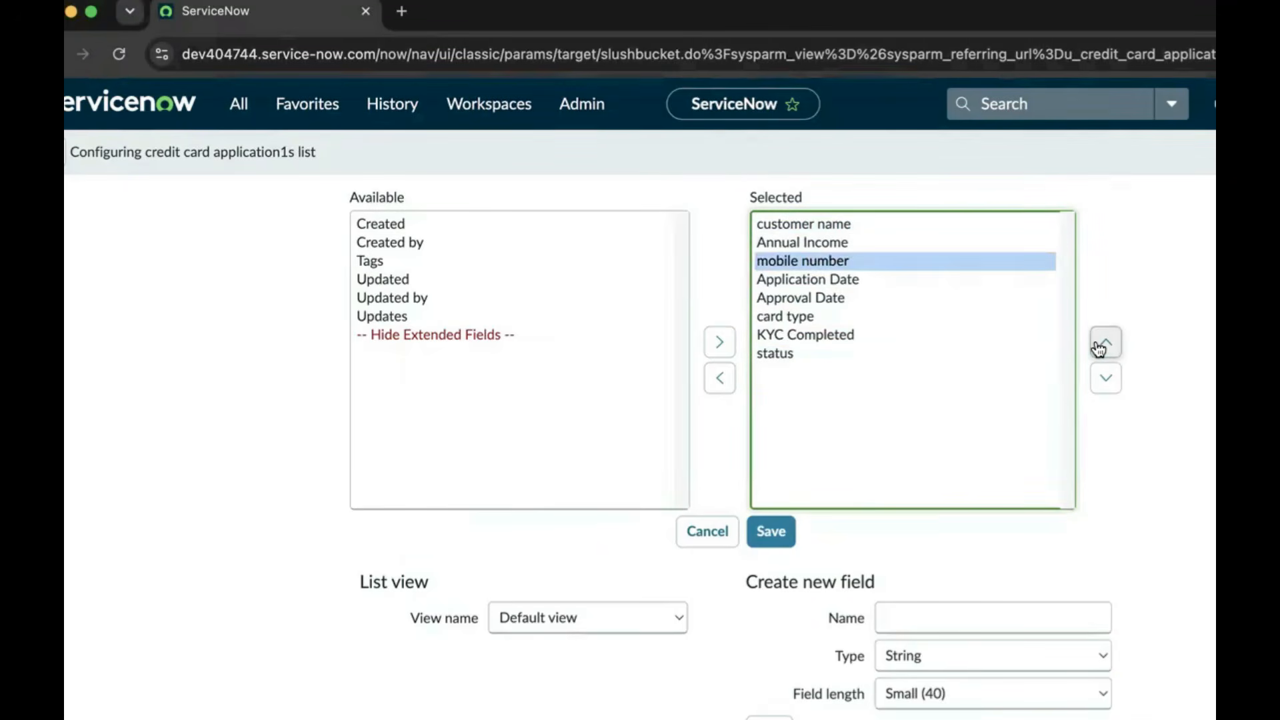
pyautogui.click(1100, 345)
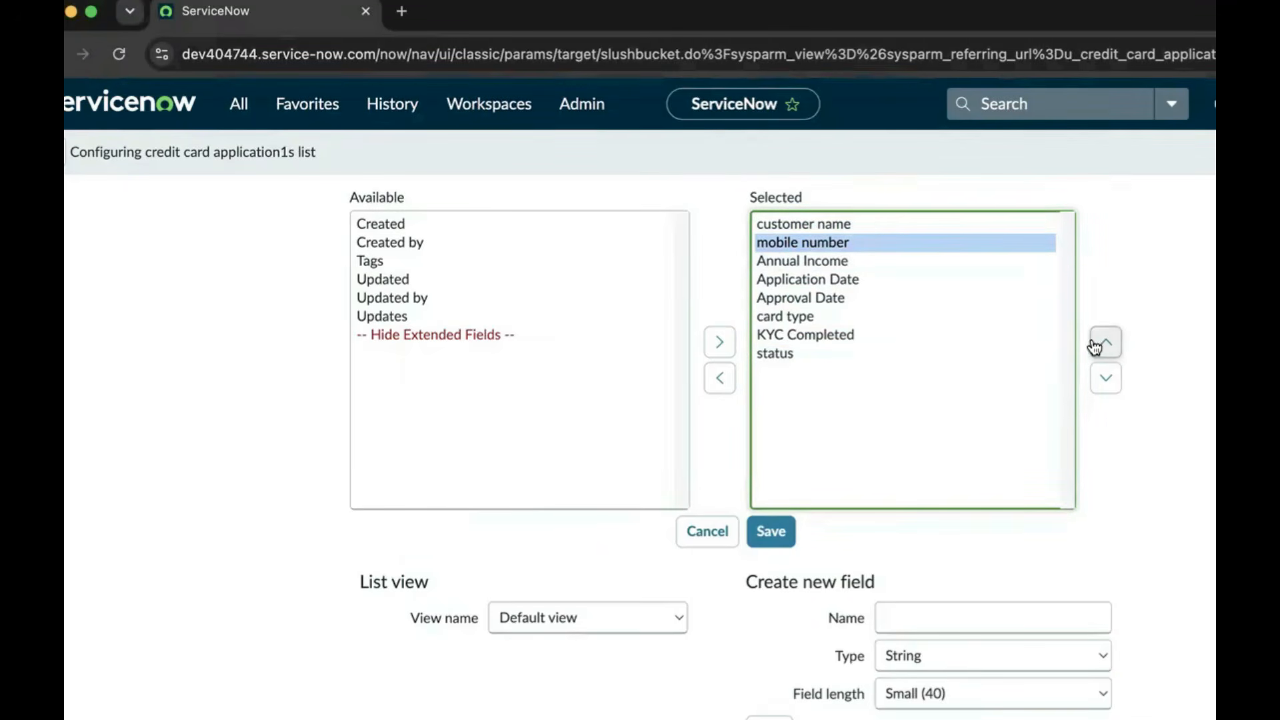
# Place card type third and status fourth in the column order, then save
pyautogui.click(816, 323)
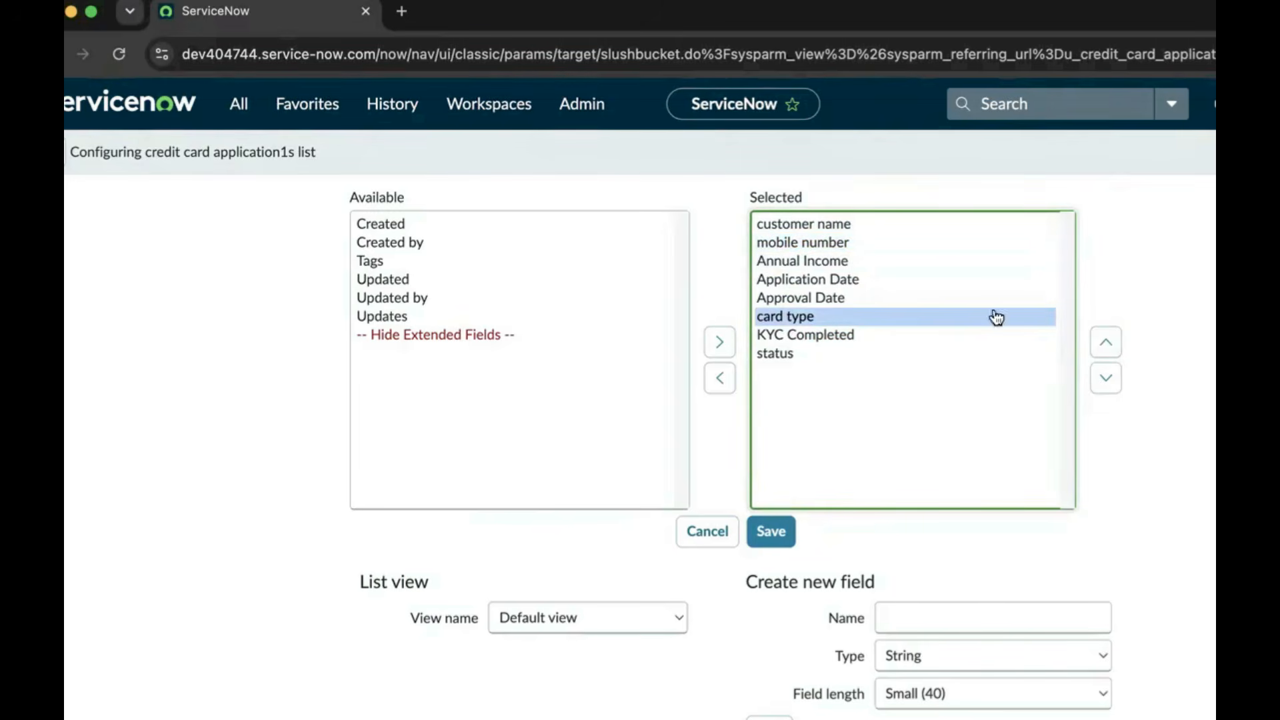
pyautogui.click(1108, 343)
pyautogui.click(1109, 344)
pyautogui.click(1111, 345)
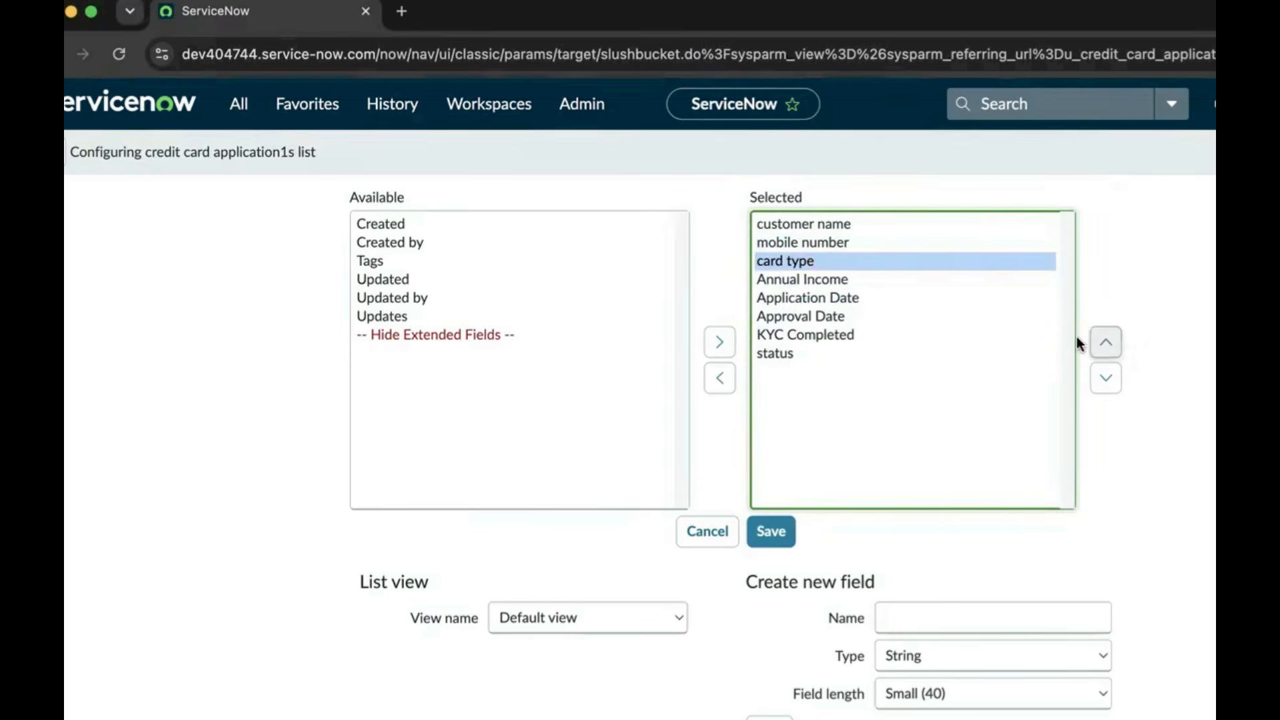
pyautogui.click(780, 354)
pyautogui.click(1108, 343)
pyautogui.click(1108, 343)
pyautogui.click(1108, 343)
pyautogui.click(1108, 344)
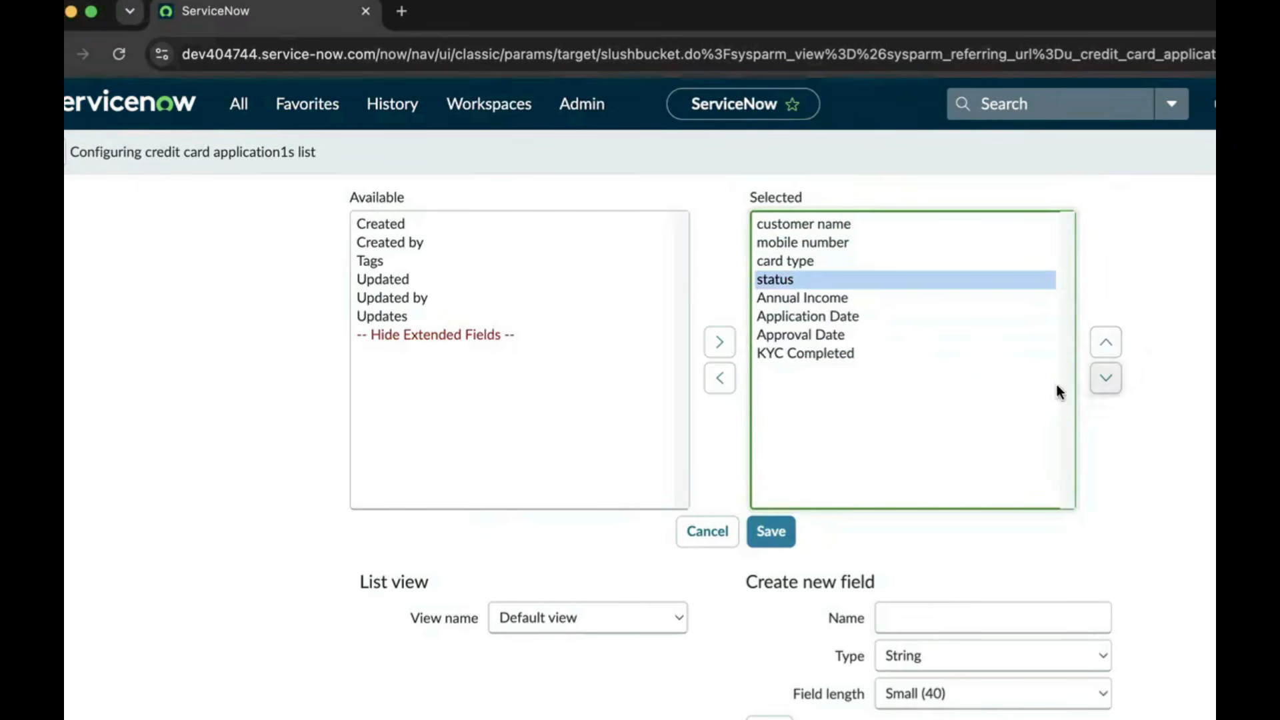
pyautogui.click(781, 532)
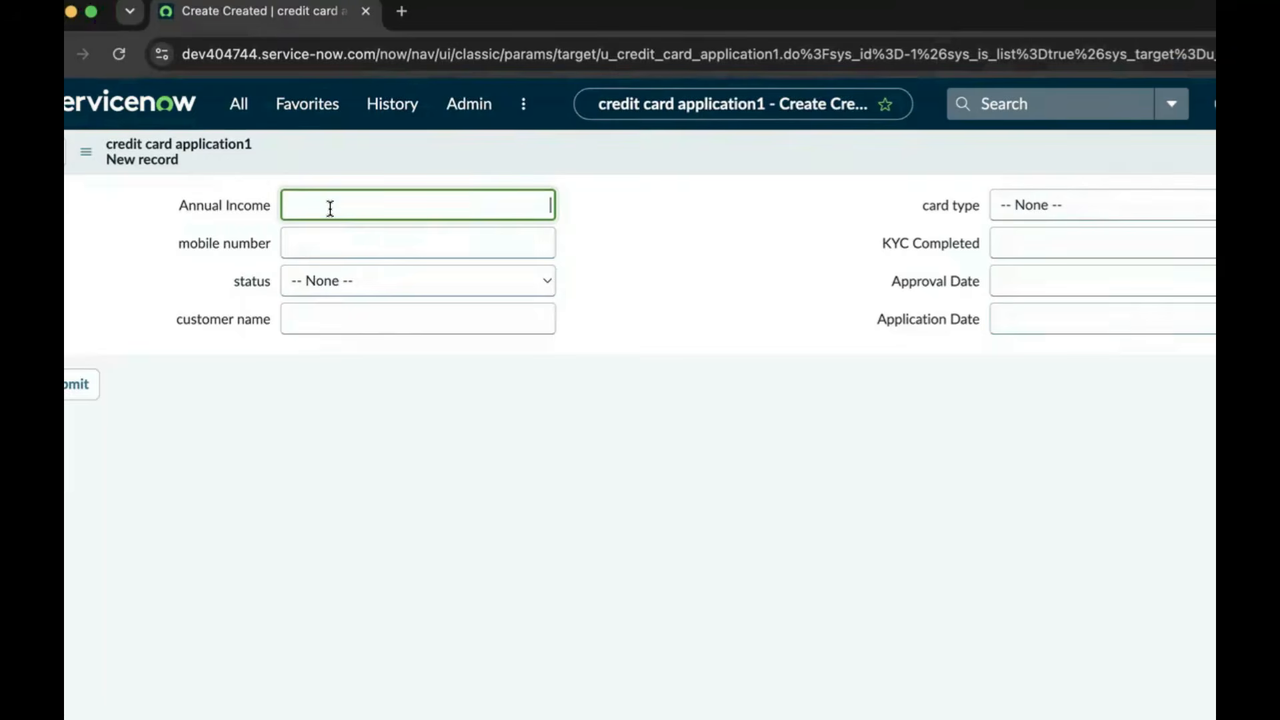
# Enter Annual Income 120,000 and the customer's mobile number
pyautogui.write('120,')
pyautogui.write('00')
pyautogui.write('00')
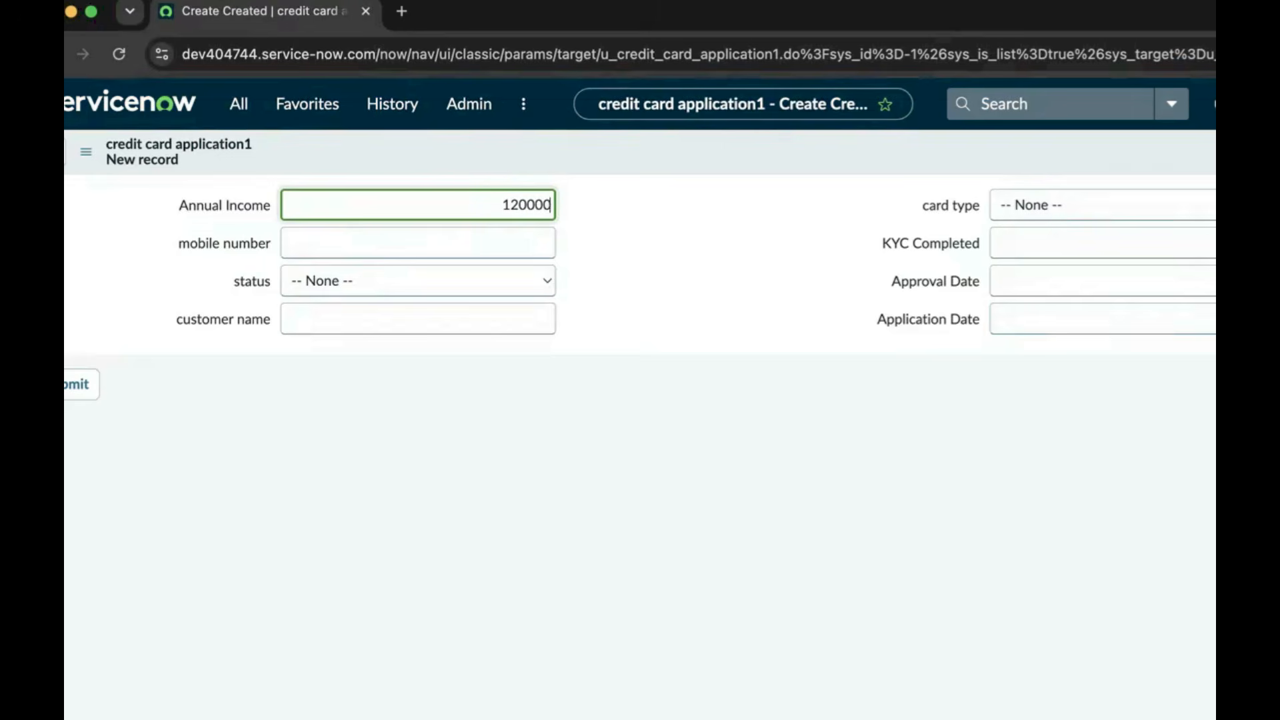
pyautogui.click(336, 237)
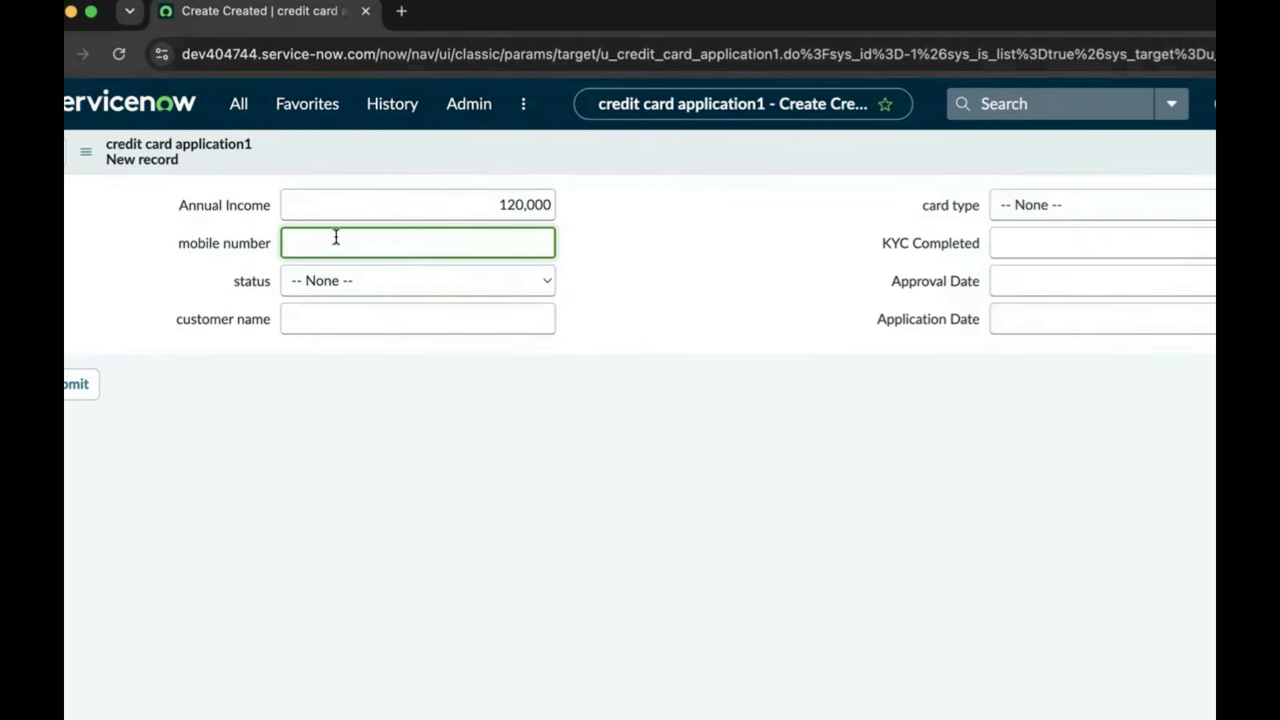
# Look through the status and card type choice lists, leaving both unset
pyautogui.click(338, 280)
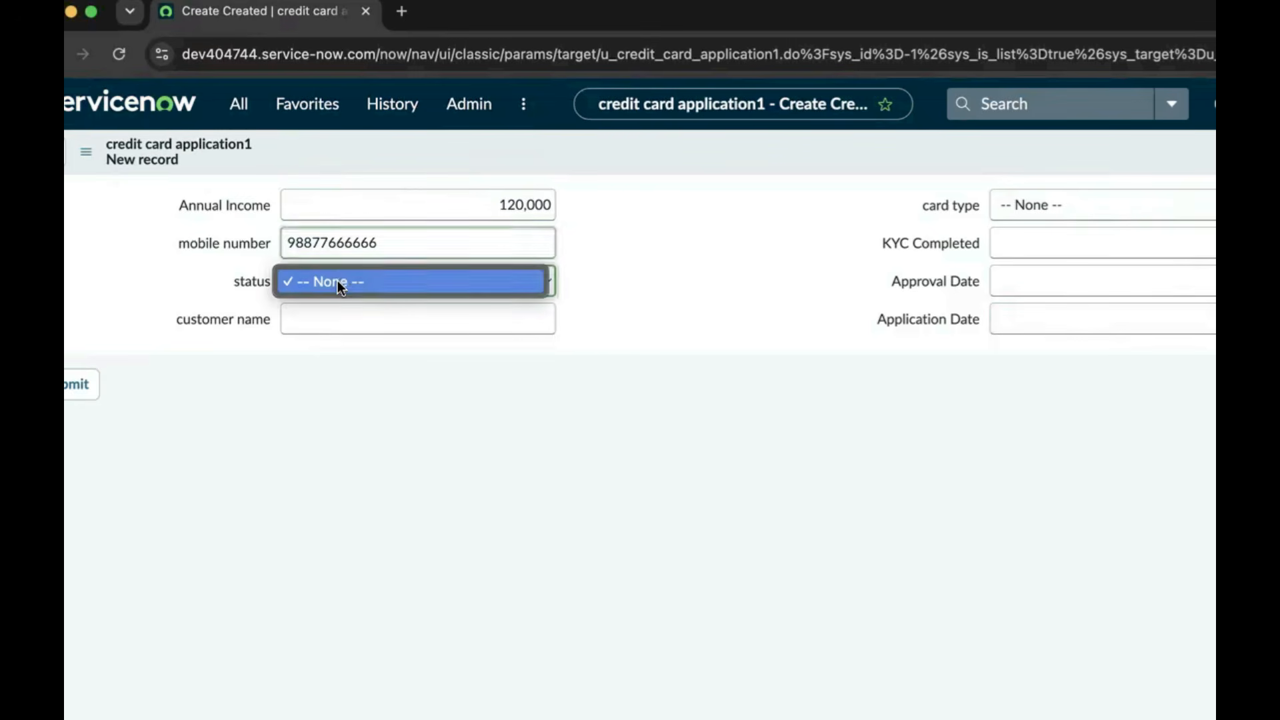
pyautogui.click(451, 284)
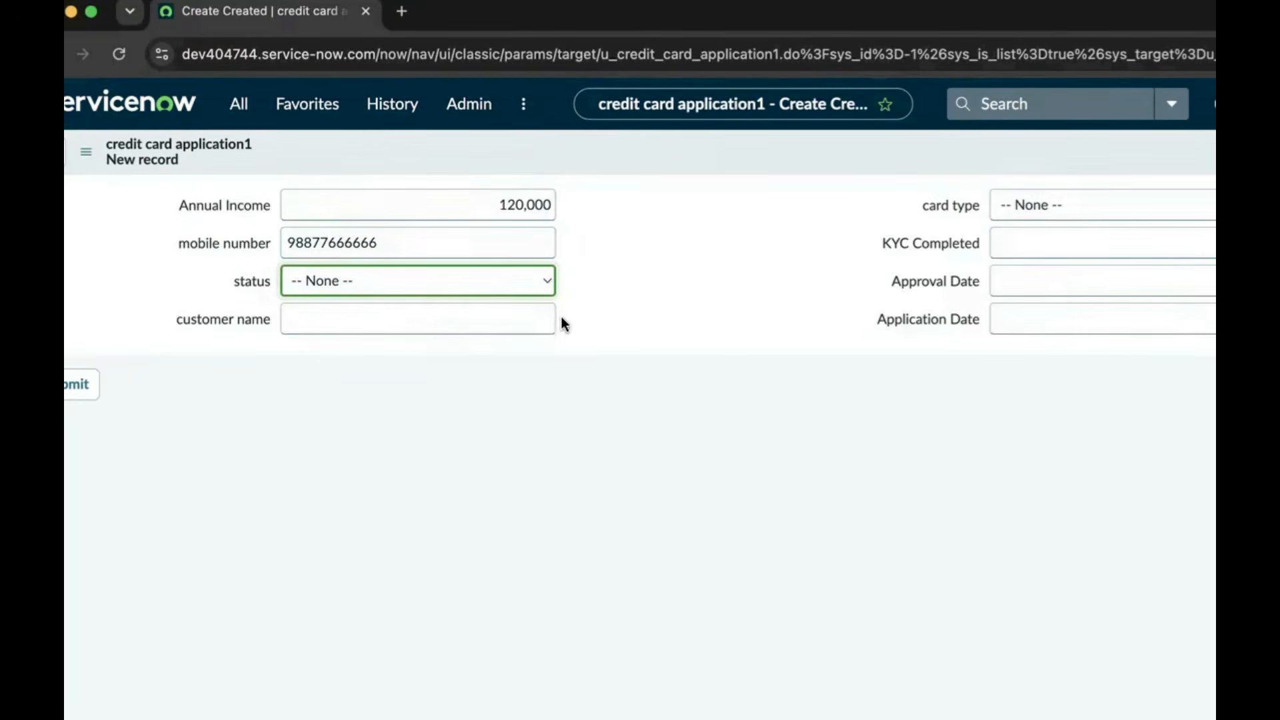
pyautogui.click(385, 322)
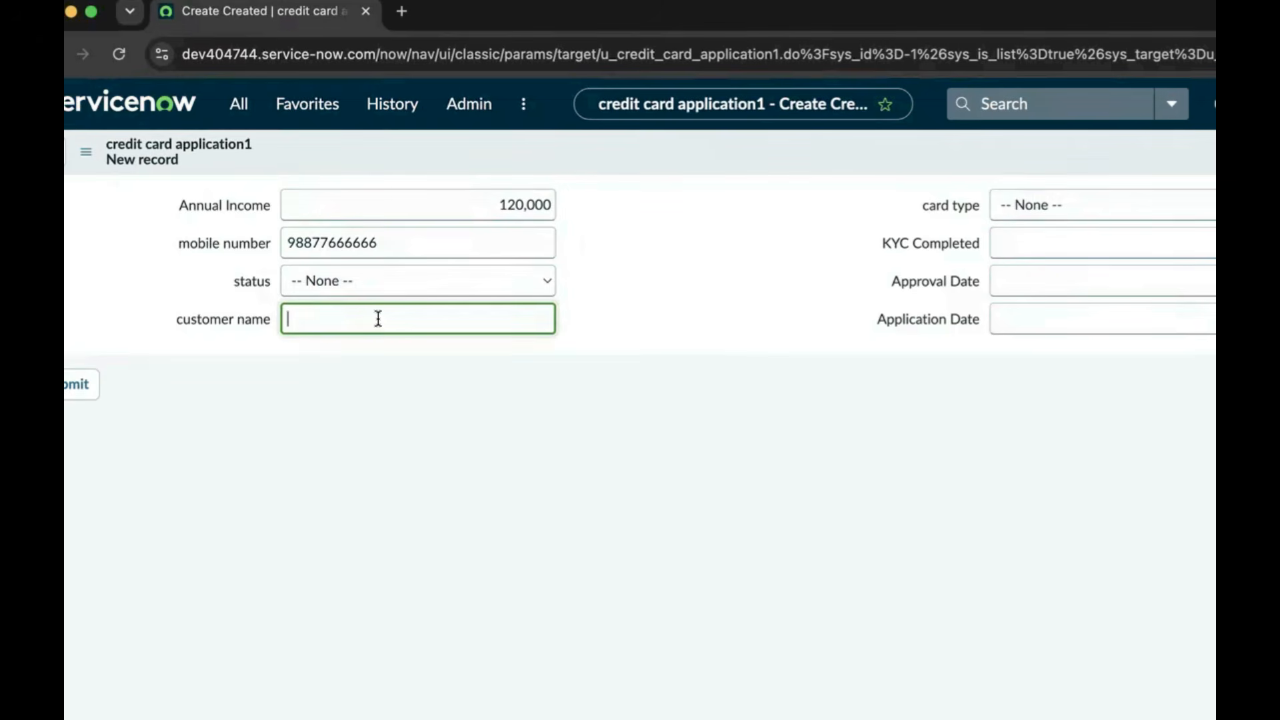
pyautogui.click(410, 287)
pyautogui.click(1024, 207)
pyautogui.click(1035, 207)
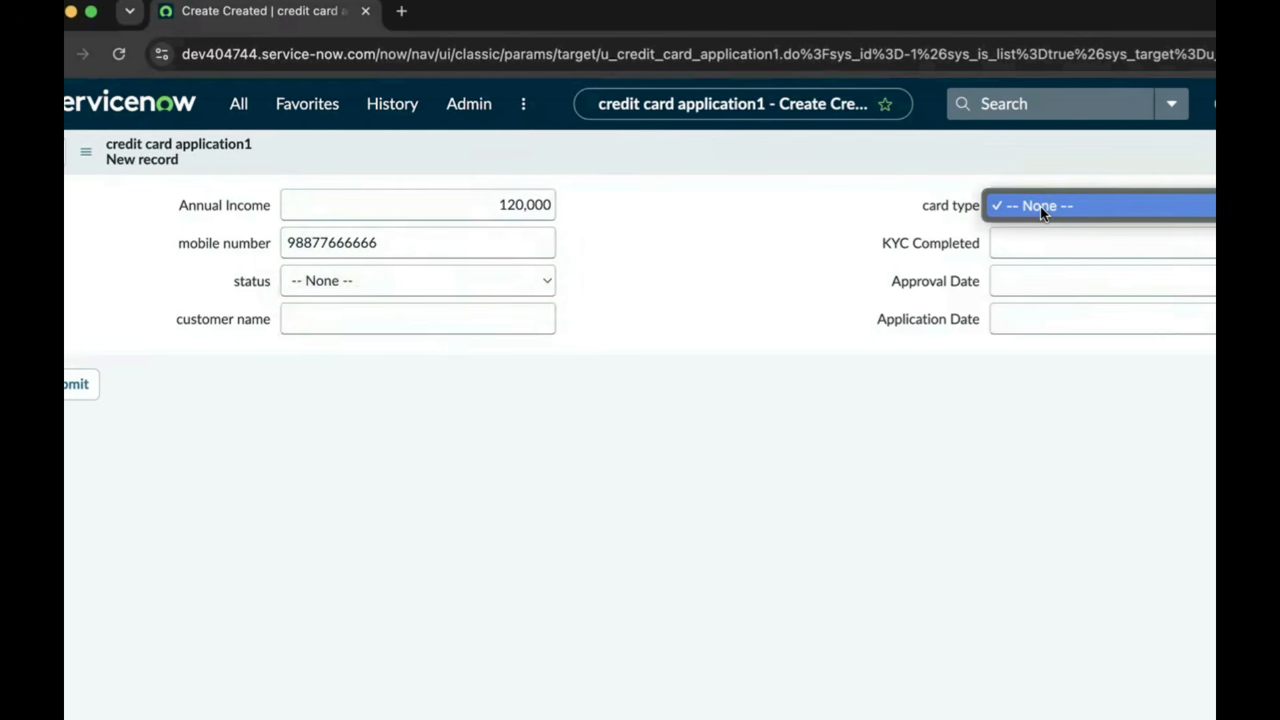
pyautogui.click(515, 280)
pyautogui.click(537, 291)
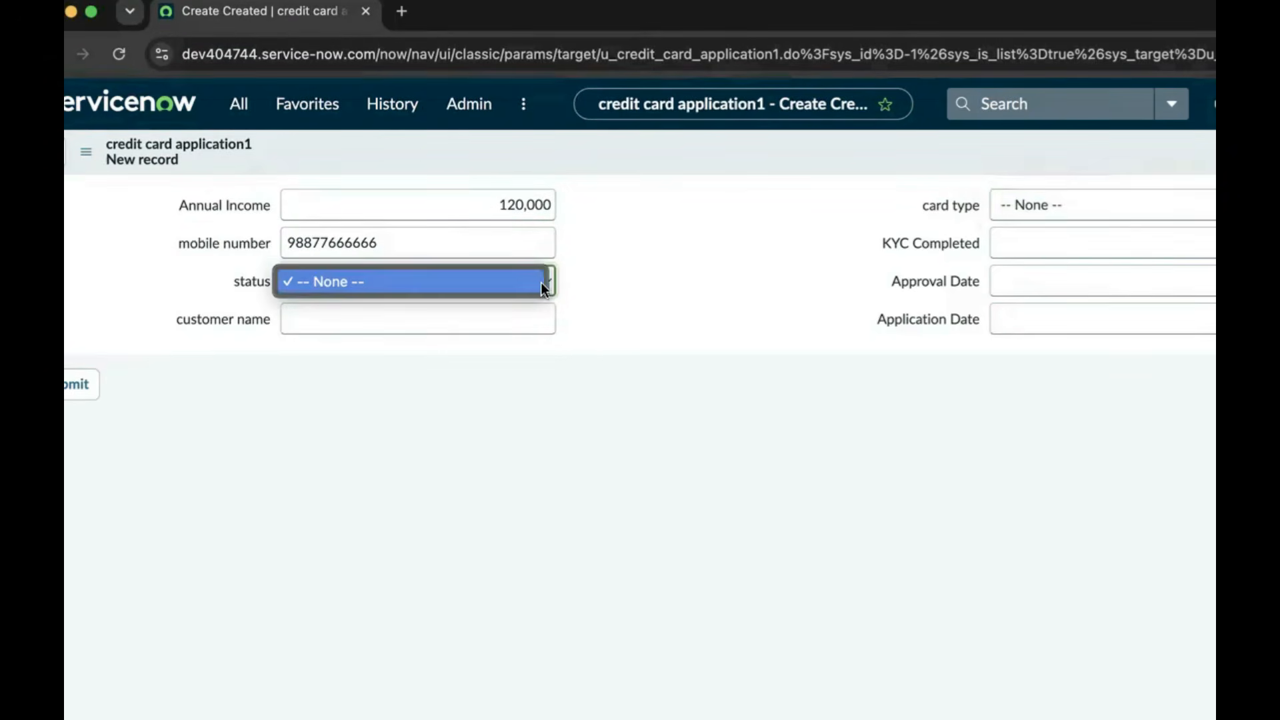
pyautogui.click(610, 284)
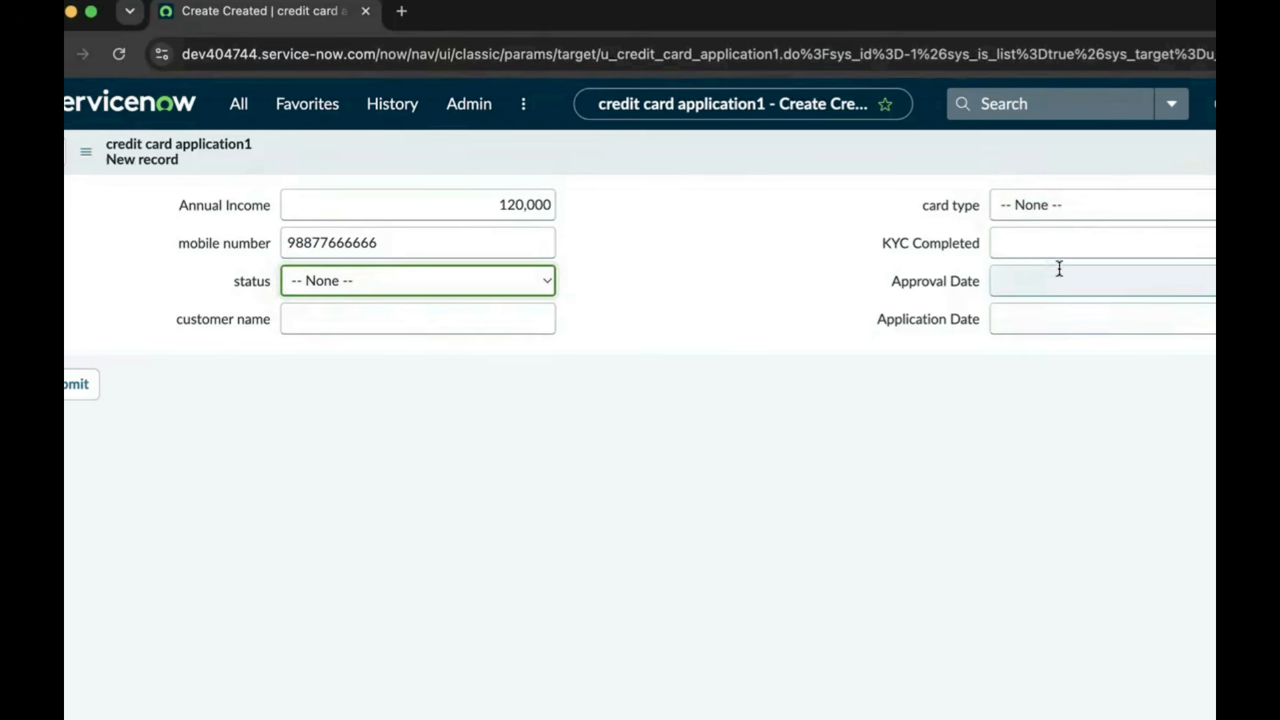
pyautogui.click(1057, 246)
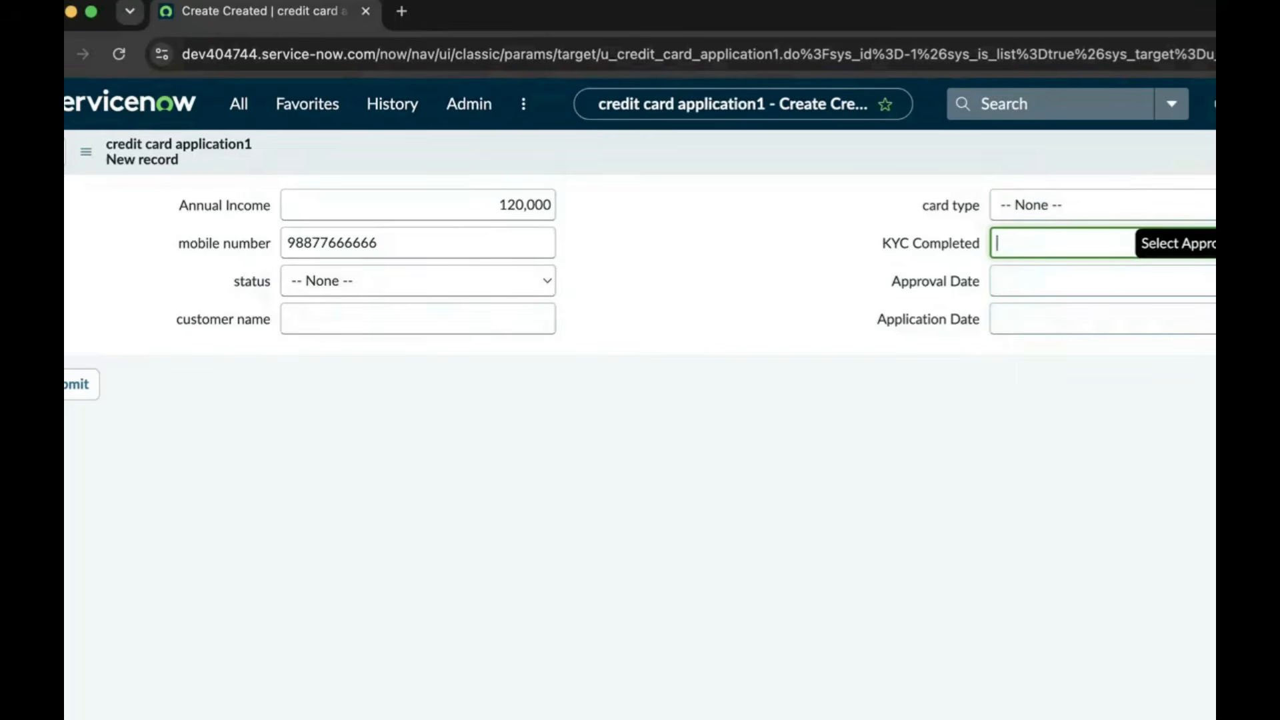
# Set Approval Date to 2026-06-20 and Application Date to 2026-06-10
pyautogui.click(1249, 281)
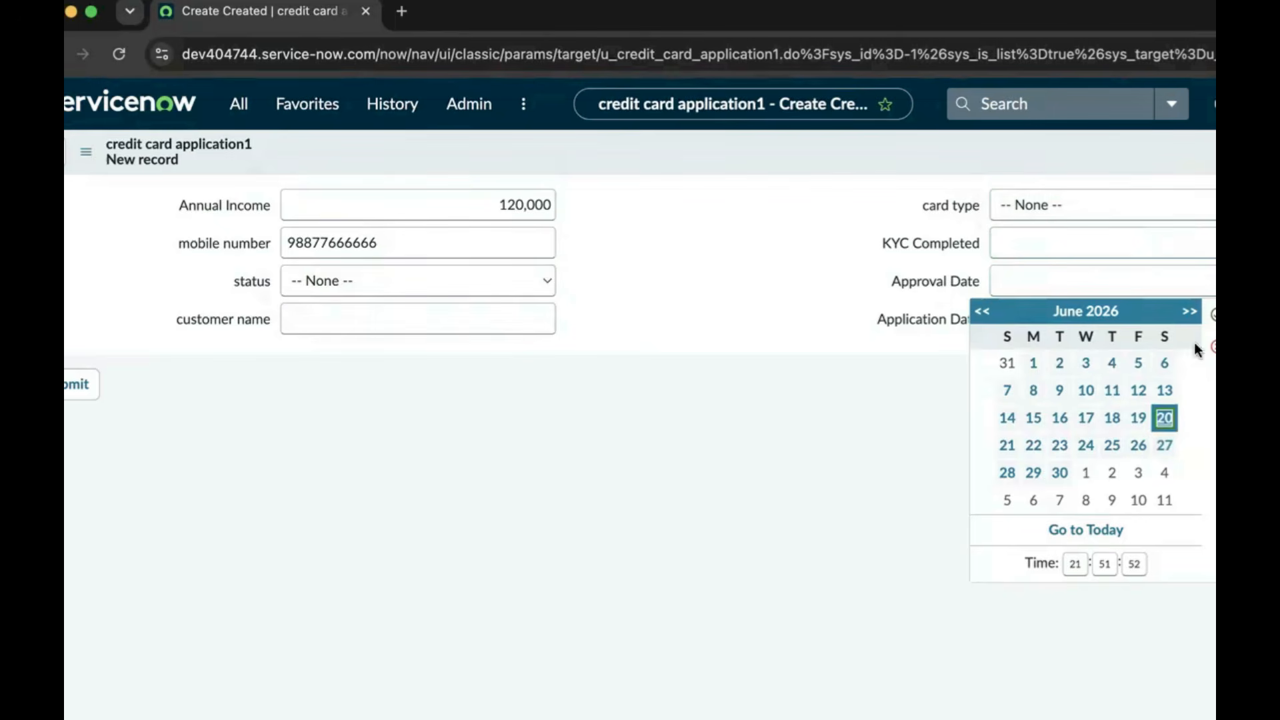
pyautogui.click(1213, 315)
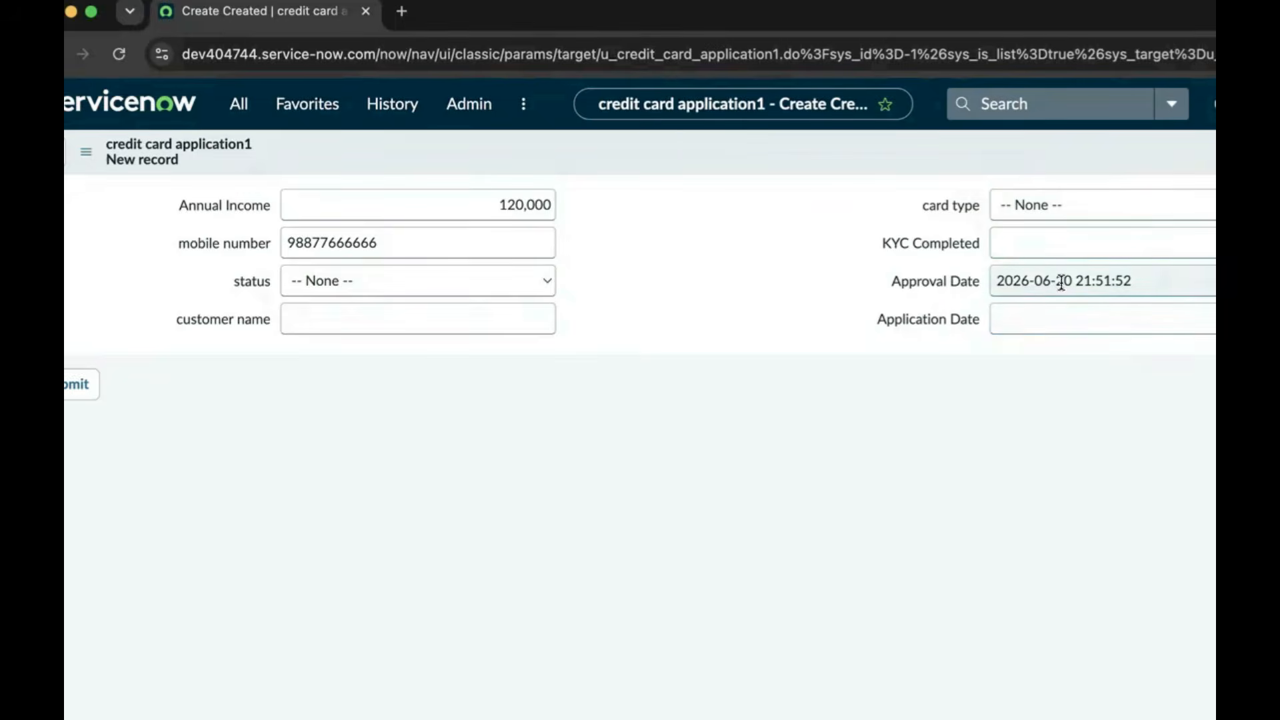
pyautogui.click(1212, 318)
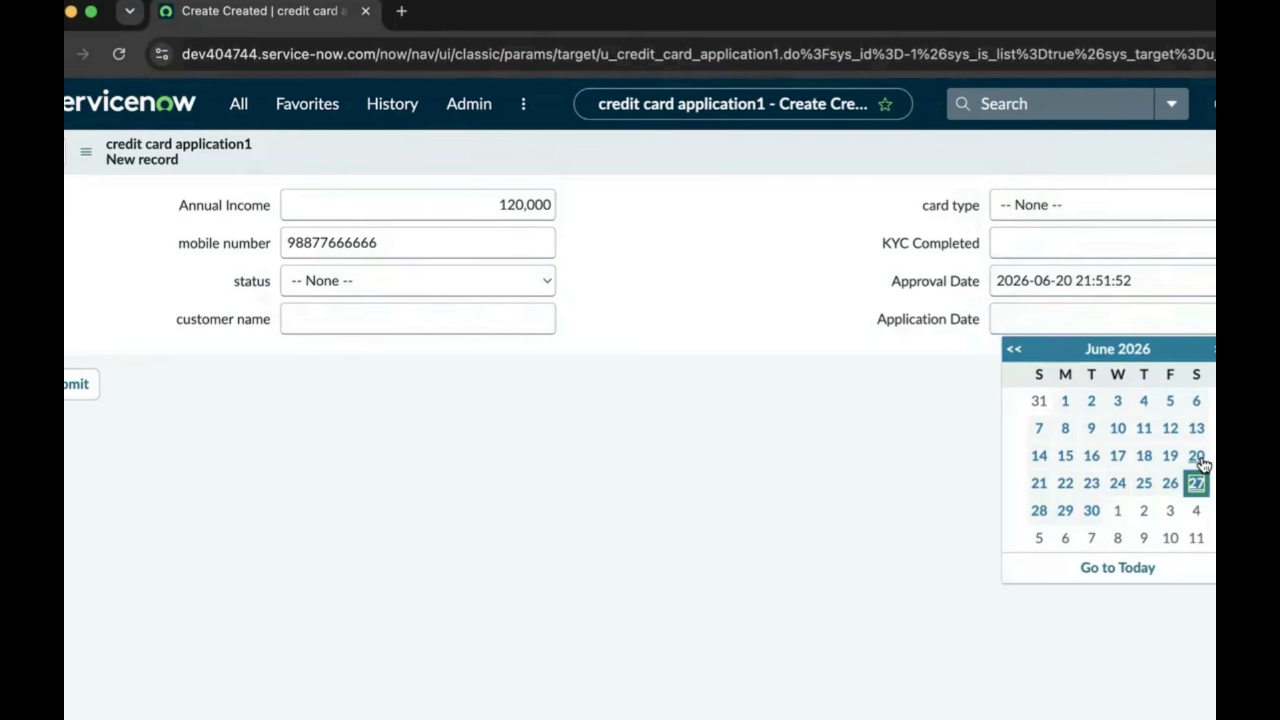
pyautogui.click(1120, 430)
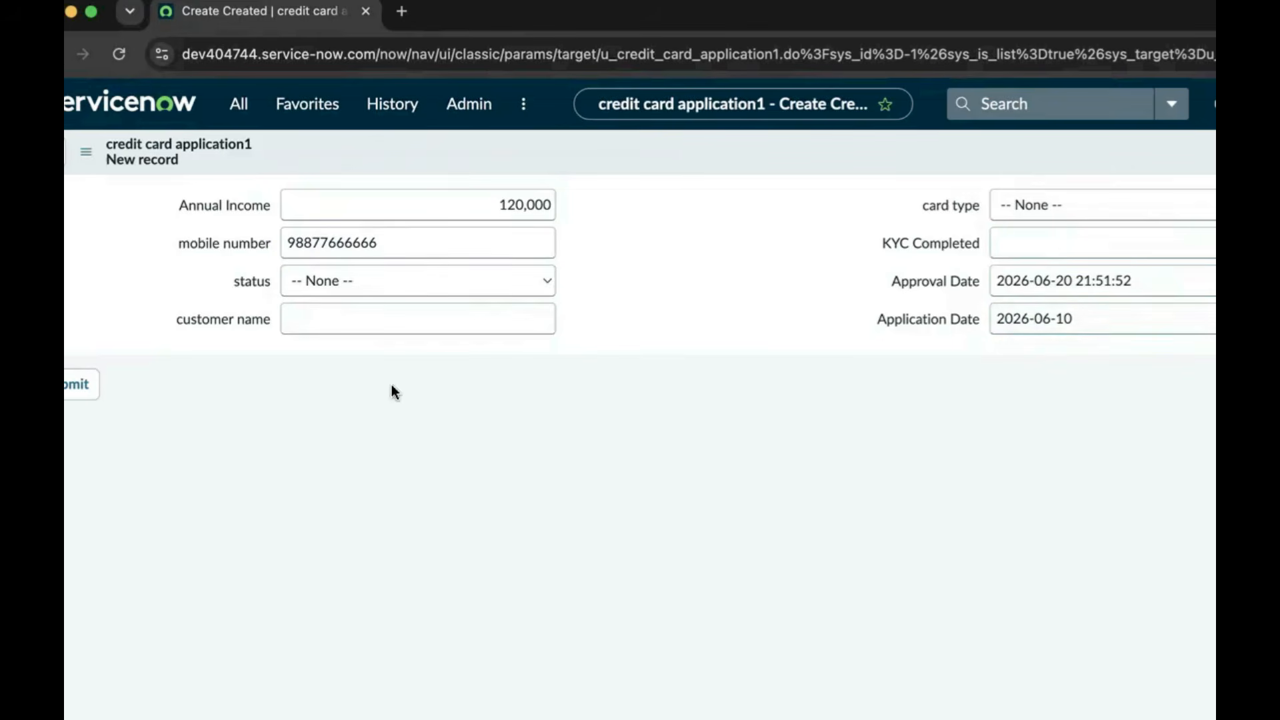
# Save the new application record and open the table's dictionary entries from the customer name column menu
pyautogui.rightClick(711, 153)
pyautogui.click(724, 165)
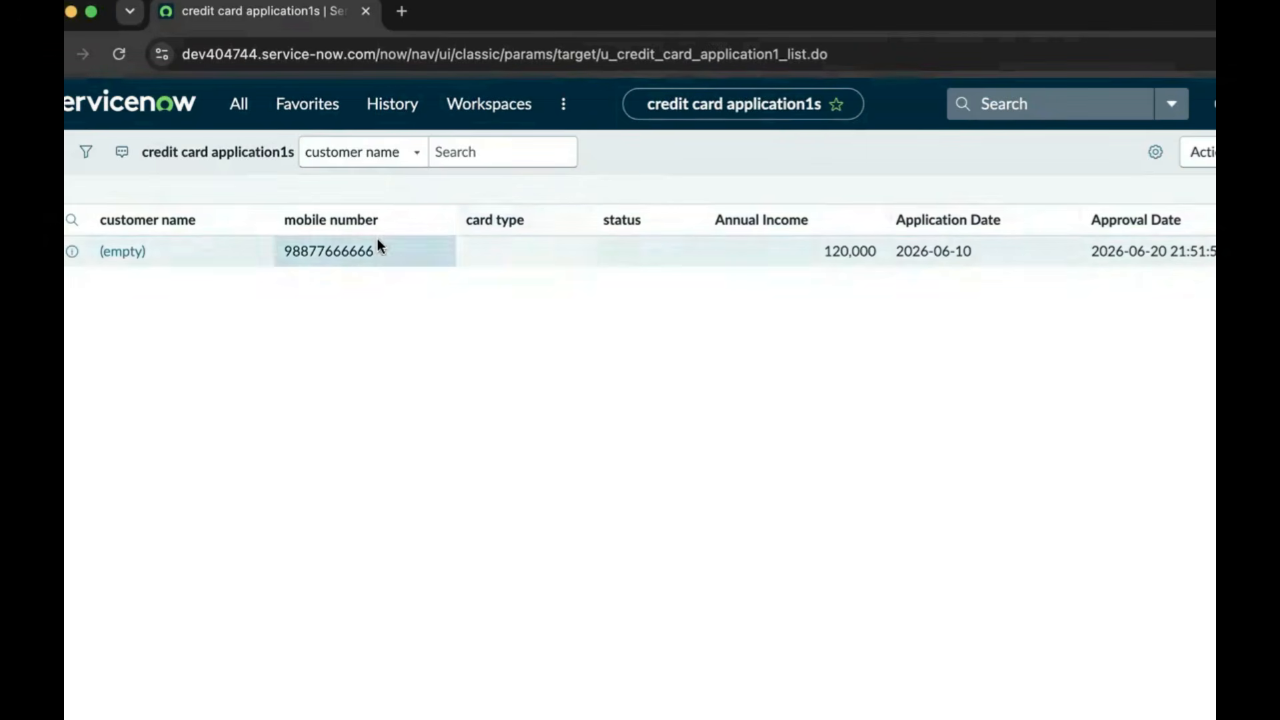
pyautogui.click(252, 221)
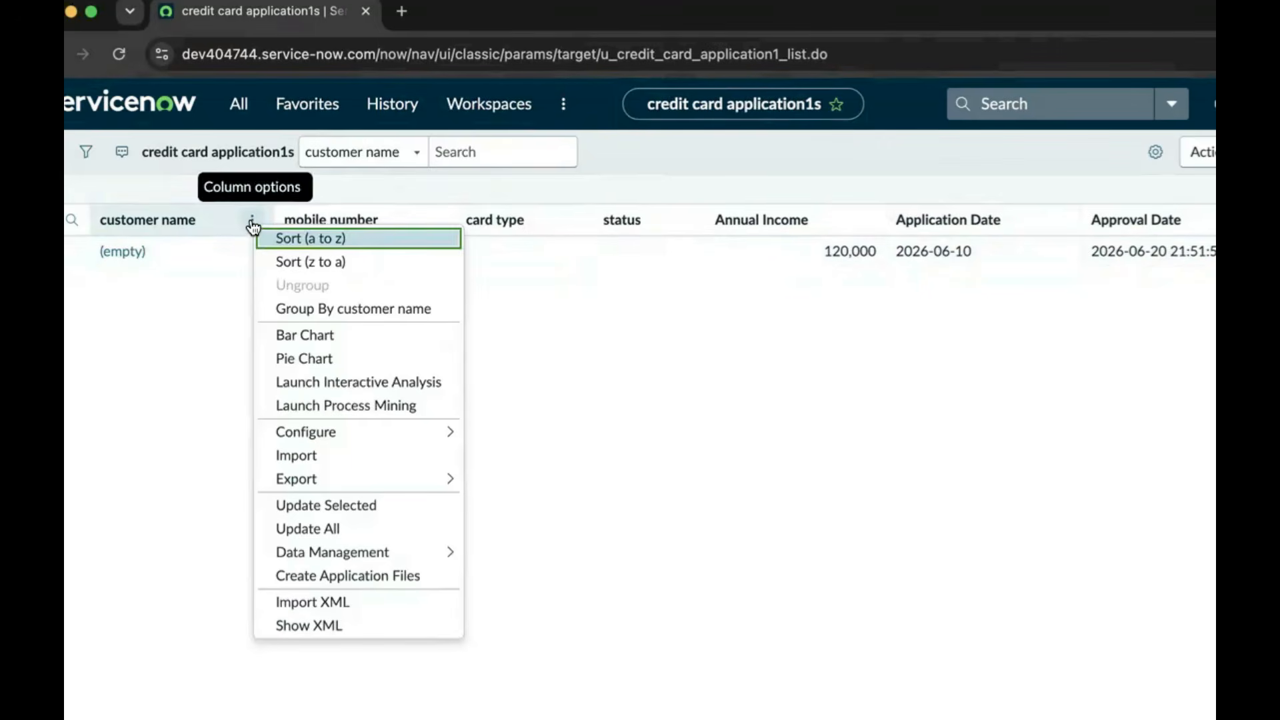
pyautogui.moveTo(337, 432)
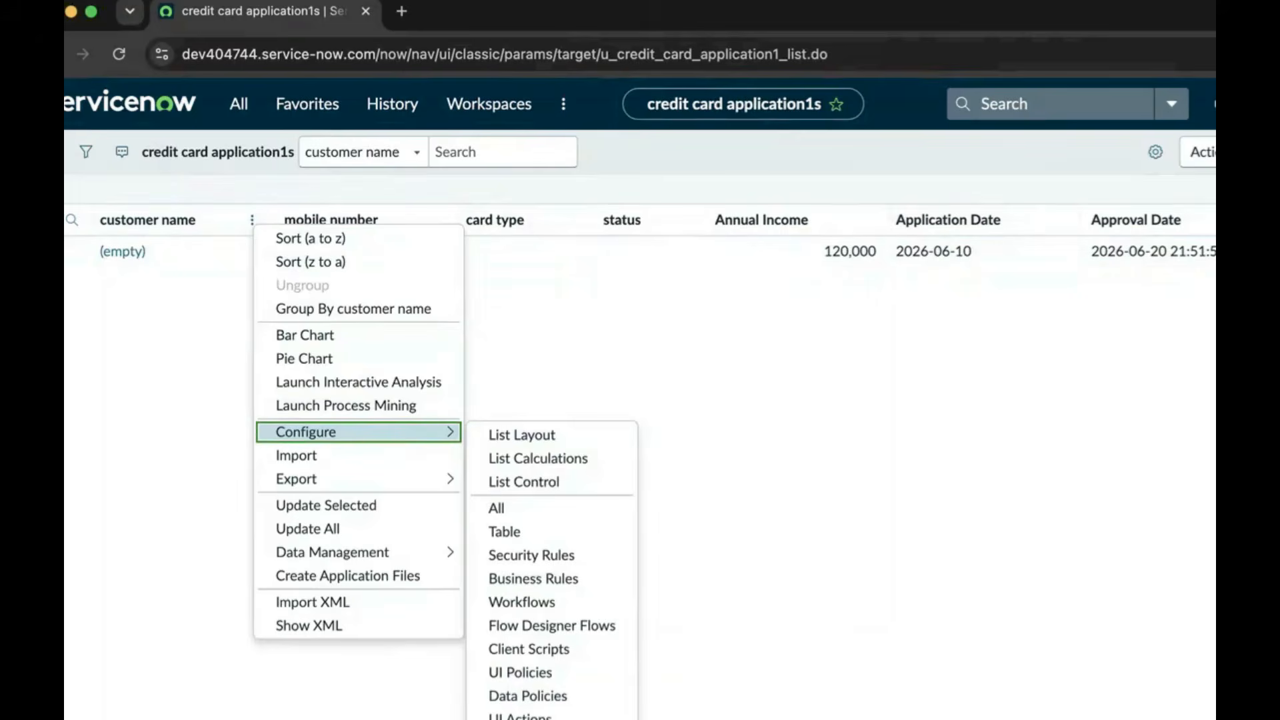
pyautogui.click(537, 719)
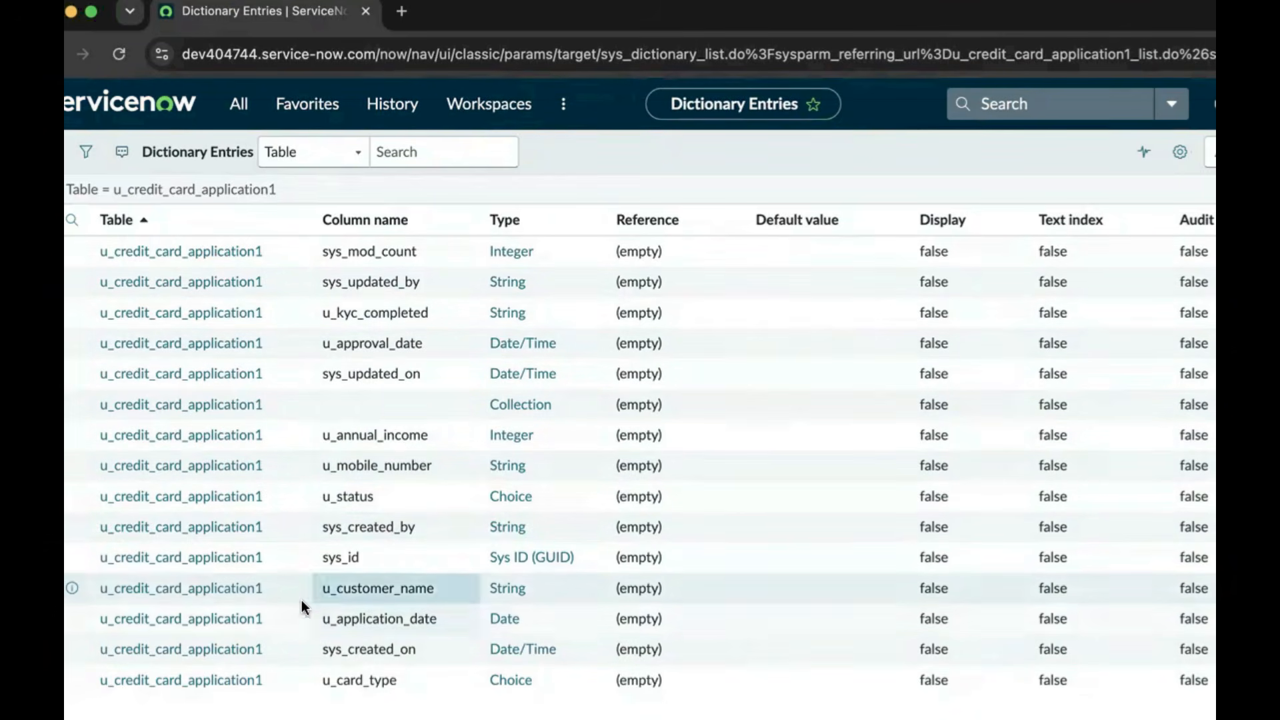
# Open the u_customer_name dictionary entry, keep its String type, and save it as mandatory
pyautogui.click(222, 596)
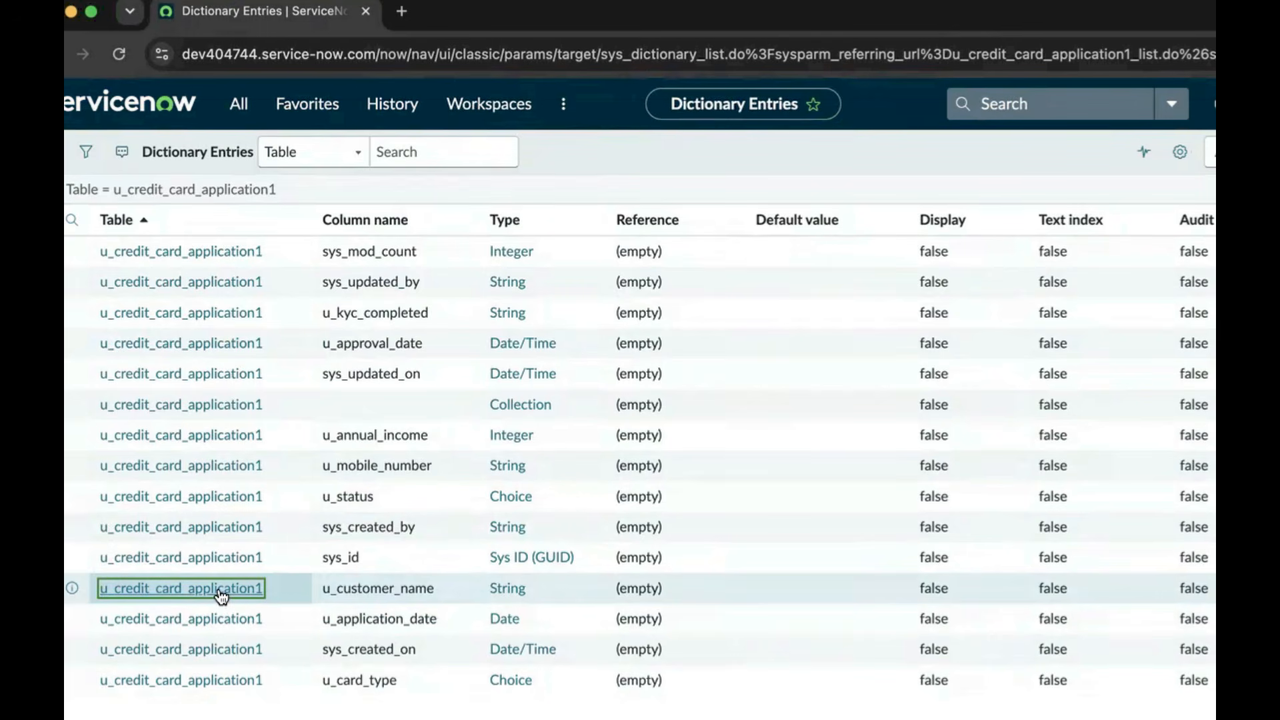
pyautogui.click(221, 593)
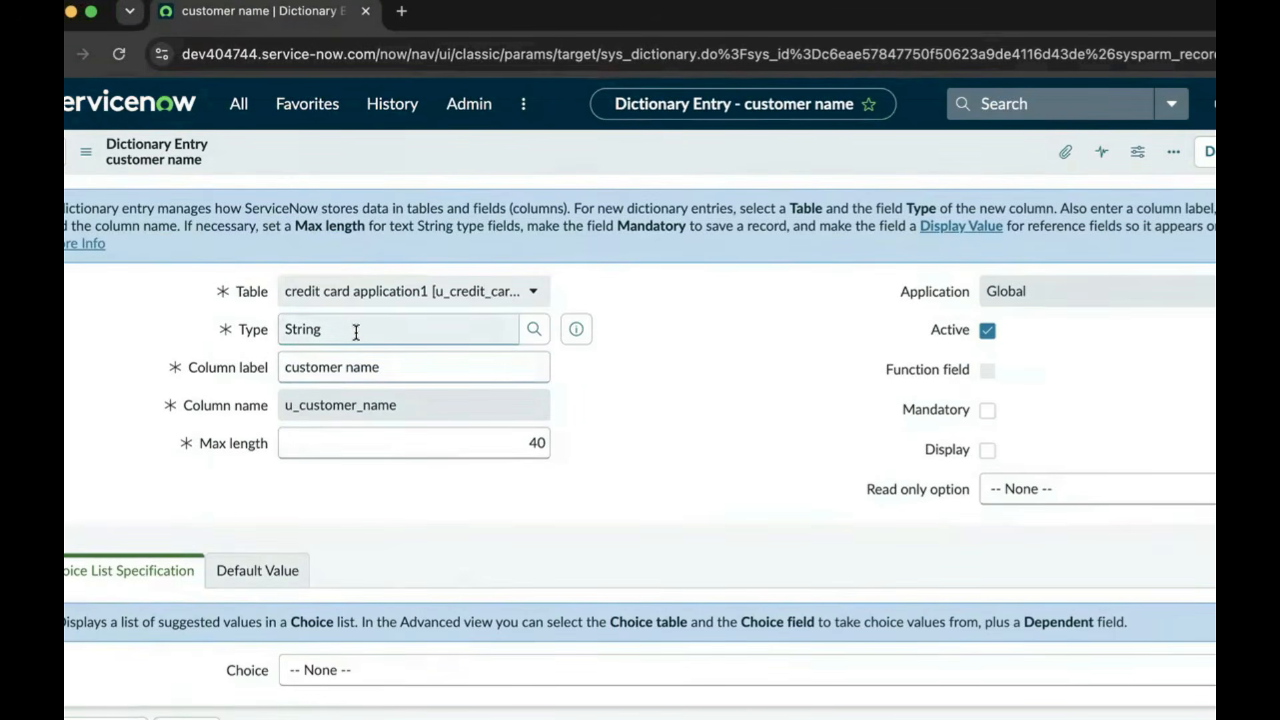
pyautogui.click(325, 330)
pyautogui.doubleClick(326, 330)
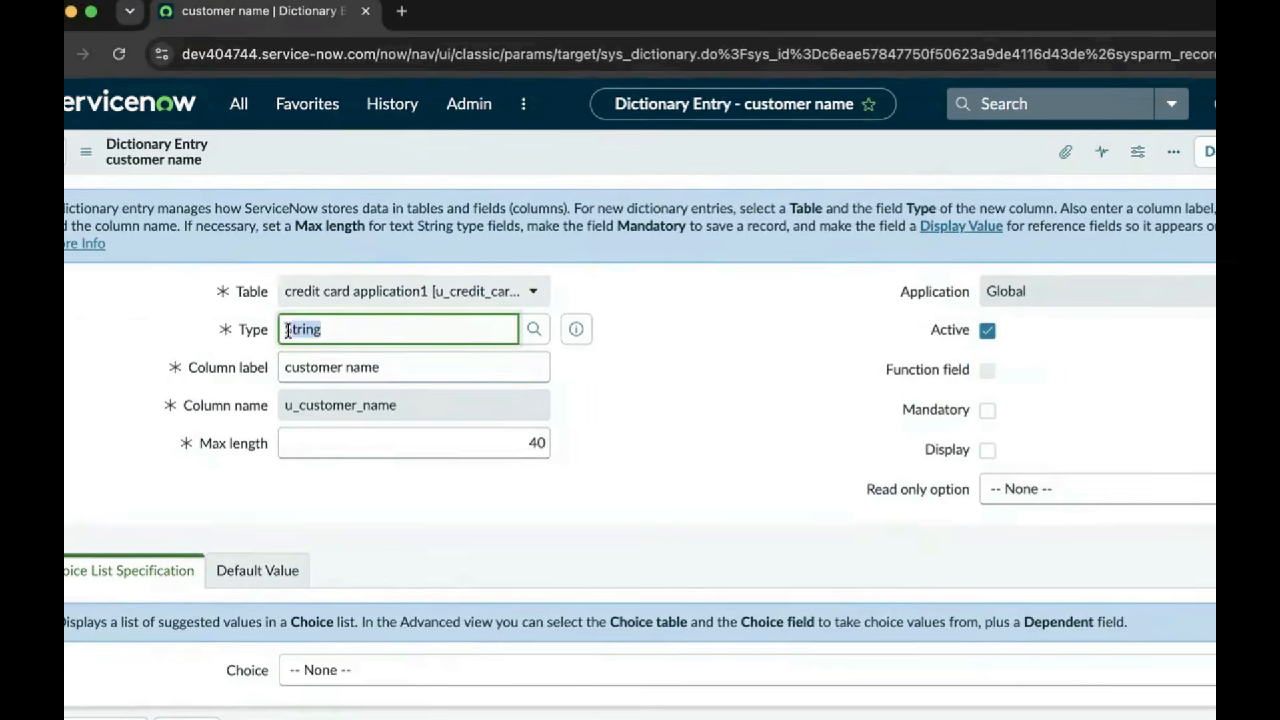
pyautogui.click(695, 415)
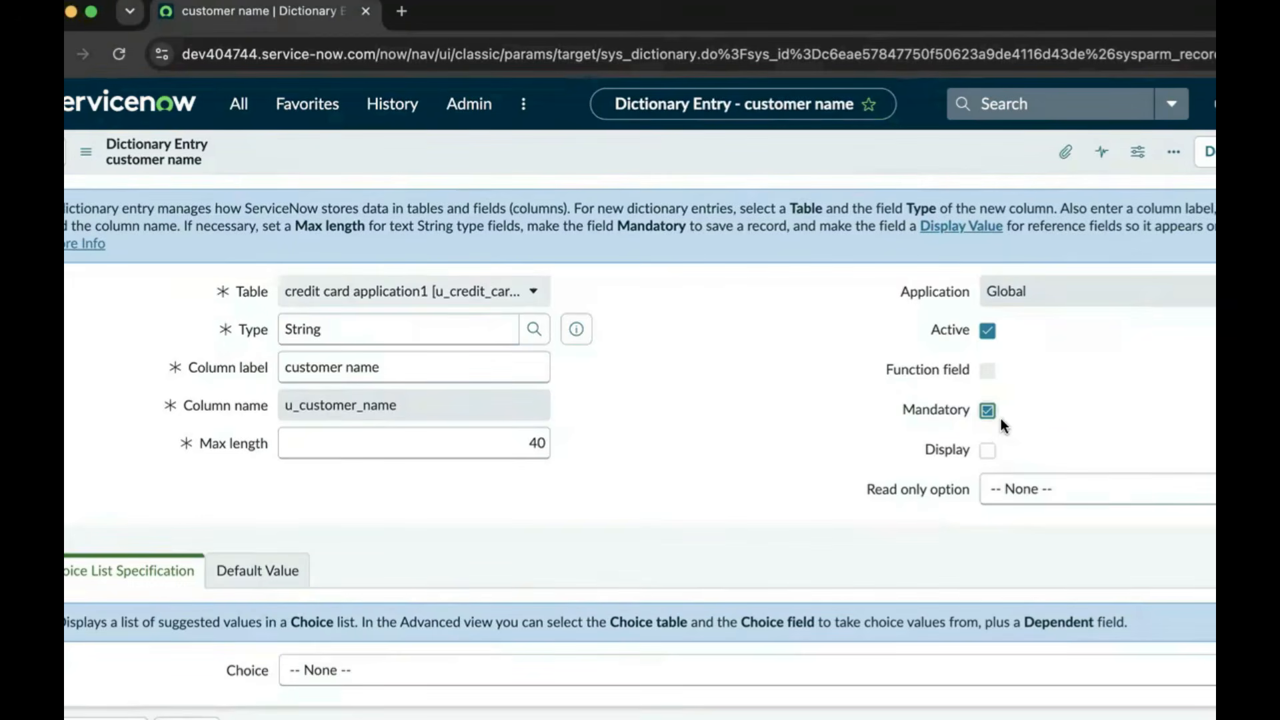
pyautogui.scroll(-2, 660, 486)
pyautogui.click(186, 641)
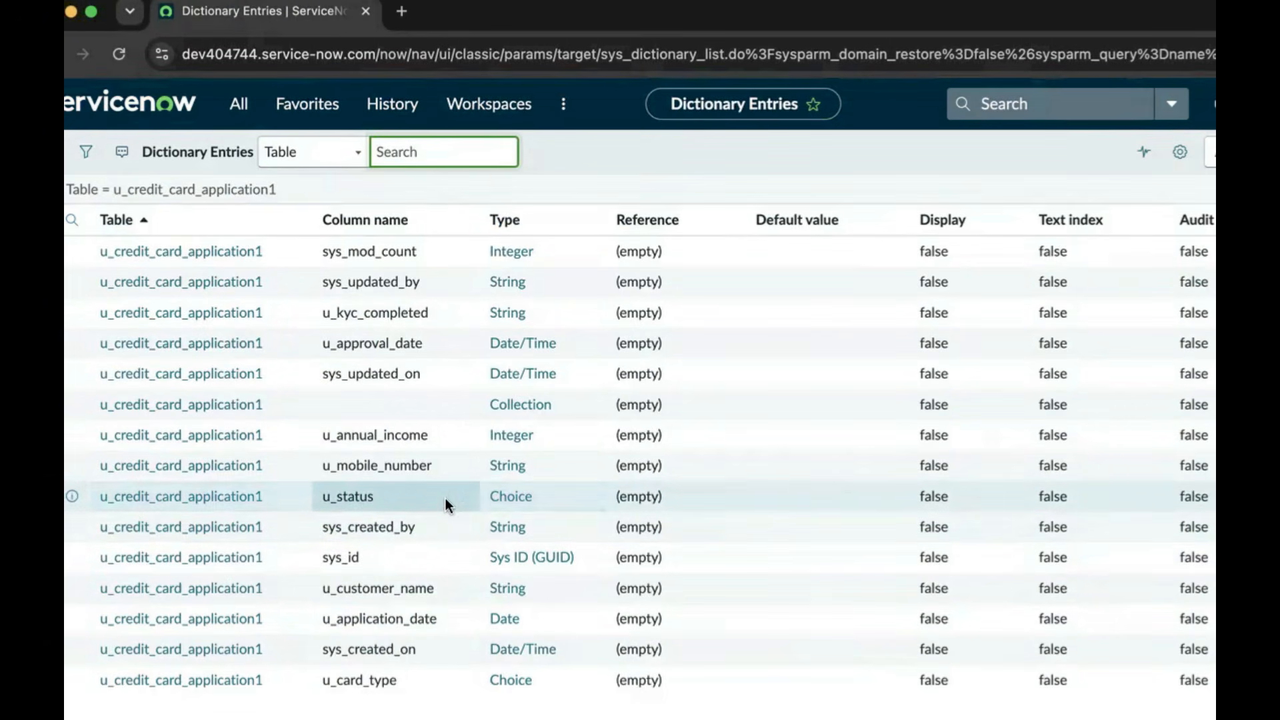
# Open the u_status dictionary entry and bring up its Choices list
pyautogui.click(227, 505)
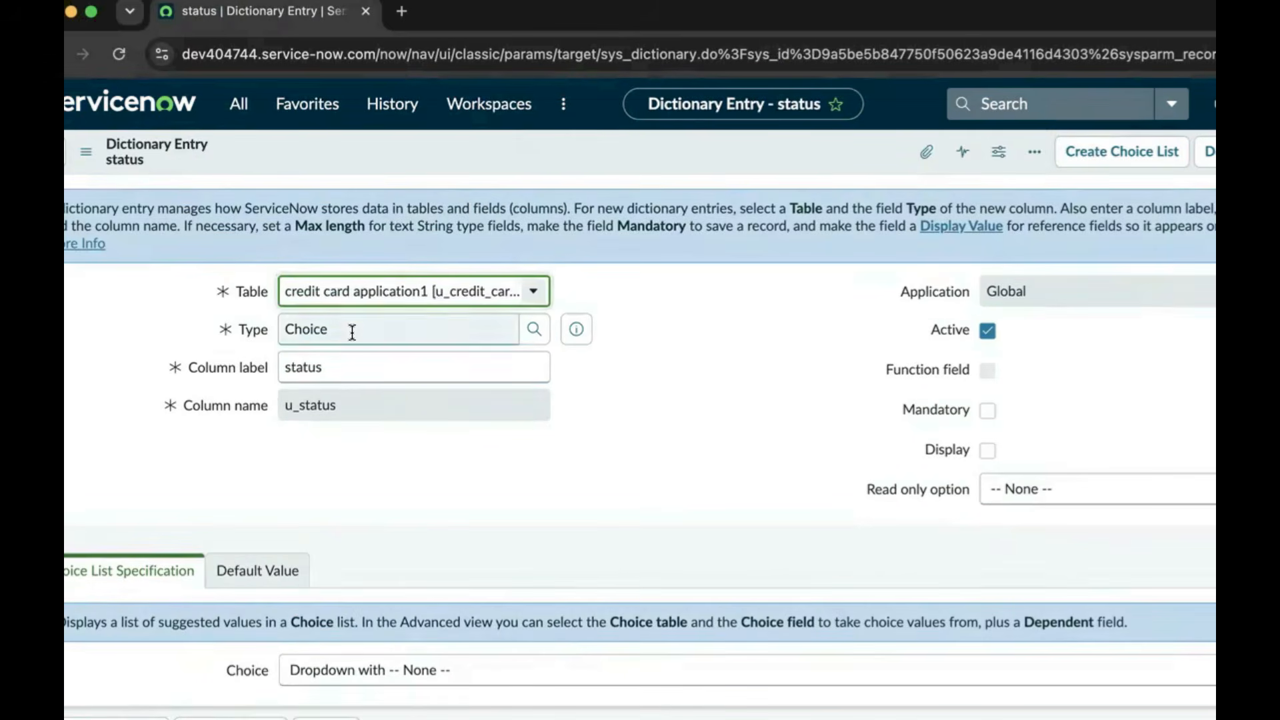
pyautogui.click(265, 330)
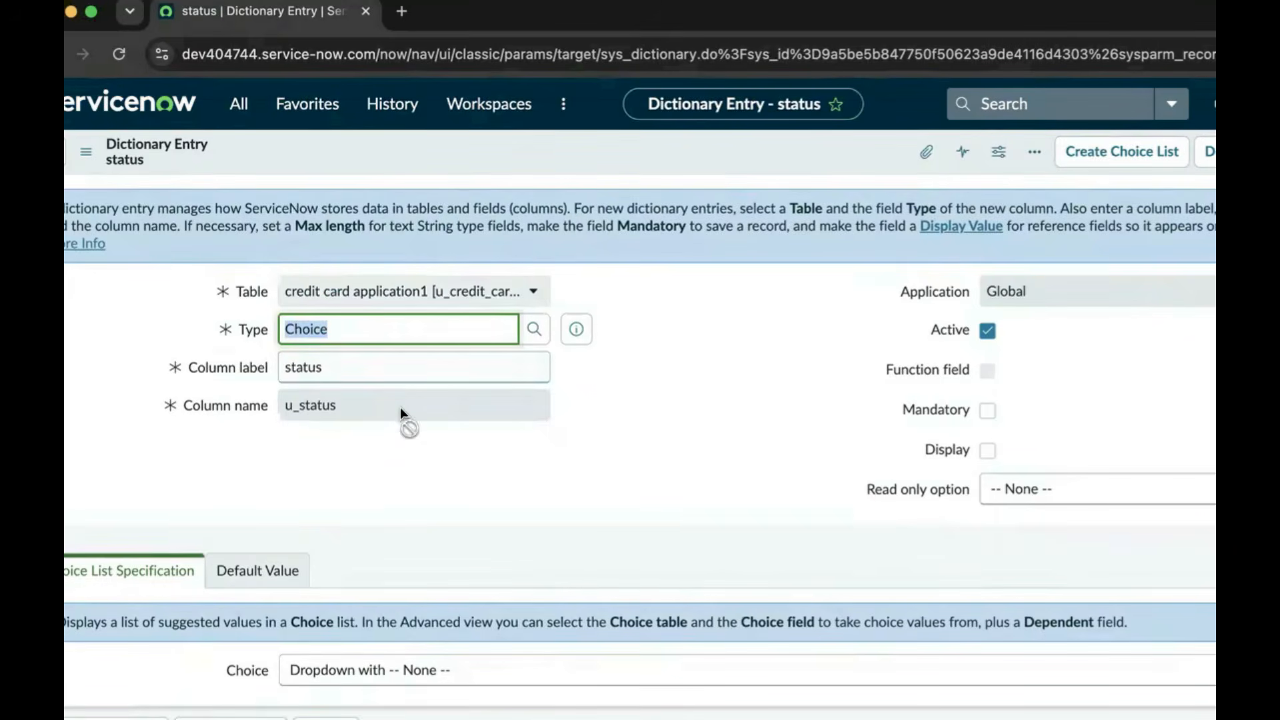
pyautogui.scroll(-5, 425, 472)
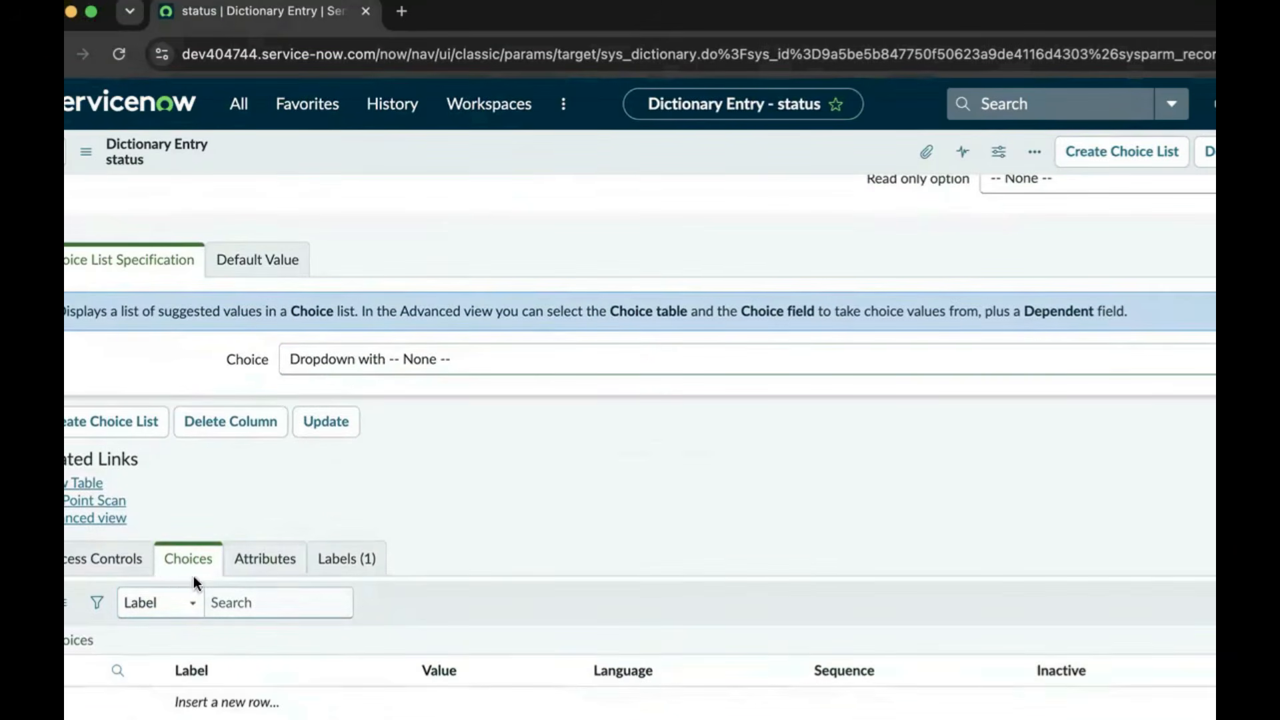
pyautogui.click(163, 567)
pyautogui.click(131, 427)
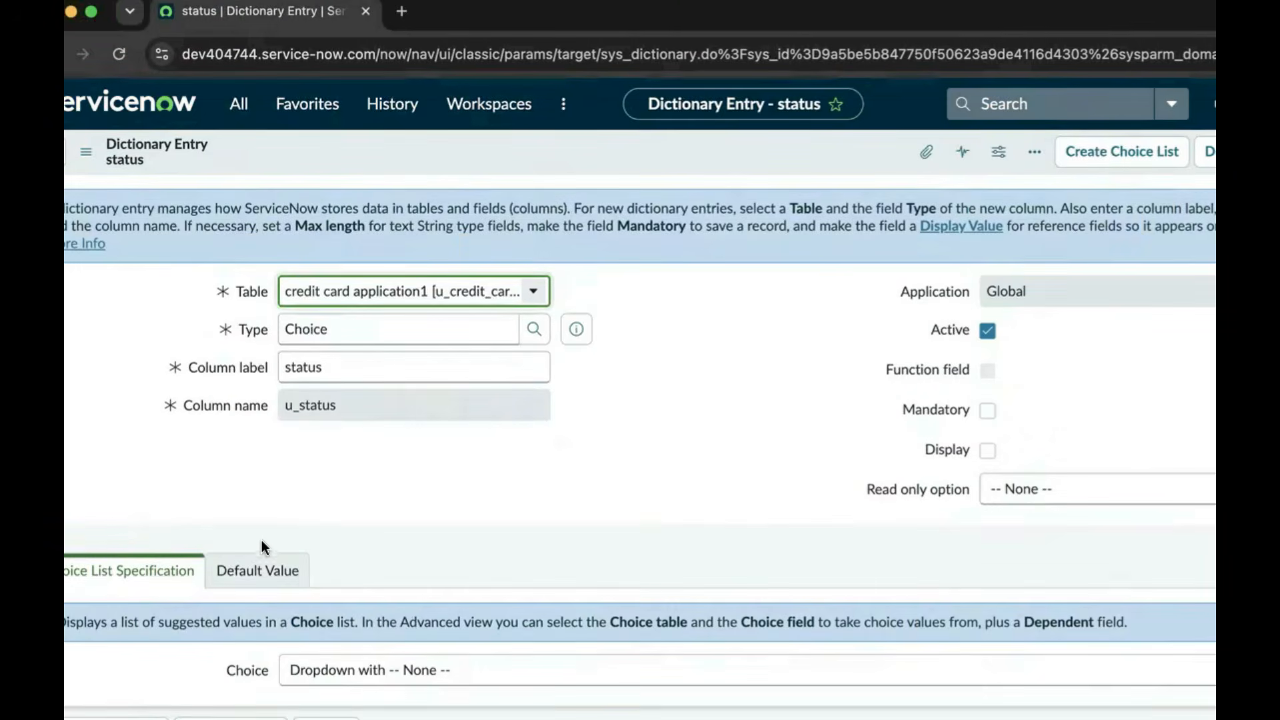
pyautogui.scroll(-5, 350, 542)
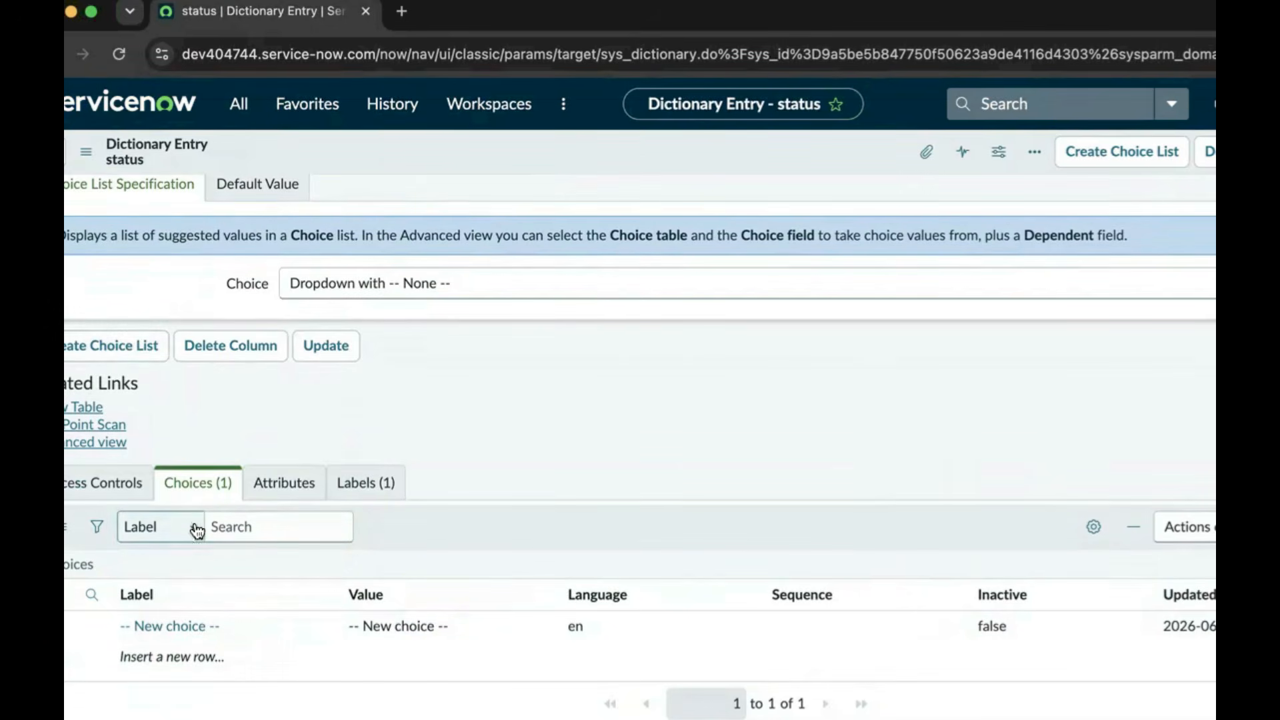
pyautogui.click(180, 658)
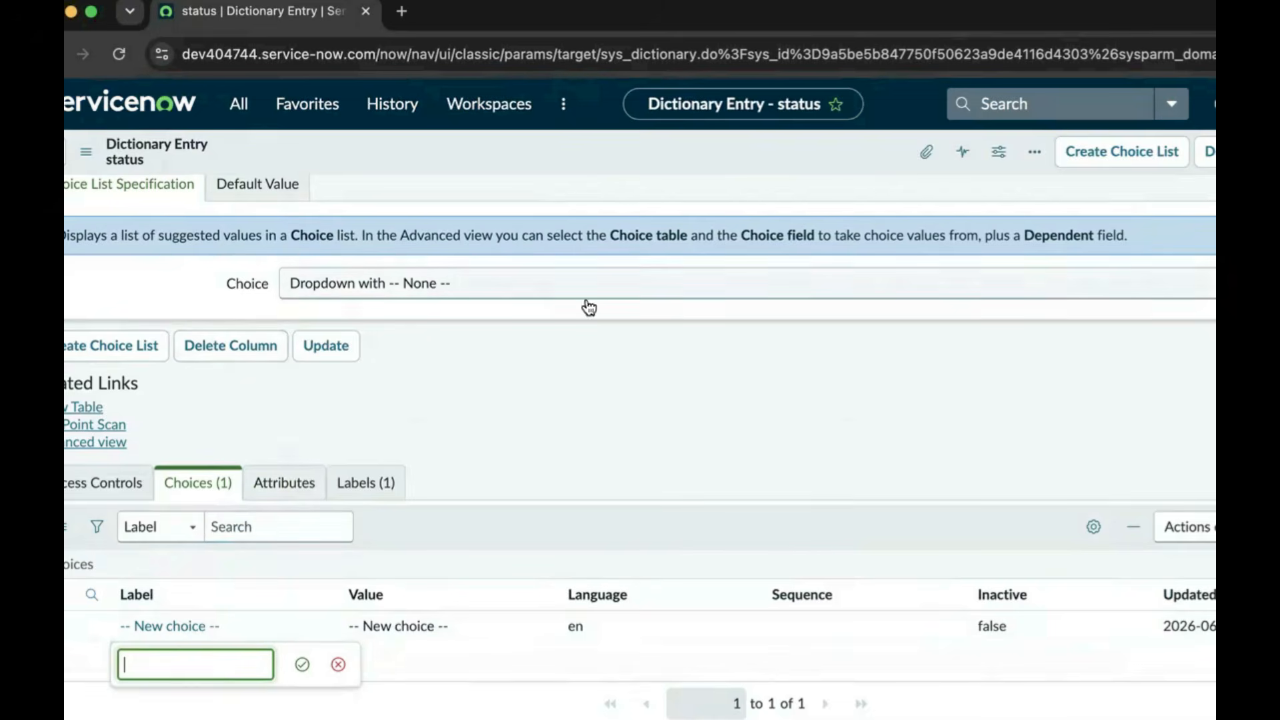
pyautogui.scroll(6, 600, 314)
pyautogui.scroll(-3, 611, 318)
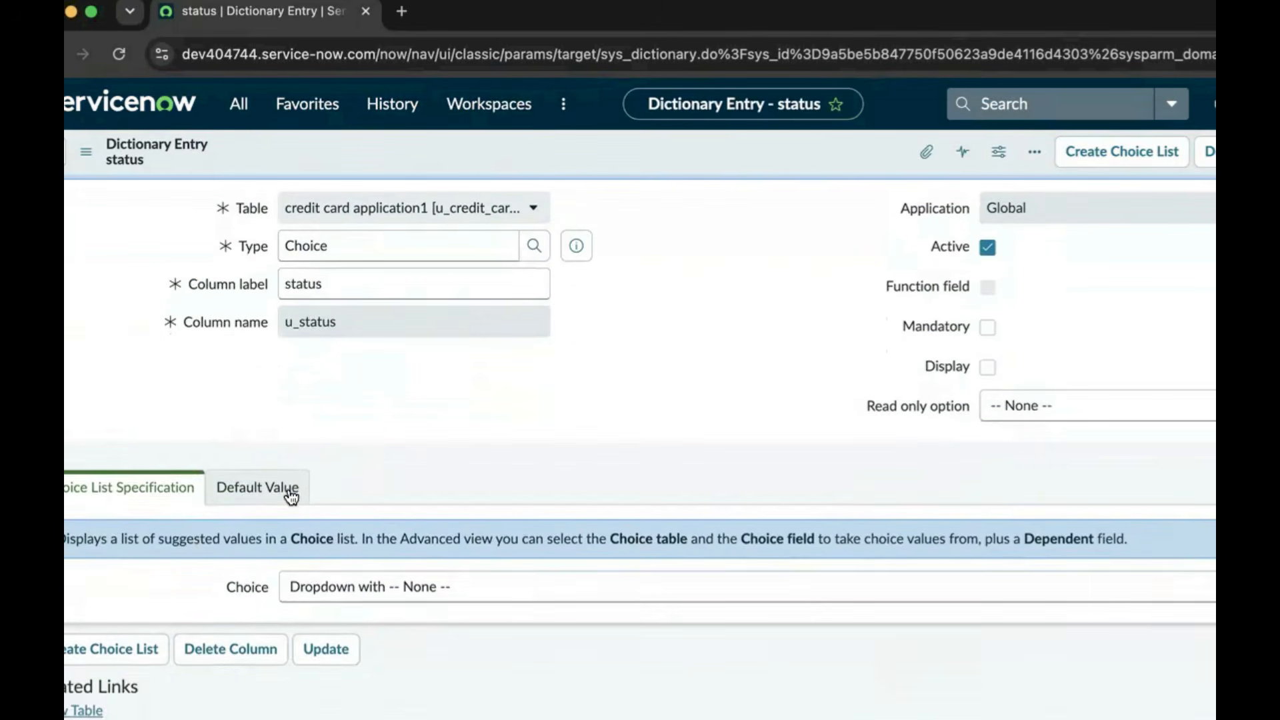
# Set the status field's default value to New
pyautogui.click(269, 500)
pyautogui.click(322, 593)
pyautogui.write('NEW')
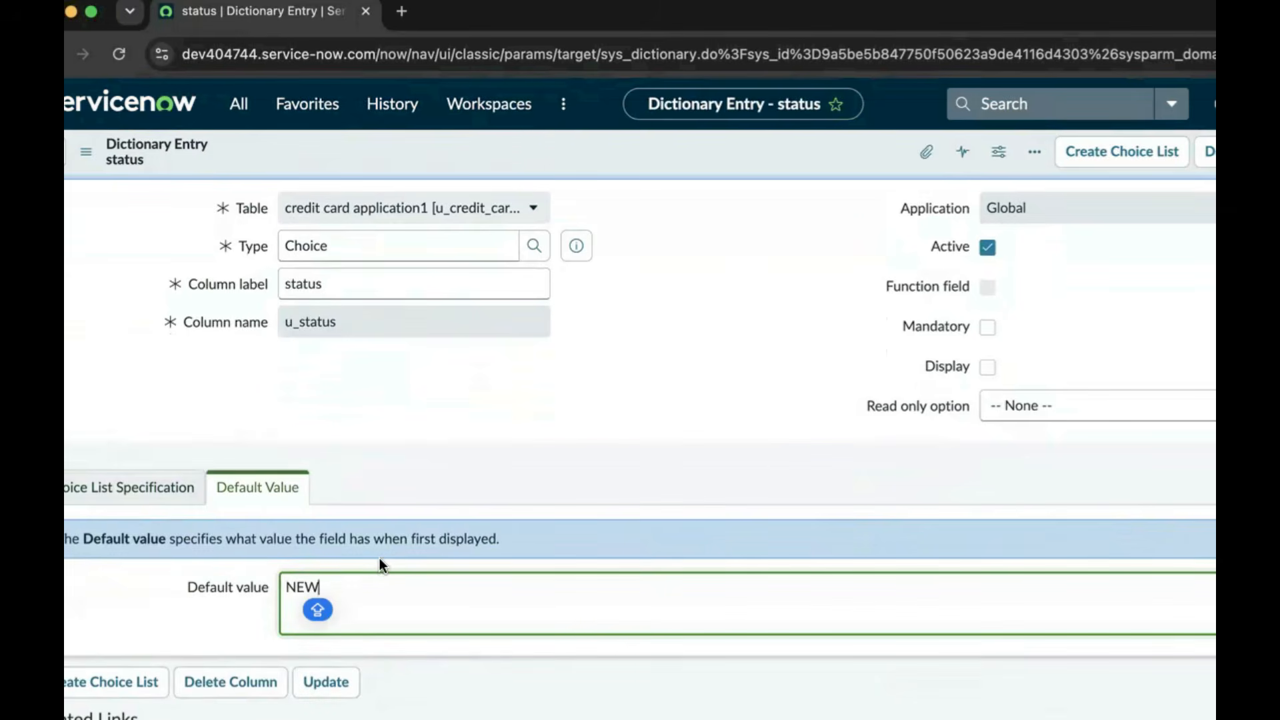
pyautogui.press('capslock')
pyautogui.press('BackSpace')
pyautogui.press('BackSpace')
pyautogui.write('ew')
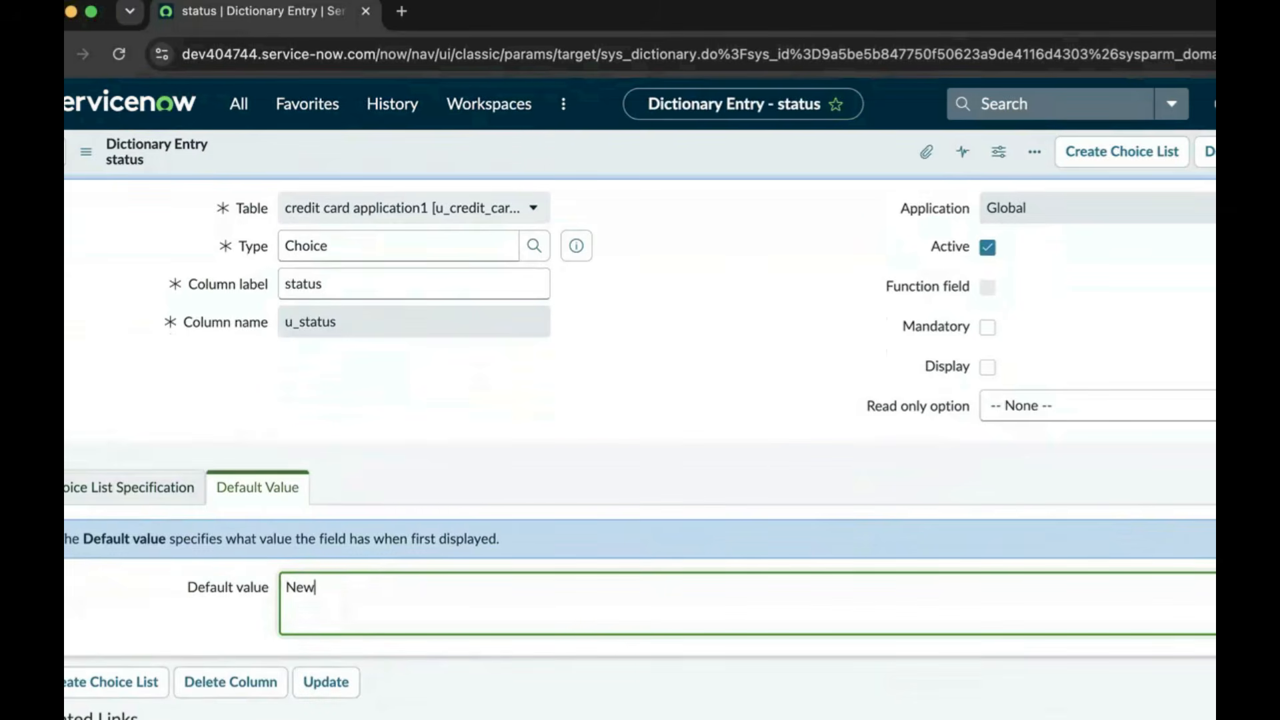
# Add an Inprogress choice with value Inprogress
pyautogui.scroll(-5, 365, 533)
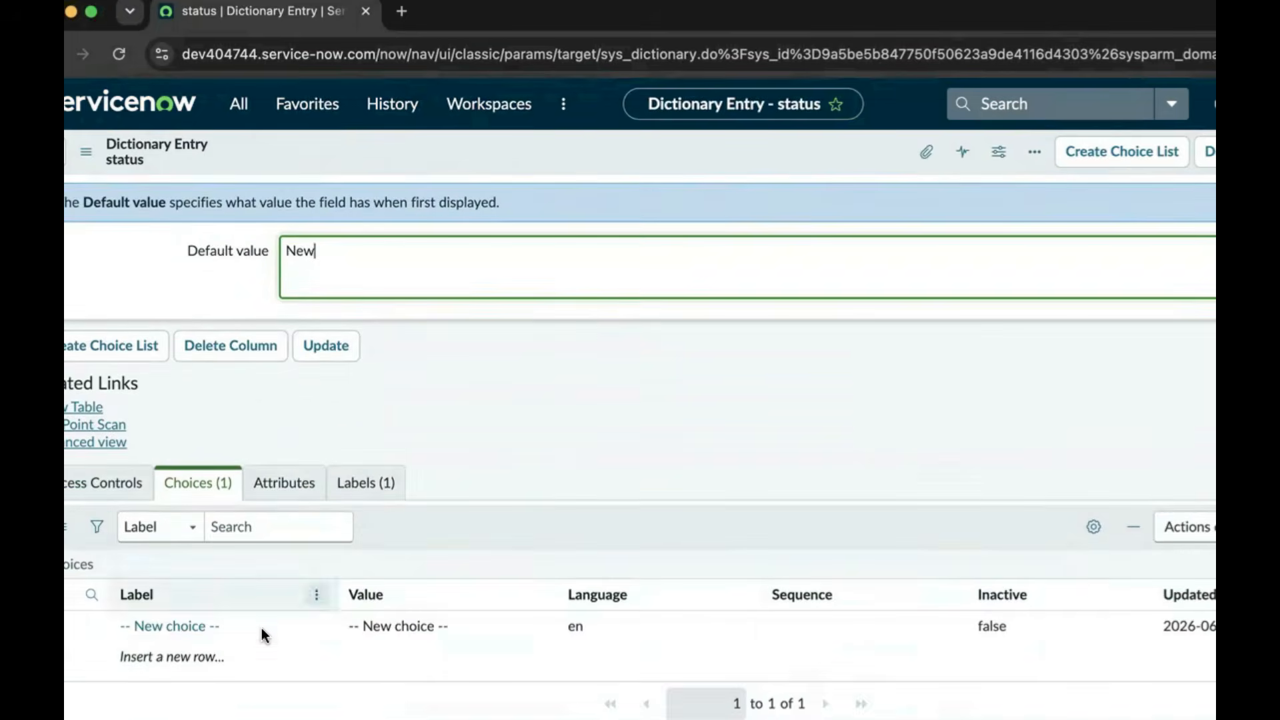
pyautogui.click(208, 658)
pyautogui.click(208, 659)
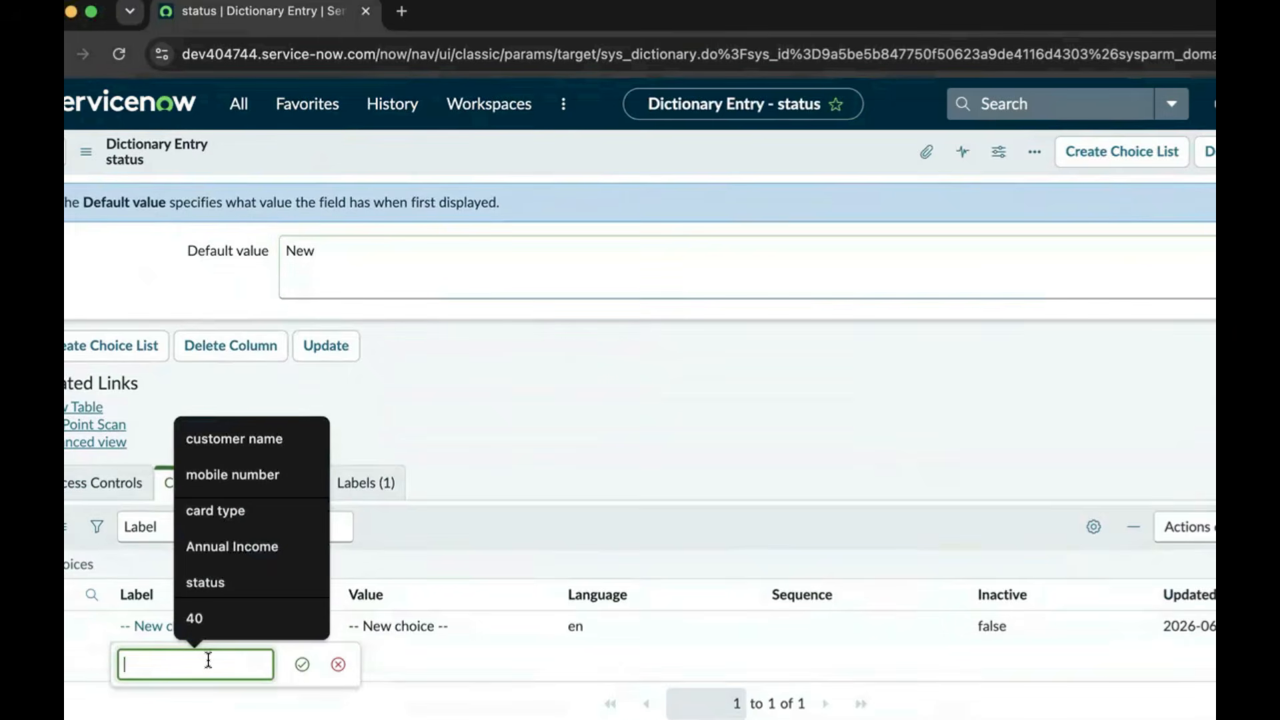
pyautogui.write('inntpr')
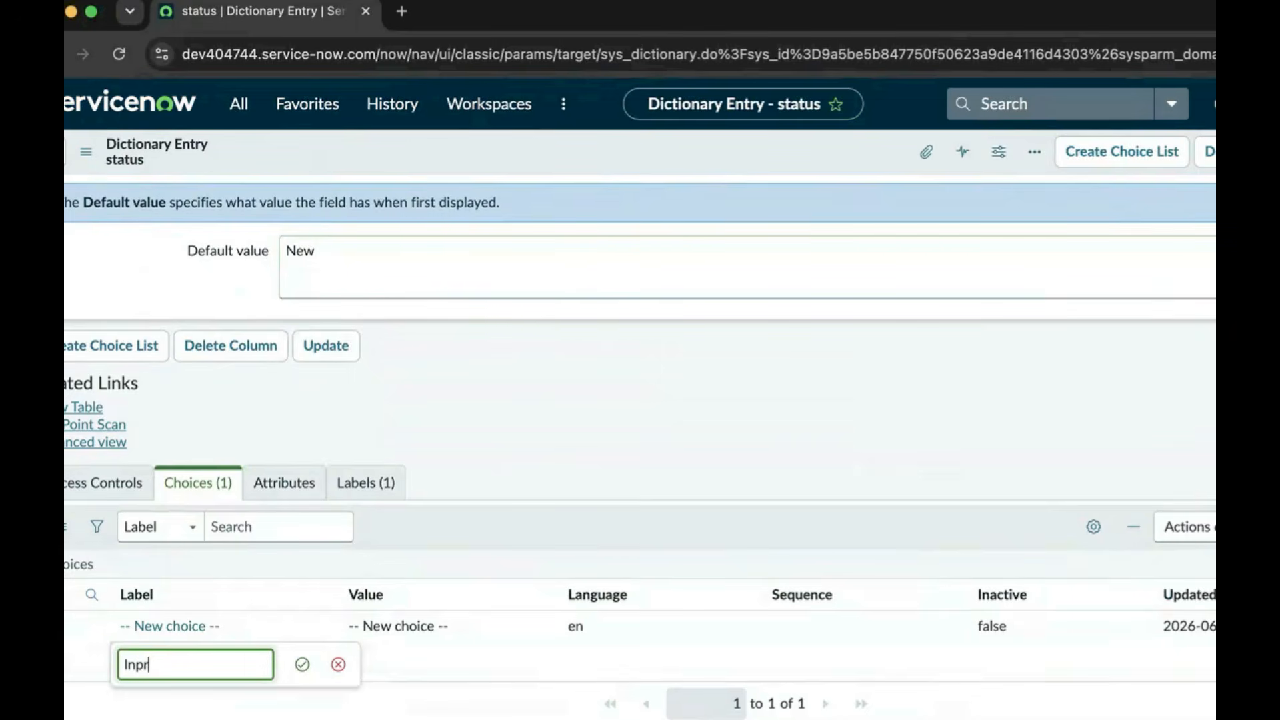
pyautogui.write('ogress')
pyautogui.click(302, 664)
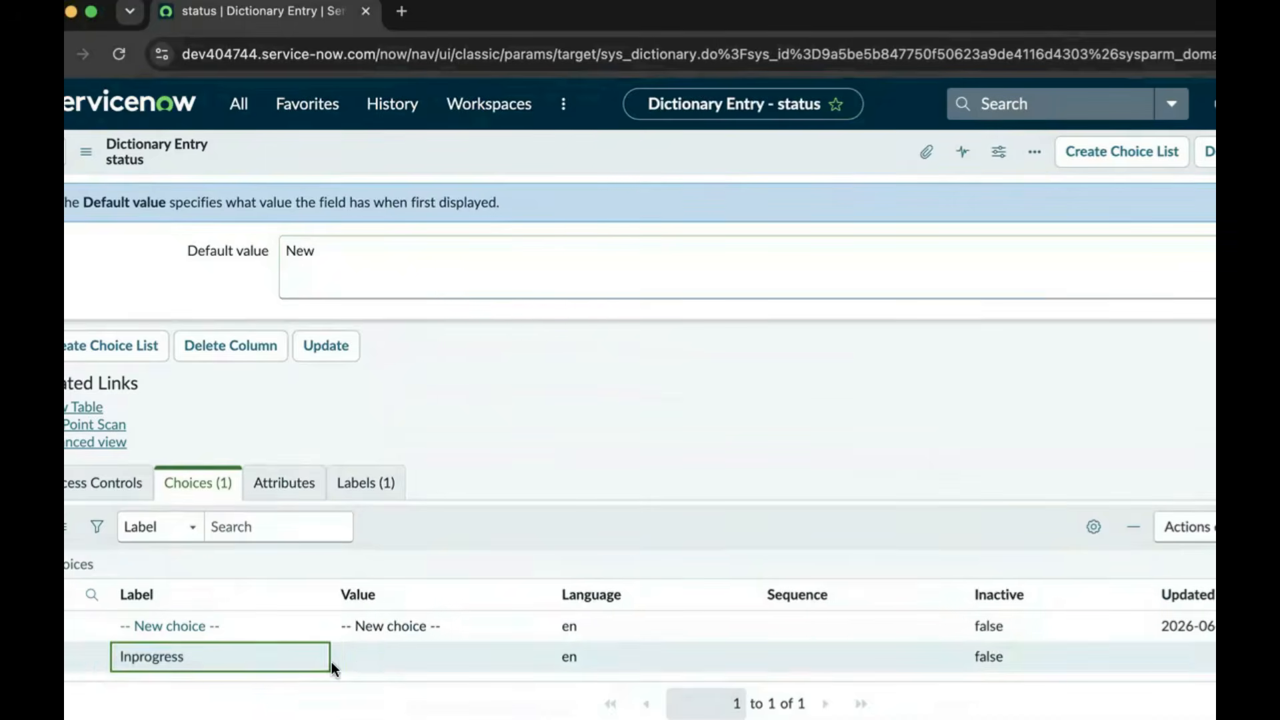
pyautogui.doubleClick(370, 654)
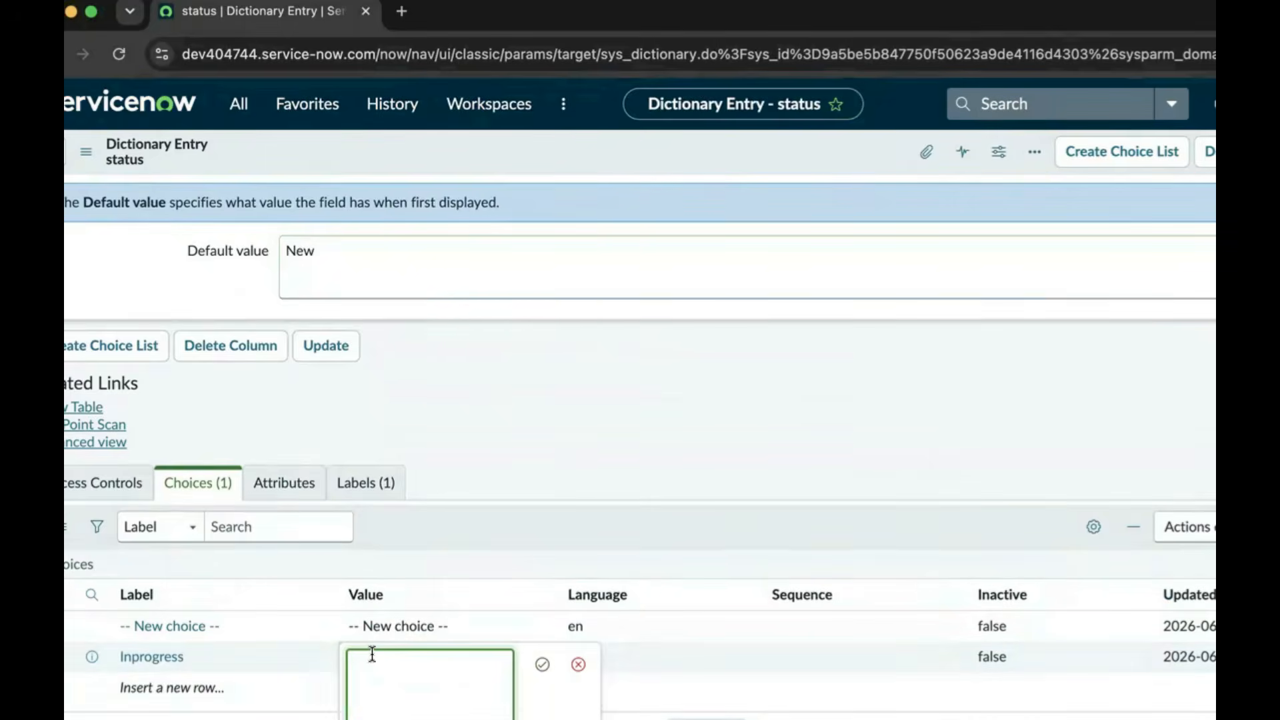
pyautogui.write('in')
pyautogui.write('Inprogress')
pyautogui.click(541, 665)
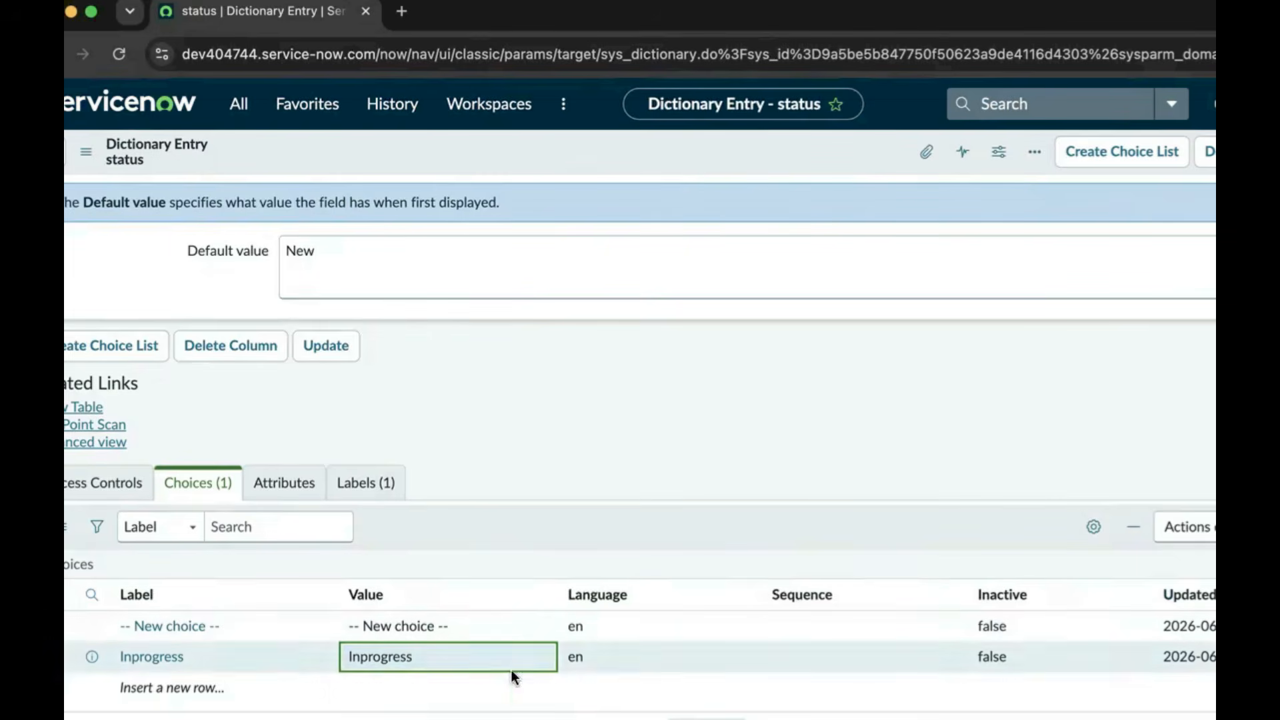
# Add an Apporved choice with value Apporved
pyautogui.click(222, 686)
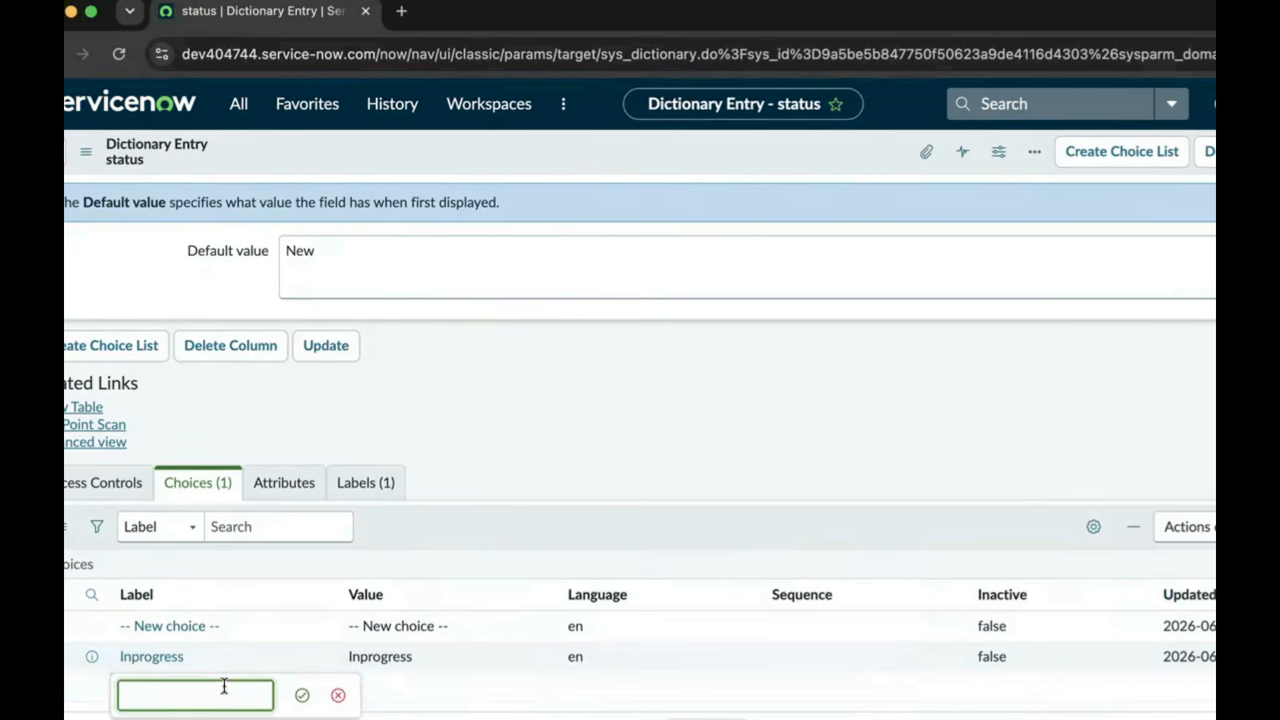
pyautogui.write('Apporved')
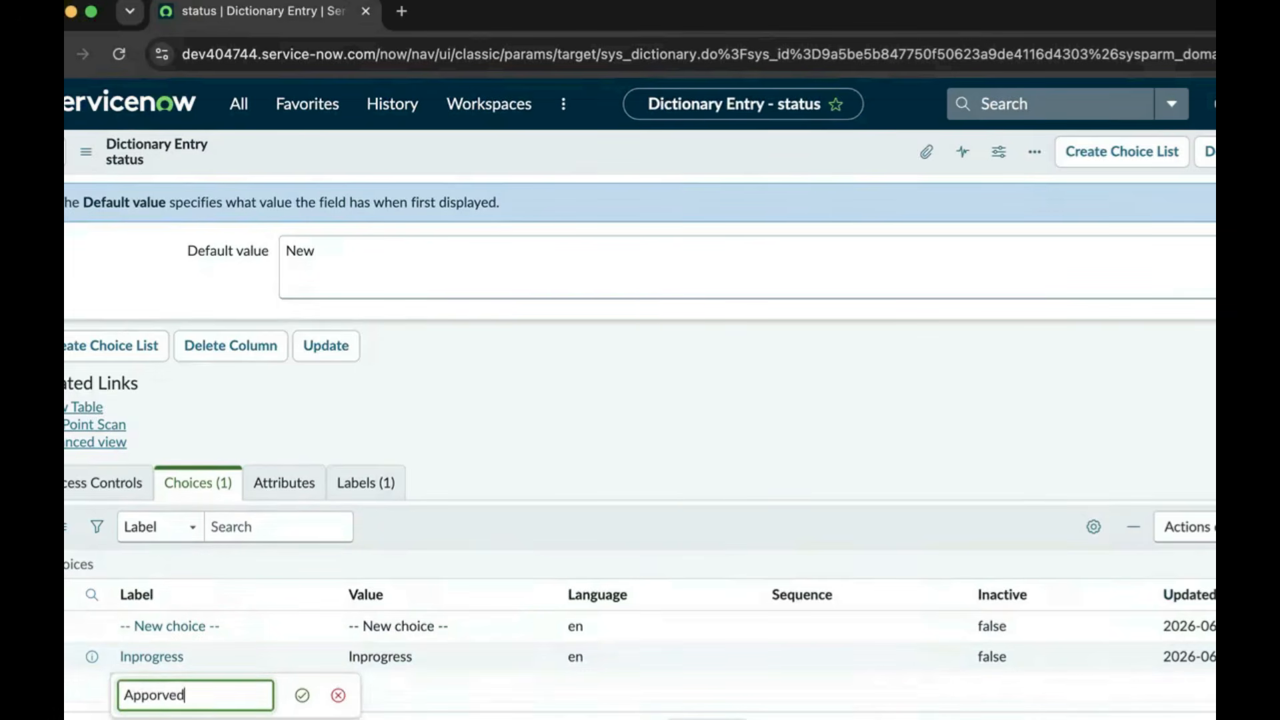
pyautogui.click(302, 695)
pyautogui.doubleClick(374, 685)
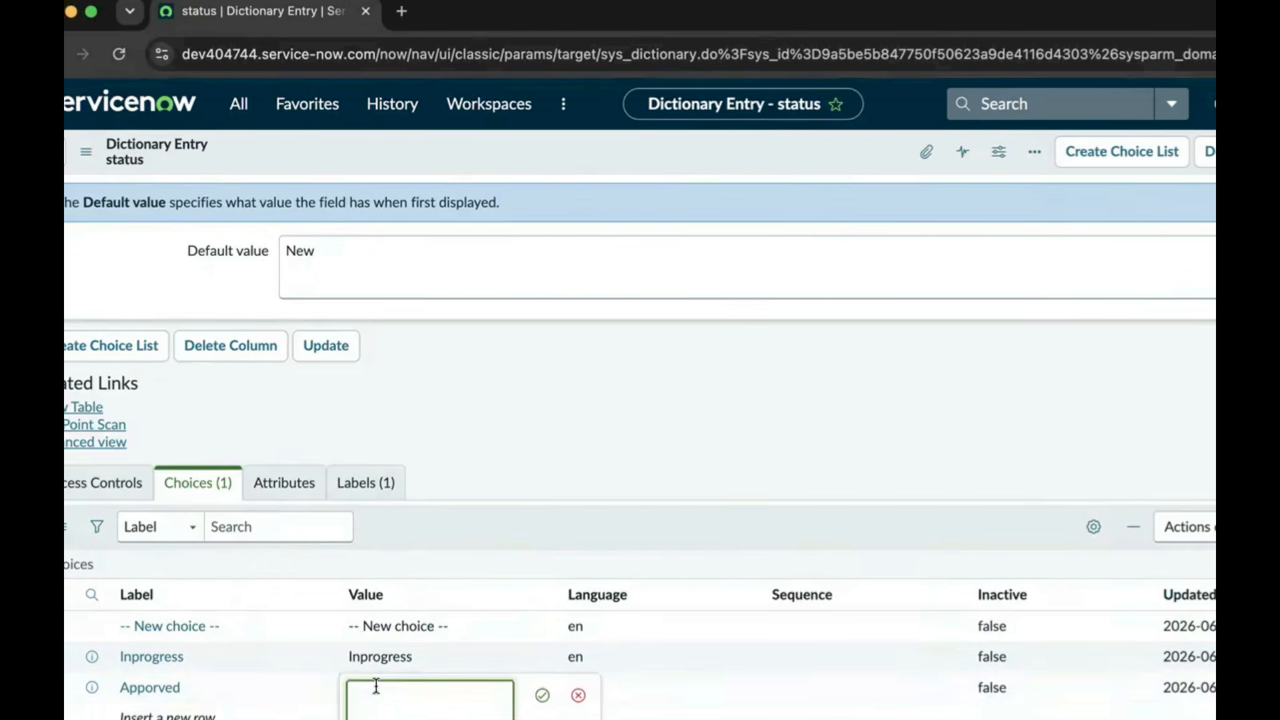
pyautogui.write('Apporved')
pyautogui.click(542, 698)
# Add a Rejected choice with value Rejected
pyautogui.click(172, 714)
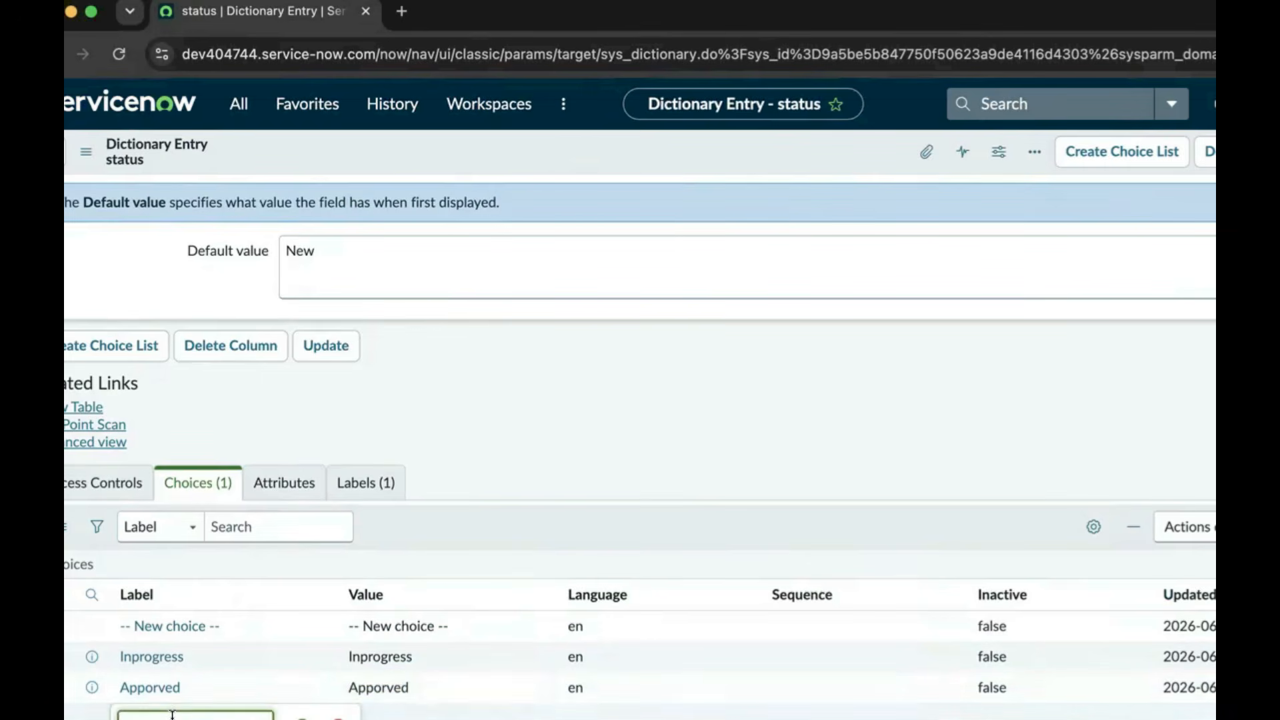
pyautogui.press('Down')
pyautogui.click(302, 719)
pyautogui.click(363, 719)
pyautogui.click(360, 718)
pyautogui.write('Rejected')
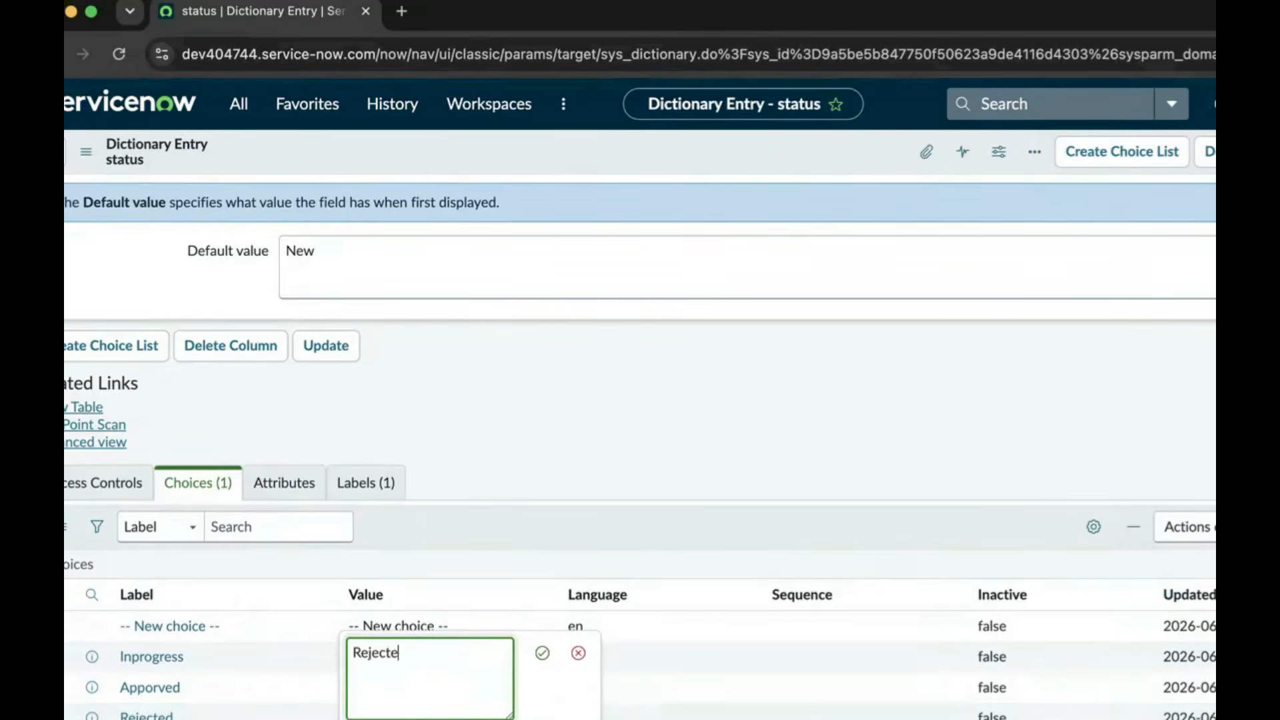
pyautogui.click(542, 653)
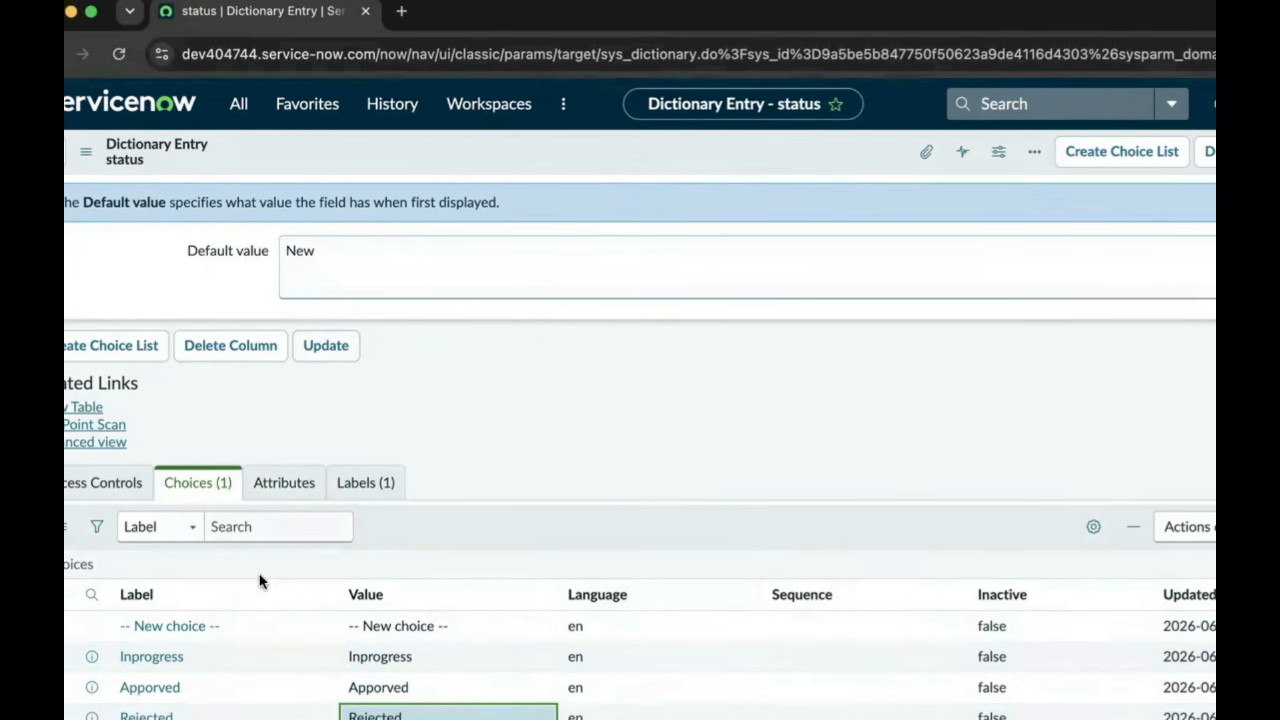
# Save the status entry, then give the u_card_type field a default value of New
pyautogui.click(337, 350)
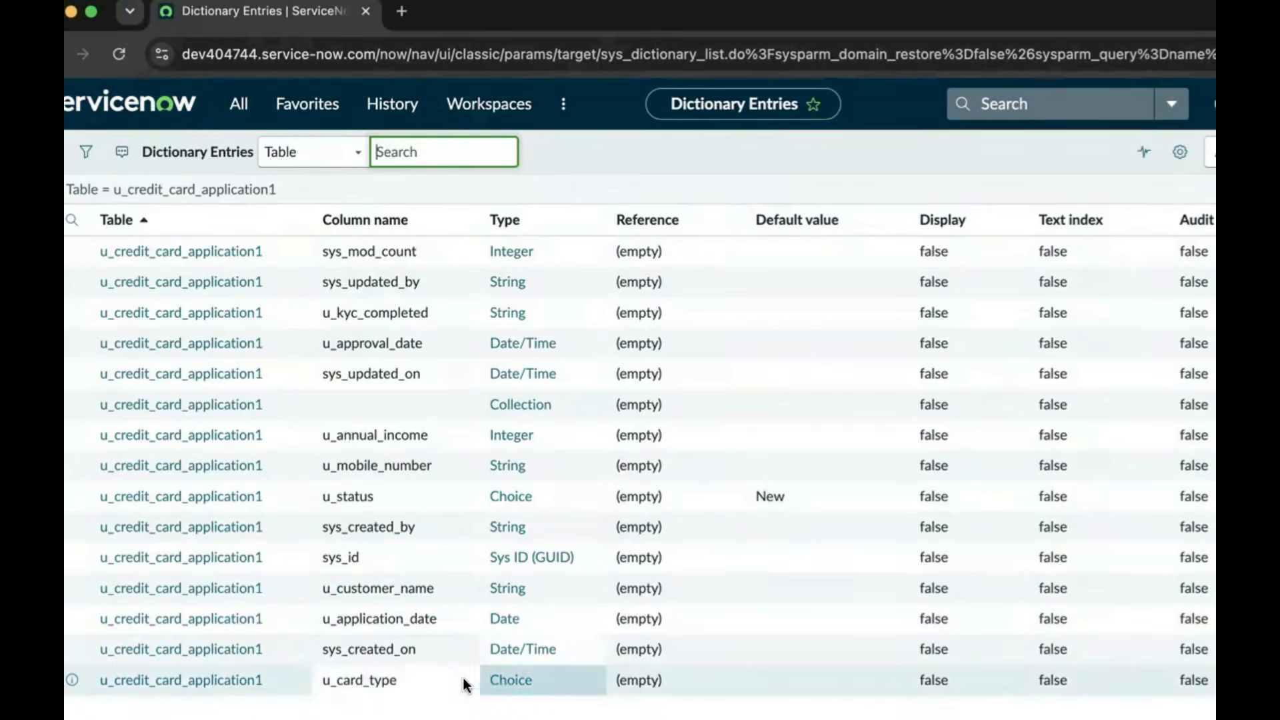
pyautogui.click(254, 689)
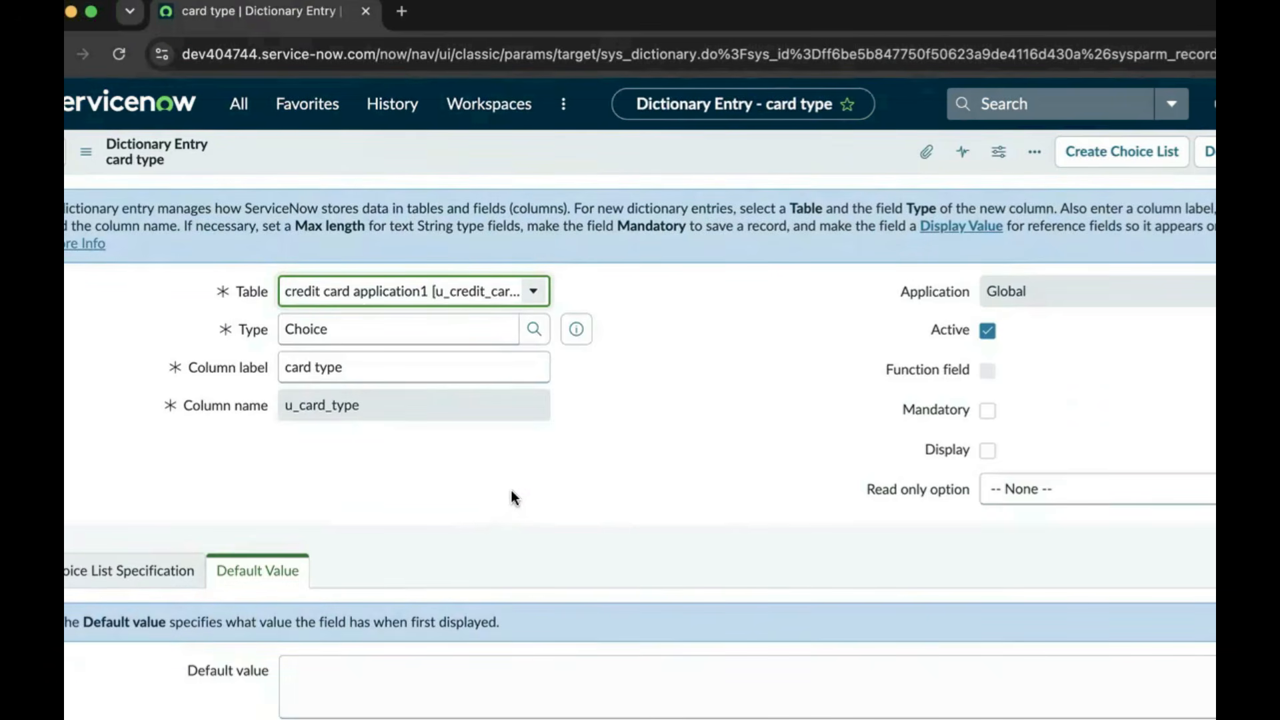
pyautogui.scroll(-5, 470, 498)
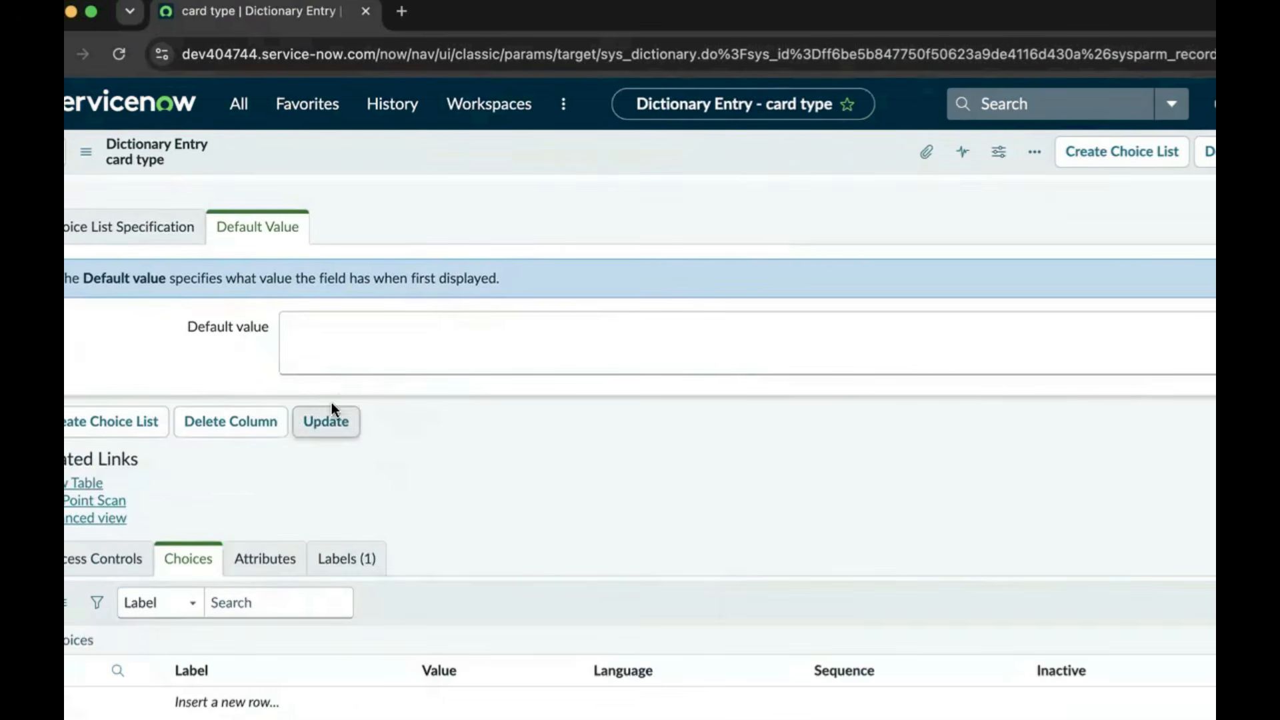
pyautogui.scroll(1, 404, 406)
pyautogui.click(369, 400)
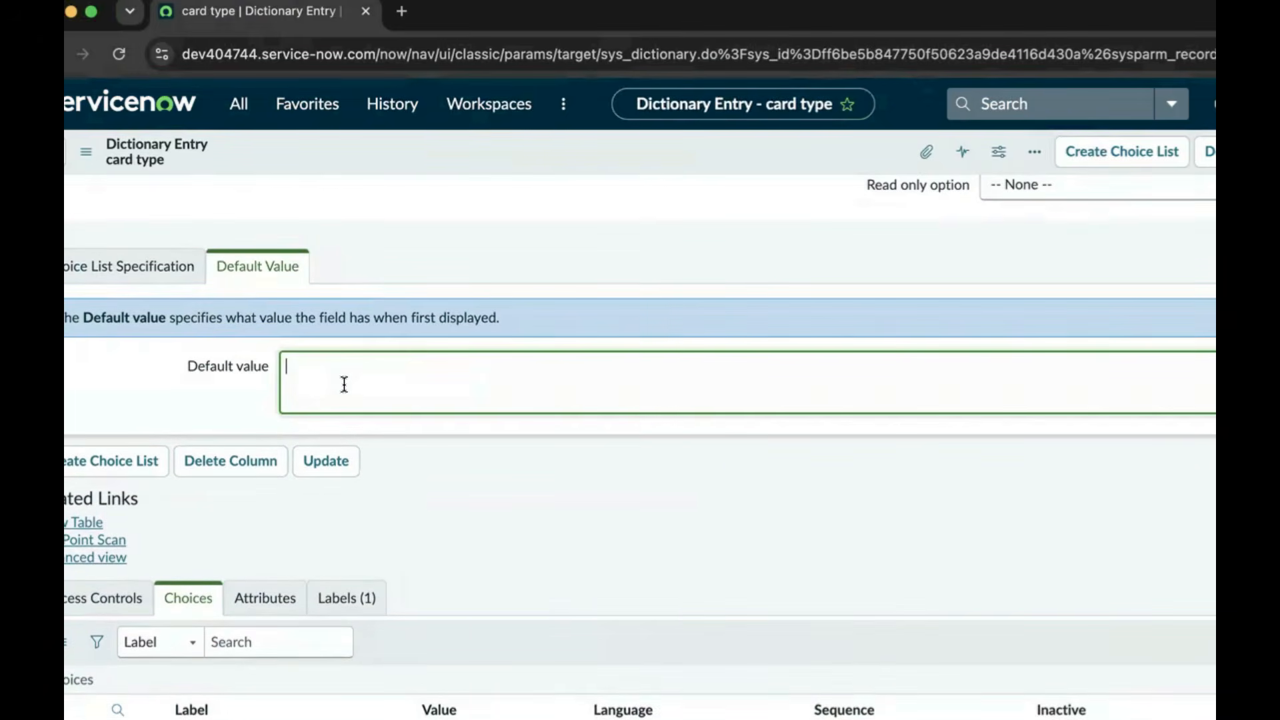
pyautogui.write('New')
# Add a Platinum card type choice with value platinum
pyautogui.scroll(-1, 414, 443)
pyautogui.doubleClick(232, 708)
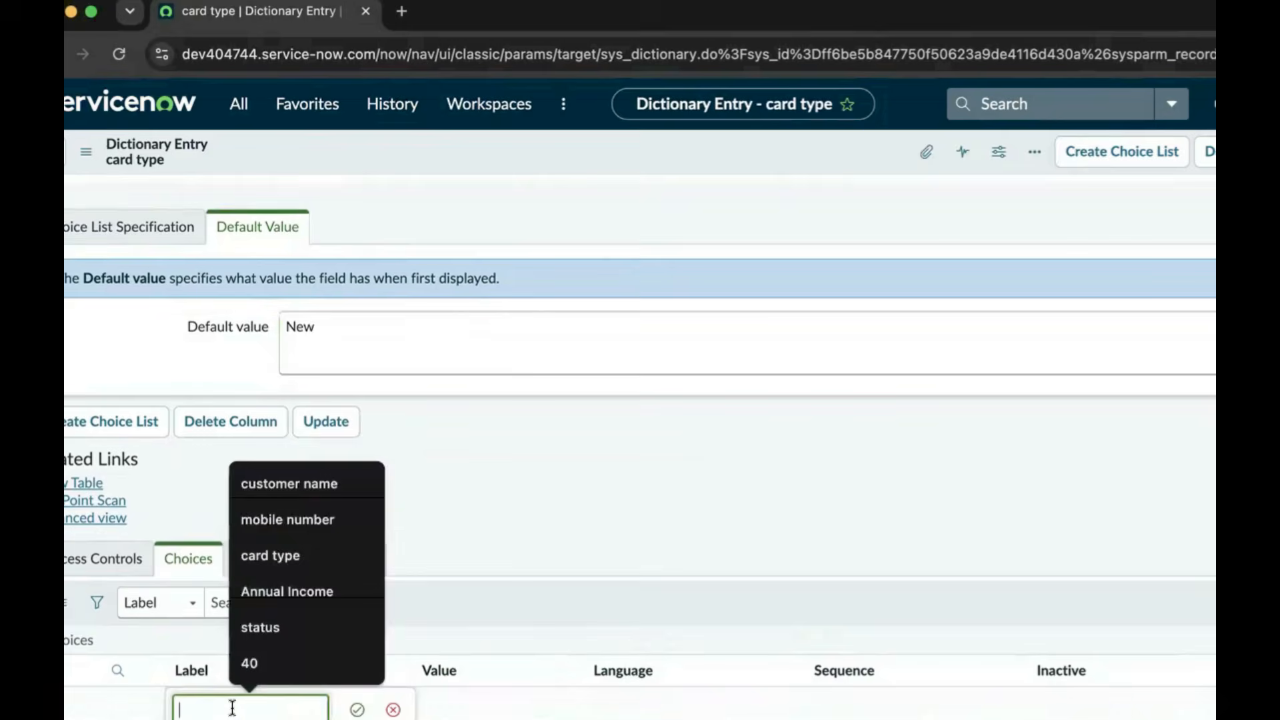
pyautogui.write('Platinum')
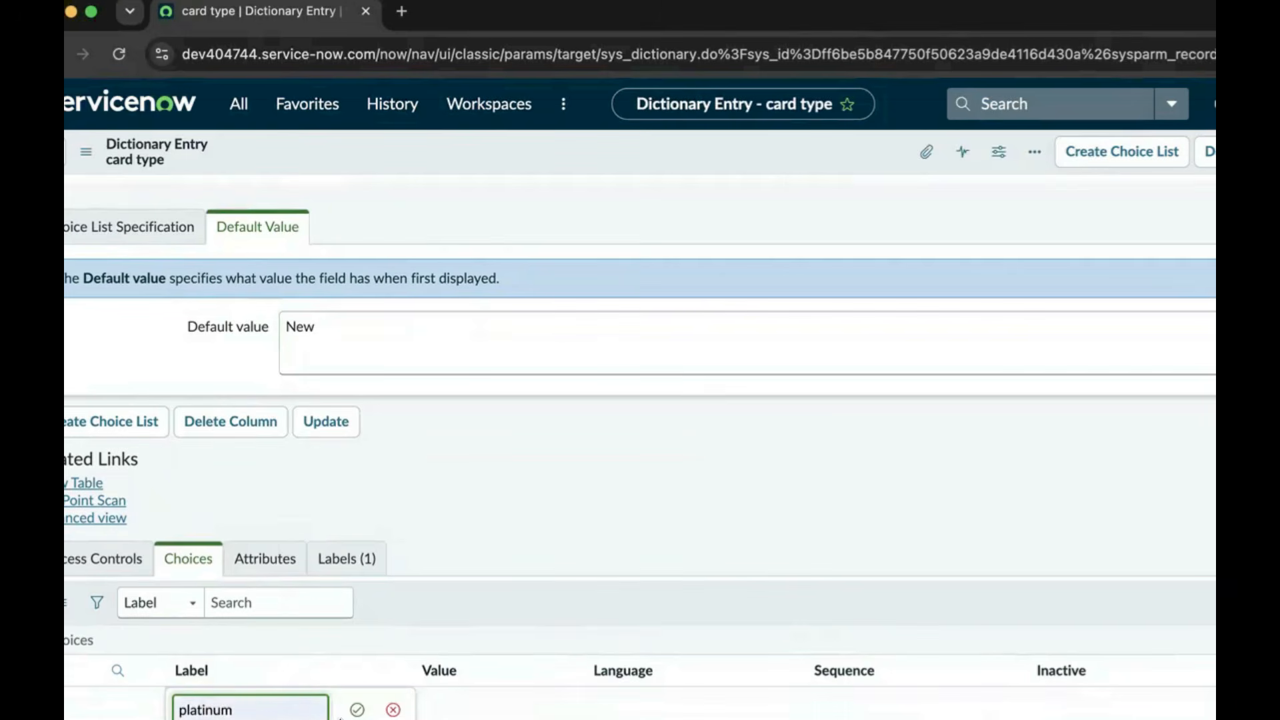
pyautogui.click(357, 709)
pyautogui.doubleClick(438, 708)
pyautogui.write('platinum')
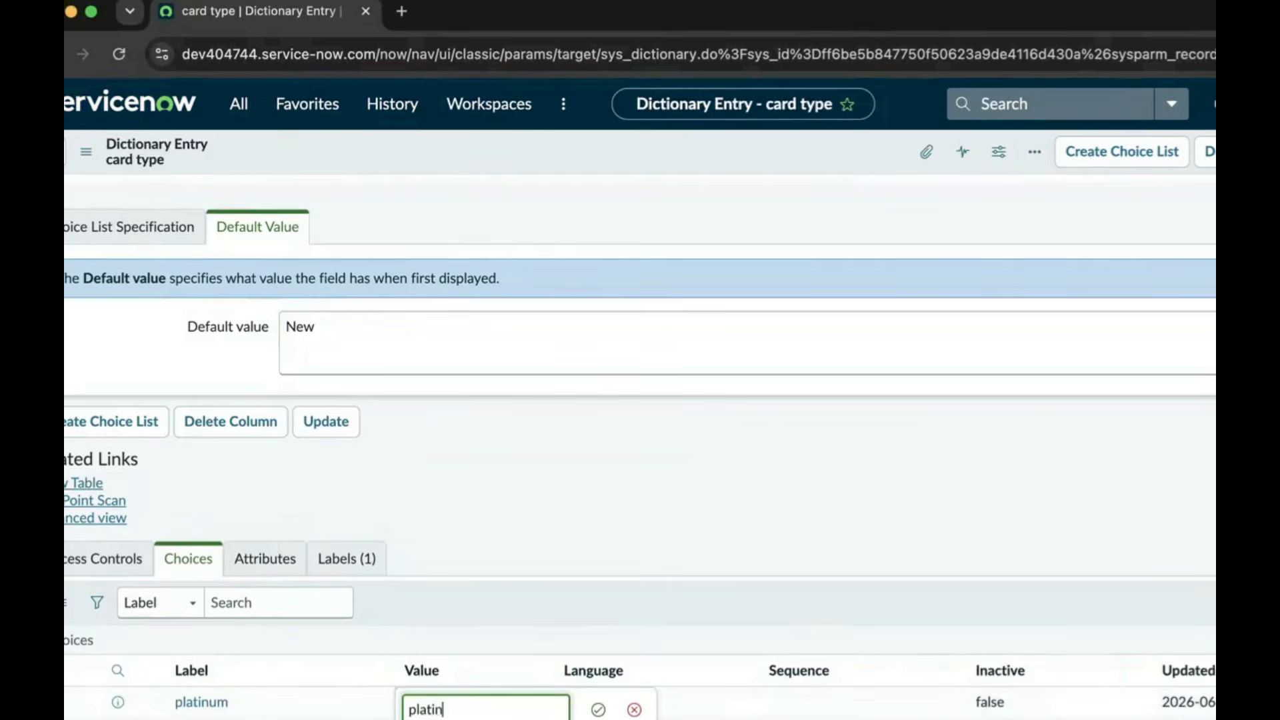
pyautogui.click(597, 709)
# Add a Gold card type choice with value Gold
pyautogui.scroll(-1, 250, 660)
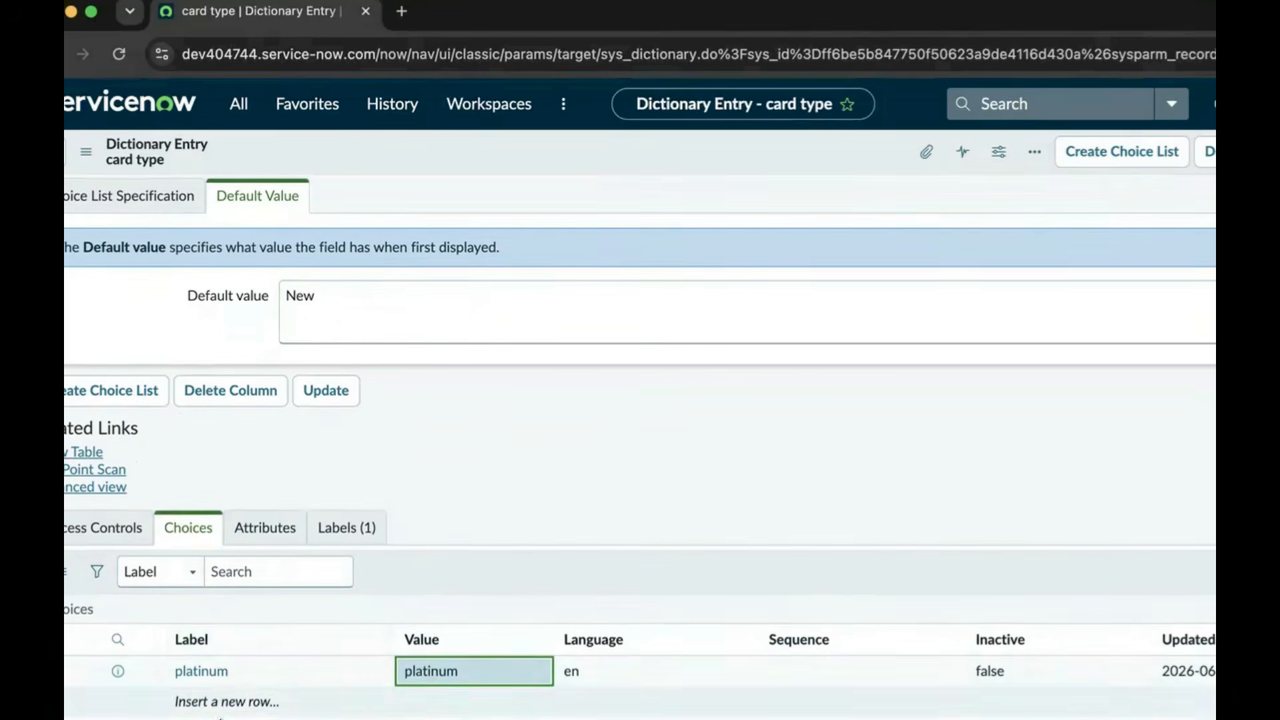
pyautogui.click(212, 707)
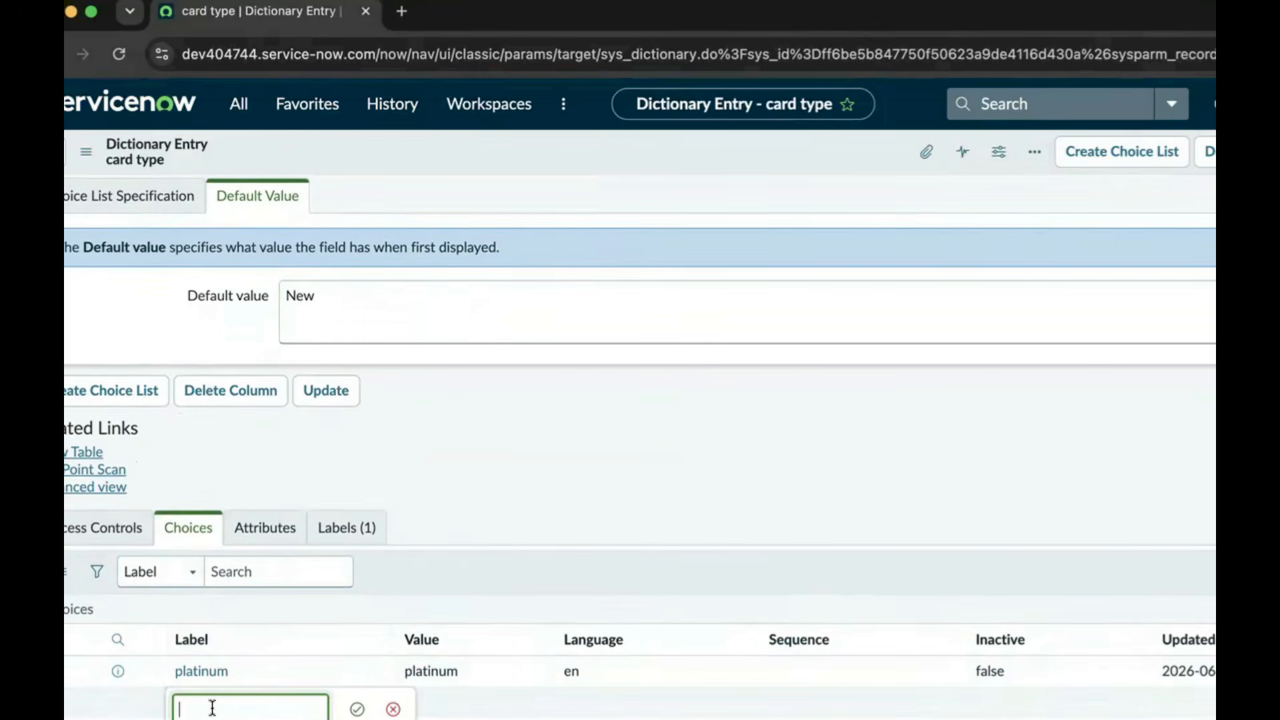
pyautogui.write('Gold')
pyautogui.click(357, 709)
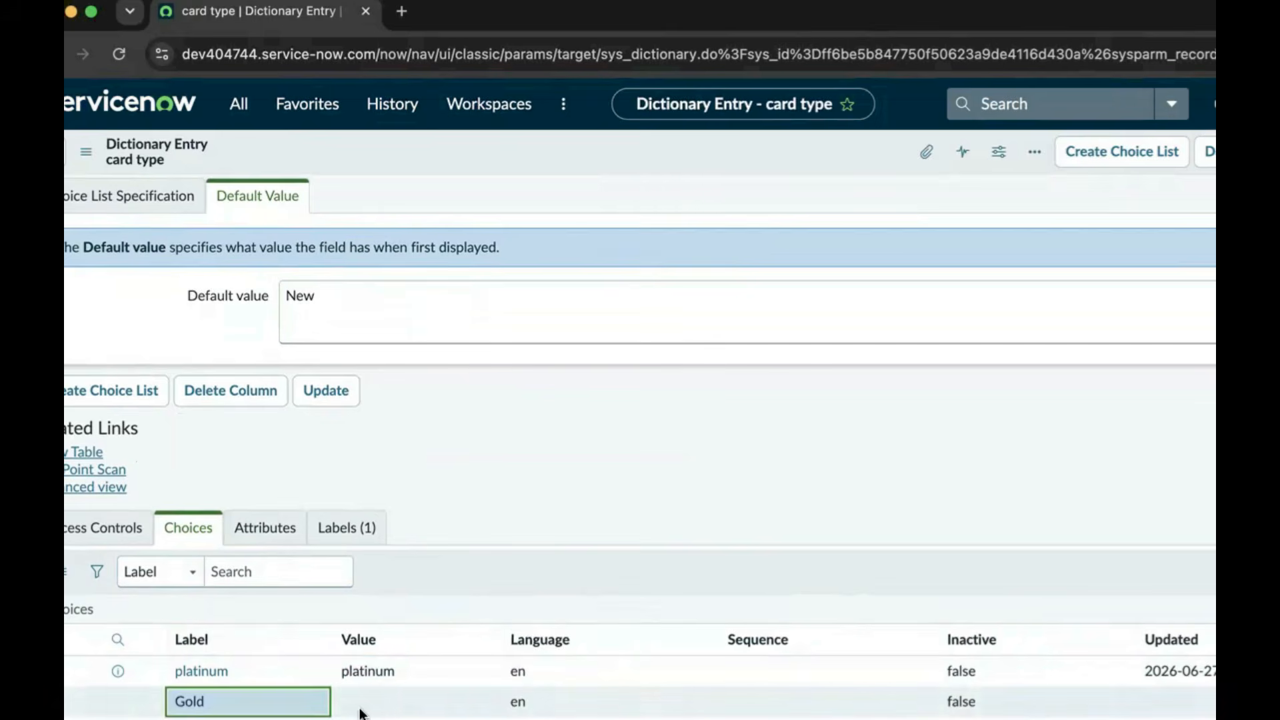
pyautogui.click(396, 707)
pyautogui.write('G')
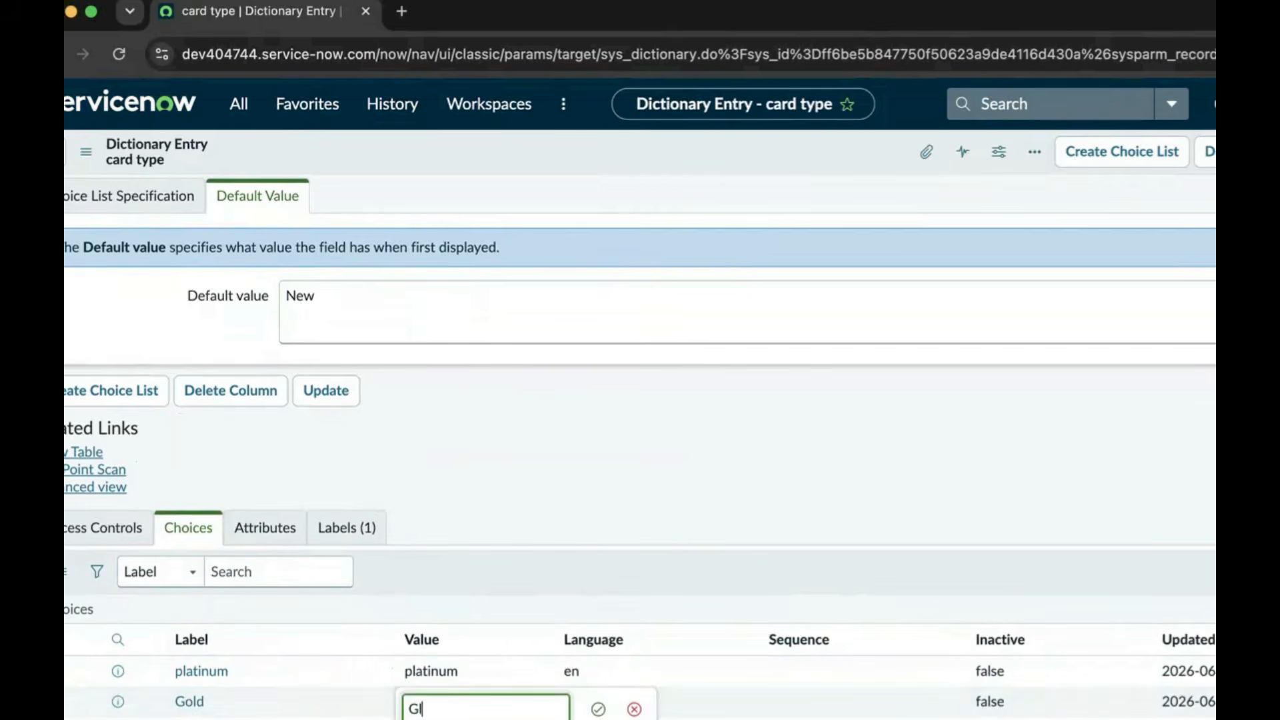
pyautogui.write('old')
pyautogui.click(598, 709)
# Add a sivler card type choice with value Silver
pyautogui.scroll(-1, 493, 593)
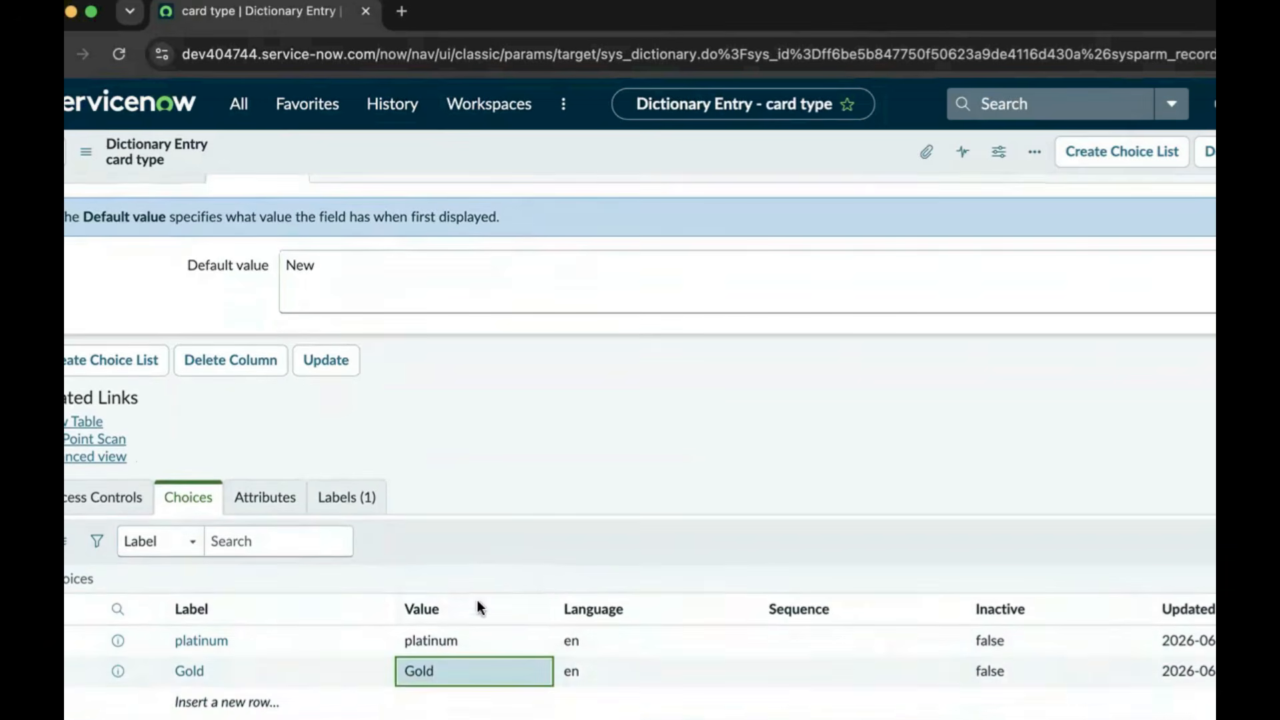
pyautogui.doubleClick(242, 701)
pyautogui.write('sivler')
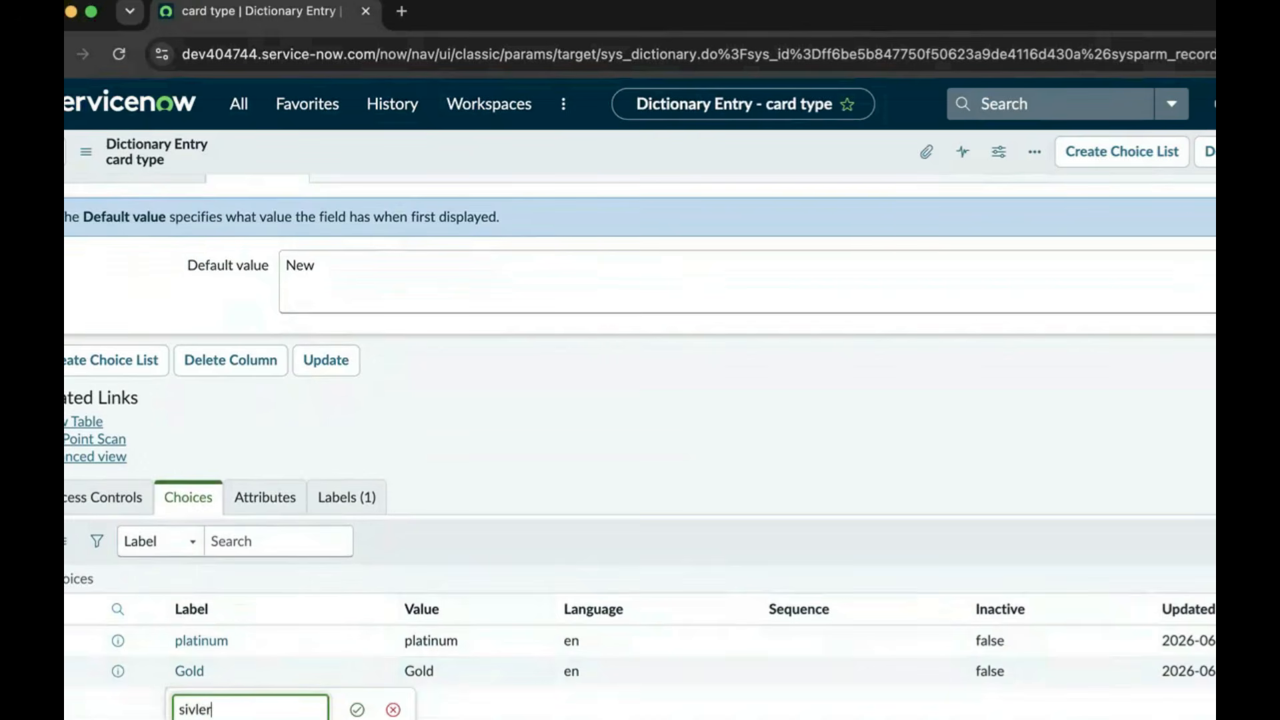
pyautogui.click(357, 709)
pyautogui.click(429, 702)
pyautogui.write('Silver')
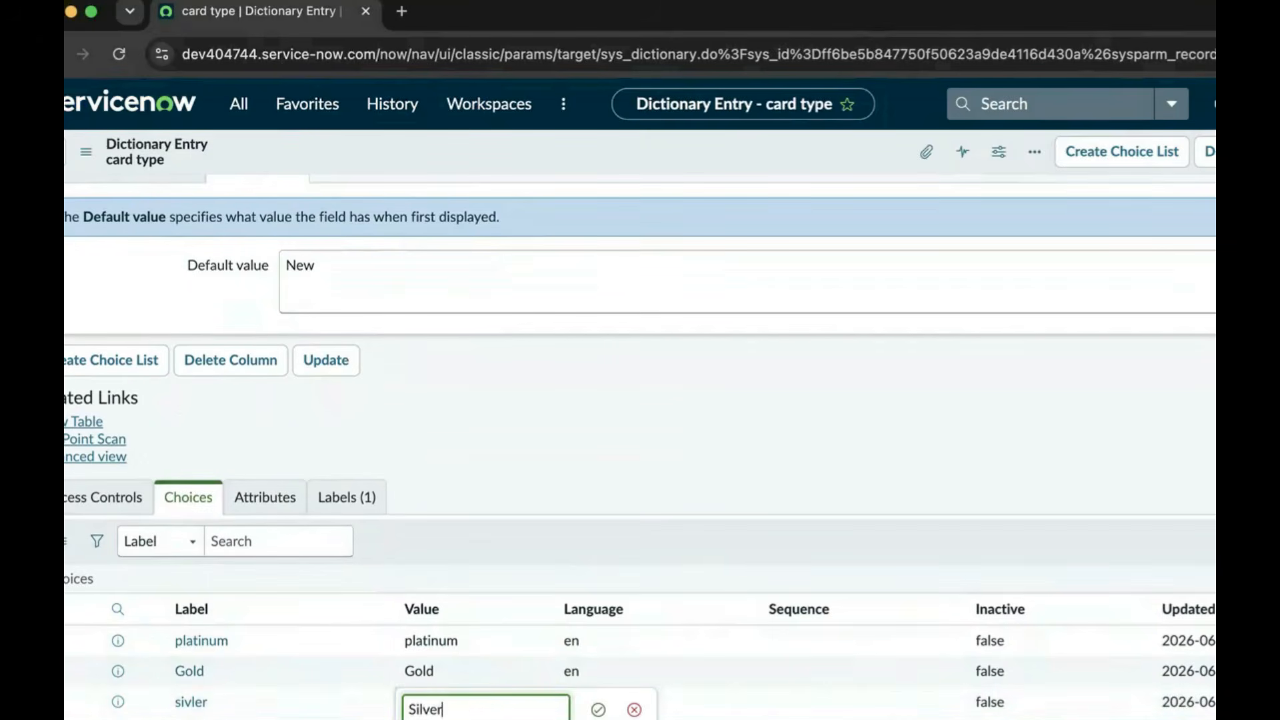
pyautogui.click(597, 709)
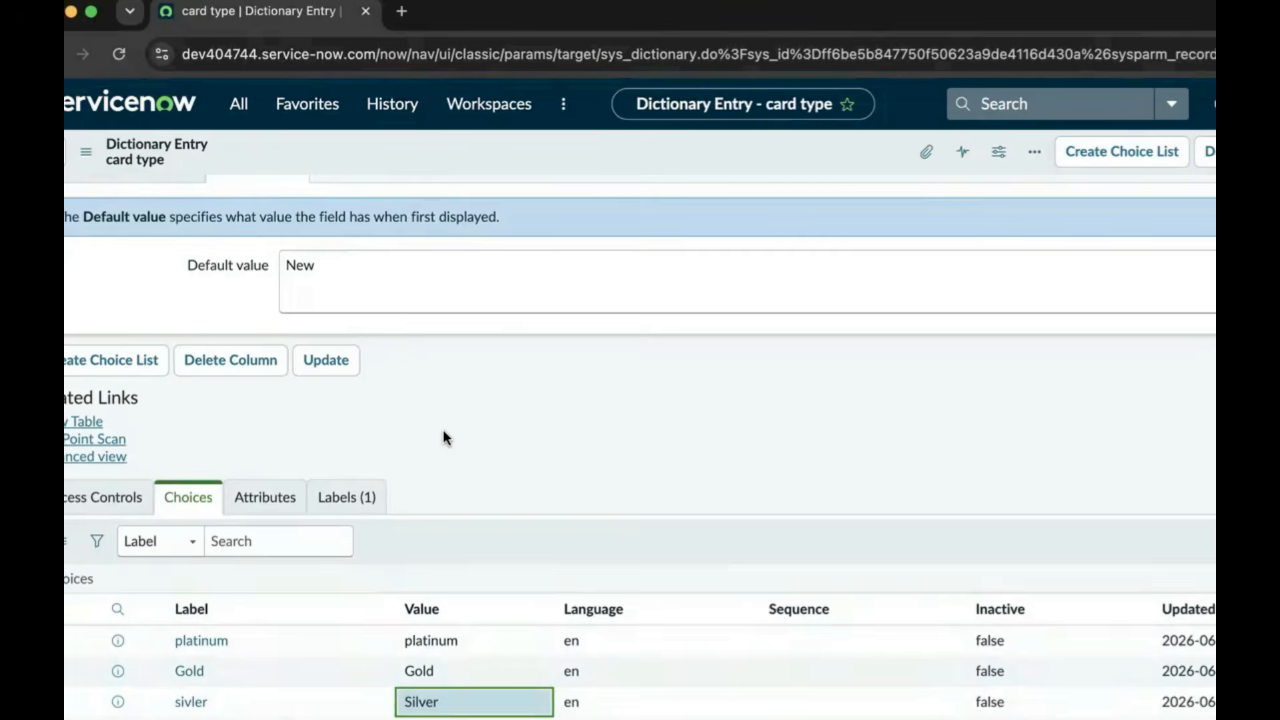
pyautogui.scroll(6, 443, 430)
pyautogui.scroll(-3, 350, 463)
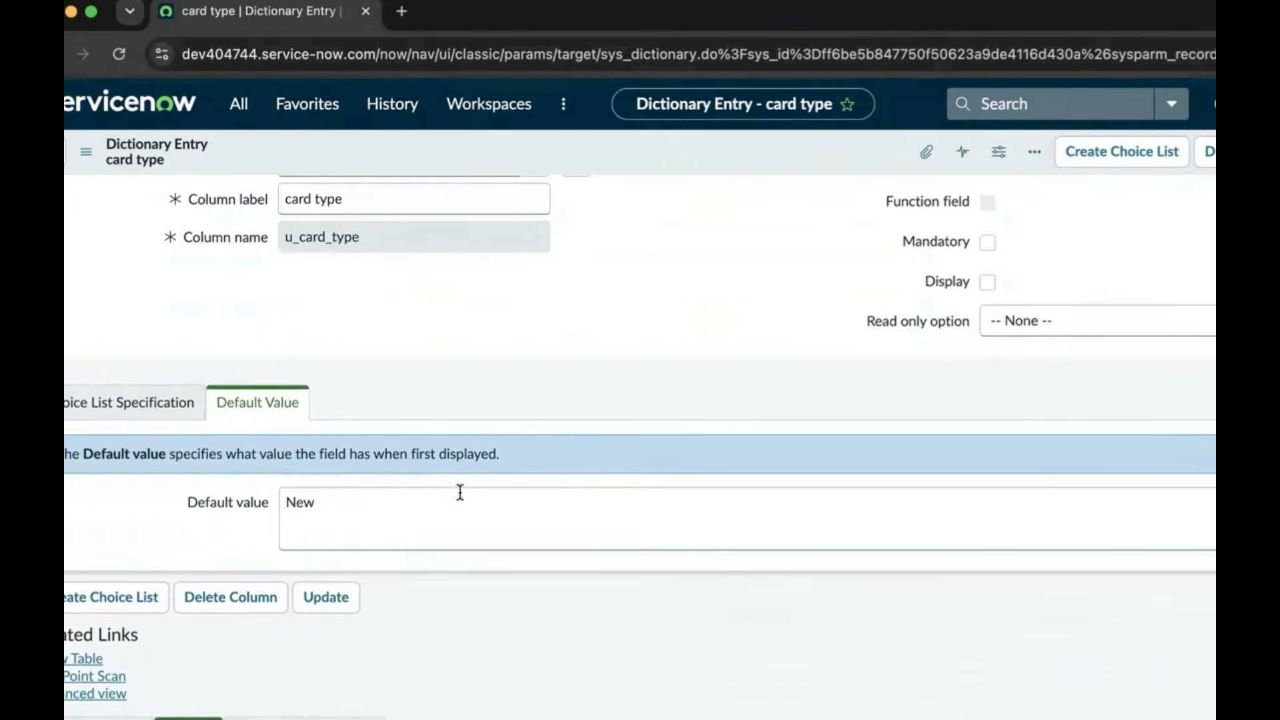
# Save the card type entry, then change the KYC Completed field type to True/False
pyautogui.click(339, 600)
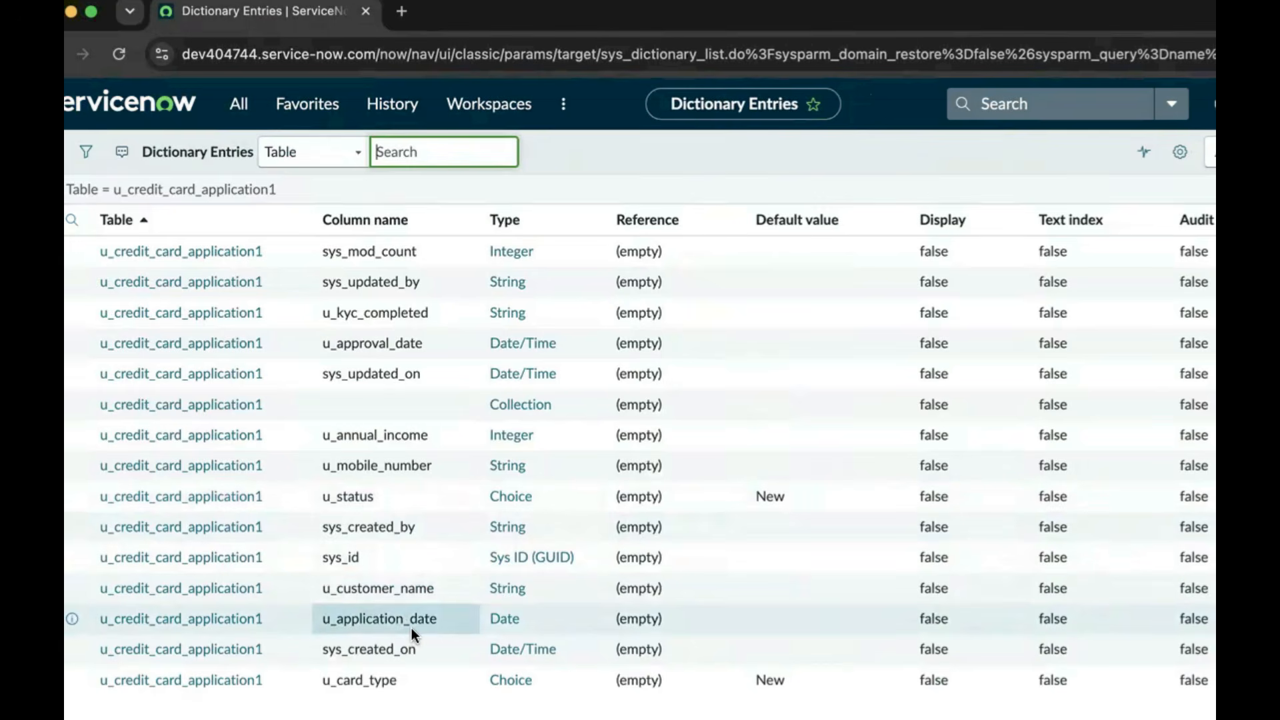
pyautogui.click(238, 320)
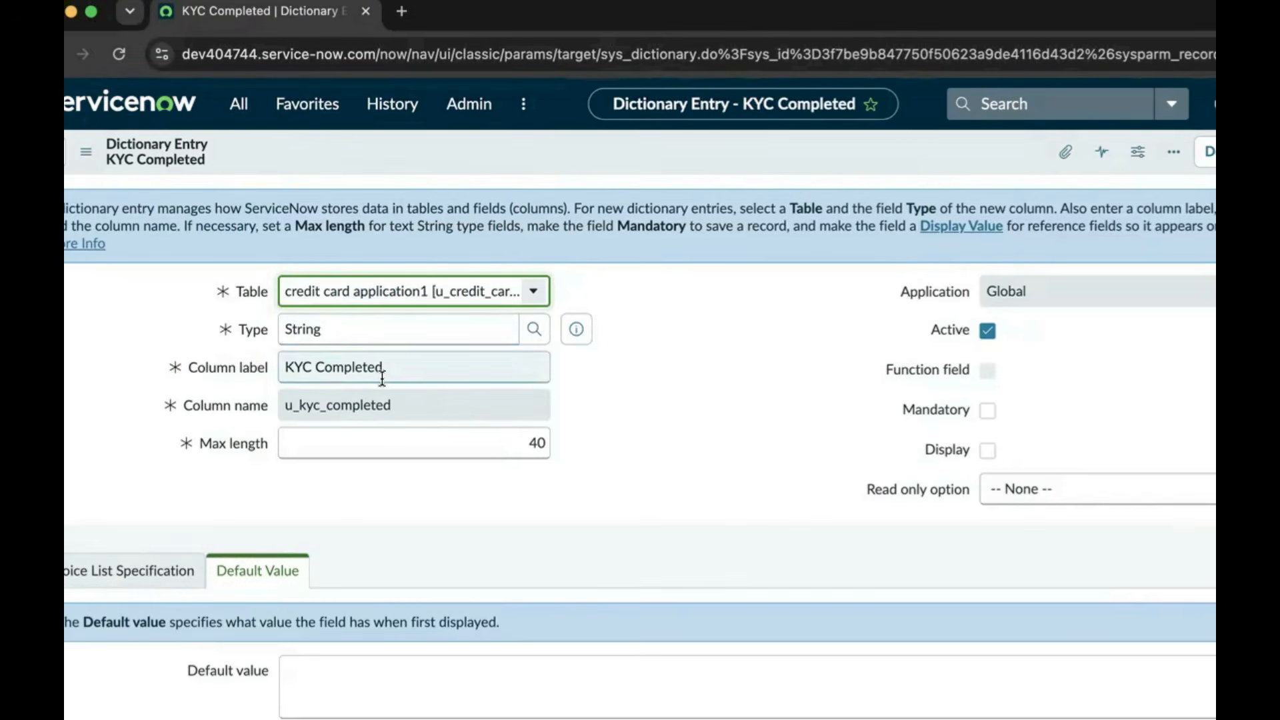
pyautogui.click(337, 328)
pyautogui.press('BackSpace')
pyautogui.press('BackSpace')
pyautogui.press('BackSpace')
pyautogui.press('BackSpace')
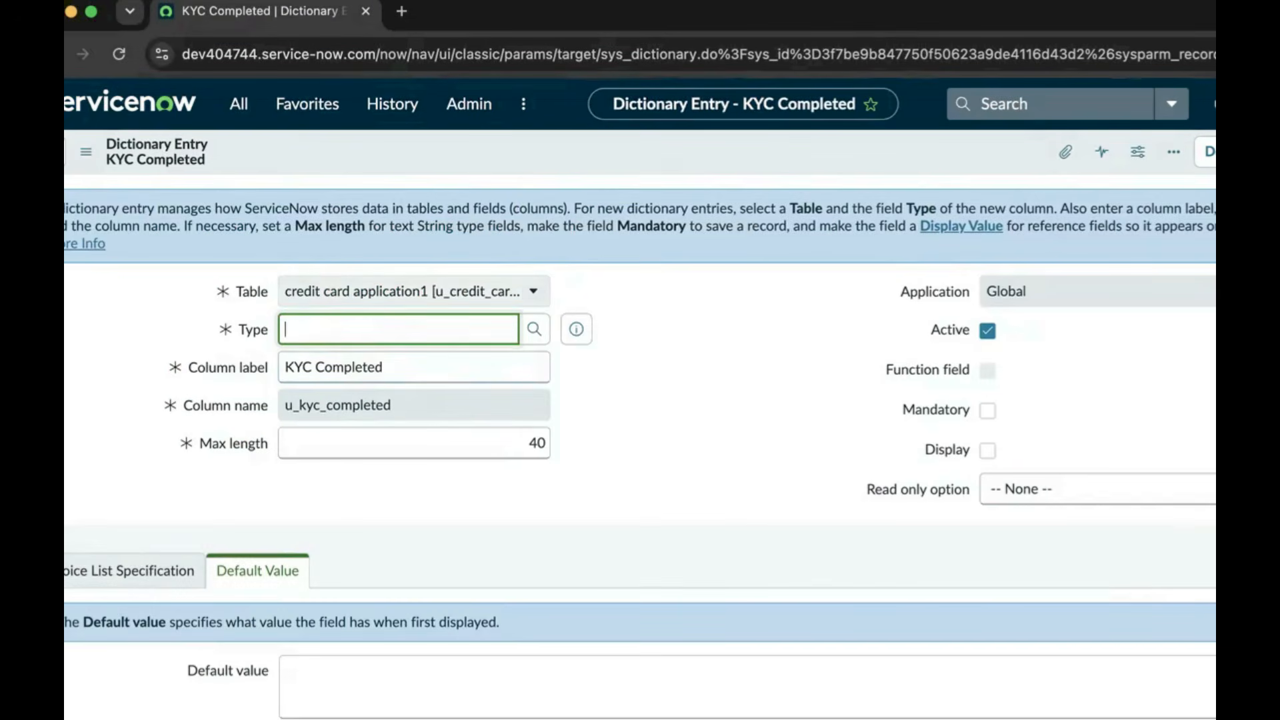
pyautogui.write('True')
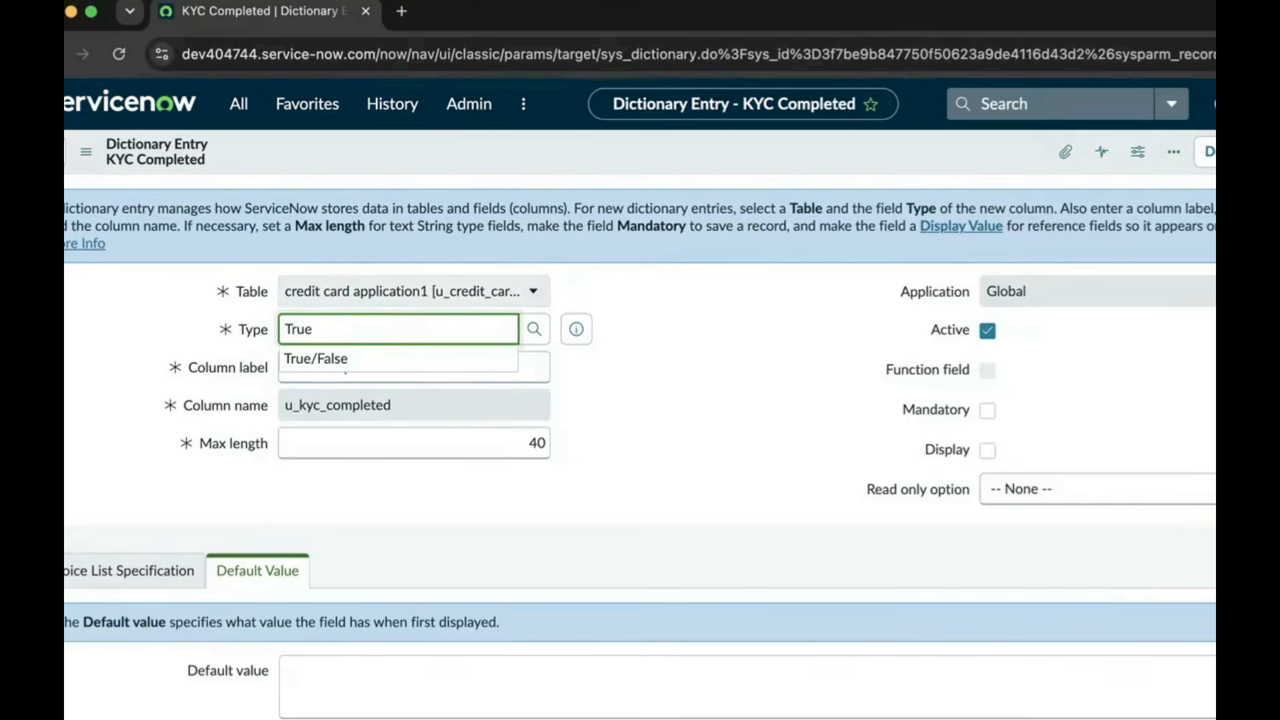
pyautogui.click(328, 359)
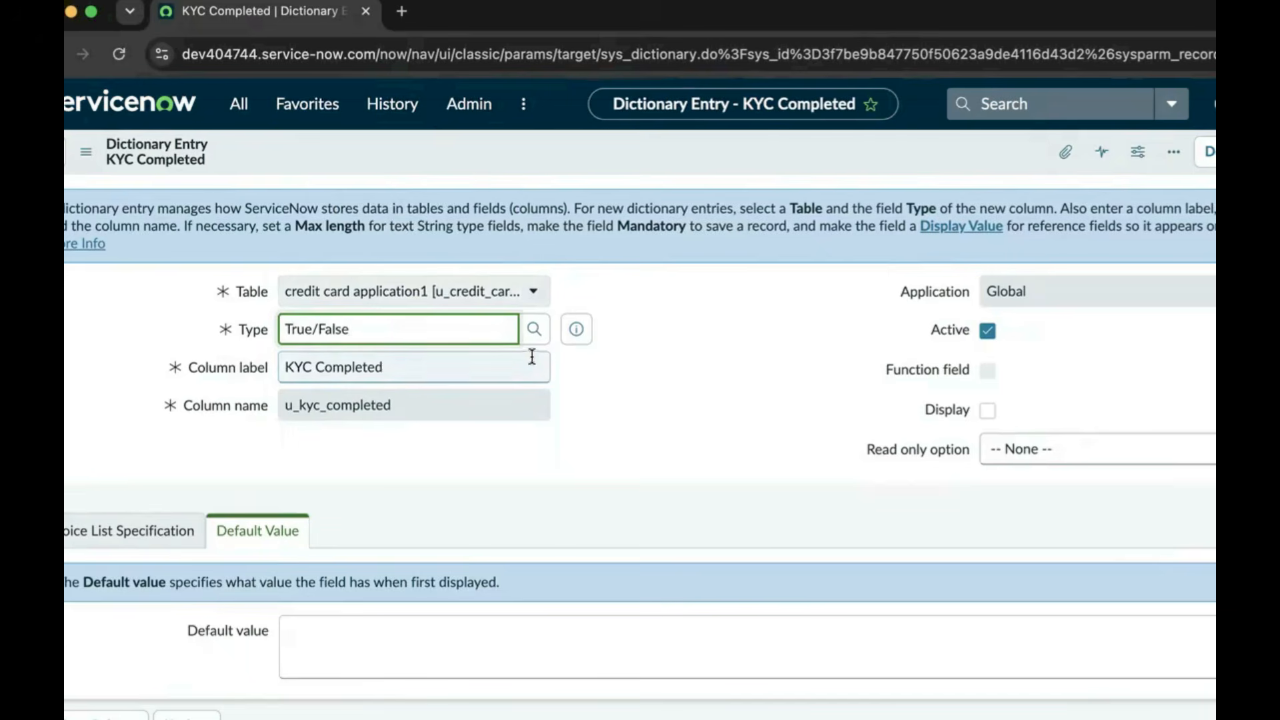
# Add a True choice with value True to KYC Completed
pyautogui.scroll(-5, 607, 461)
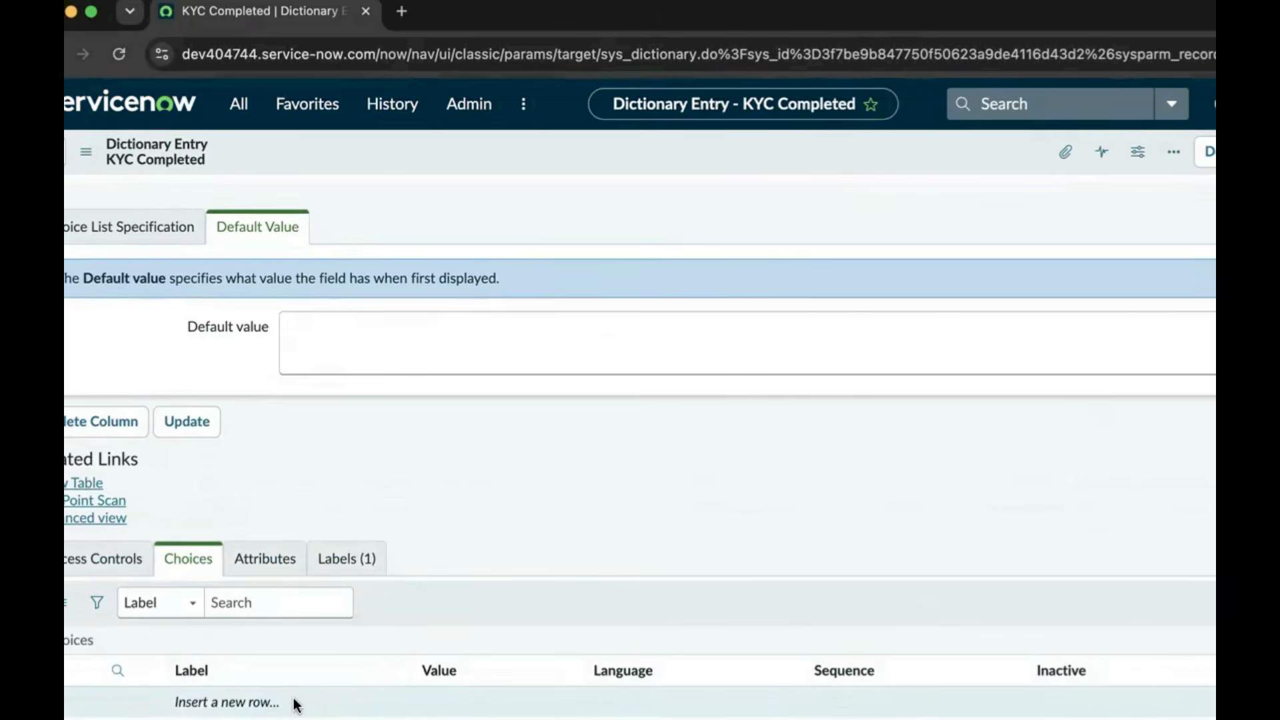
pyautogui.click(260, 701)
pyautogui.write('True')
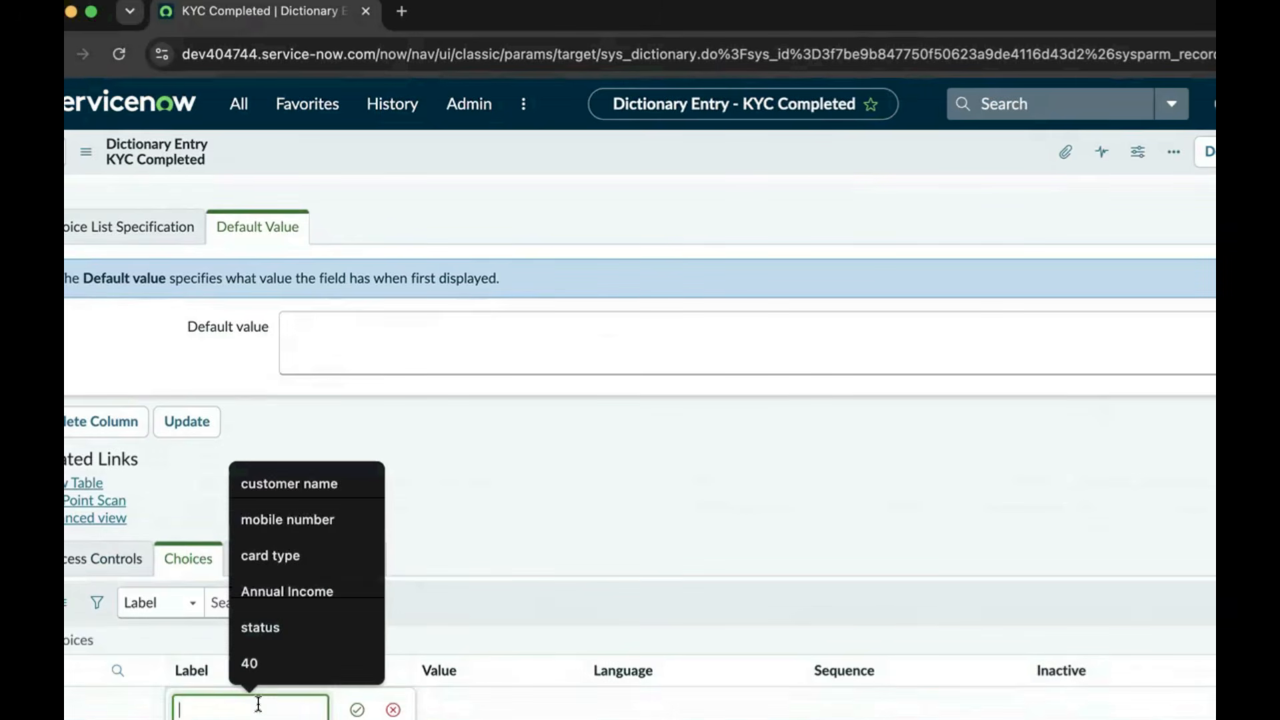
pyautogui.click(357, 709)
pyautogui.click(406, 710)
pyautogui.write('T')
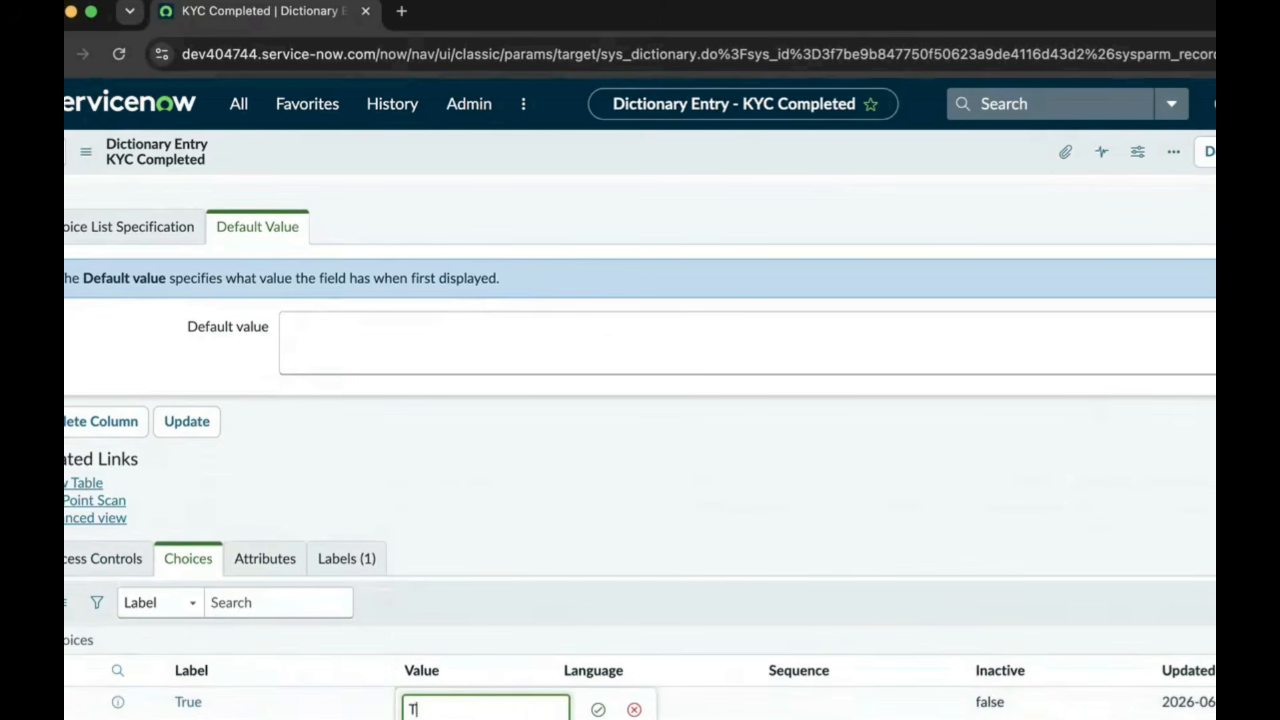
pyautogui.write('rue')
pyautogui.click(599, 710)
# Add a False choice with value False, then update the KYC Completed entry
pyautogui.scroll(-1, 467, 671)
pyautogui.click(233, 700)
pyautogui.write('Fa')
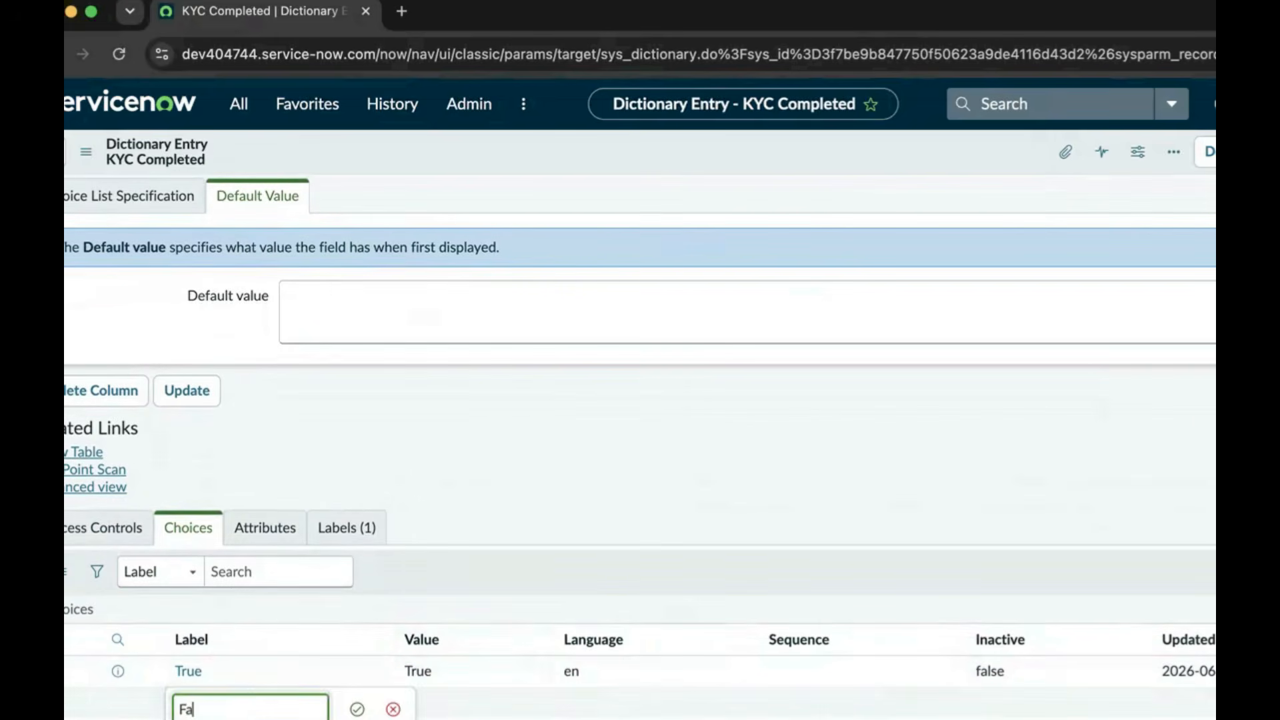
pyautogui.write('lse')
pyautogui.click(356, 708)
pyautogui.doubleClick(419, 700)
pyautogui.write('Fa')
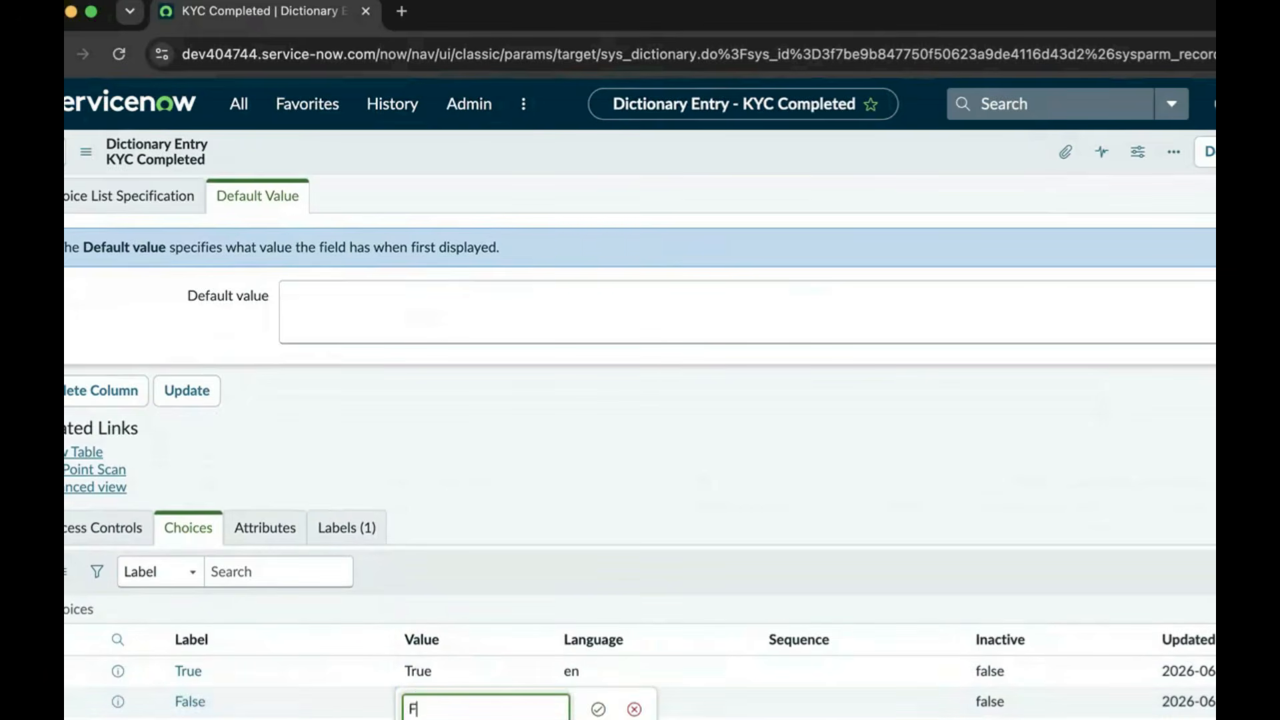
pyautogui.write('lse')
pyautogui.click(598, 708)
pyautogui.scroll(-1, 507, 517)
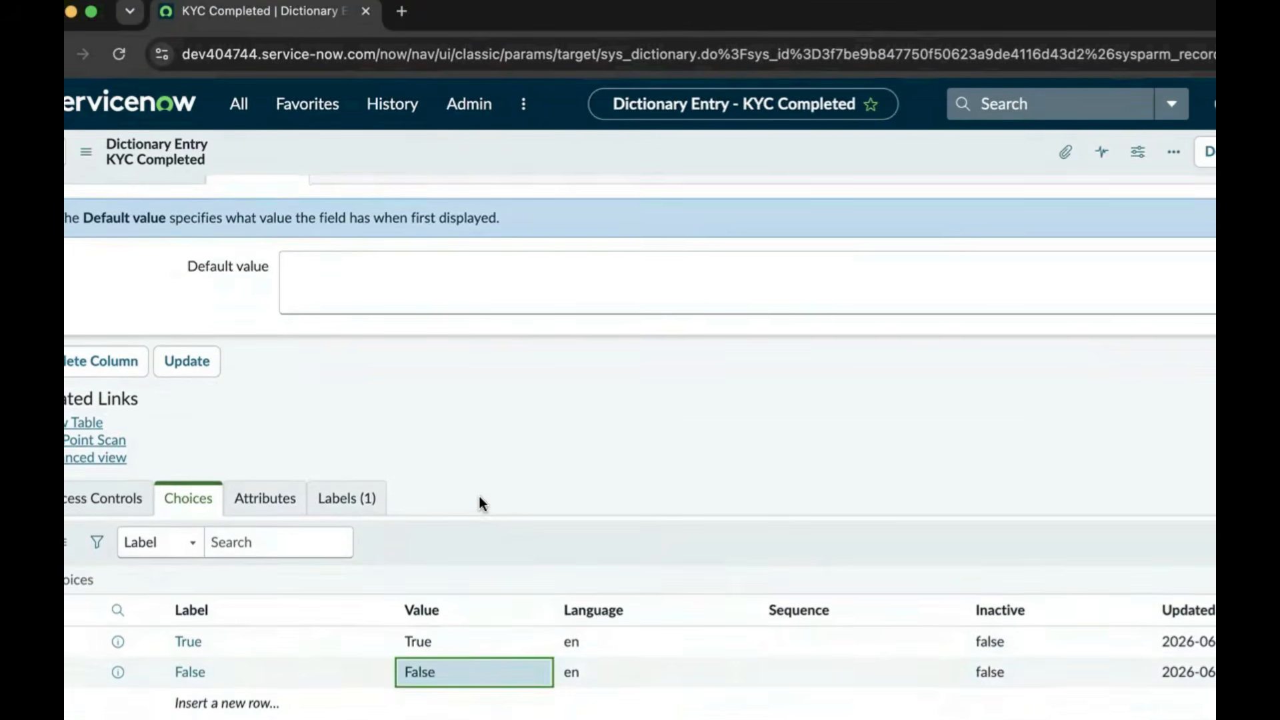
pyautogui.scroll(5, 433, 498)
pyautogui.scroll(-5, 362, 513)
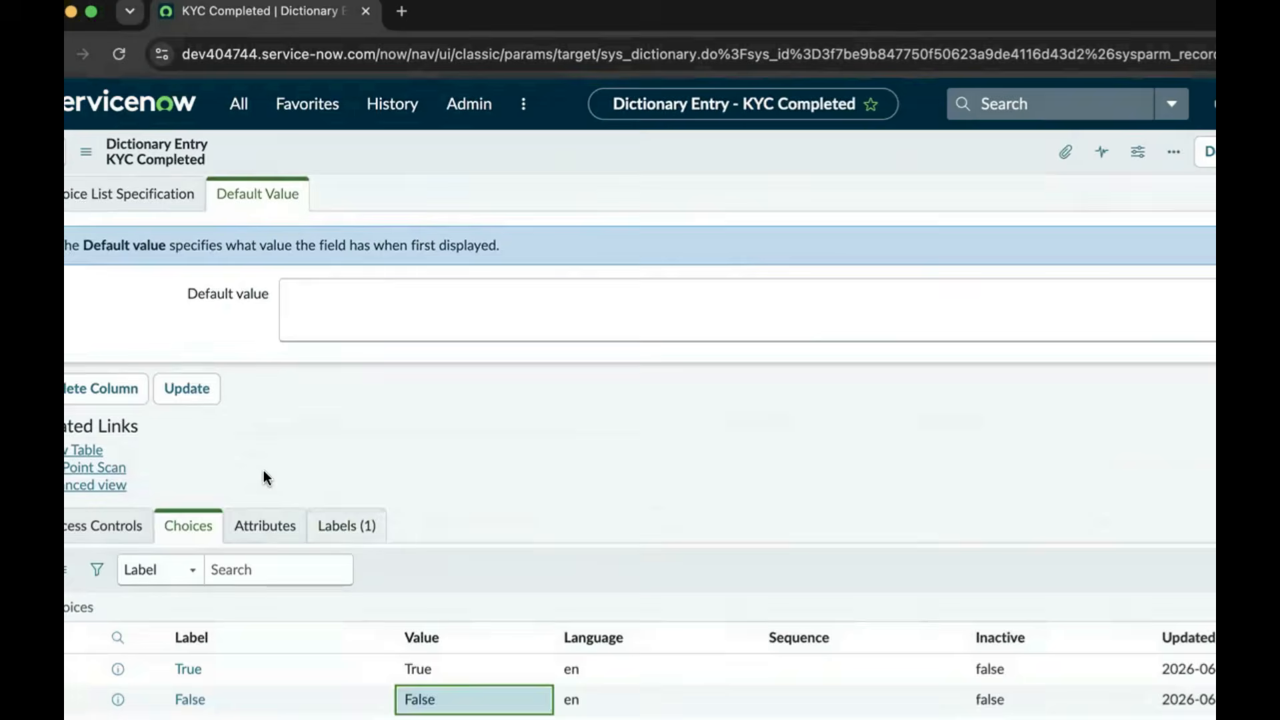
pyautogui.click(190, 389)
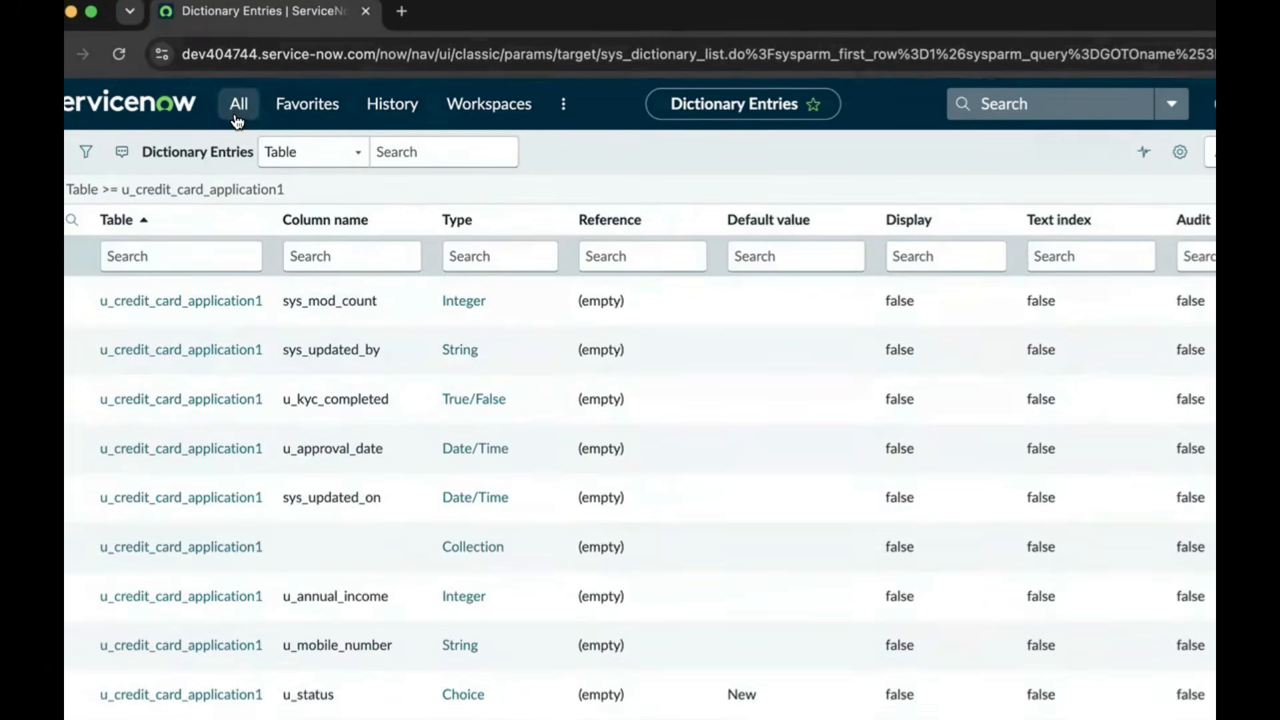
# Search the System Definition Tables list for the label 'credit card application'
pyautogui.click(238, 110)
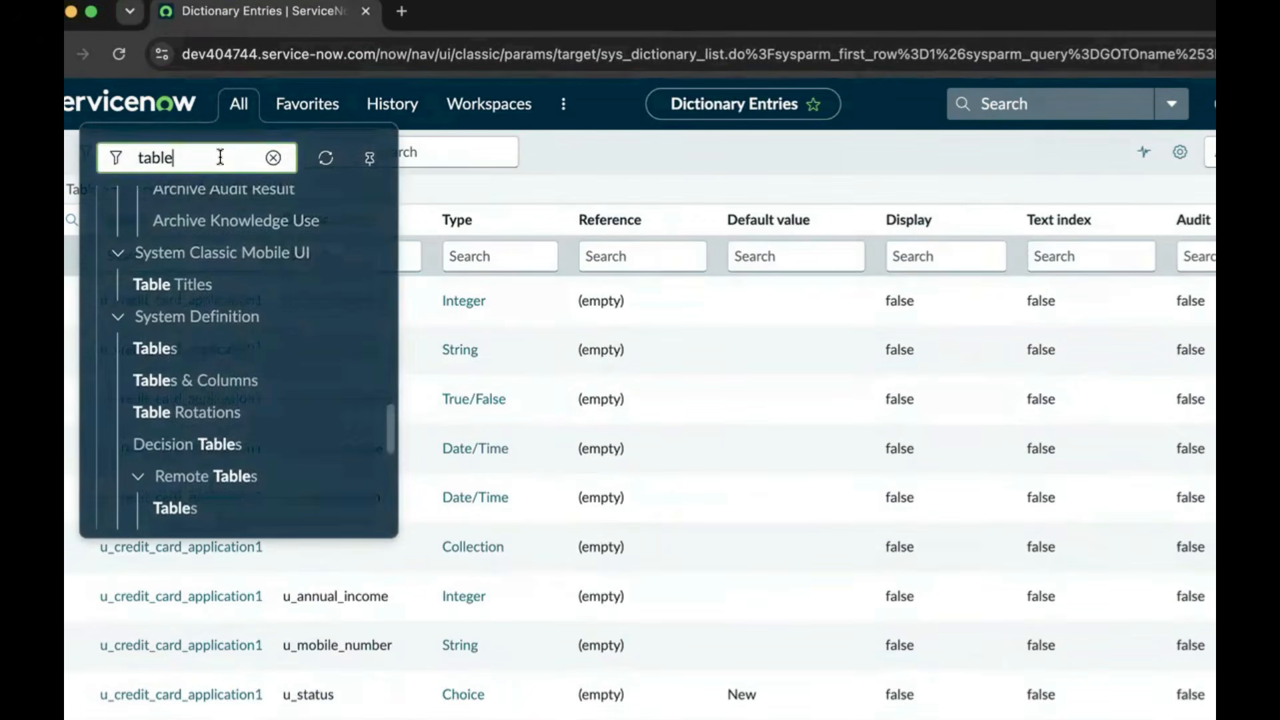
pyautogui.click(168, 347)
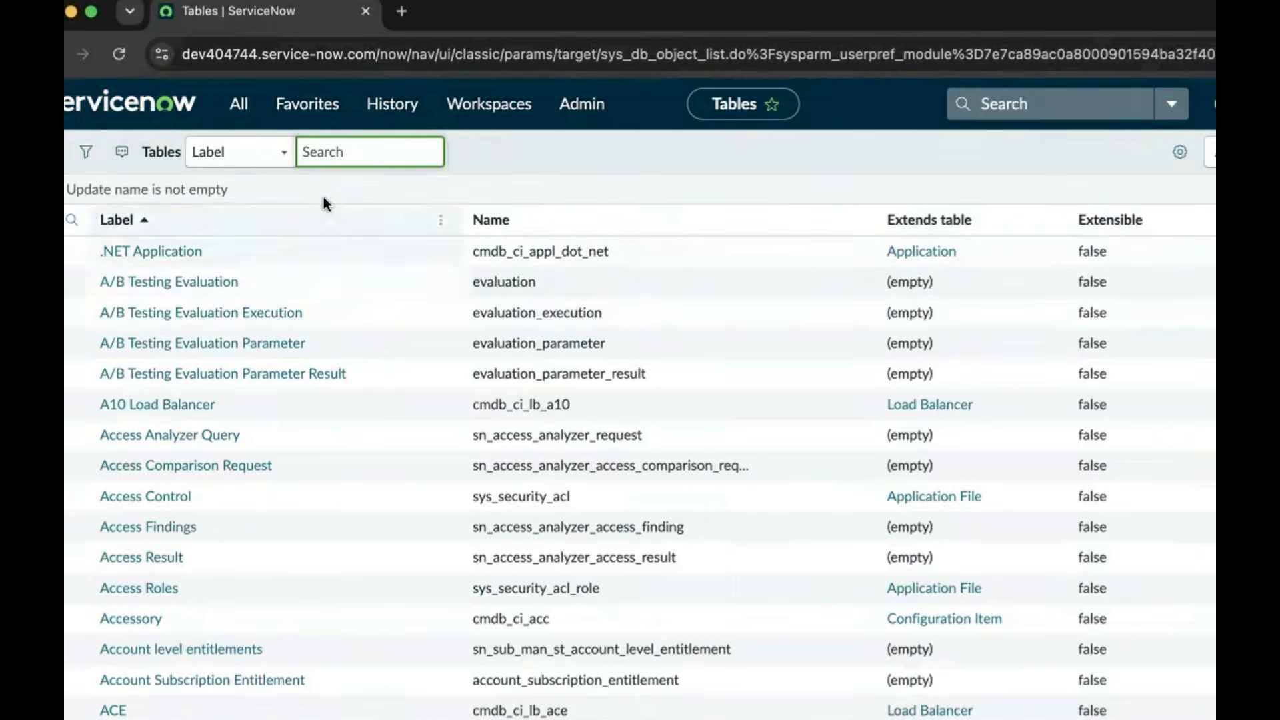
pyautogui.write('dredu====')
pyautogui.press('BackSpace')
pyautogui.press('BackSpace')
pyautogui.press('BackSpace')
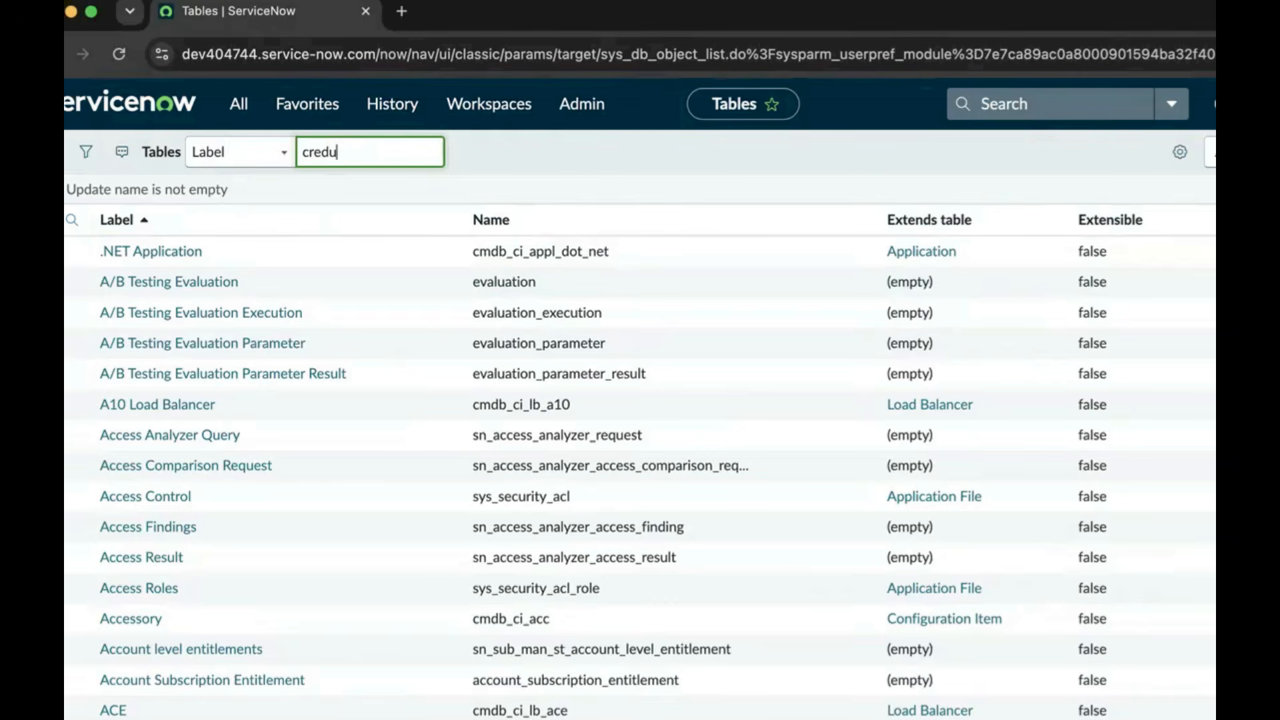
pyautogui.write('t')
pyautogui.write('i')
pyautogui.write('t card app')
pyautogui.write('lication')
pyautogui.press('Return')
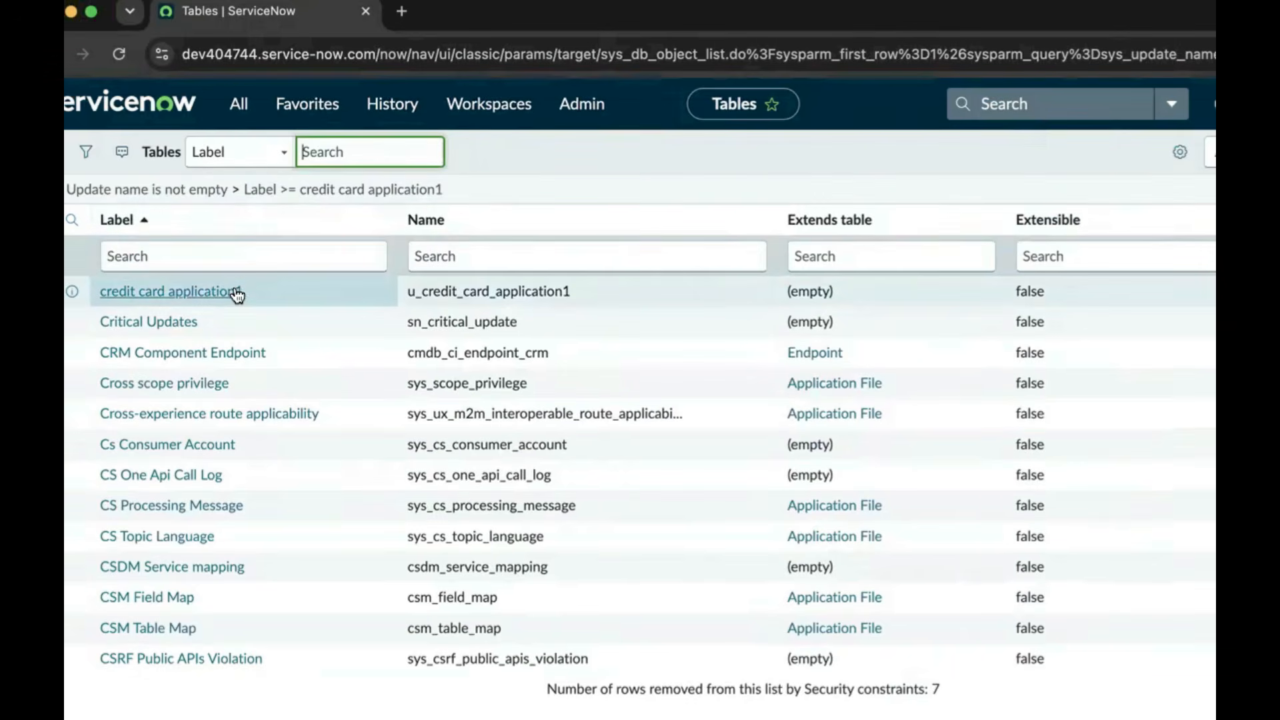
# Open the credit card application1 table and start a new record from its Related Links
pyautogui.click(228, 296)
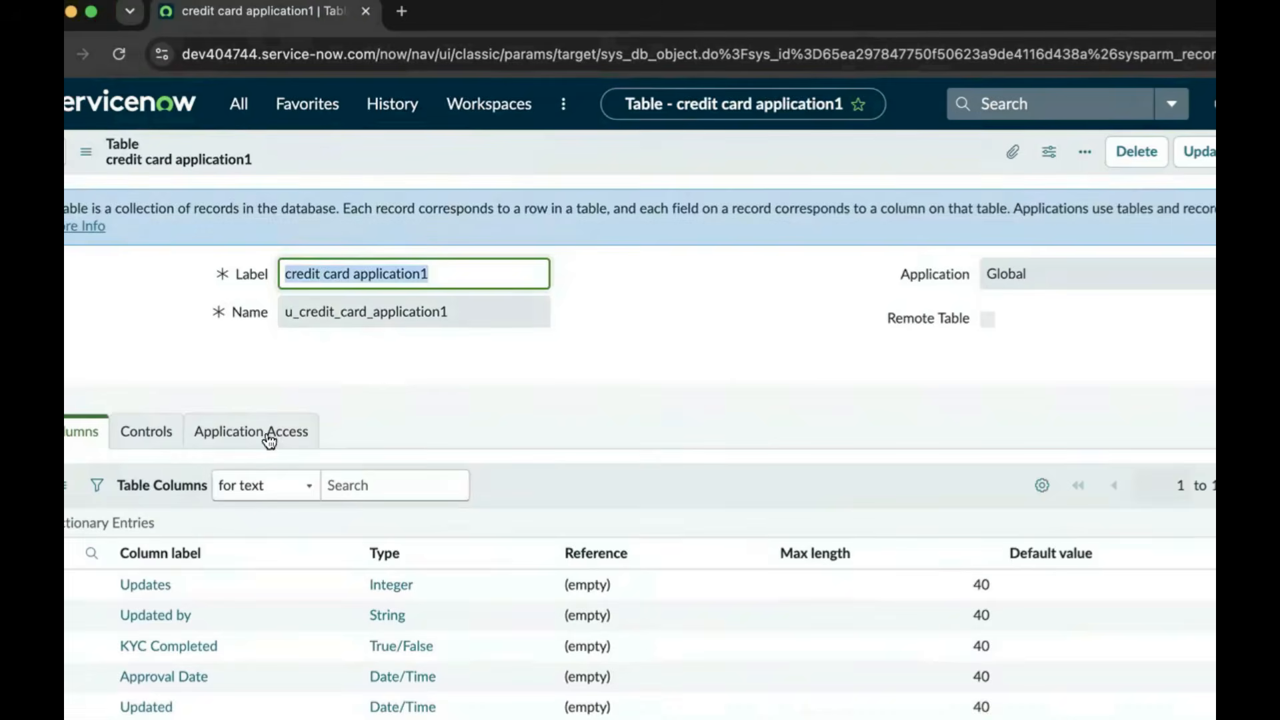
pyautogui.scroll(-10, 409, 470)
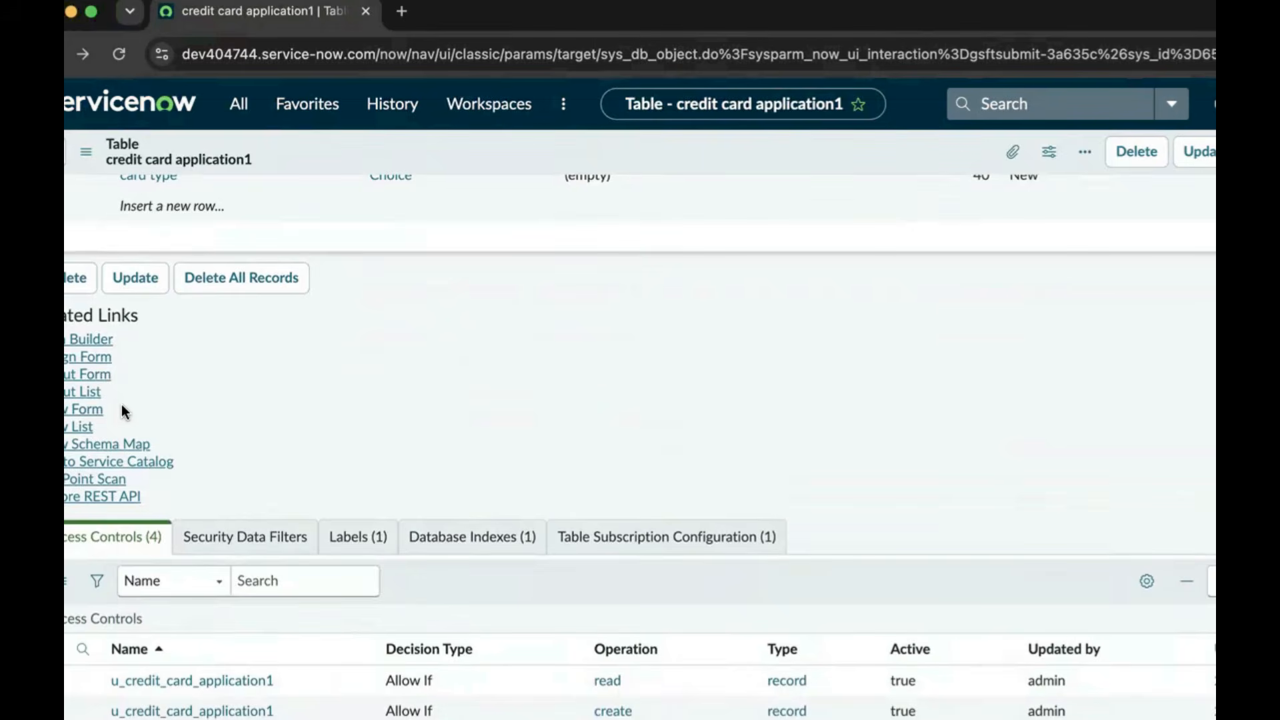
pyautogui.click(96, 417)
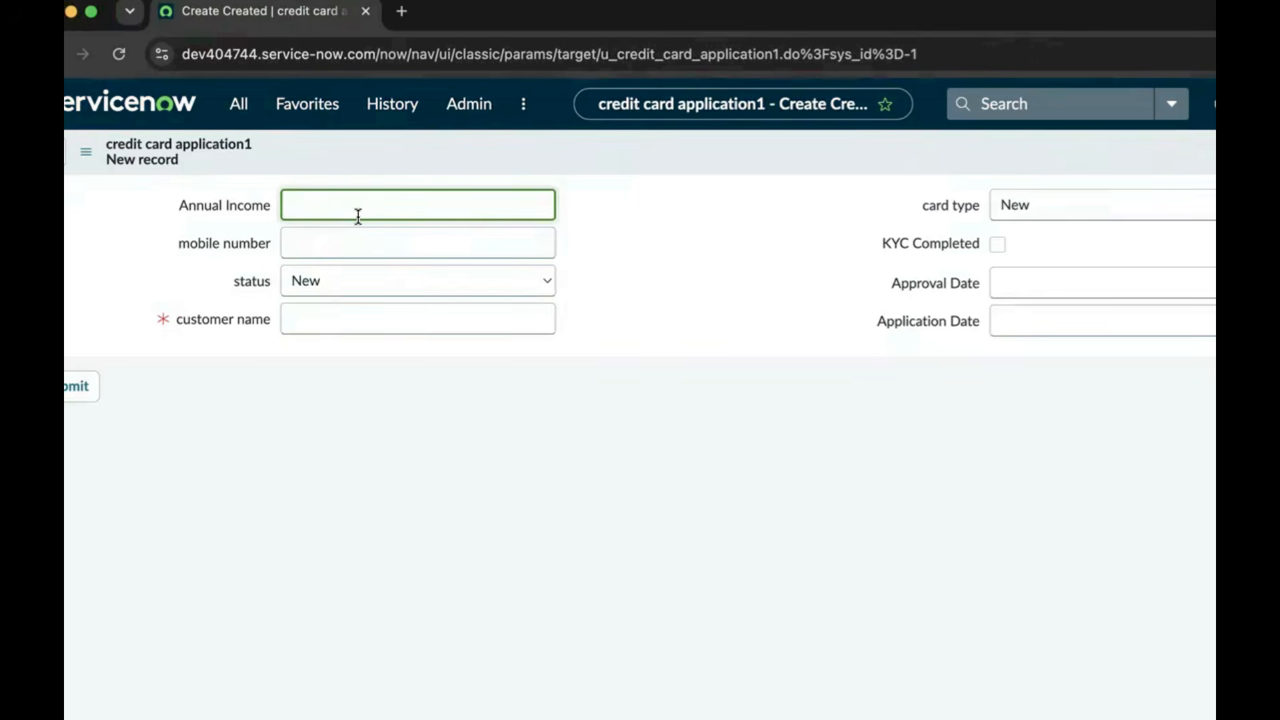
# Enter Annual Income 150000 and the applicant's mobile number
pyautogui.write('1')
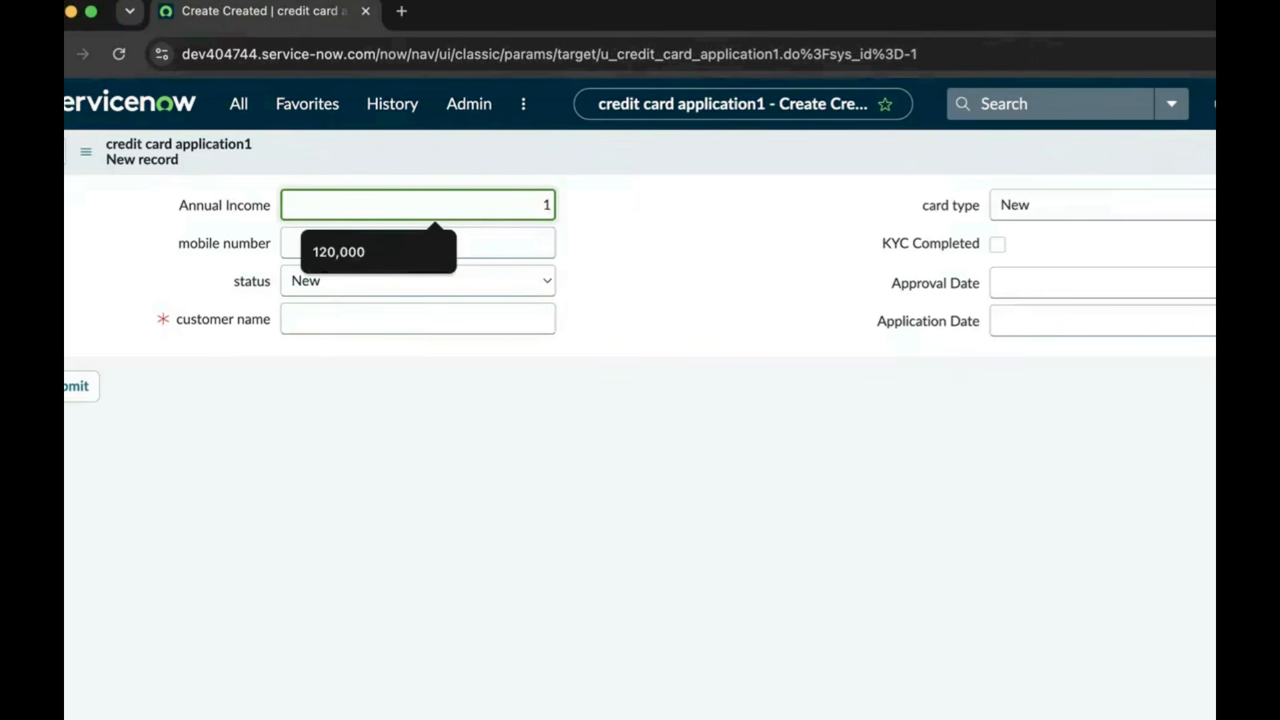
pyautogui.write('50000')
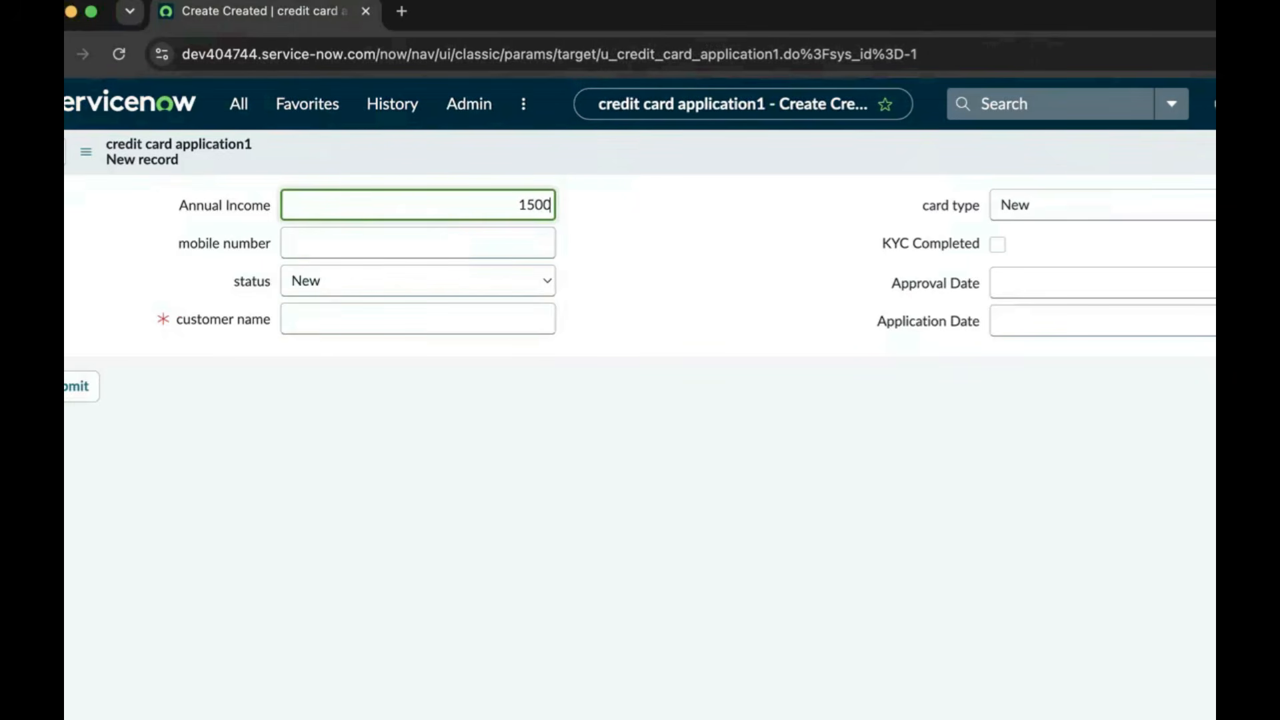
pyautogui.click(322, 246)
pyautogui.write('4544')
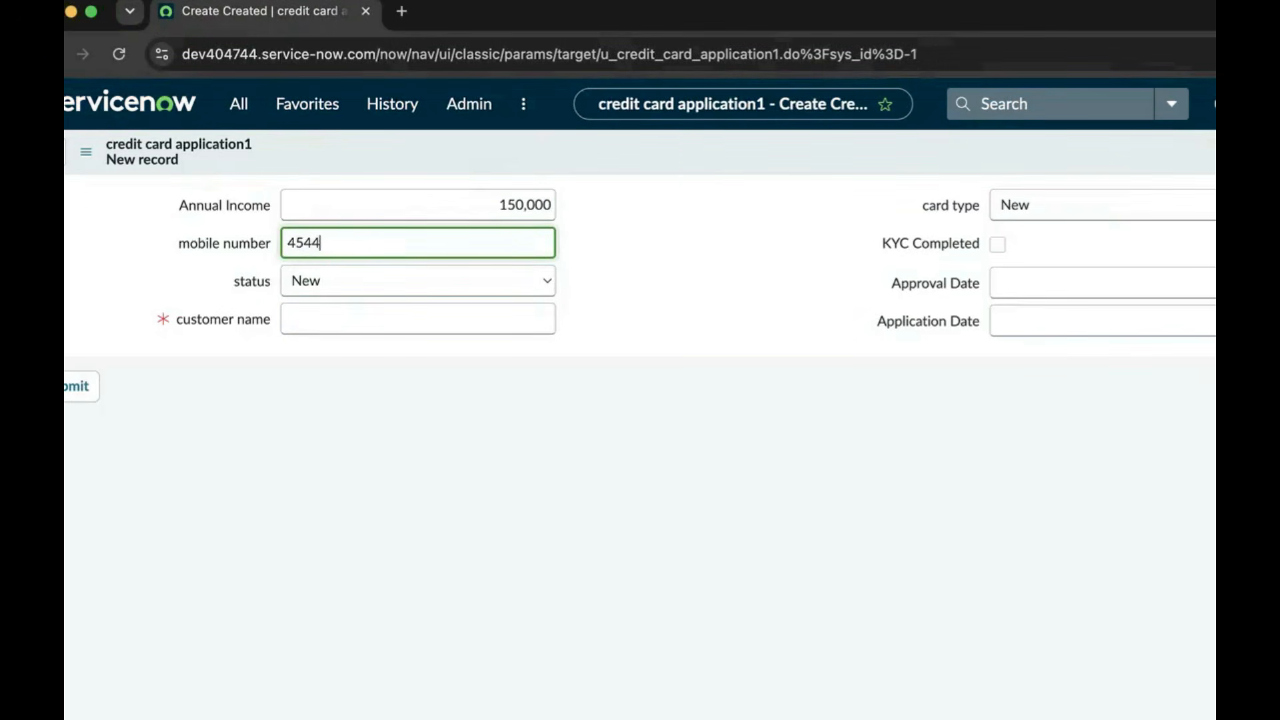
pyautogui.write('54444')
# Check the status and card type choices, leaving both at New
pyautogui.click(331, 276)
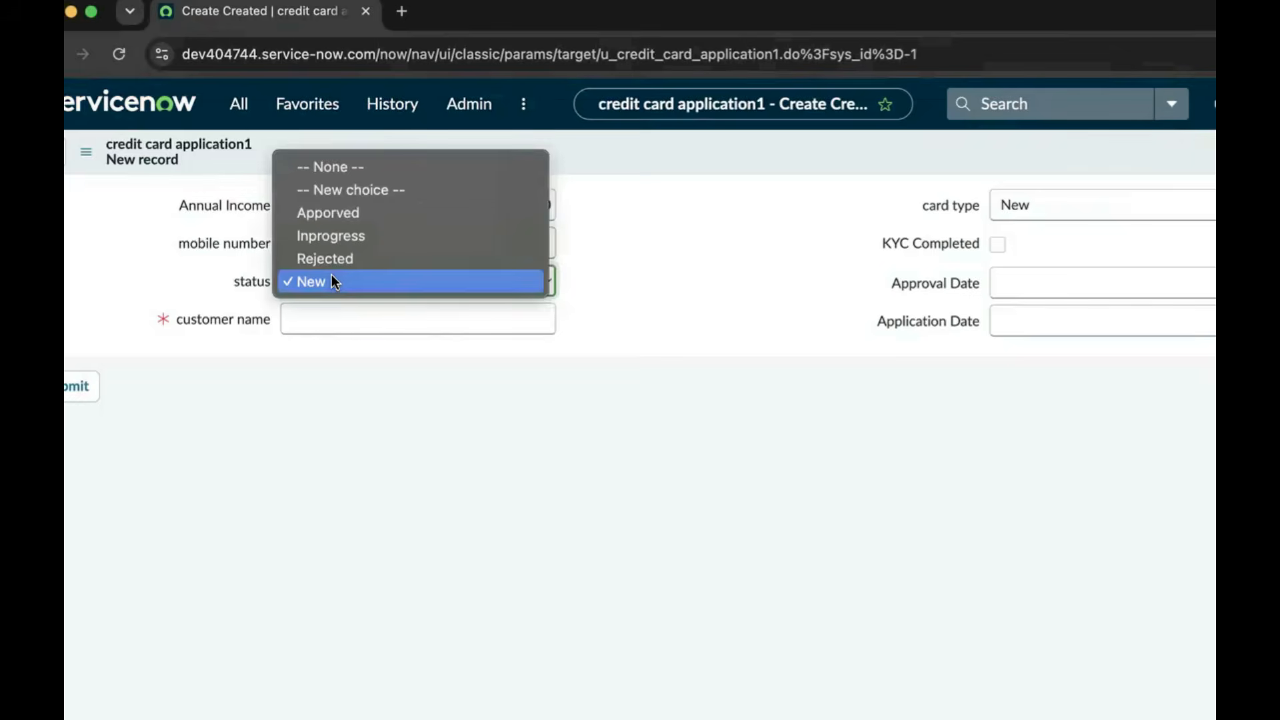
pyautogui.click(572, 289)
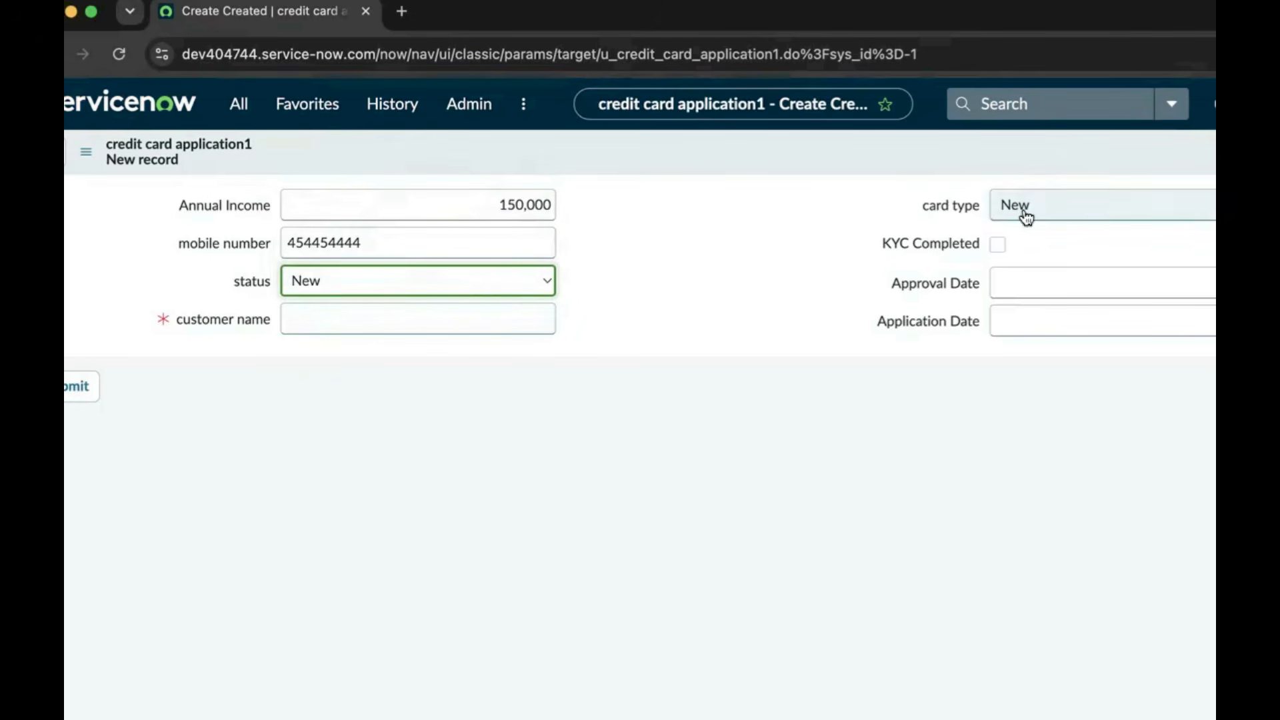
pyautogui.click(540, 285)
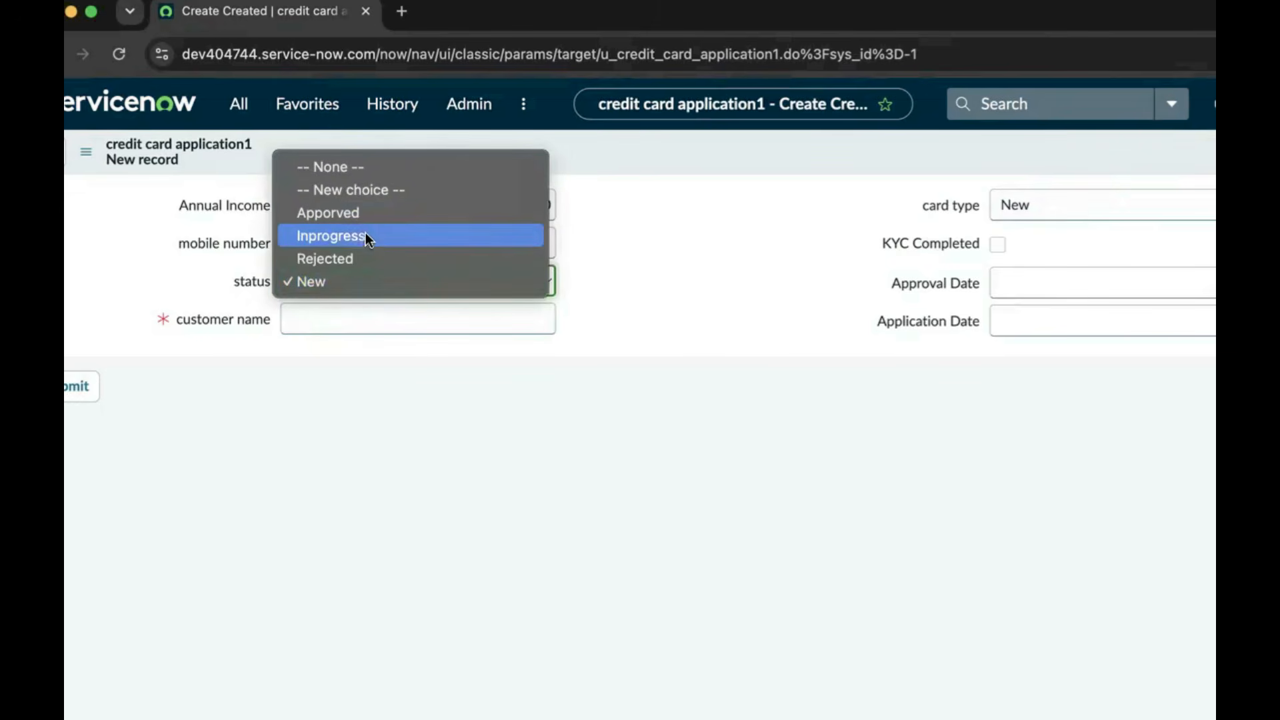
pyautogui.click(738, 272)
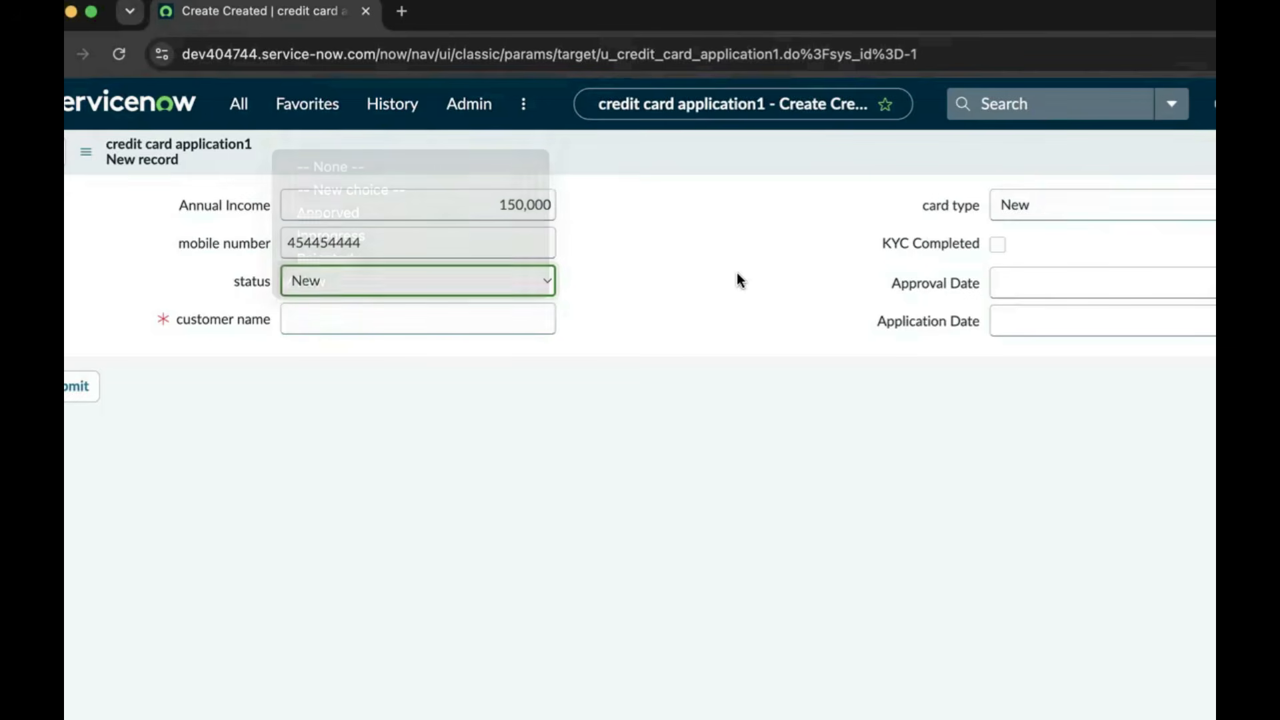
pyautogui.click(1119, 215)
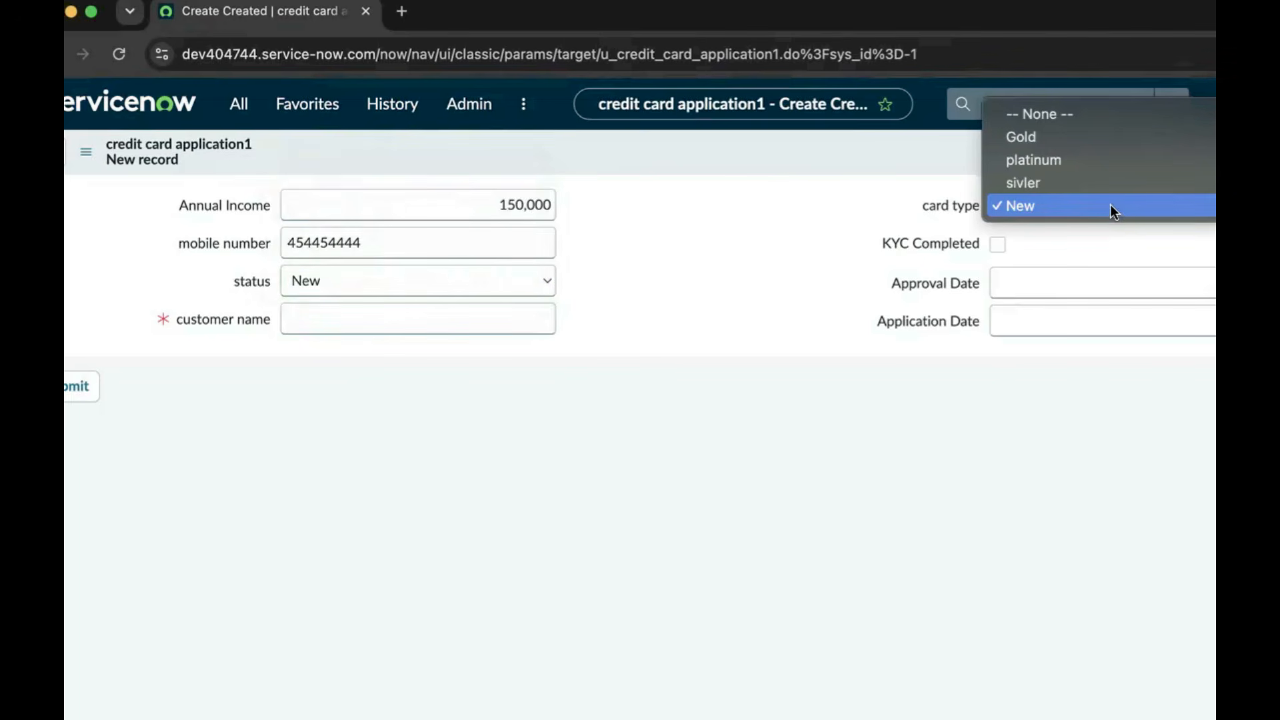
pyautogui.click(675, 291)
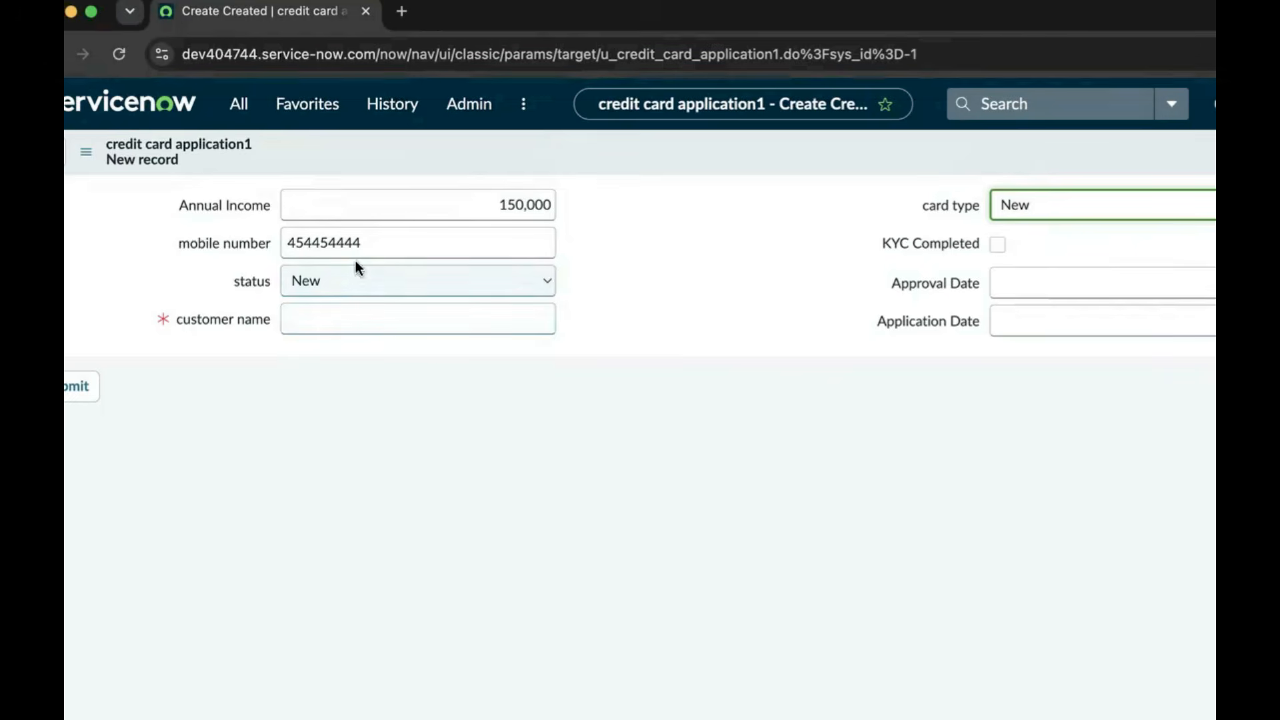
# Set status to Inprogress, card type to Gold, and tick KYC Completed
pyautogui.click(348, 284)
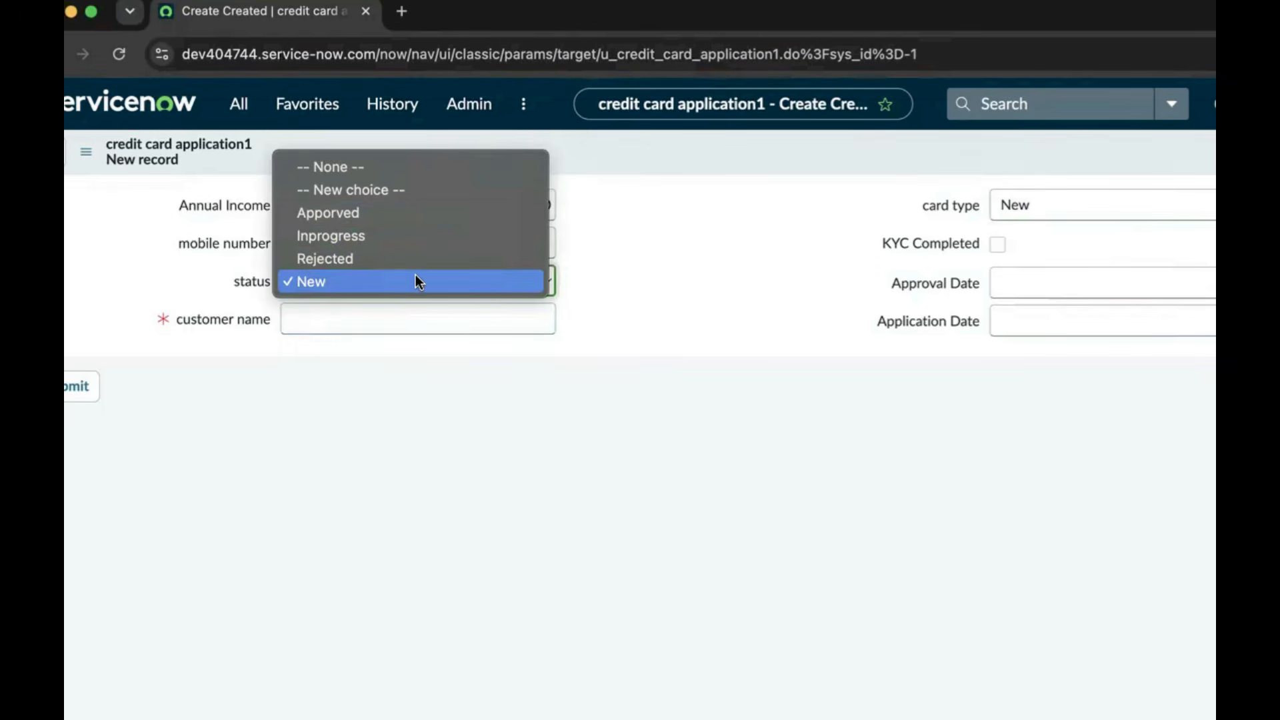
pyautogui.click(378, 237)
pyautogui.click(430, 317)
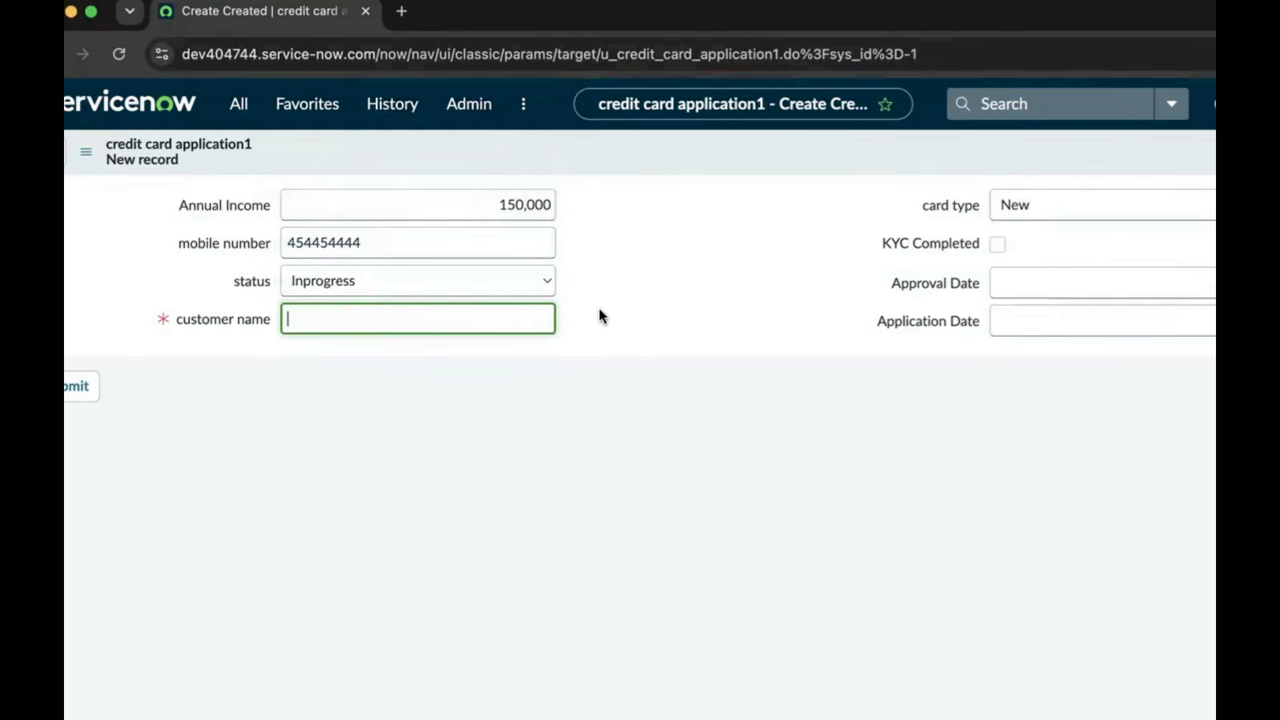
pyautogui.click(1081, 207)
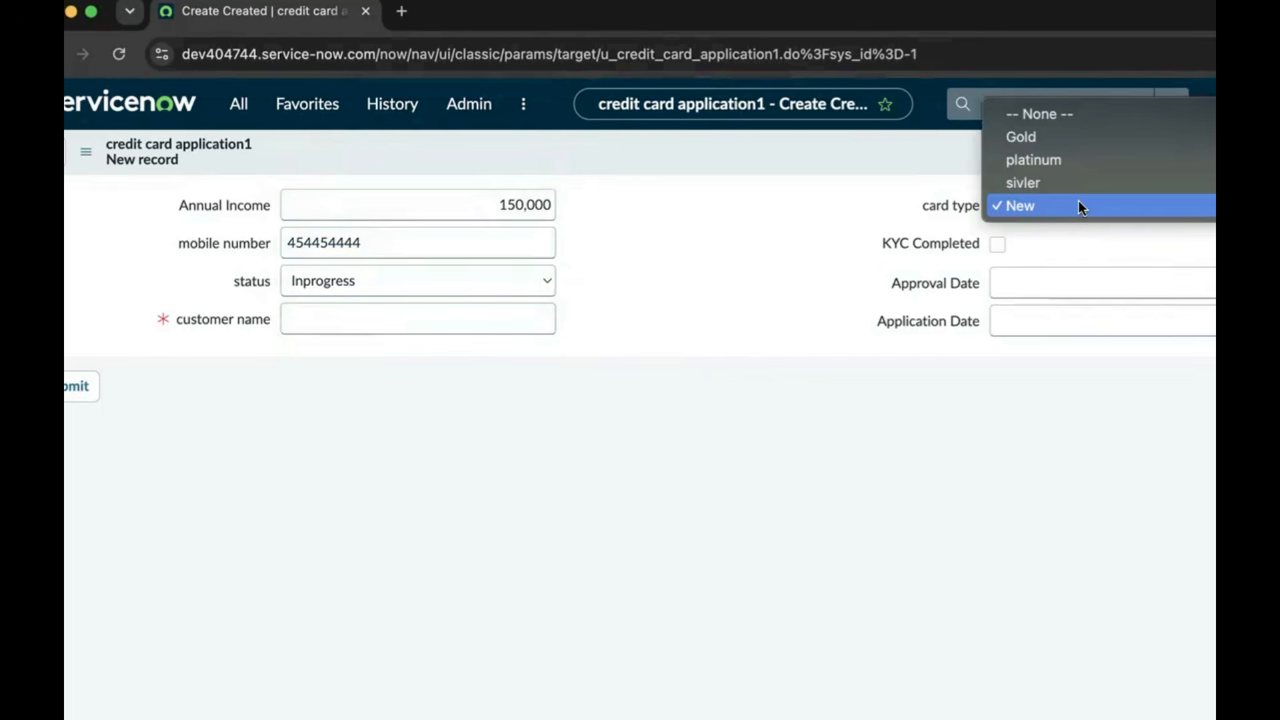
pyautogui.click(1045, 142)
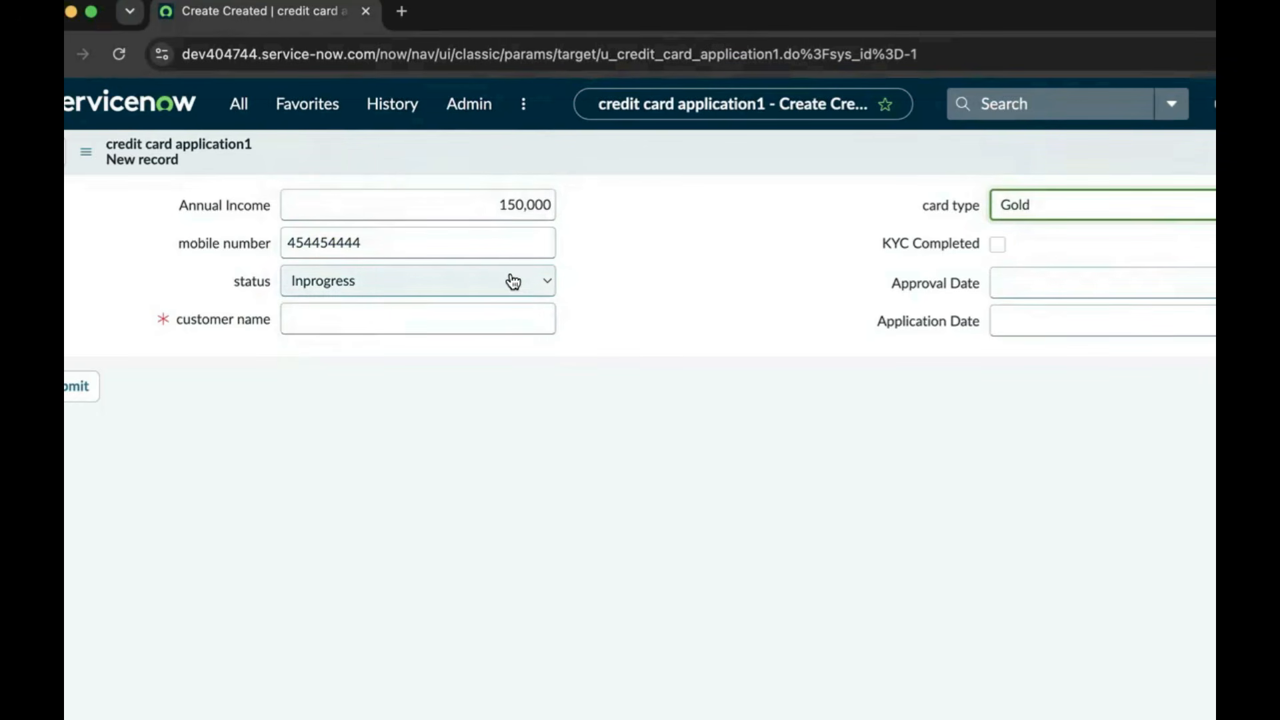
pyautogui.click(998, 246)
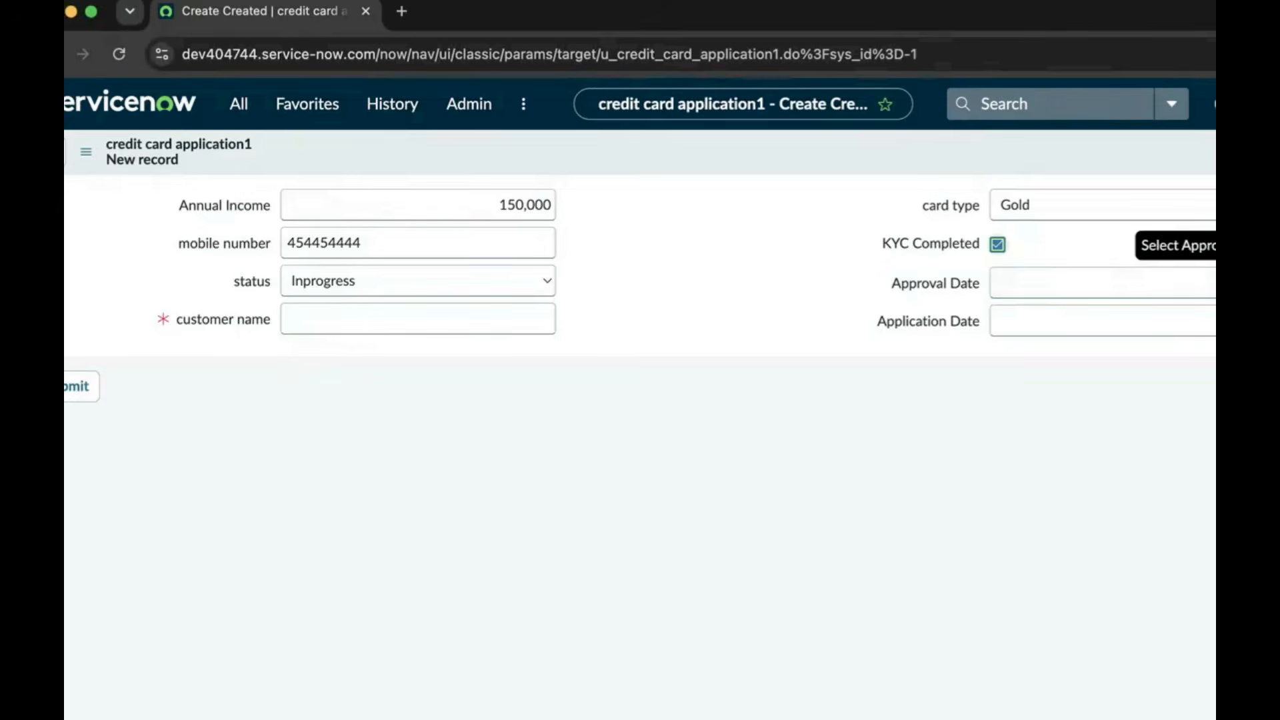
# Pick approval date 2026-06-20 and application date 2026-06-10, then submit the record
pyautogui.click(1245, 283)
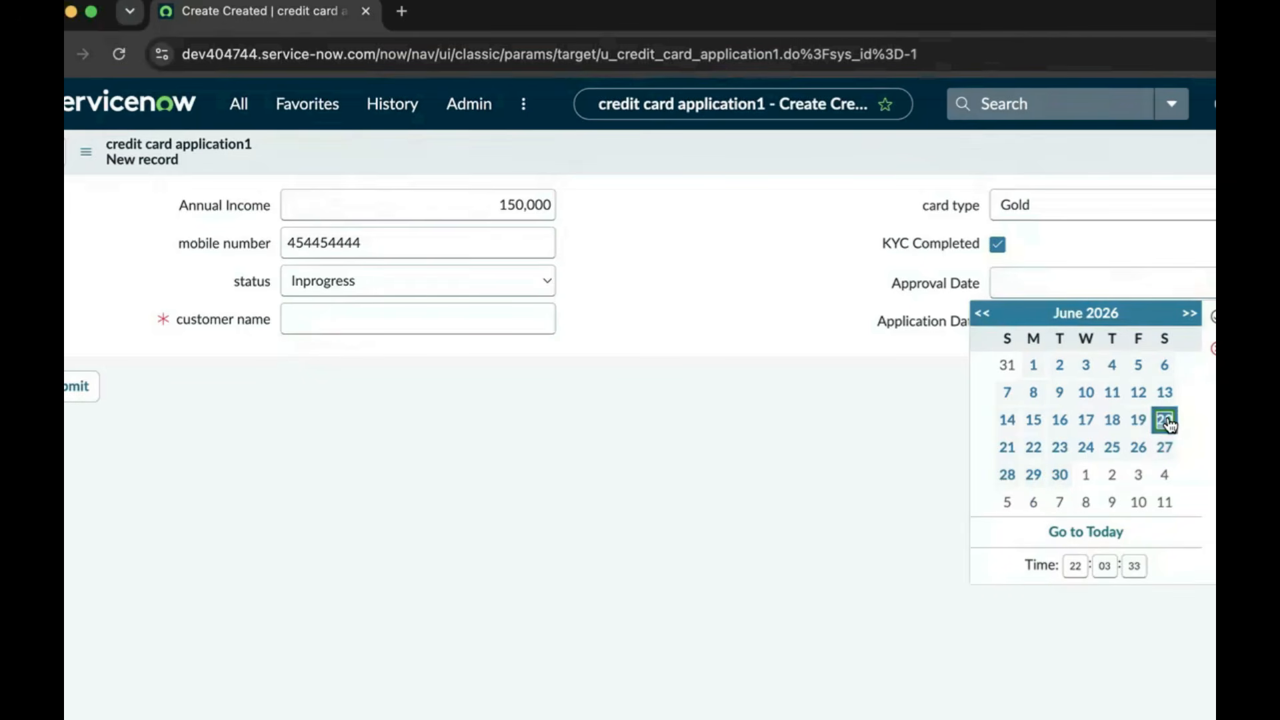
pyautogui.click(1212, 316)
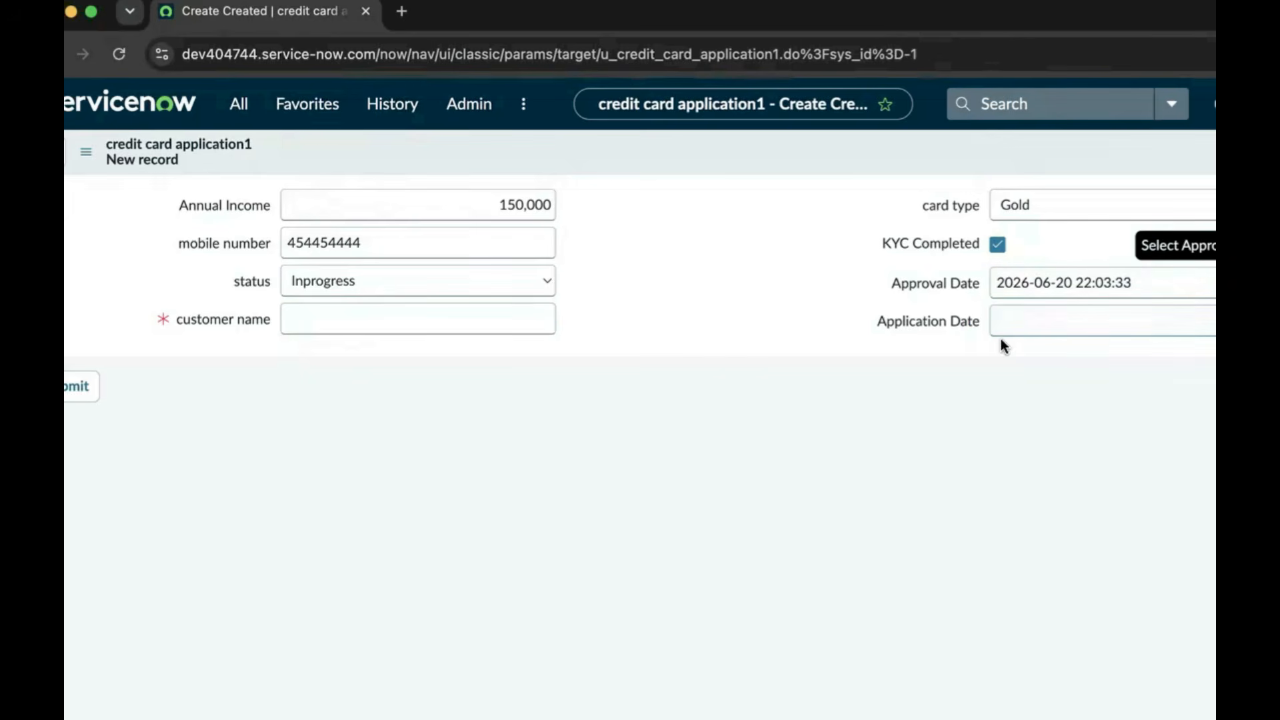
pyautogui.click(1210, 321)
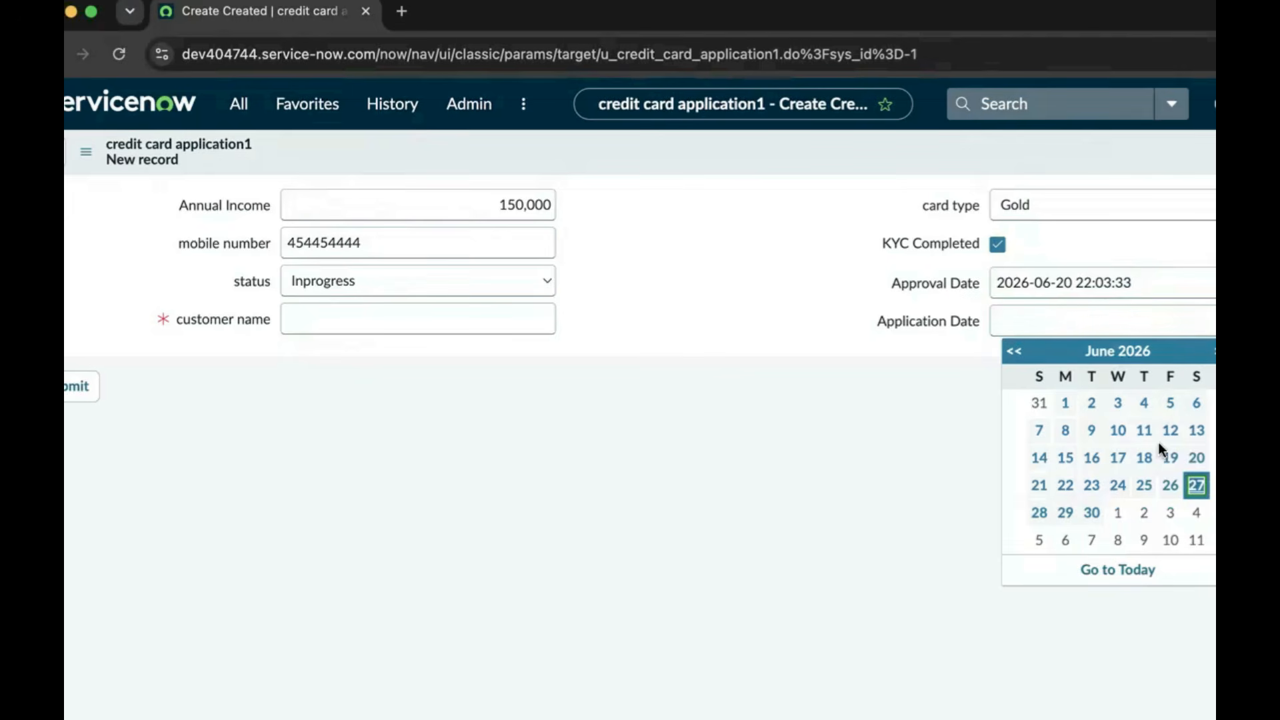
pyautogui.click(1118, 430)
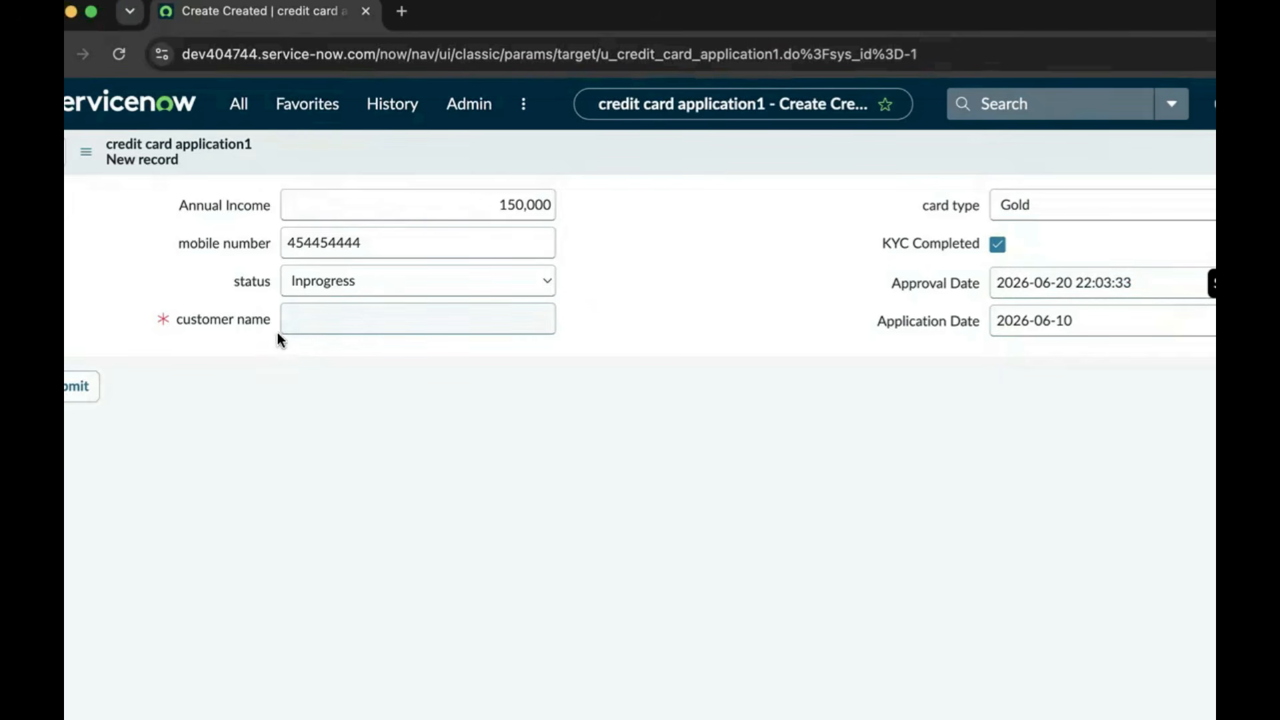
pyautogui.click(75, 386)
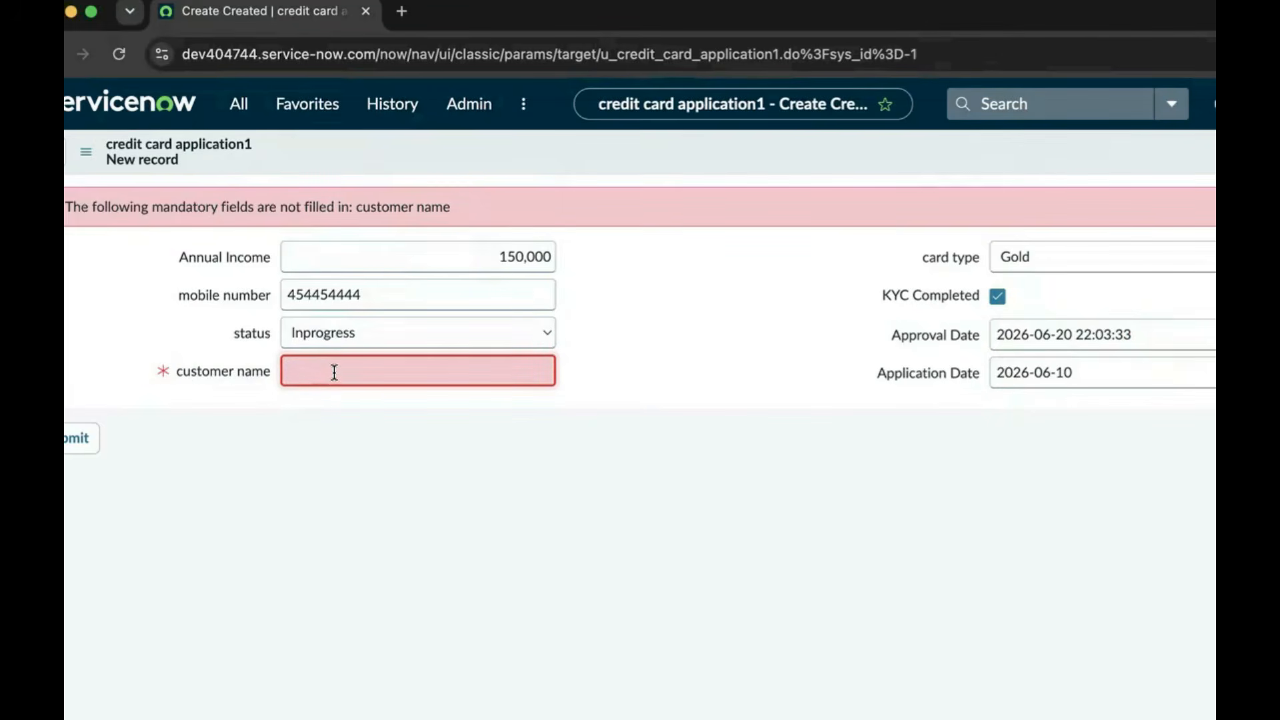
# Add the customer's name, submit the application, then start another blank application form
pyautogui.click(84, 439)
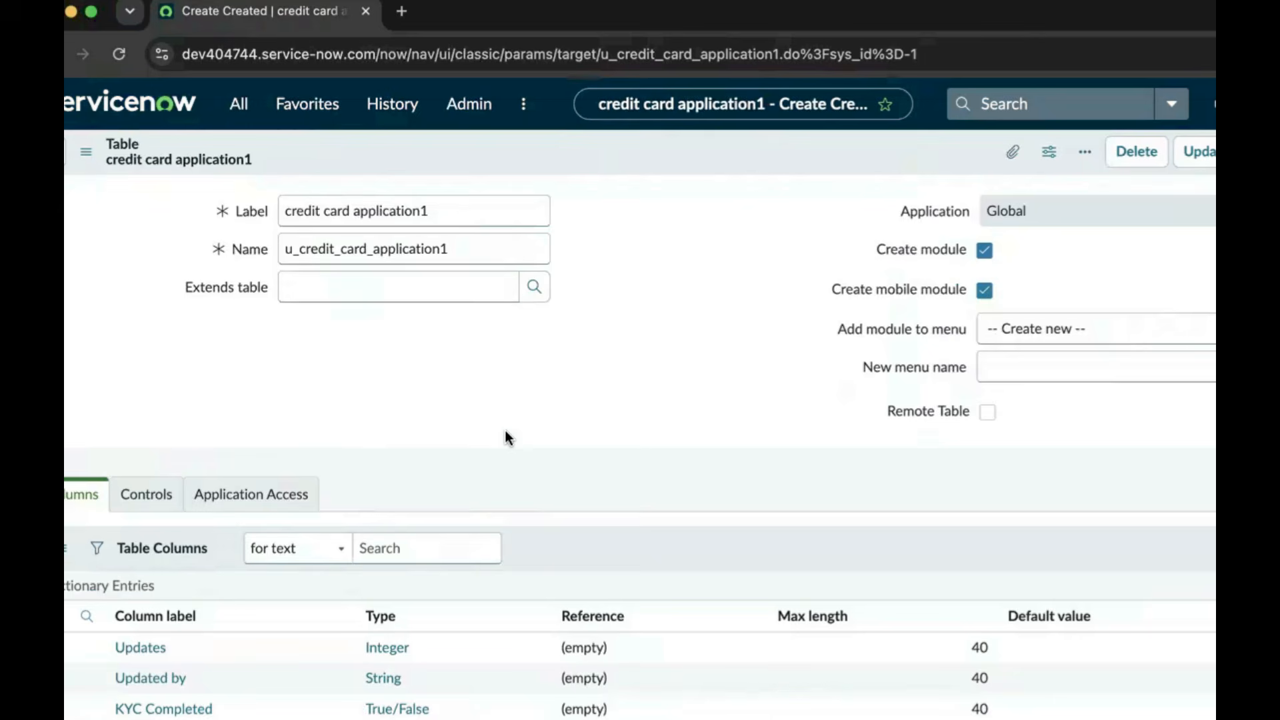
pyautogui.scroll(-8, 518, 426)
pyautogui.scroll(-2, 521, 425)
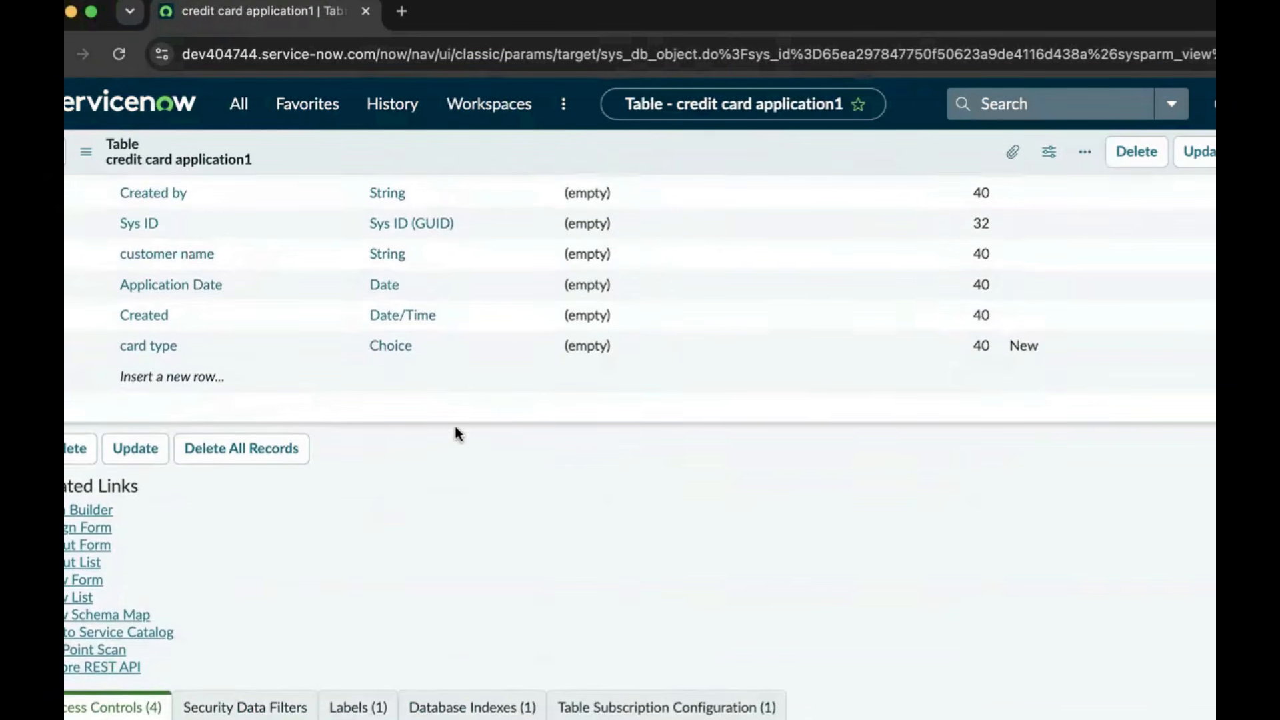
pyautogui.click(94, 581)
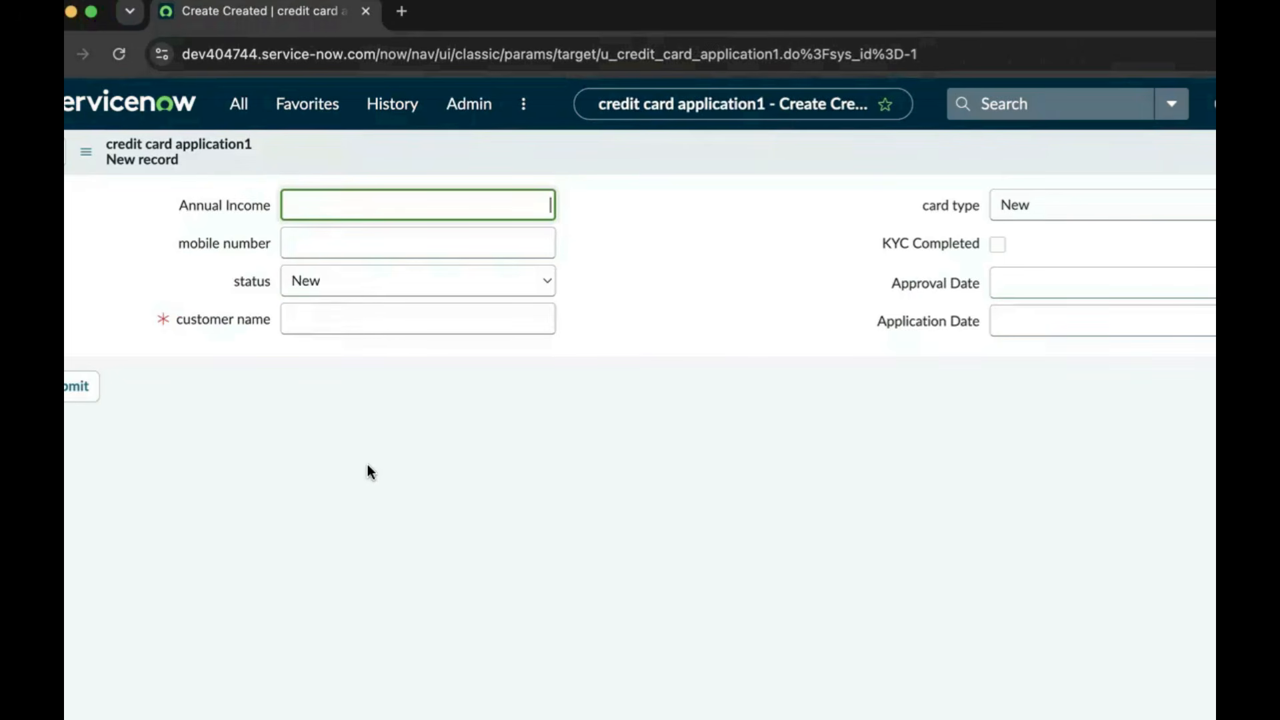
# Enter Annual Income 250000, the mobile number, status Apporved, and the customer's name
pyautogui.write('250000')
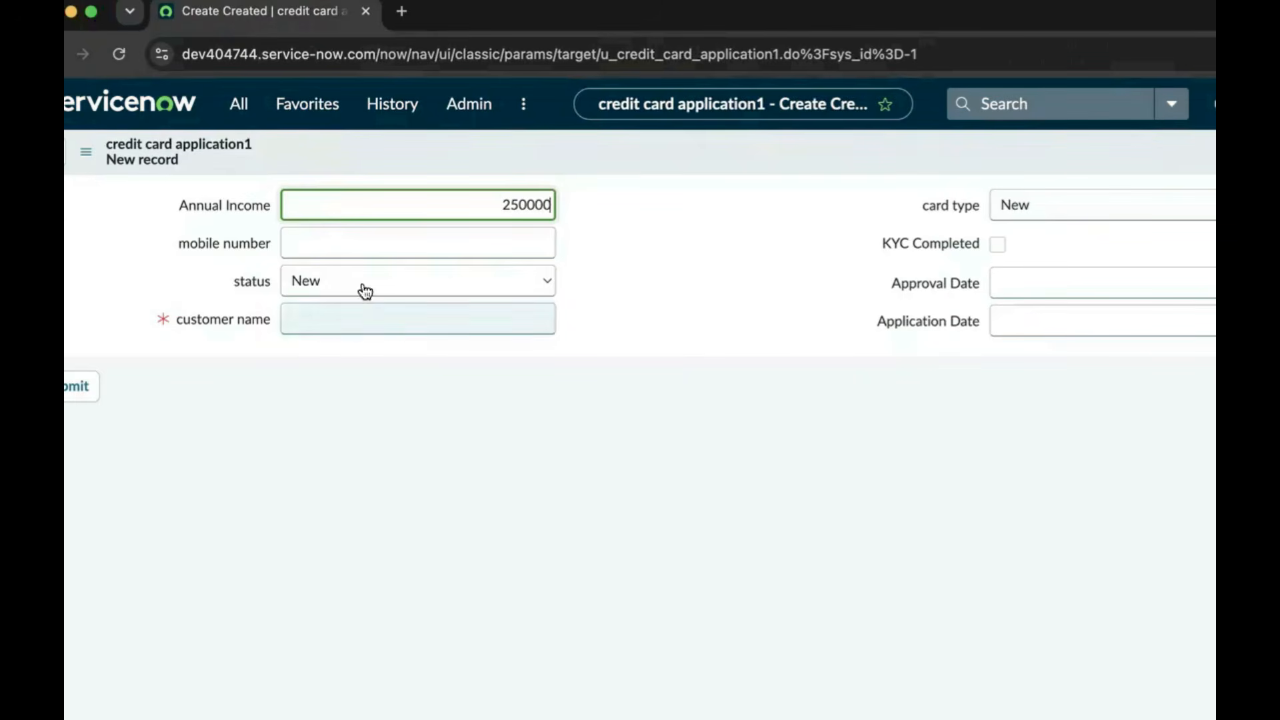
pyautogui.click(368, 244)
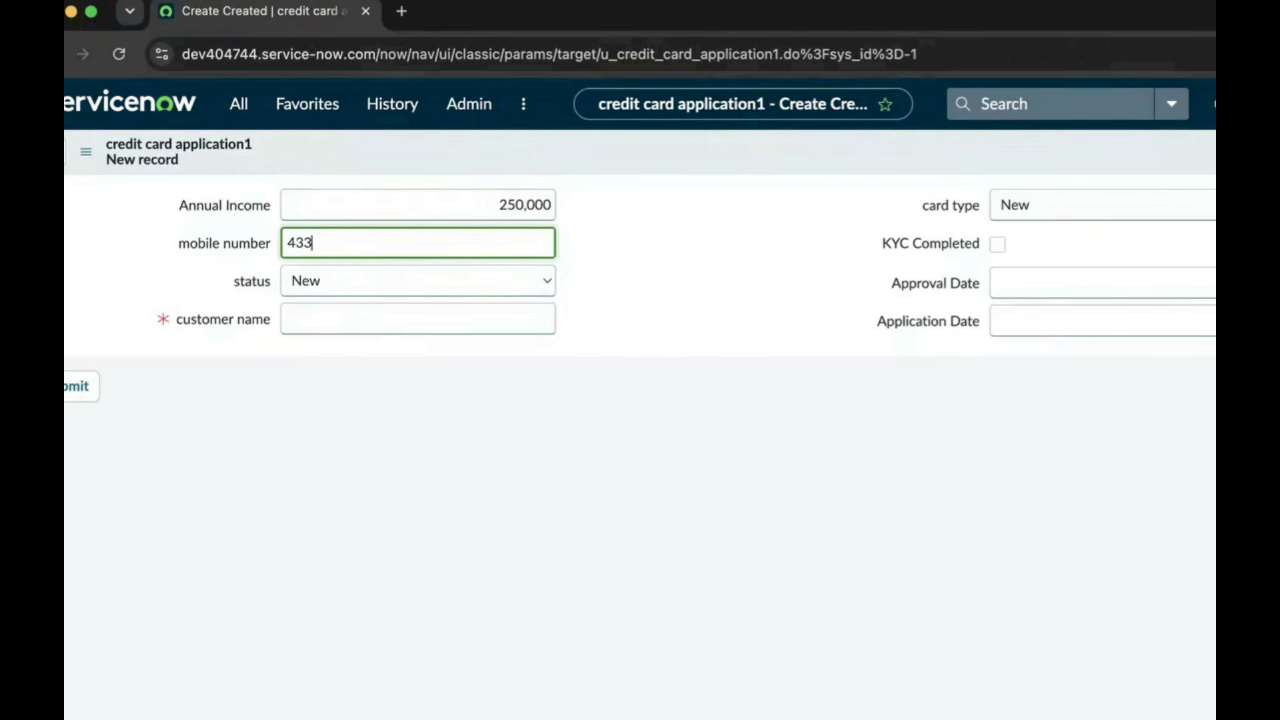
pyautogui.click(409, 276)
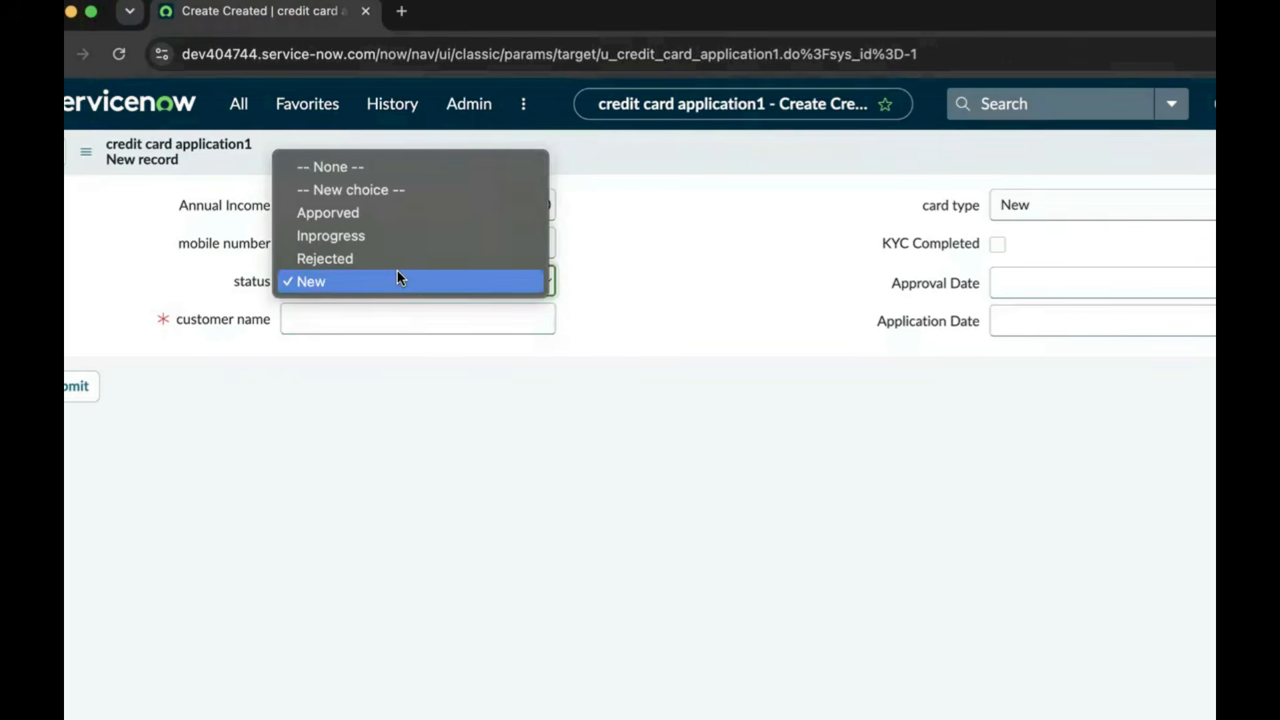
pyautogui.click(360, 213)
pyautogui.click(362, 314)
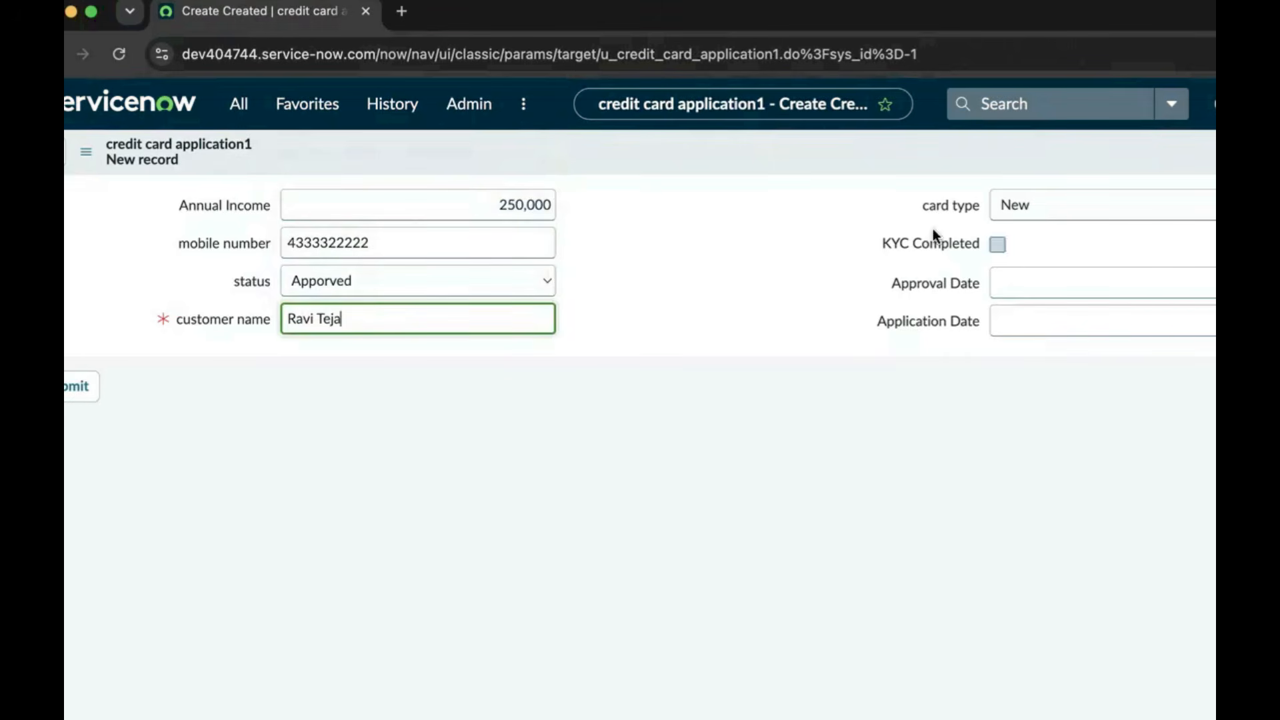
# Choose platinum card, tick KYC Completed, set dates 2026-06-17 and 2026-06-02, and submit
pyautogui.click(1039, 208)
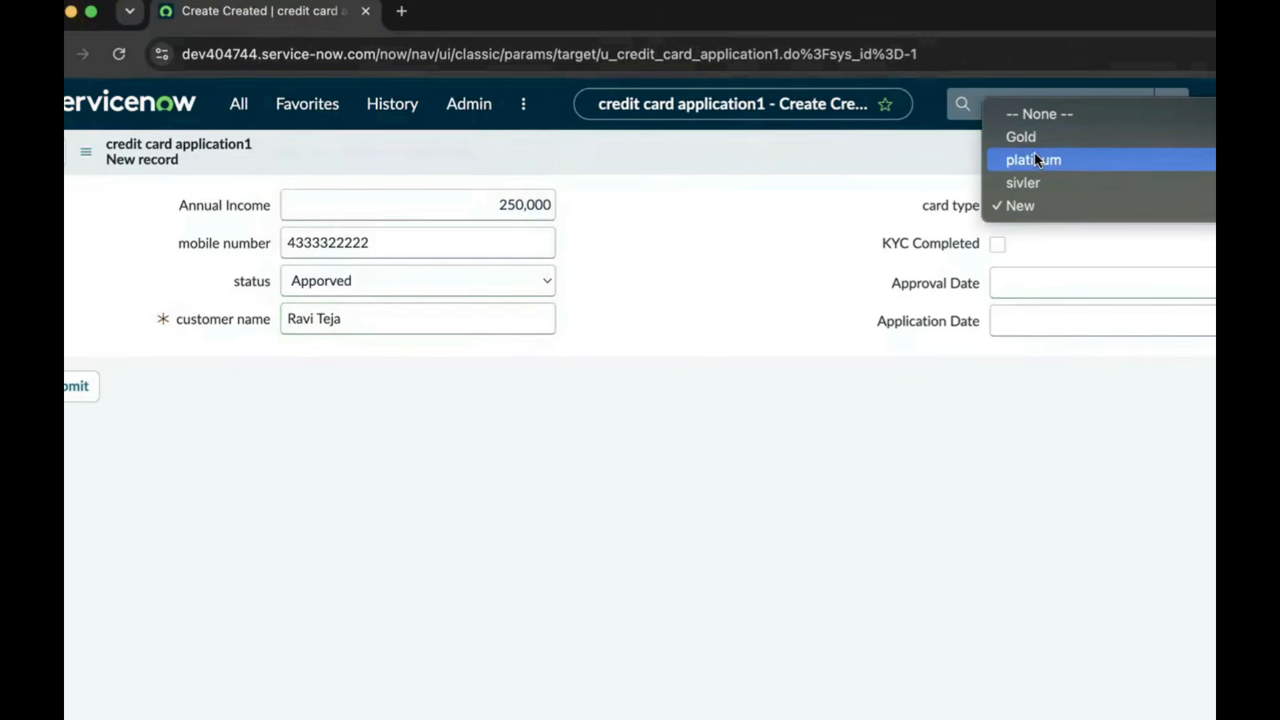
pyautogui.click(1036, 160)
pyautogui.click(997, 244)
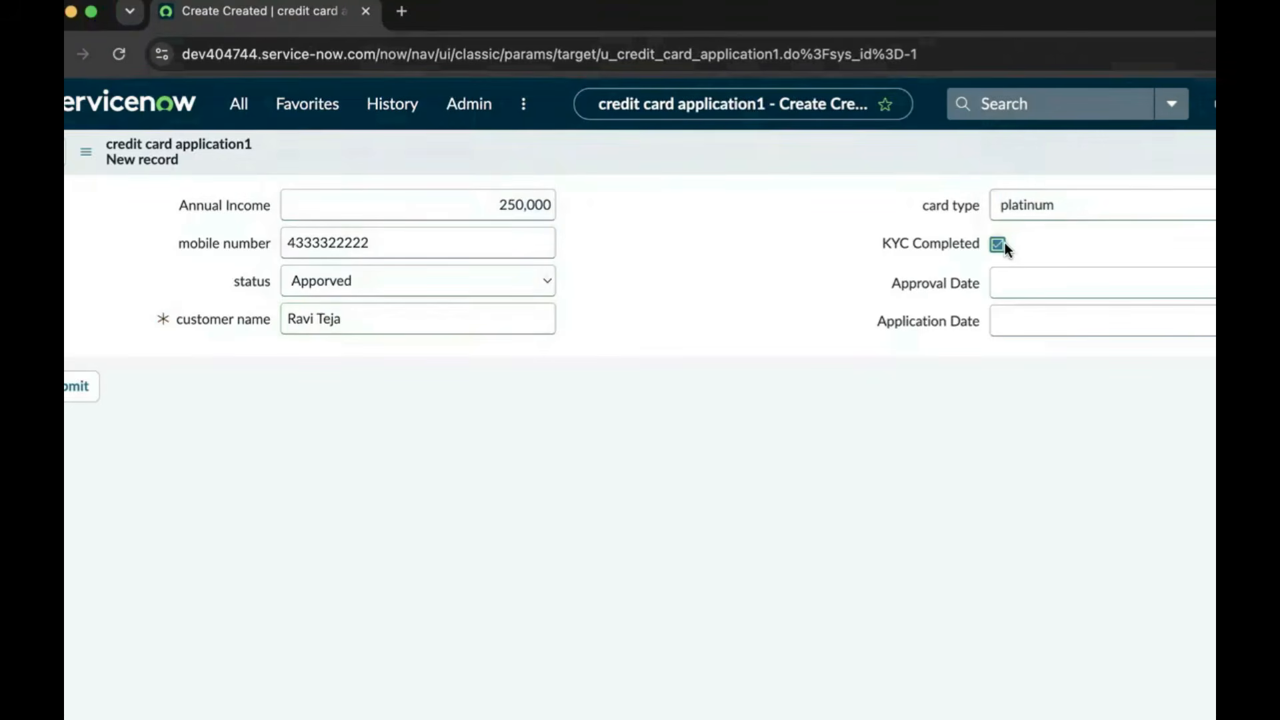
pyautogui.click(1211, 283)
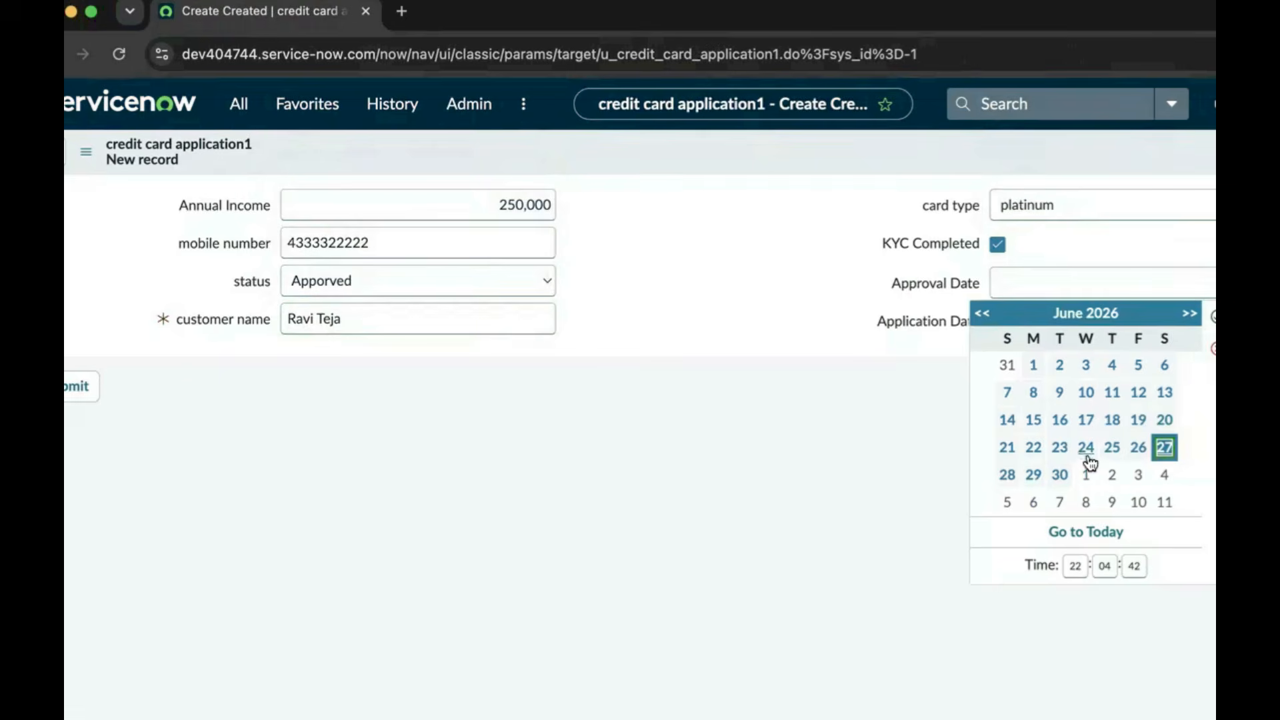
pyautogui.click(1086, 427)
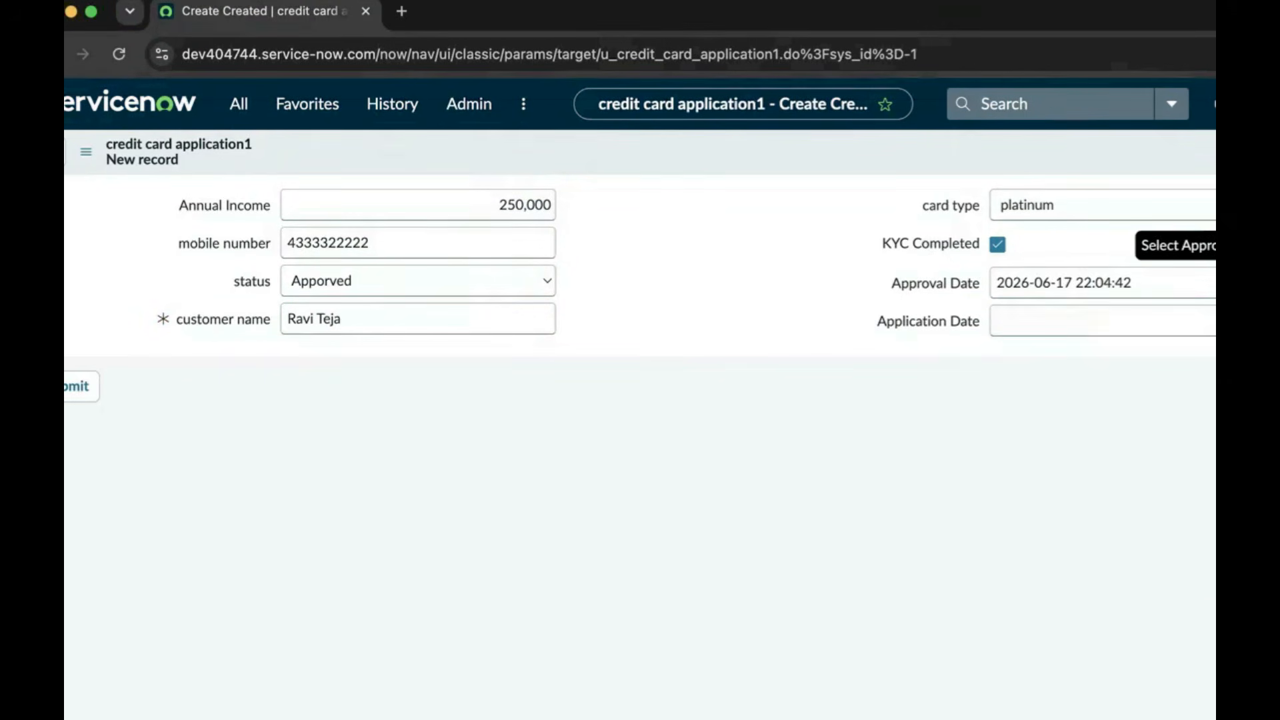
pyautogui.click(1211, 321)
pyautogui.click(1092, 402)
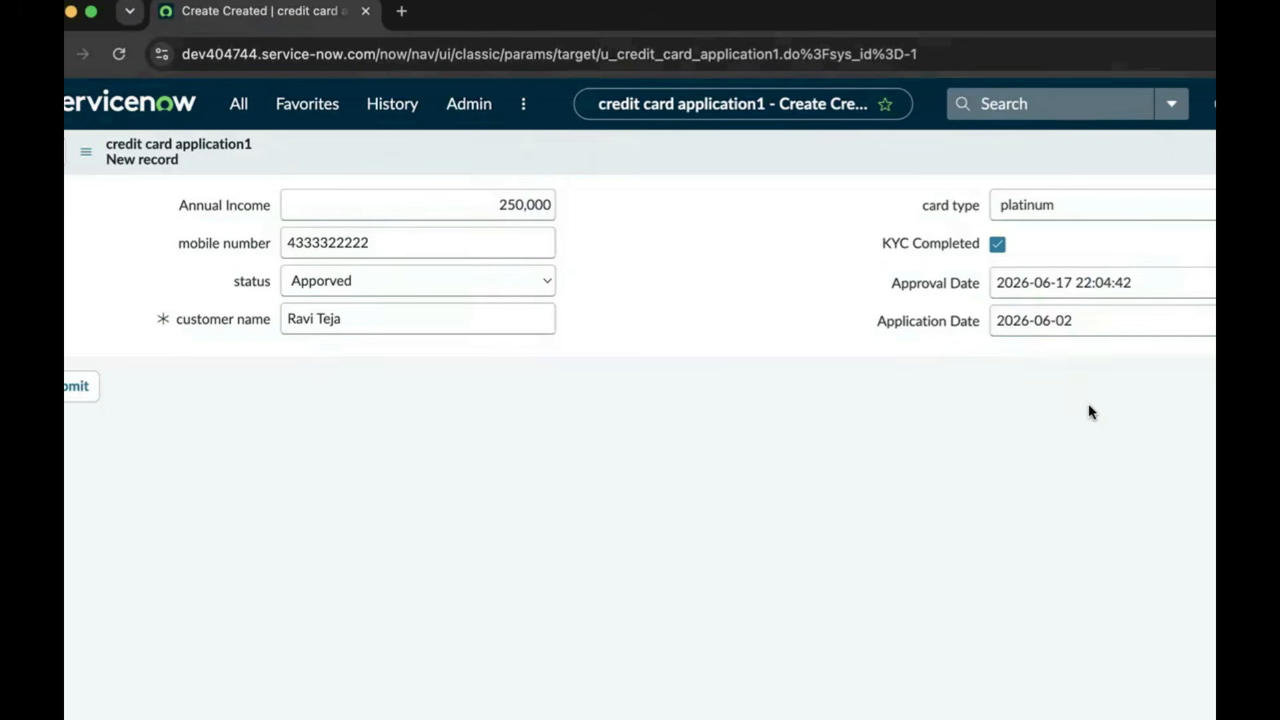
pyautogui.click(81, 391)
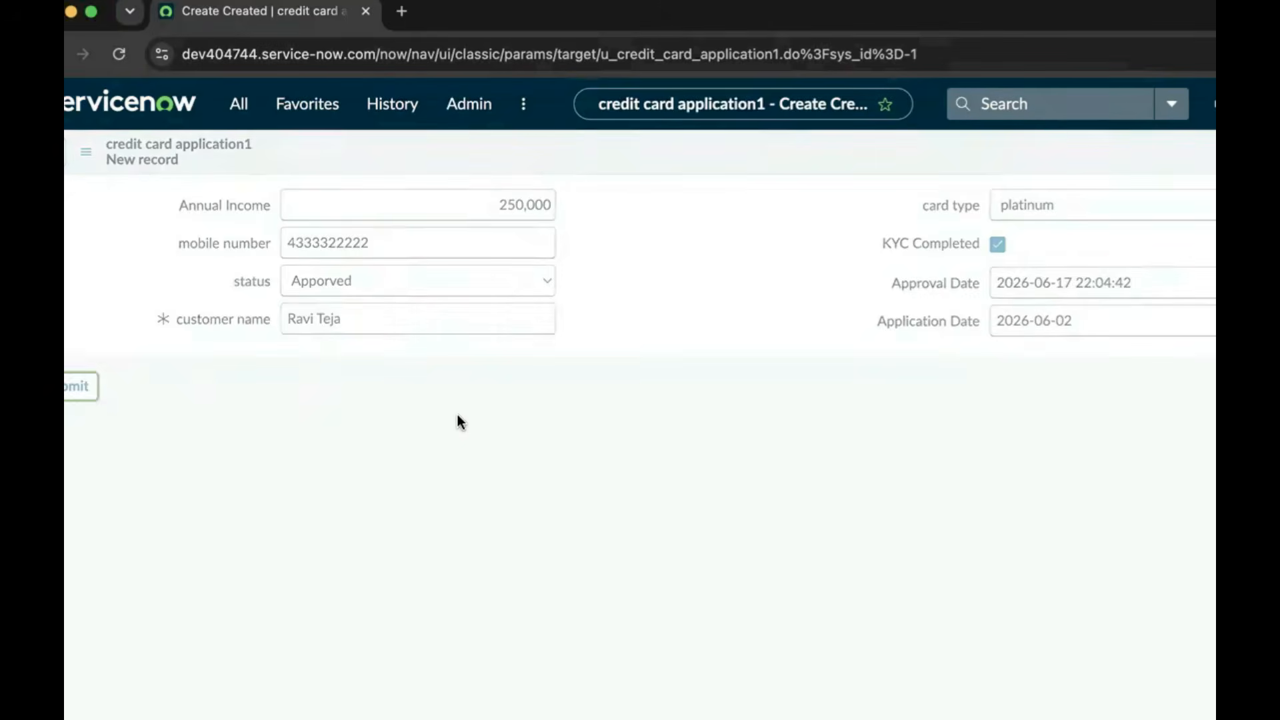
# Open the list of credit card application1 records from the table's Related Links
pyautogui.scroll(-15, 517, 400)
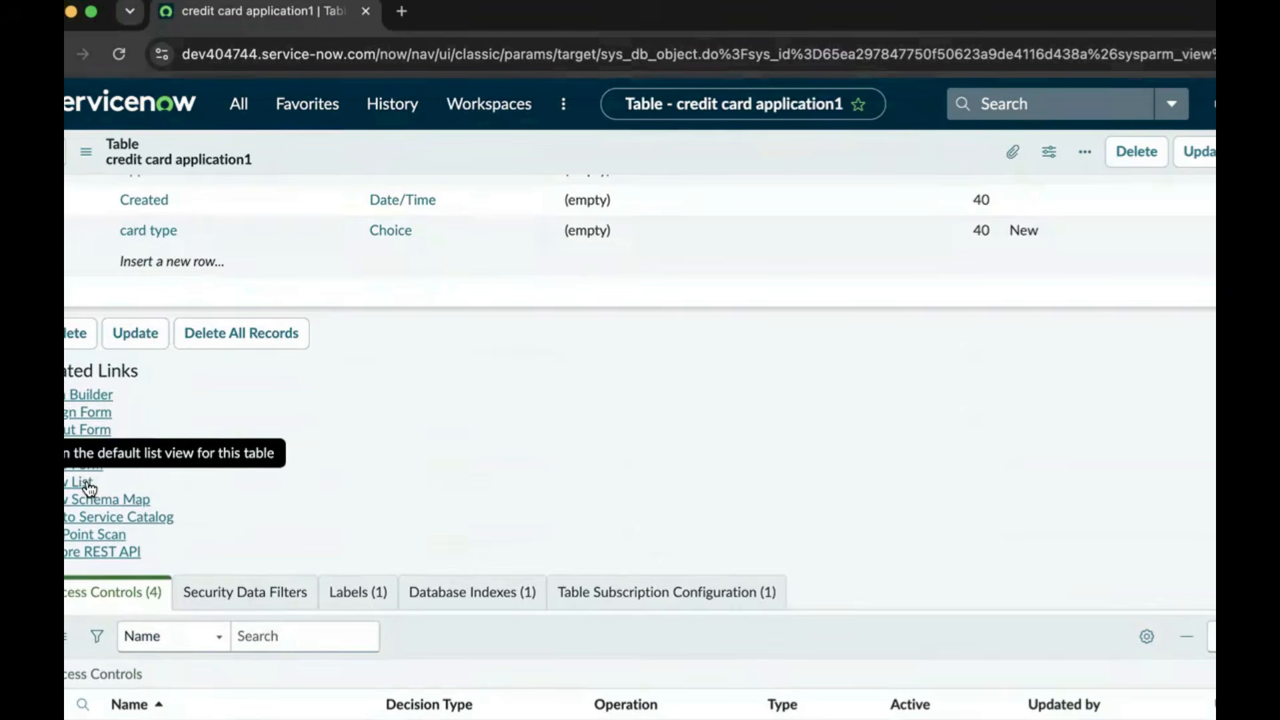
pyautogui.click(89, 486)
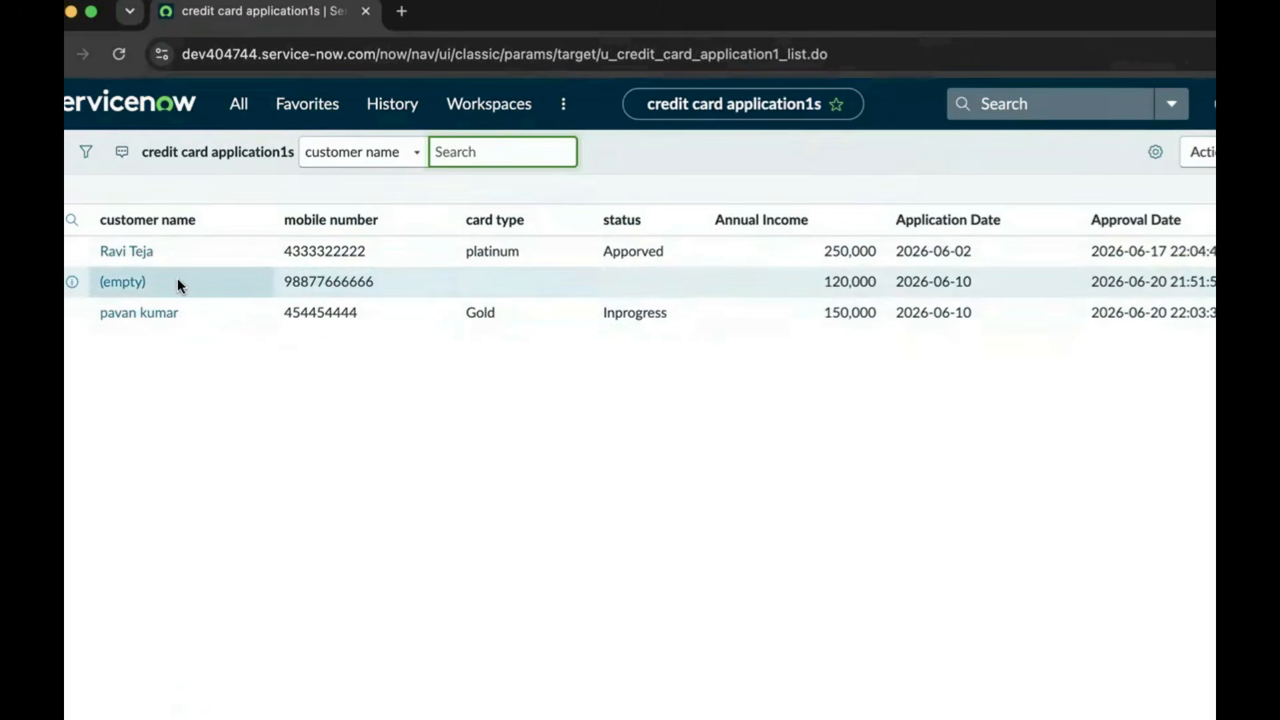
# Give the nameless 120,000 application a customer name, status Inprogress, card type sivler, and update it
pyautogui.click(137, 285)
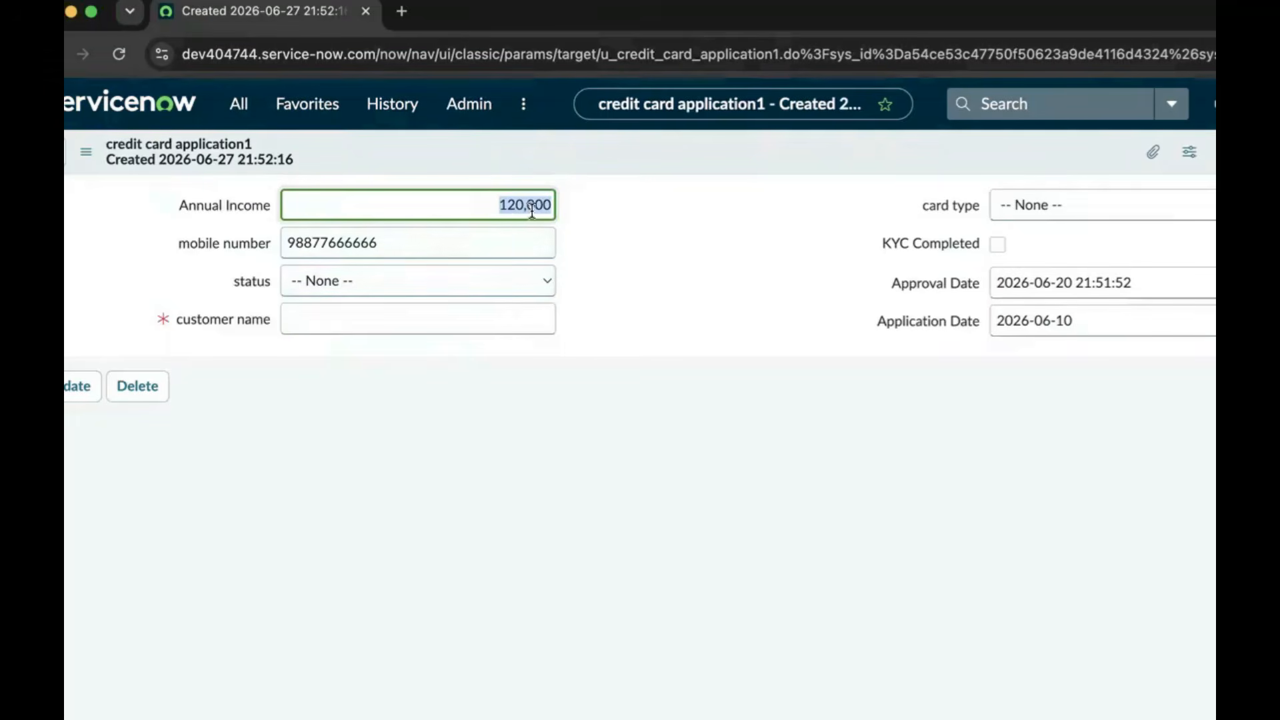
pyautogui.click(372, 322)
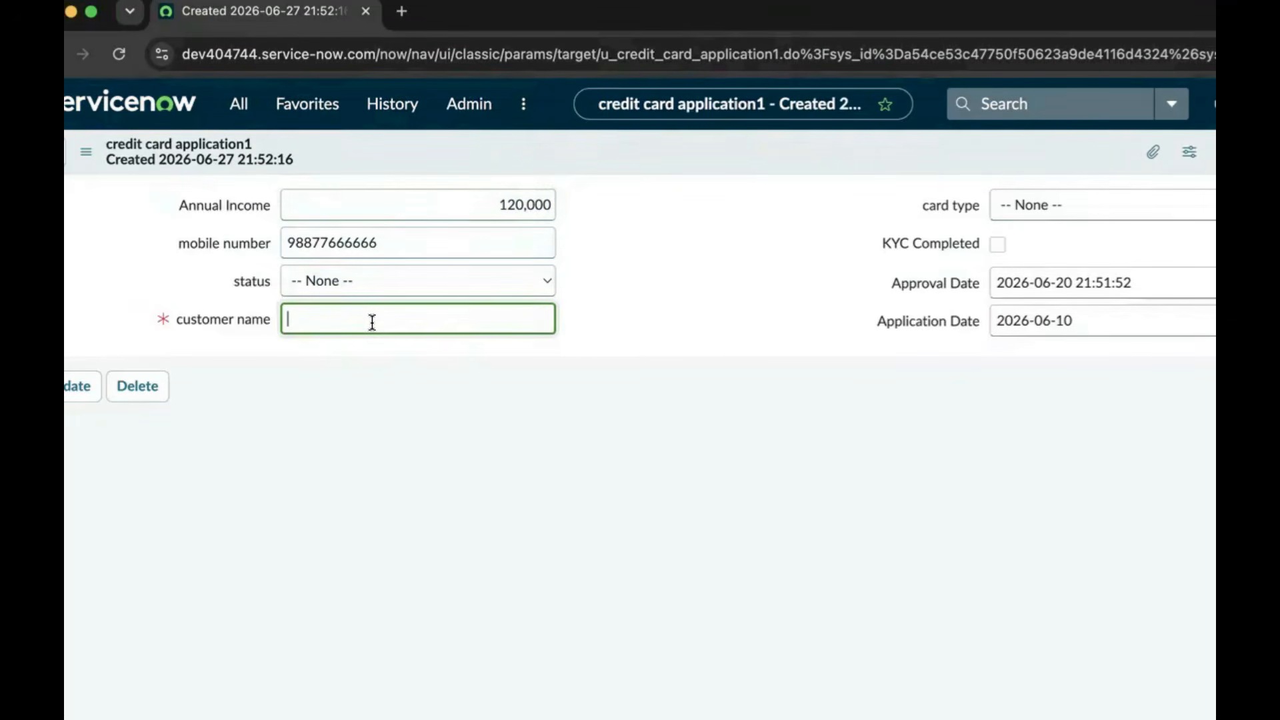
pyautogui.write('suman')
pyautogui.click(436, 284)
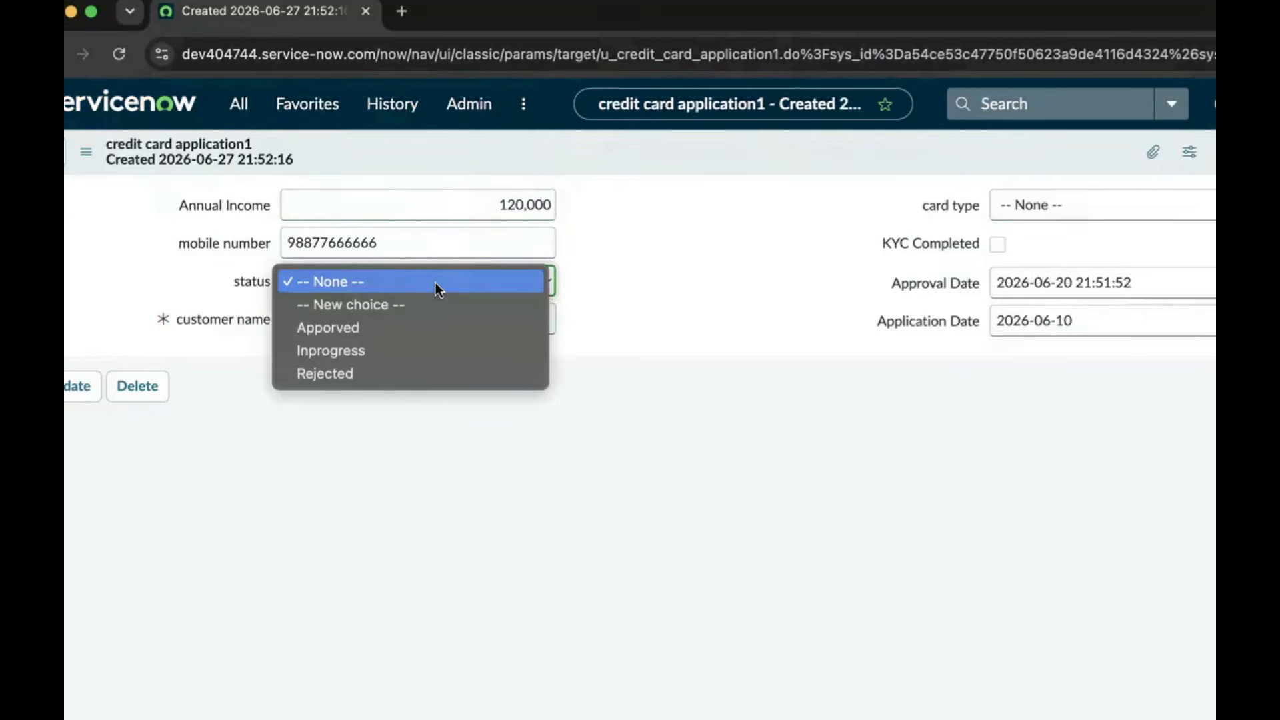
pyautogui.click(389, 350)
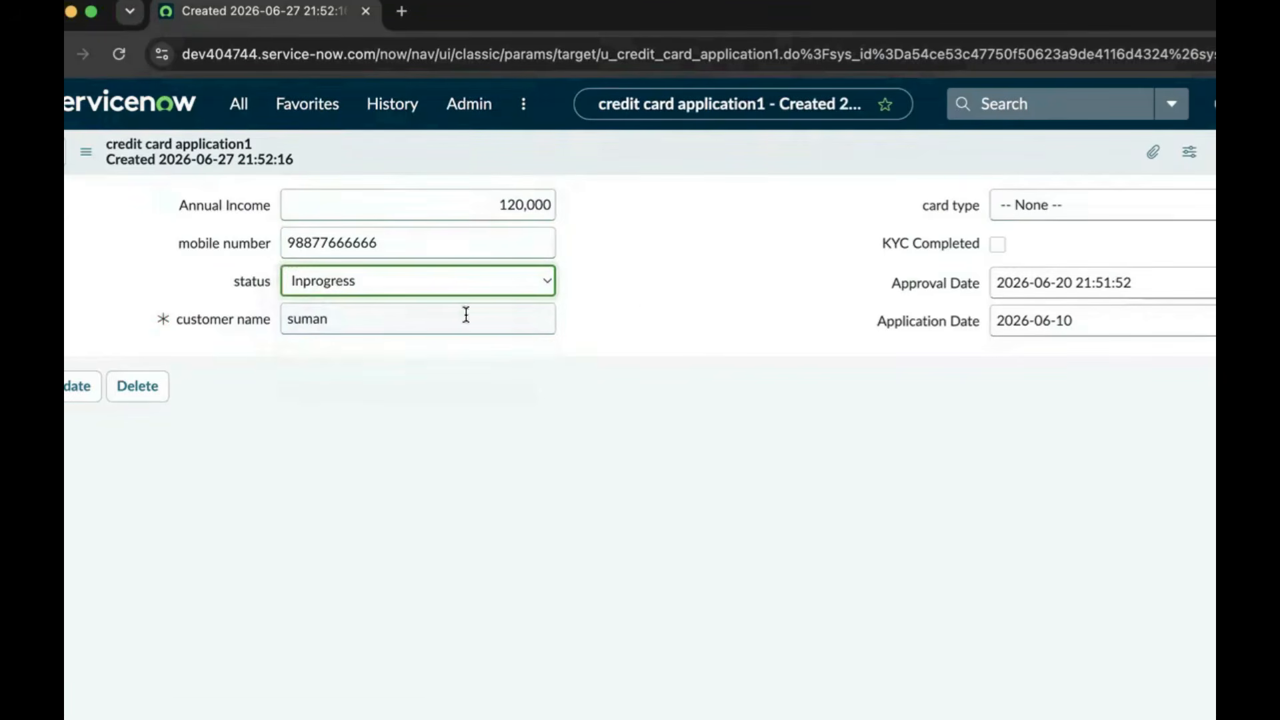
pyautogui.click(1105, 208)
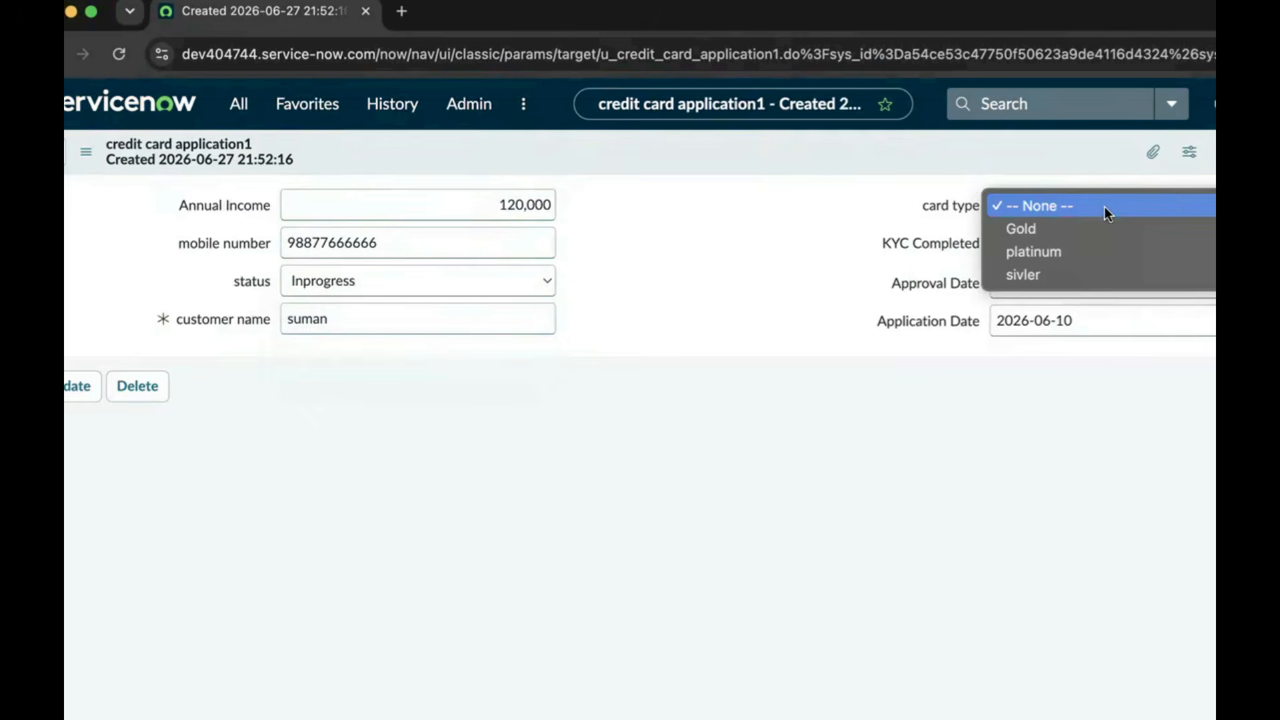
pyautogui.click(1069, 274)
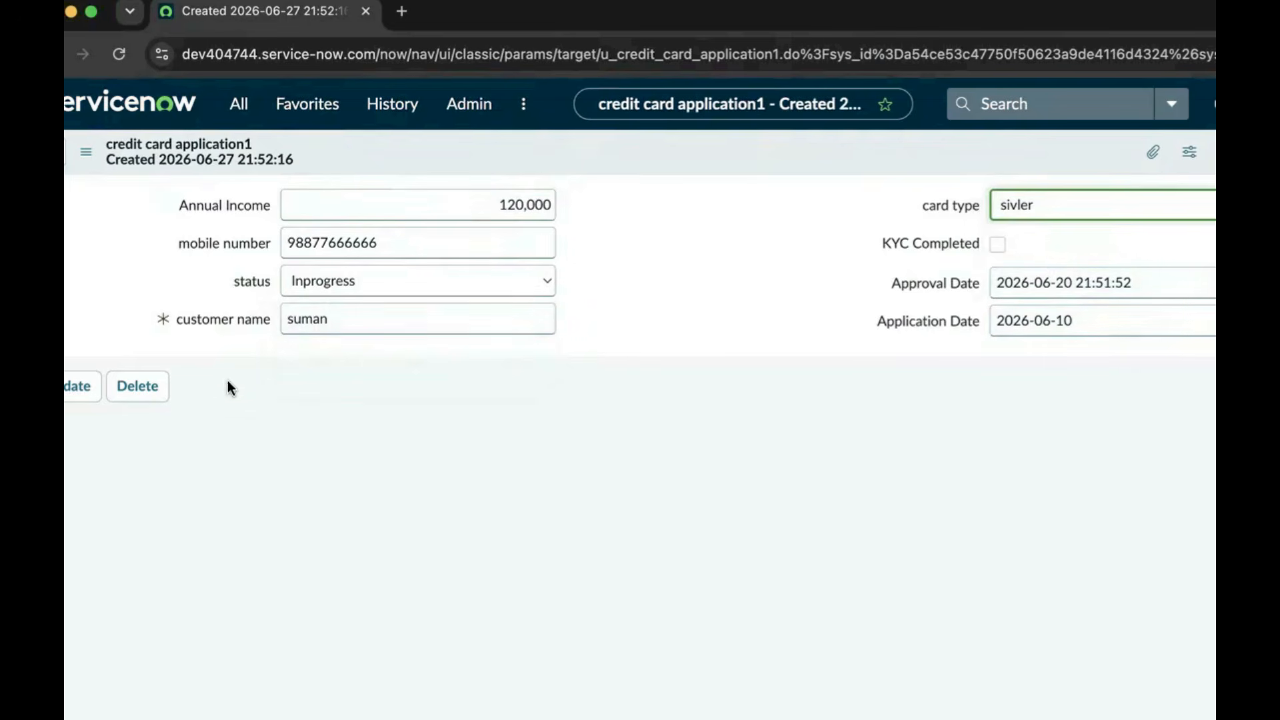
pyautogui.click(81, 391)
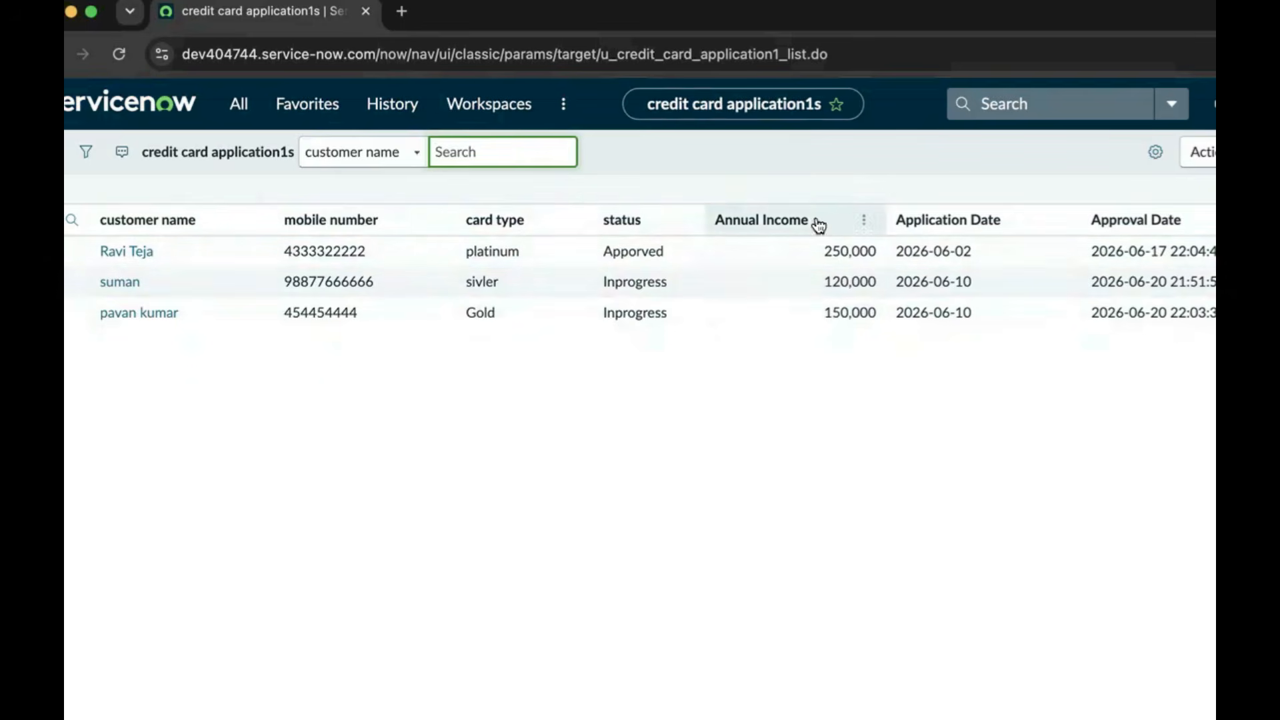
# Start a new record from the credit card application1s list
pyautogui.click(1266, 152)
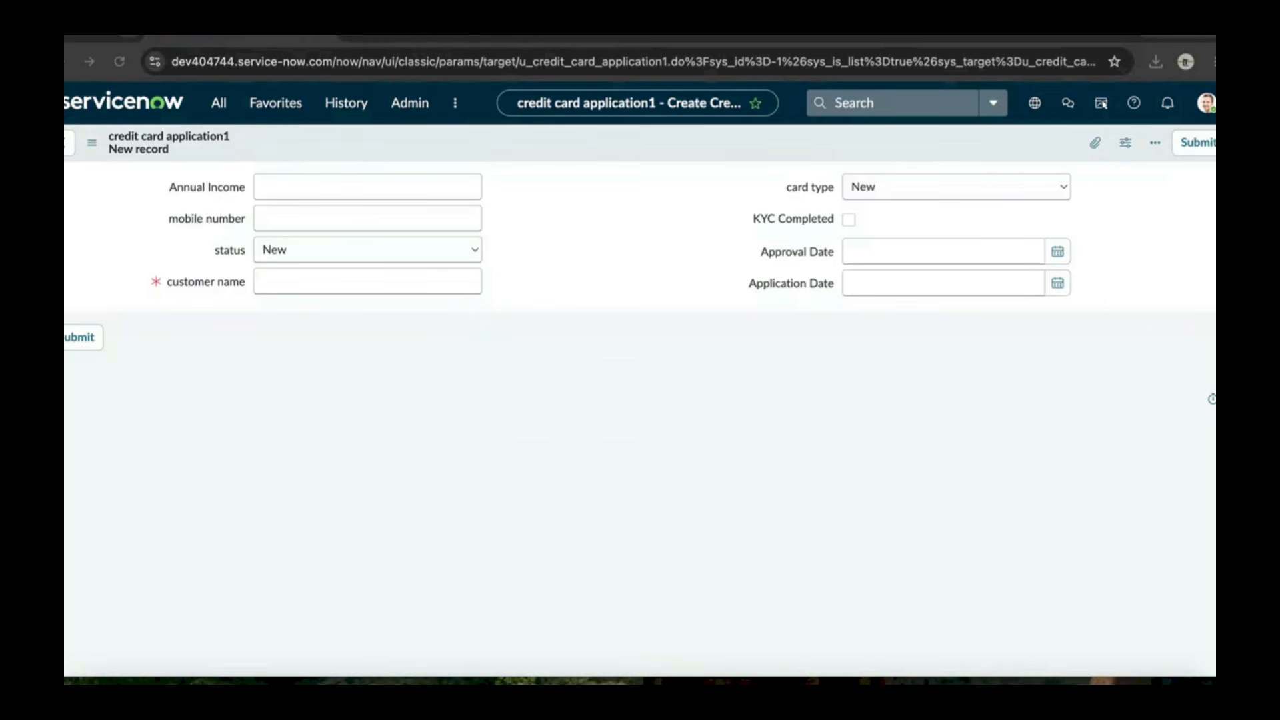
# Bring up the parent and child tables diagram in Preview and widen it across the screen
pyautogui.click(1048, 674)
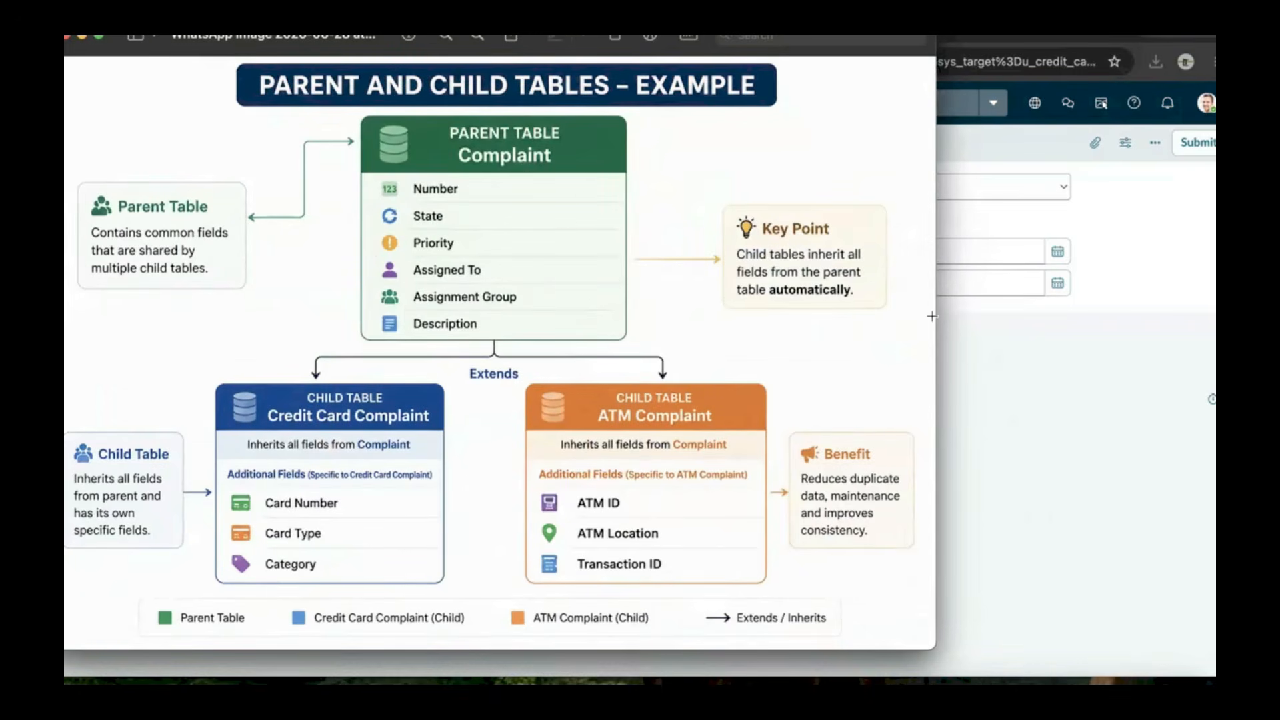
pyautogui.moveTo(936, 317); pyautogui.dragTo(1213, 317)
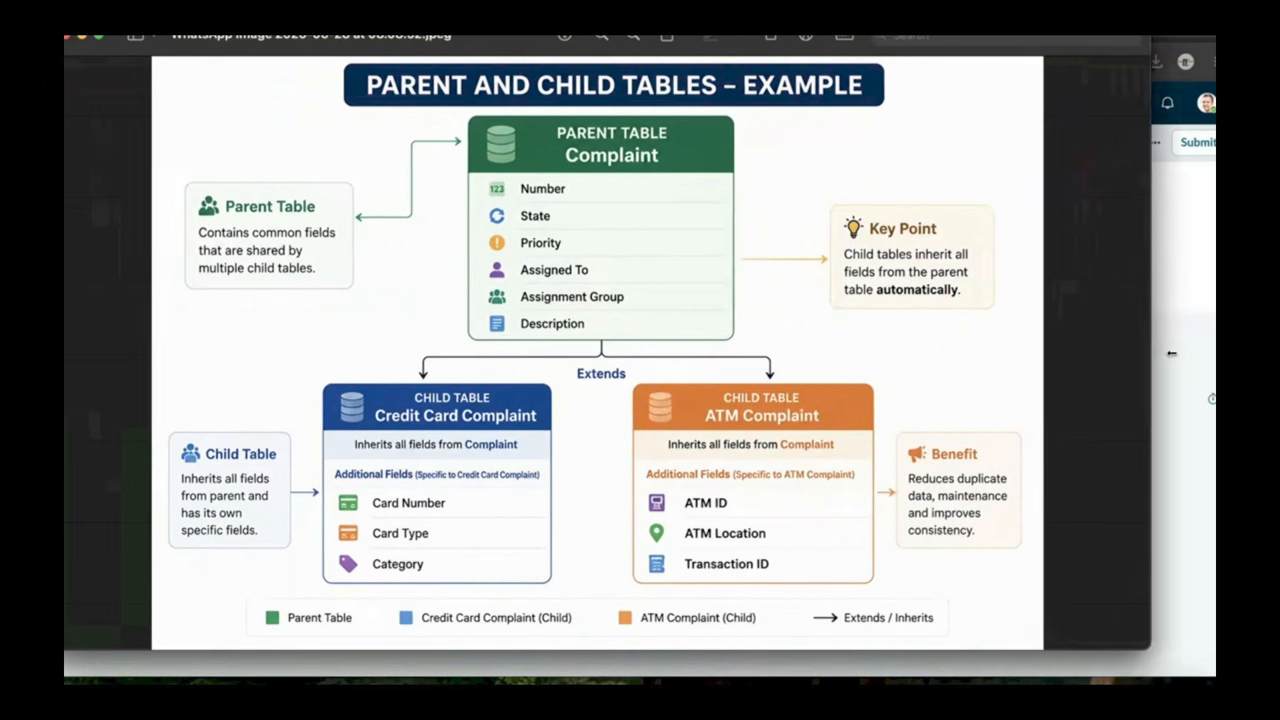
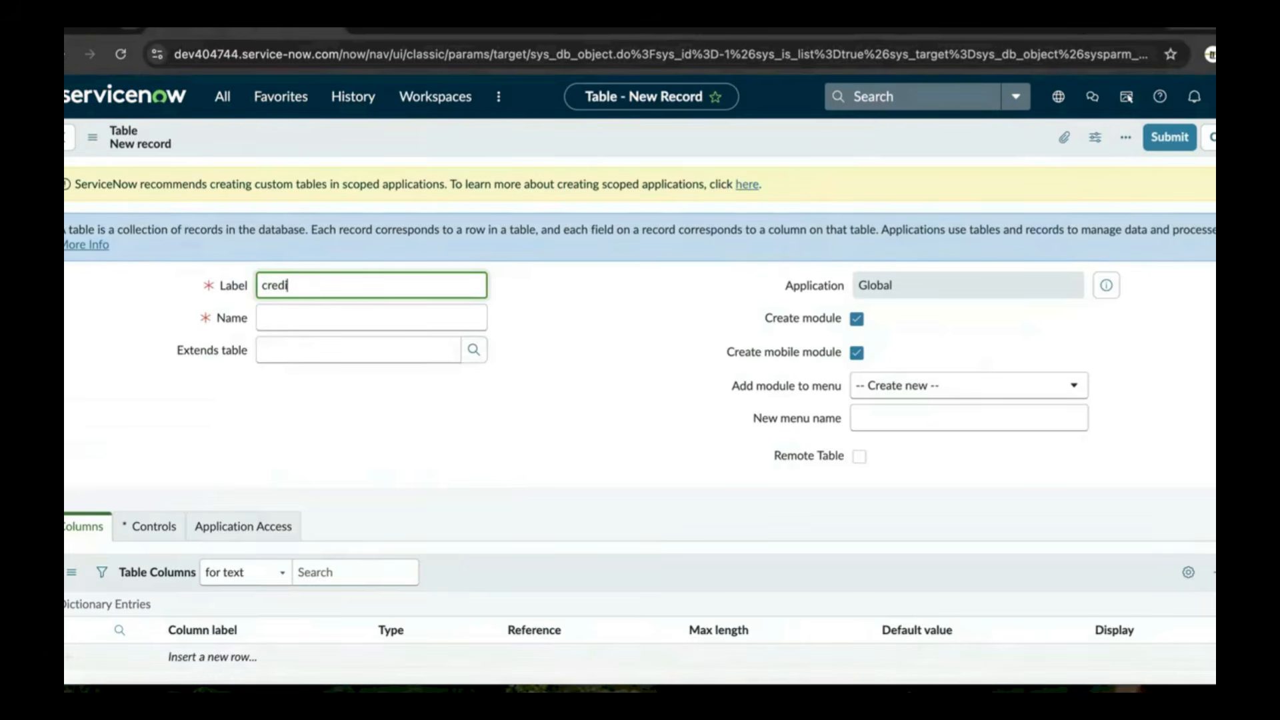
# Label the new table 'credit card complaint' and make it extend the Task table
pyautogui.write('complaint')
pyautogui.click(533, 327)
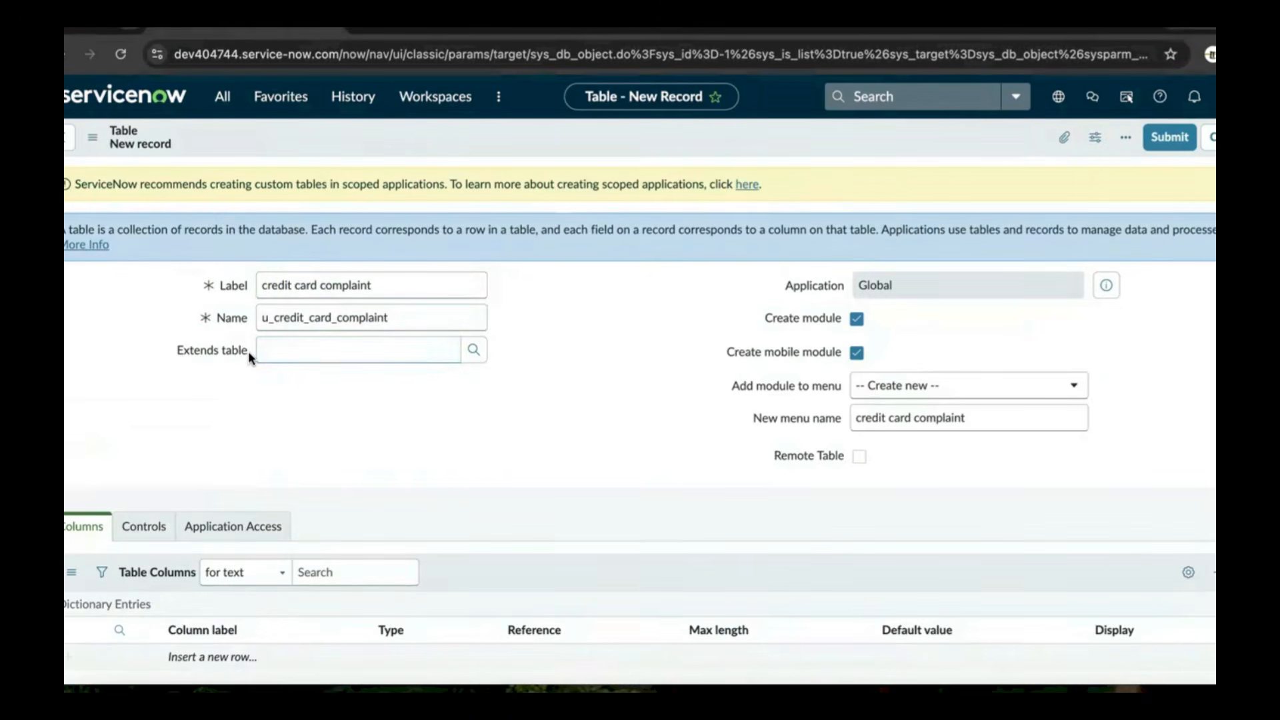
pyautogui.click(324, 349)
pyautogui.write('ta')
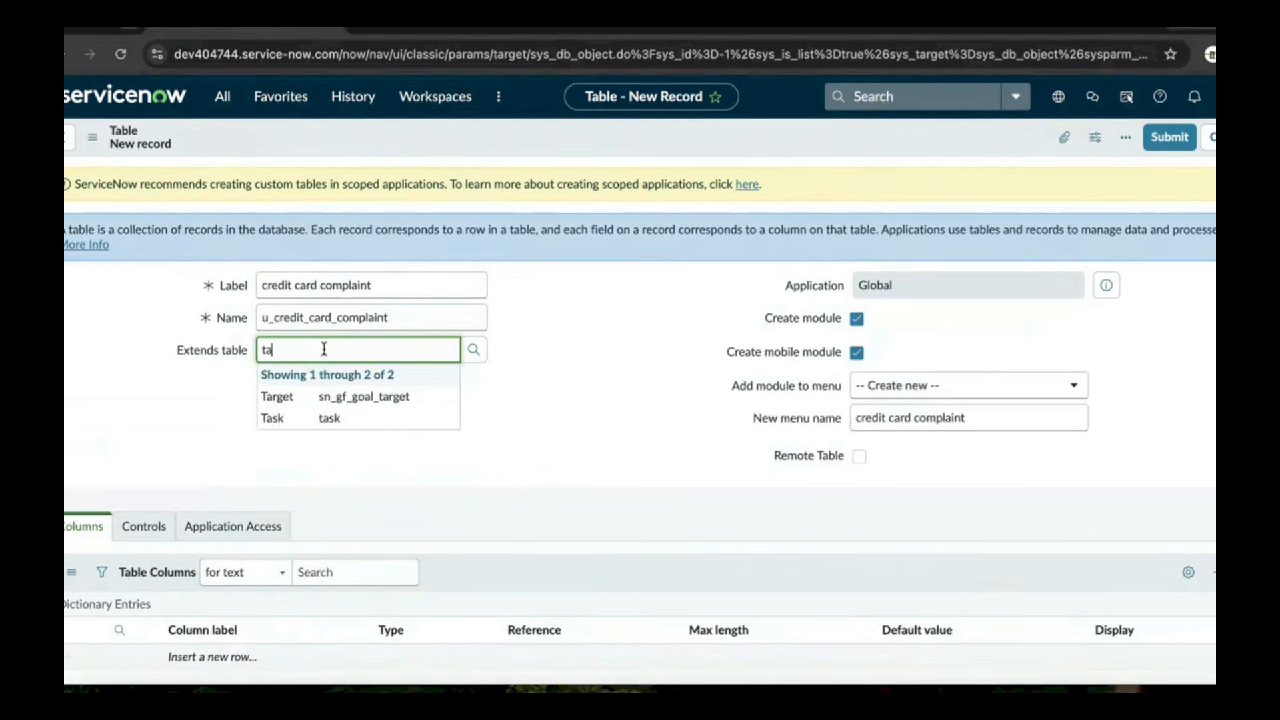
pyautogui.click(333, 417)
pyautogui.scroll(-1, 332, 333)
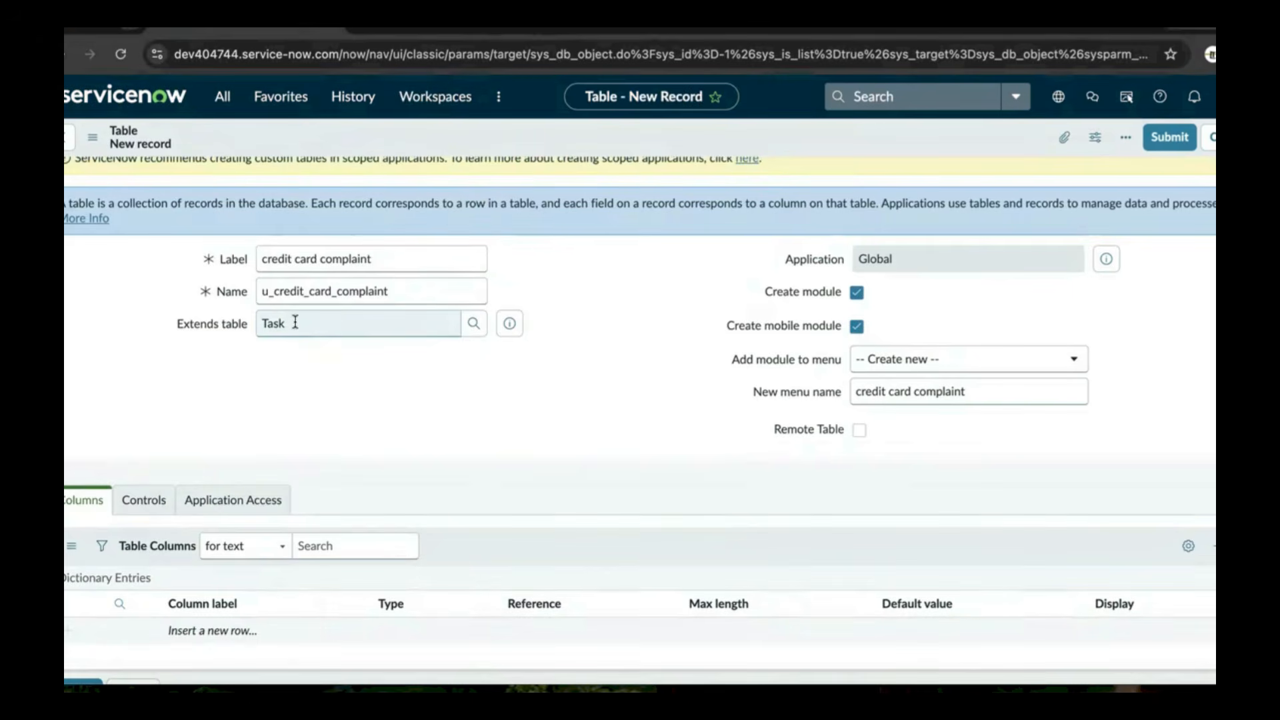
pyautogui.scroll(1, 333, 437)
pyautogui.scroll(-5, 305, 457)
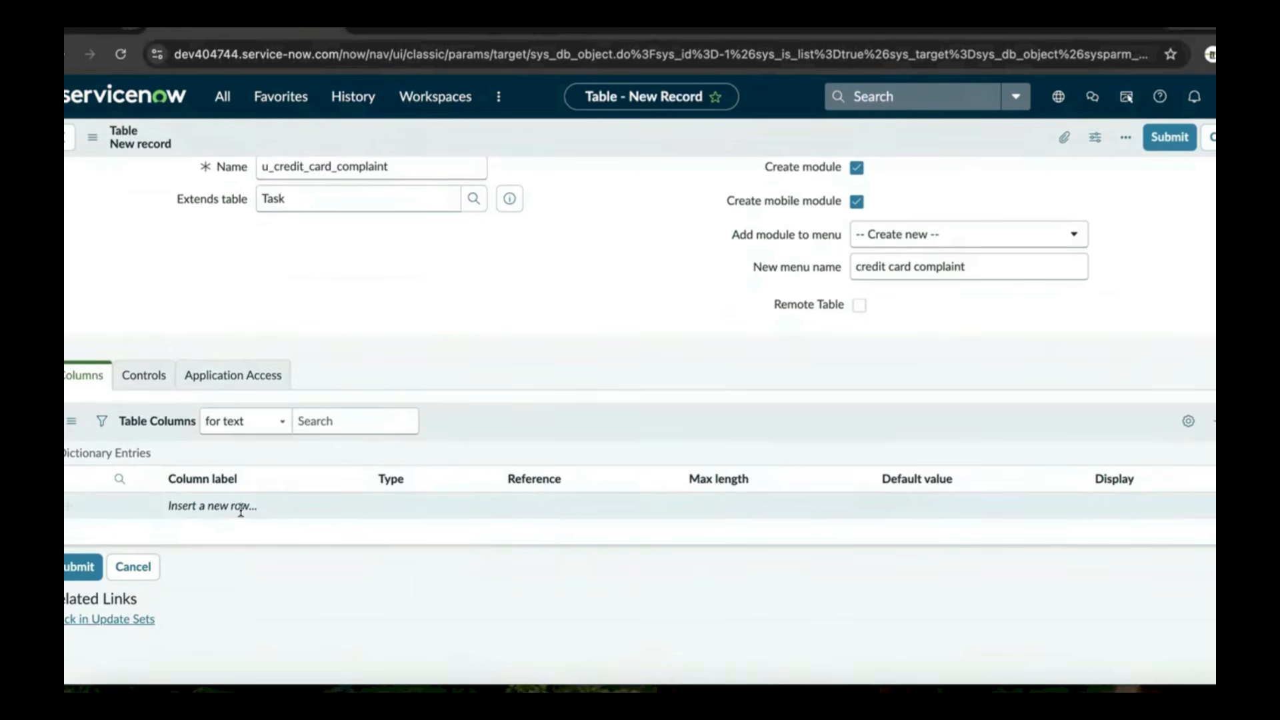
pyautogui.scroll(3, 397, 360)
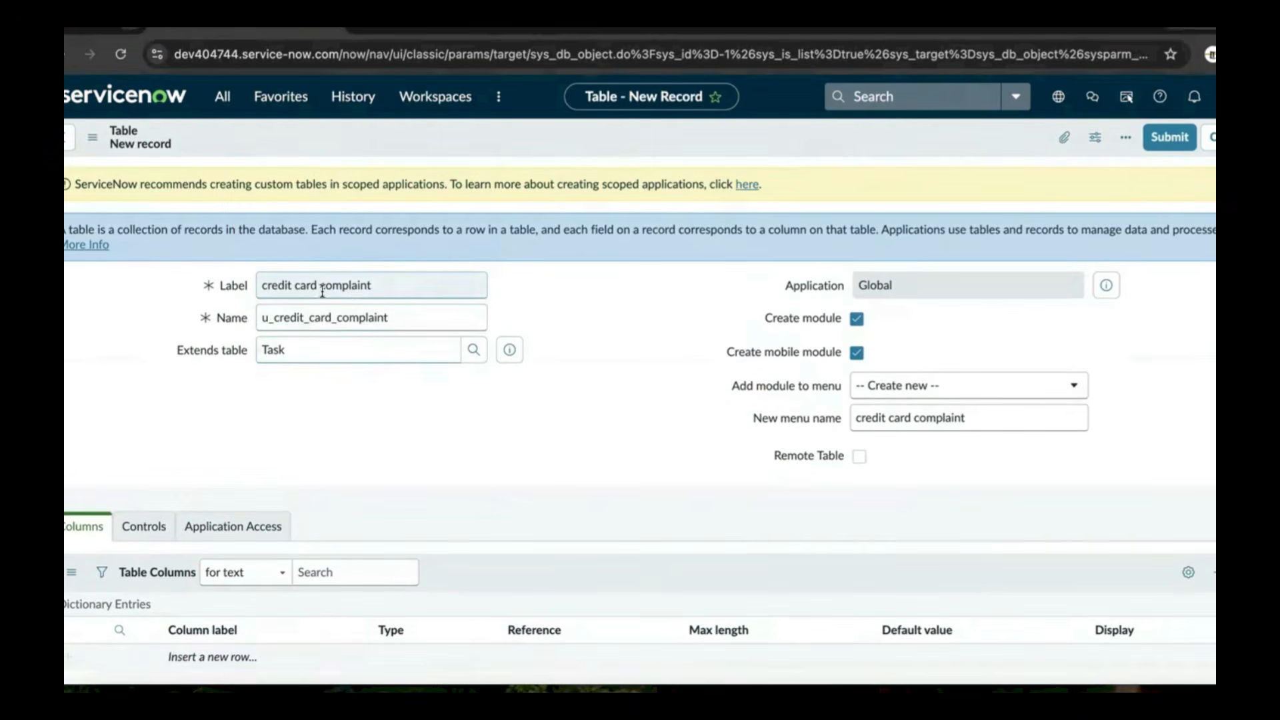
pyautogui.scroll(-3, 354, 449)
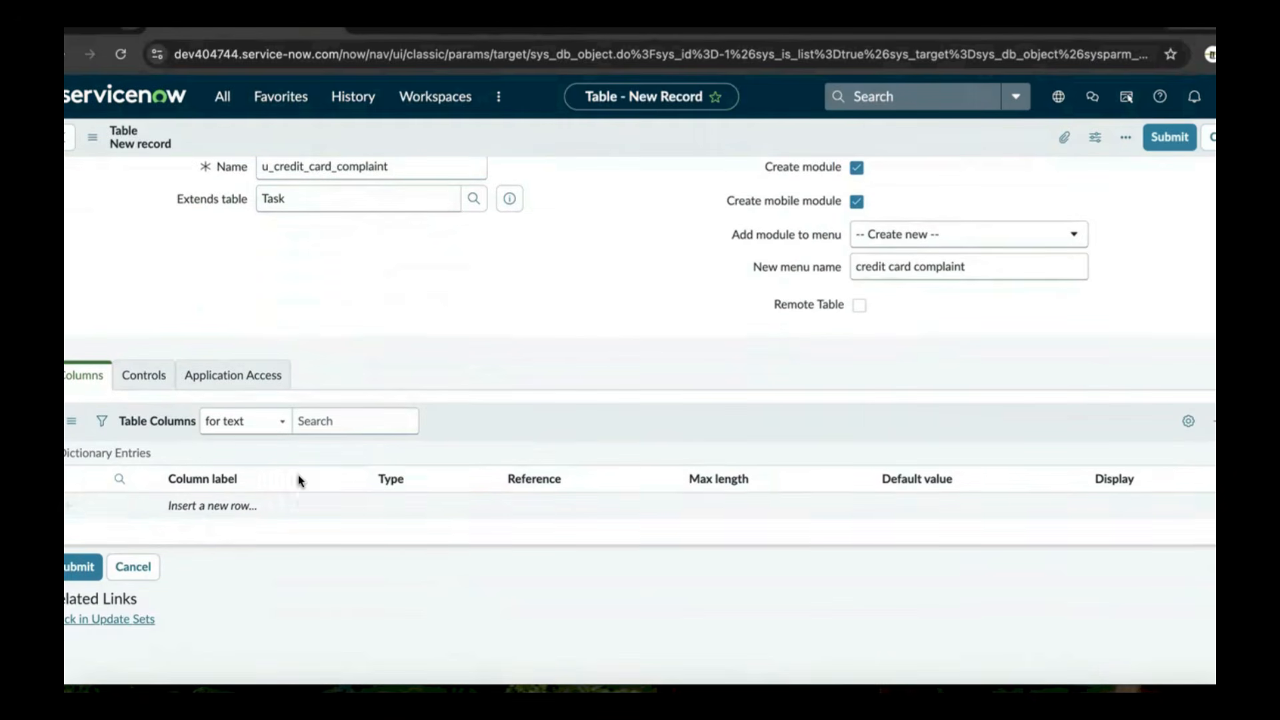
# Insert a new table column row labelled 'card number'
pyautogui.click(214, 505)
pyautogui.click(214, 505)
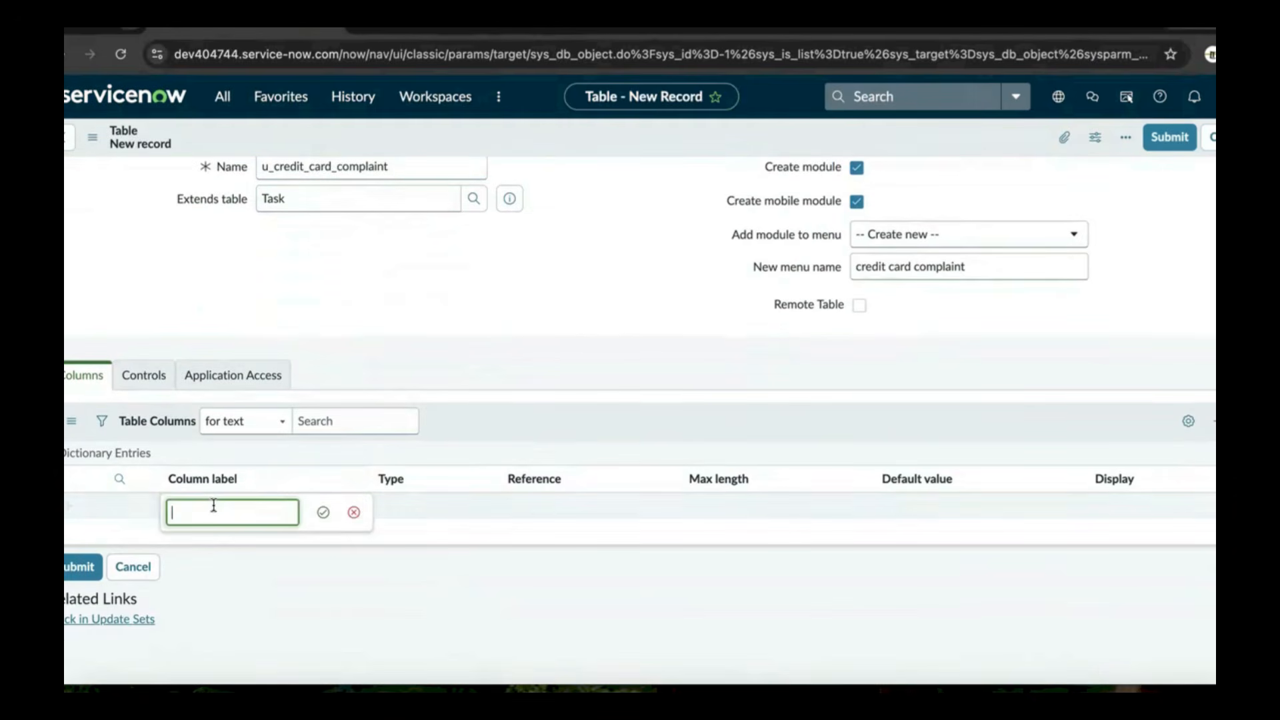
pyautogui.click(214, 511)
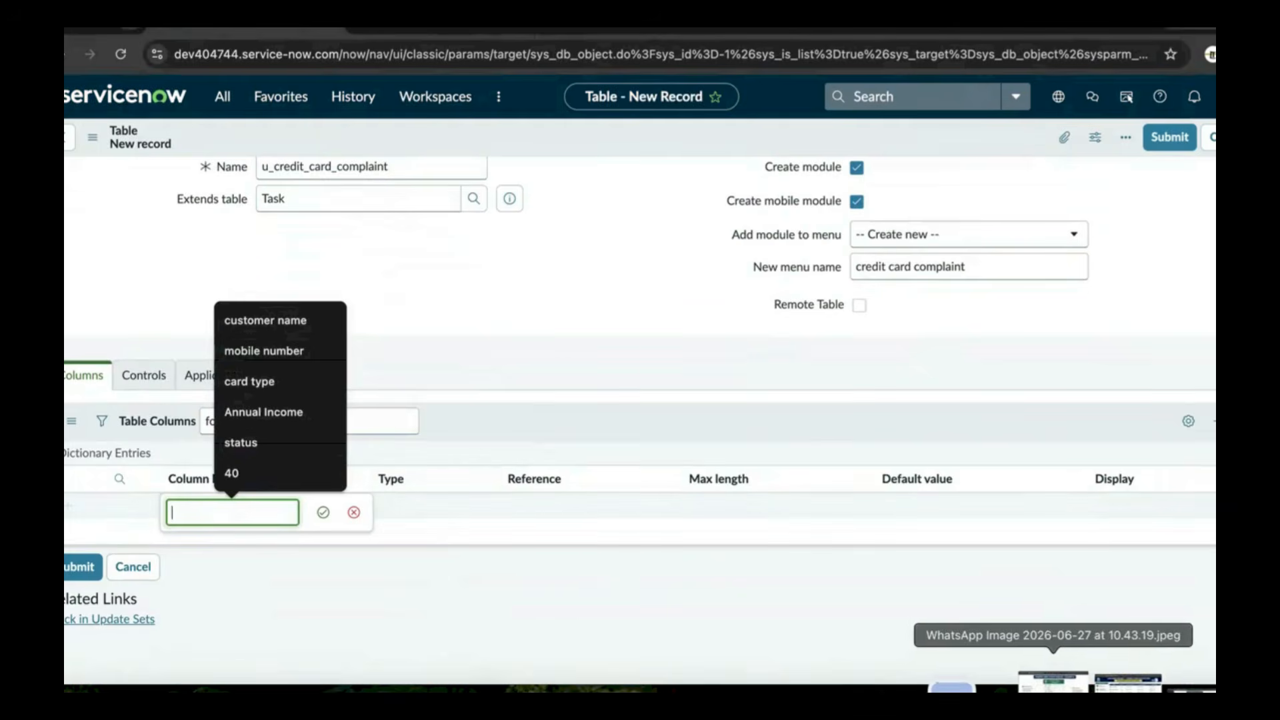
pyautogui.click(1055, 678)
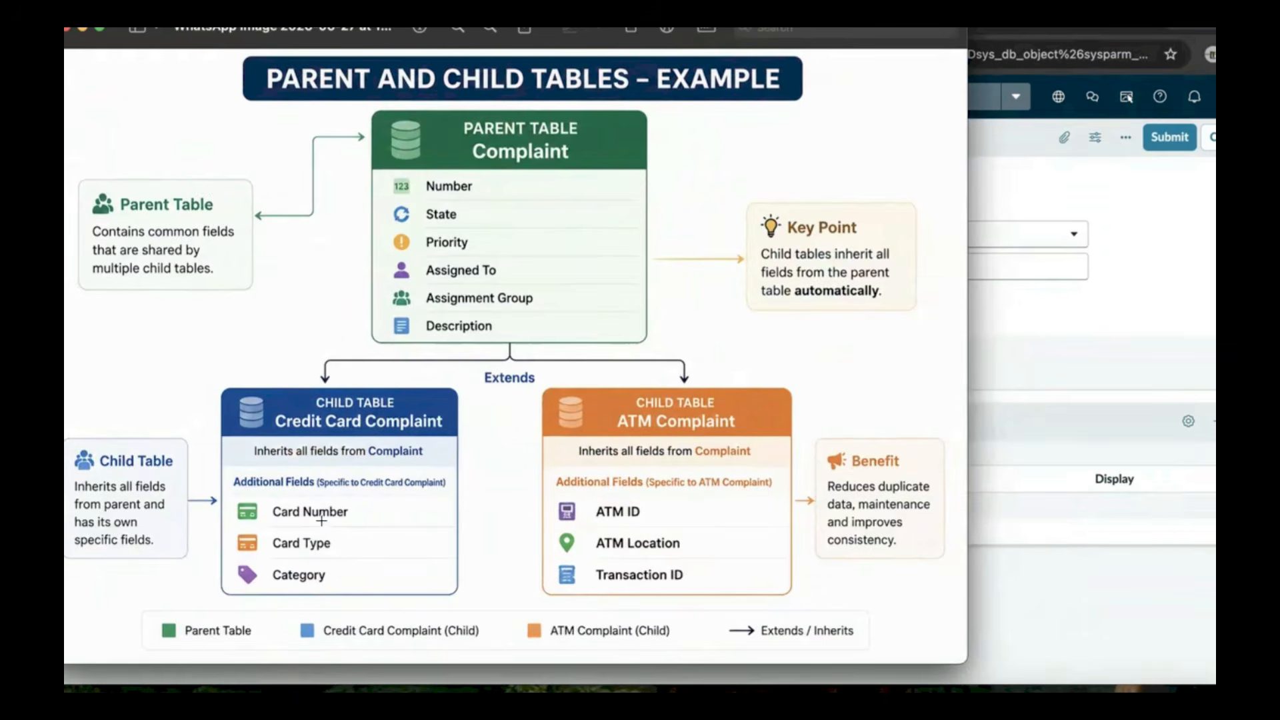
pyautogui.click(83, 28)
pyautogui.write('c')
pyautogui.write('ard by')
pyautogui.press('BackSpace')
pyautogui.write('number')
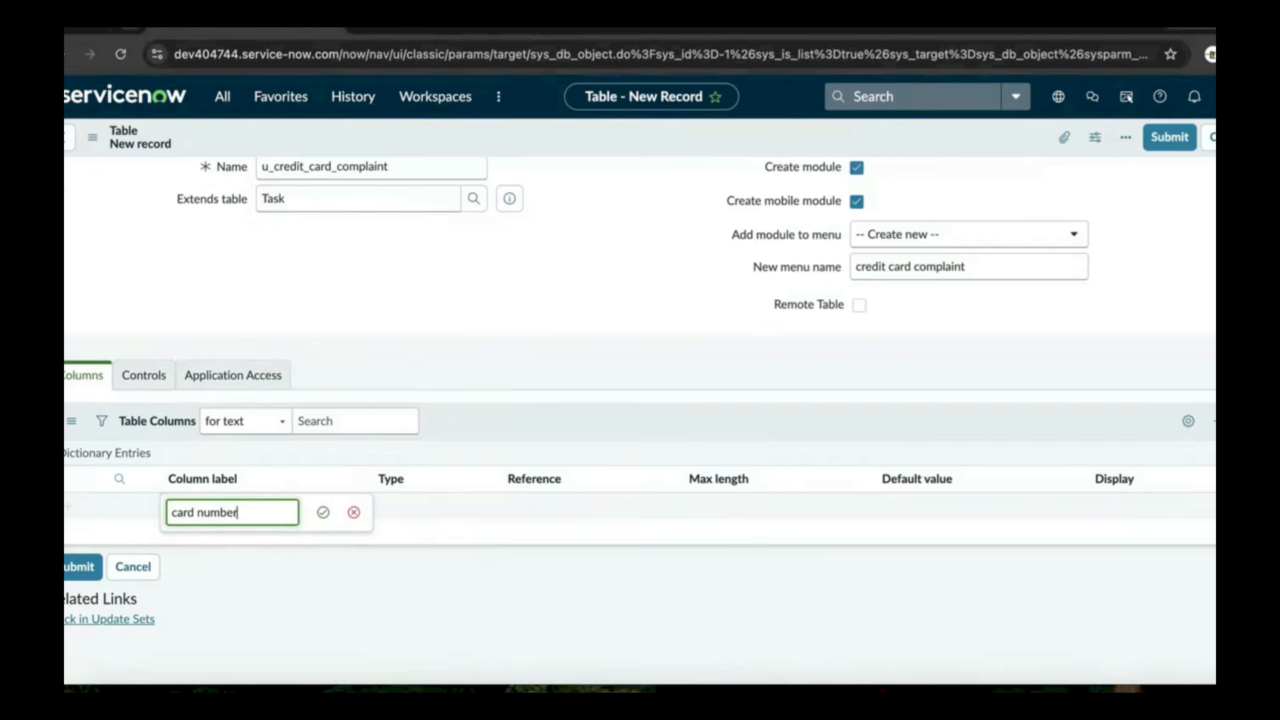
pyautogui.click(322, 512)
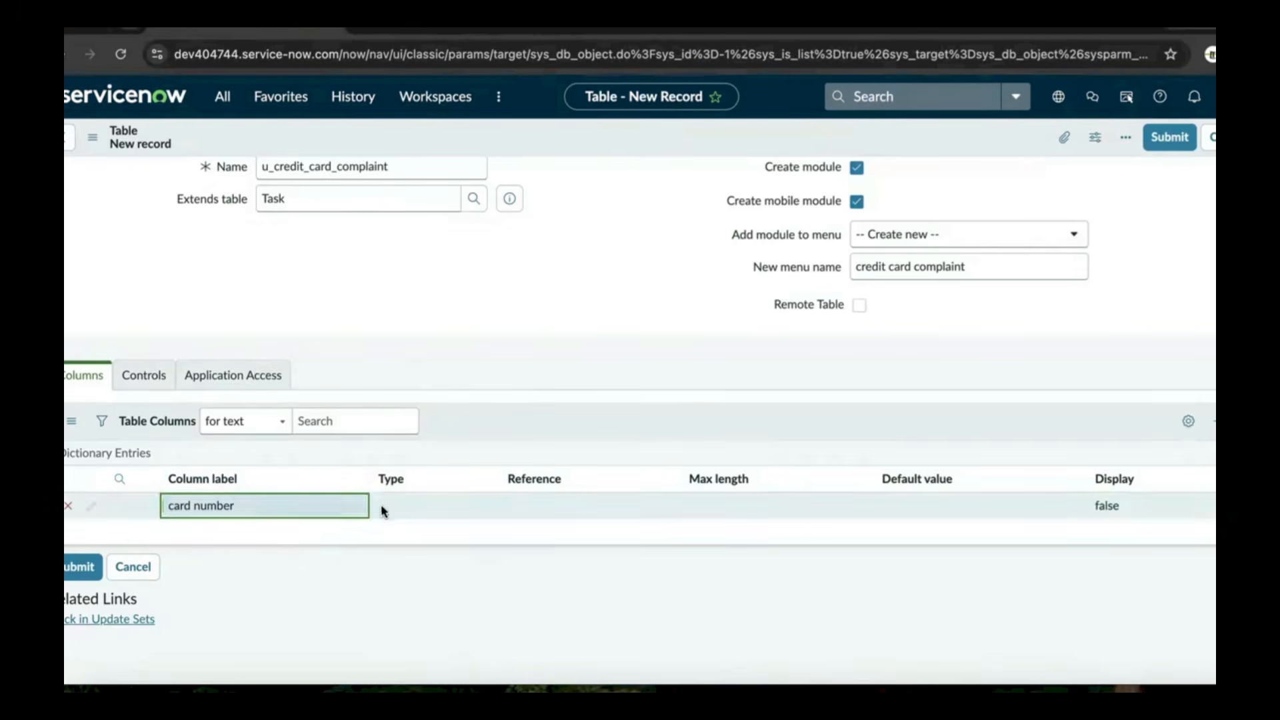
# Set the card number column's type to String and max length to 40
pyautogui.click(391, 509)
pyautogui.click(392, 506)
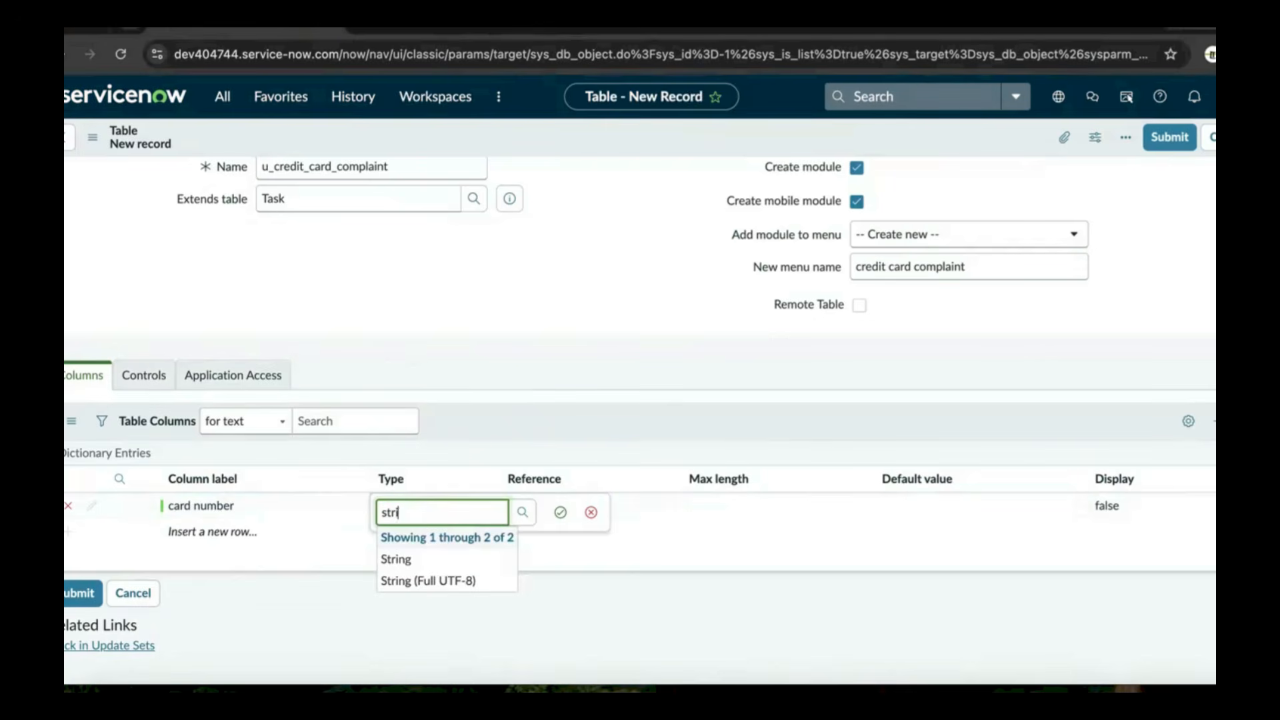
pyautogui.click(395, 558)
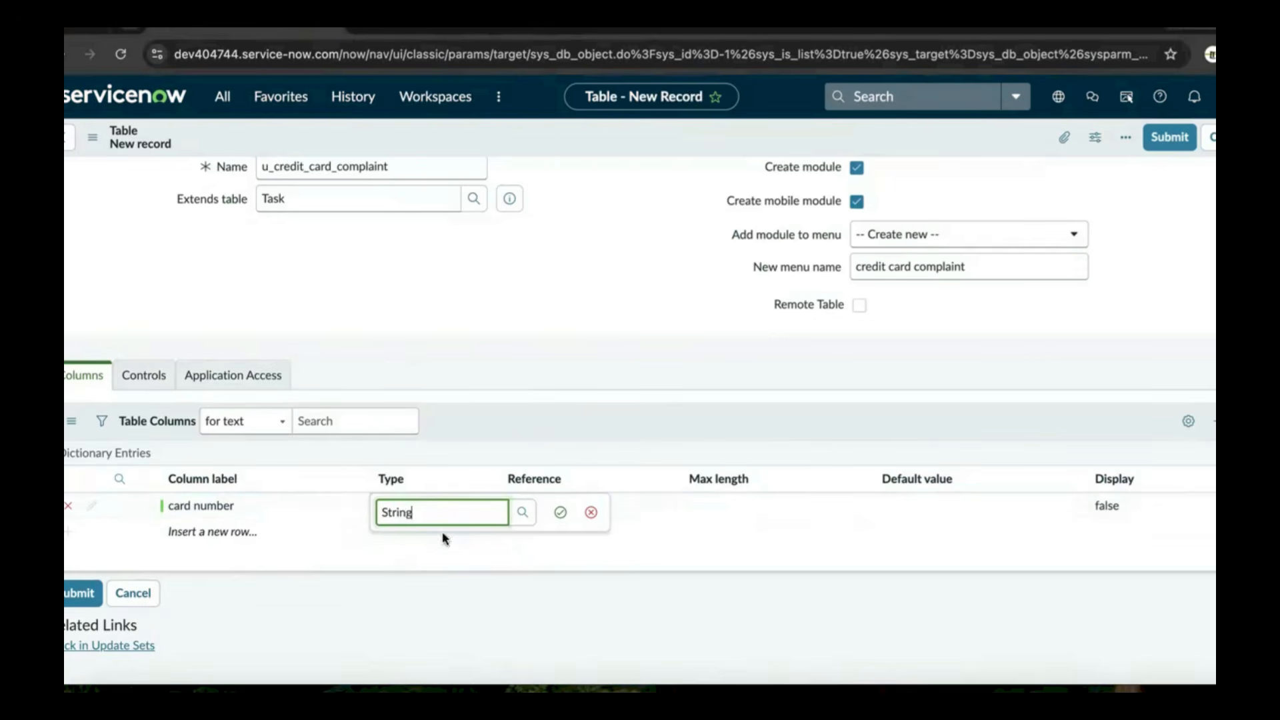
pyautogui.click(560, 513)
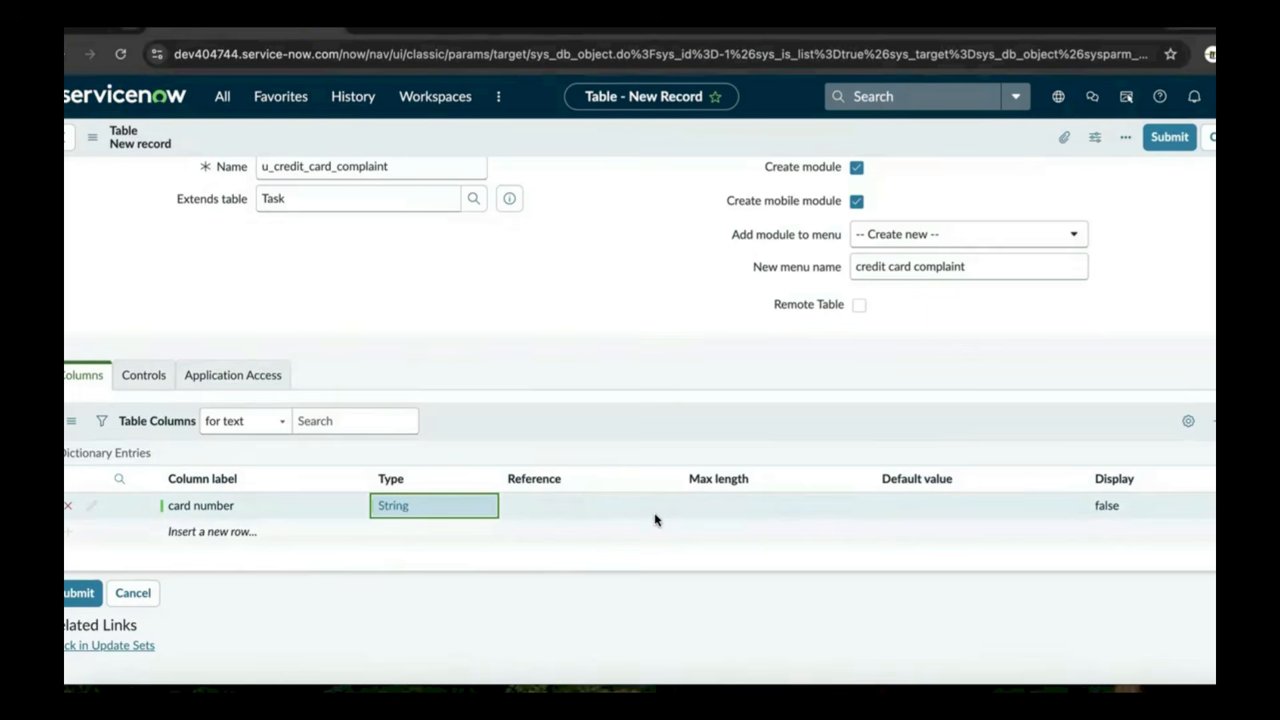
pyautogui.click(740, 505)
pyautogui.write('49')
pyautogui.press('BackSpace')
pyautogui.press('BackSpace')
pyautogui.write('40')
pyautogui.click(843, 516)
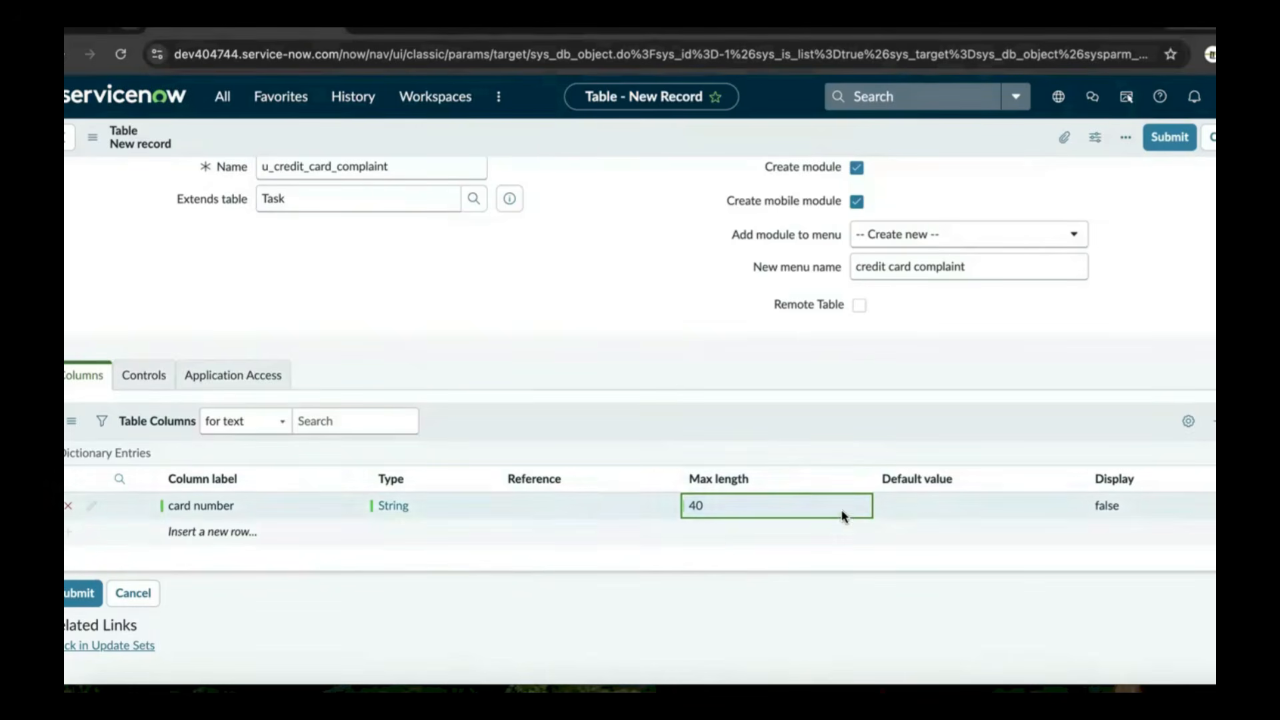
pyautogui.click(230, 533)
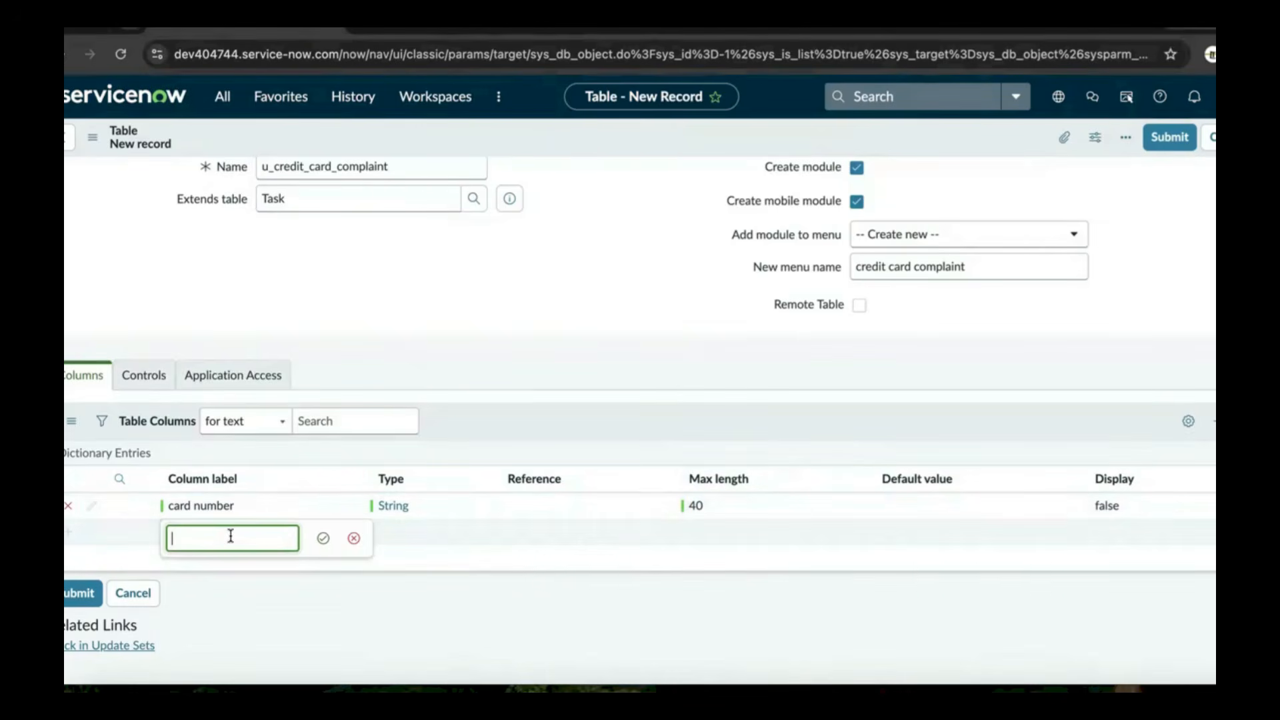
# Add a 'card type' column with type Choice
pyautogui.click(1080, 681)
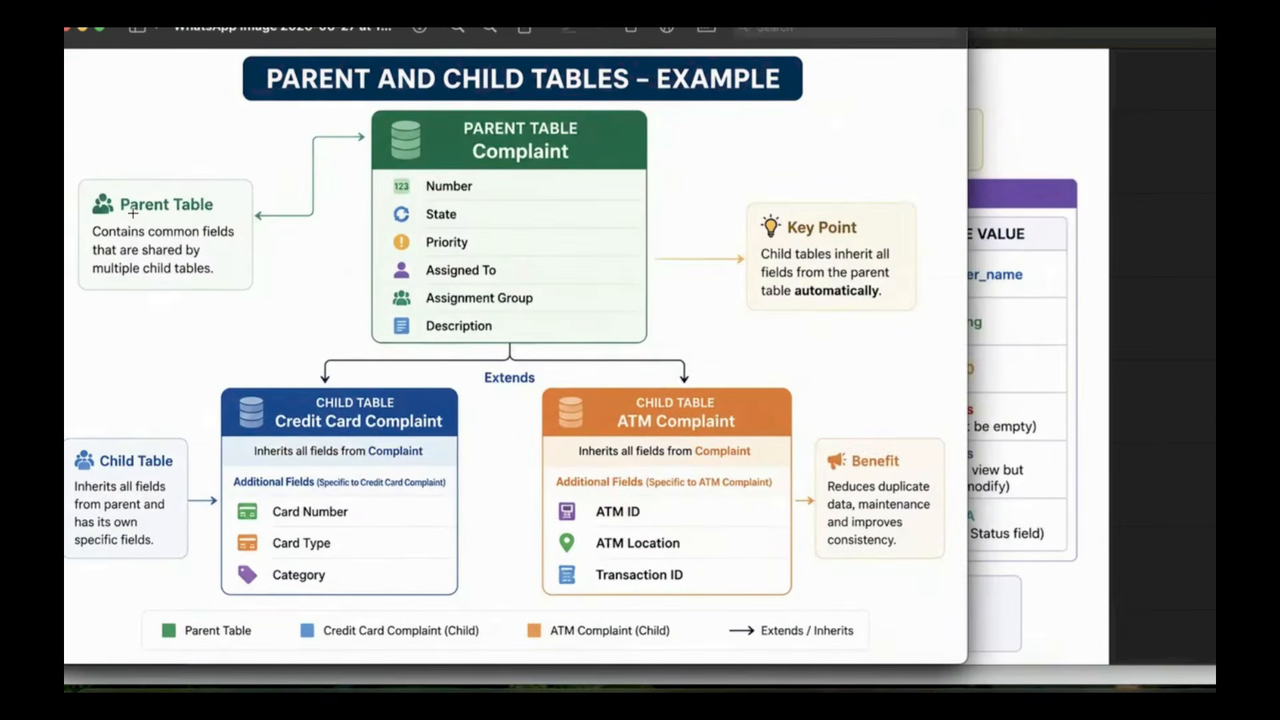
pyautogui.click(712, 688)
pyautogui.click(205, 537)
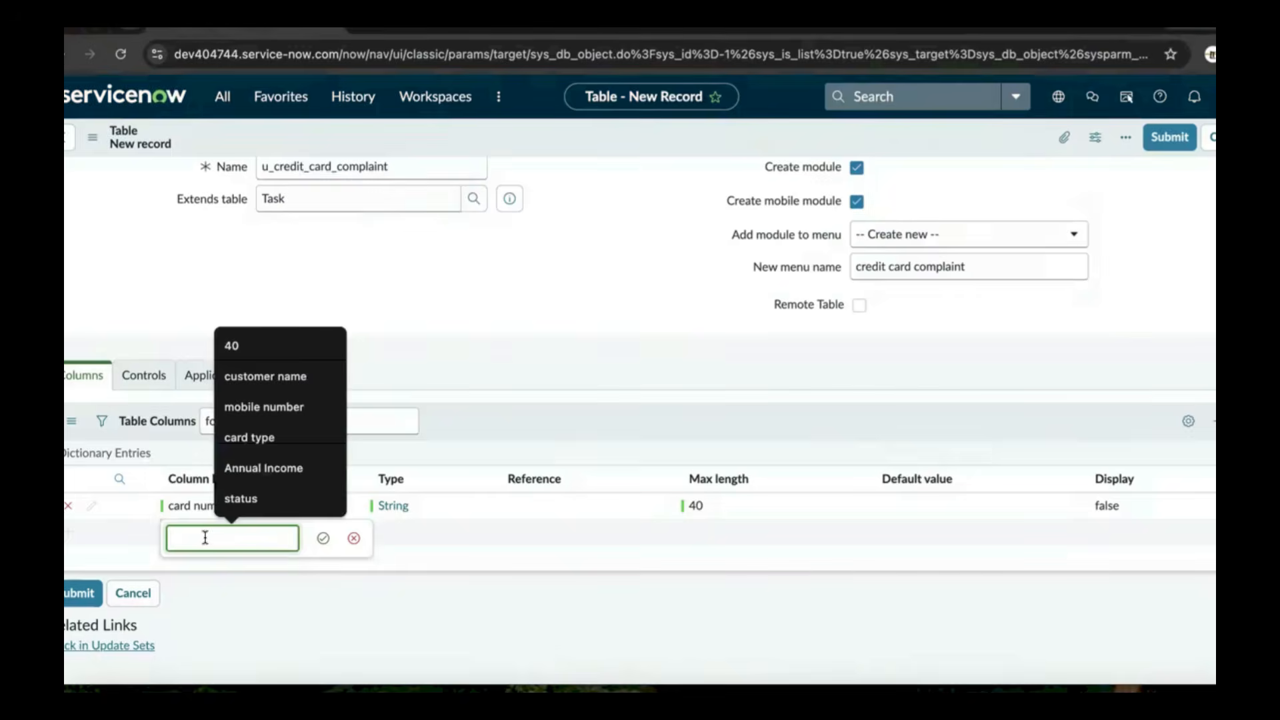
pyautogui.click(267, 438)
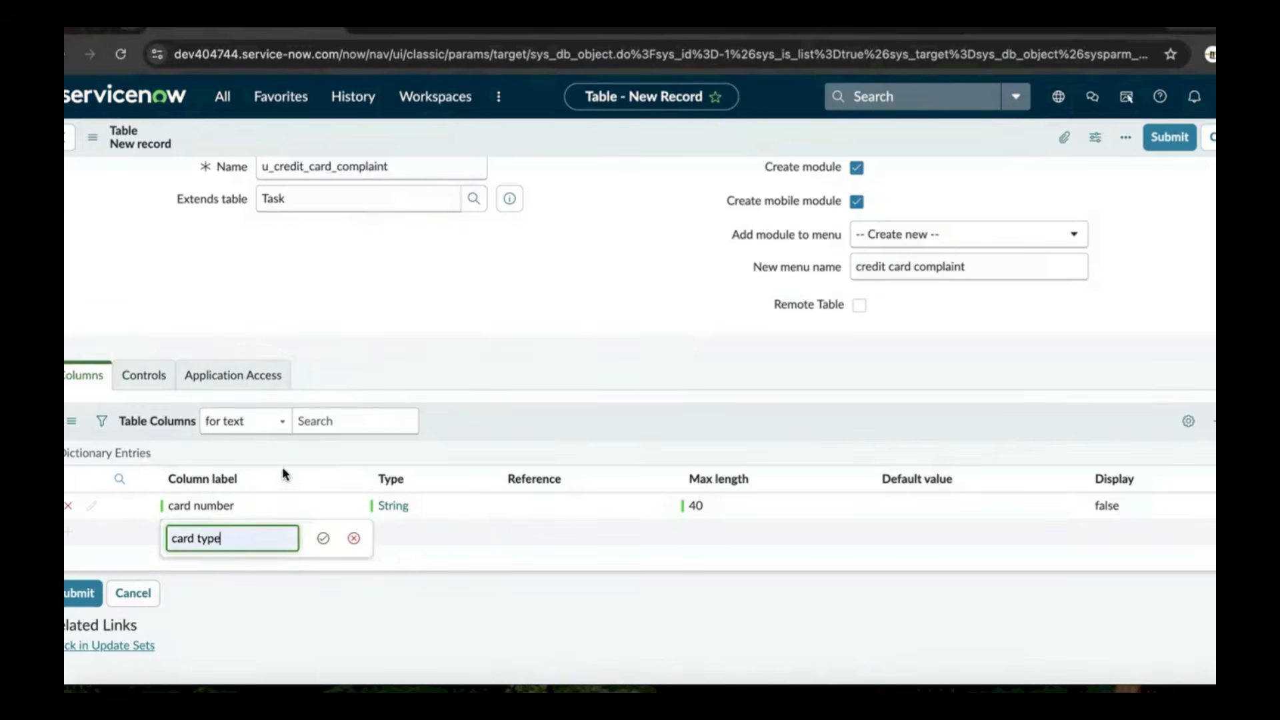
pyautogui.click(324, 543)
pyautogui.doubleClick(401, 533)
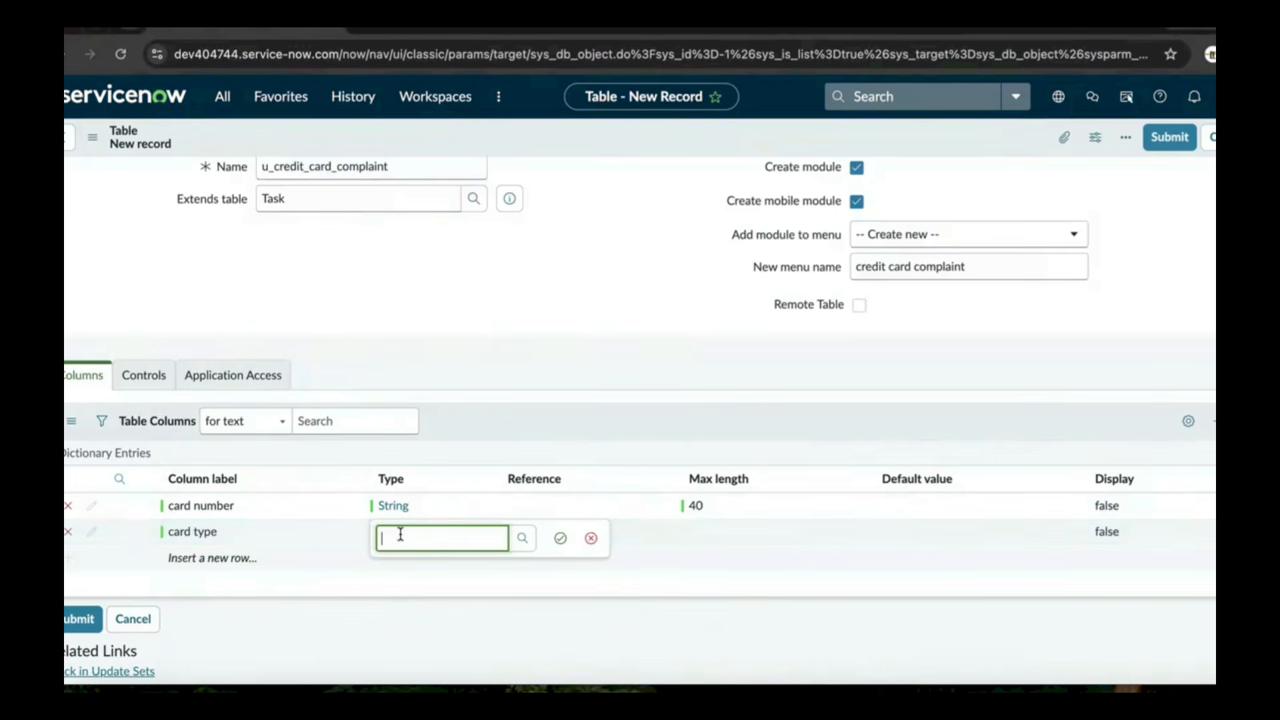
pyautogui.write('choi')
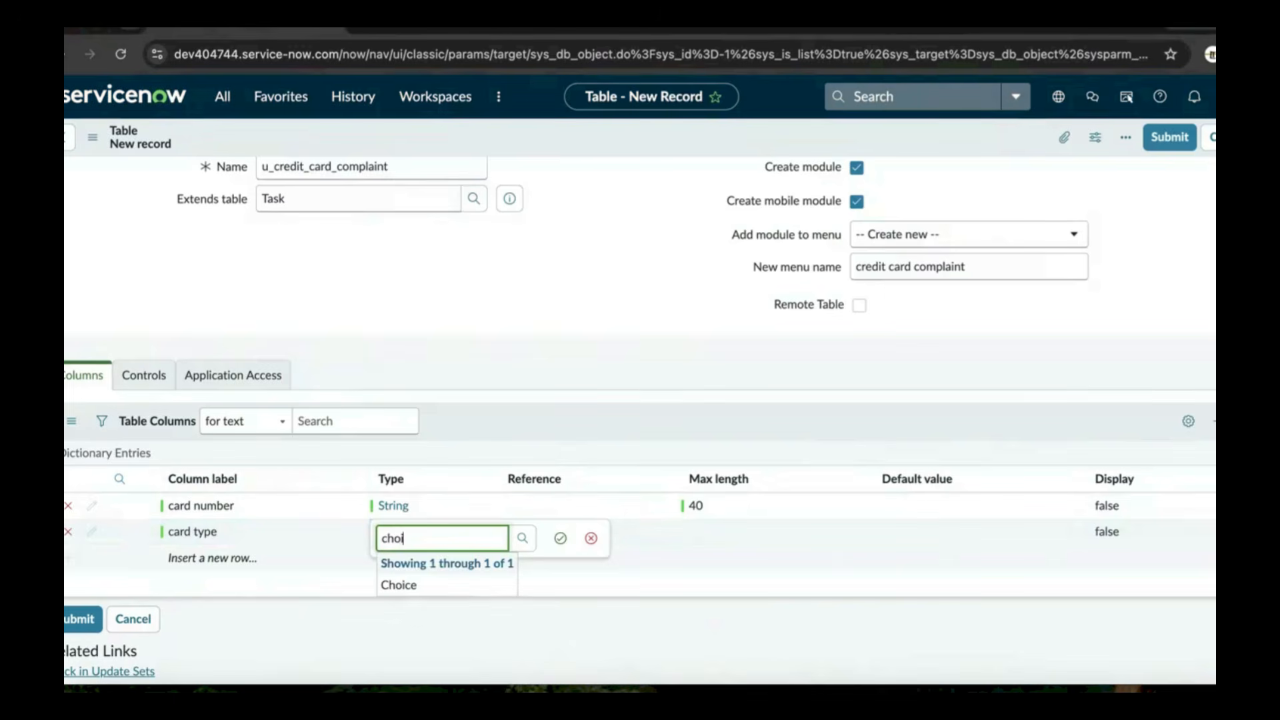
pyautogui.click(409, 583)
pyautogui.click(559, 540)
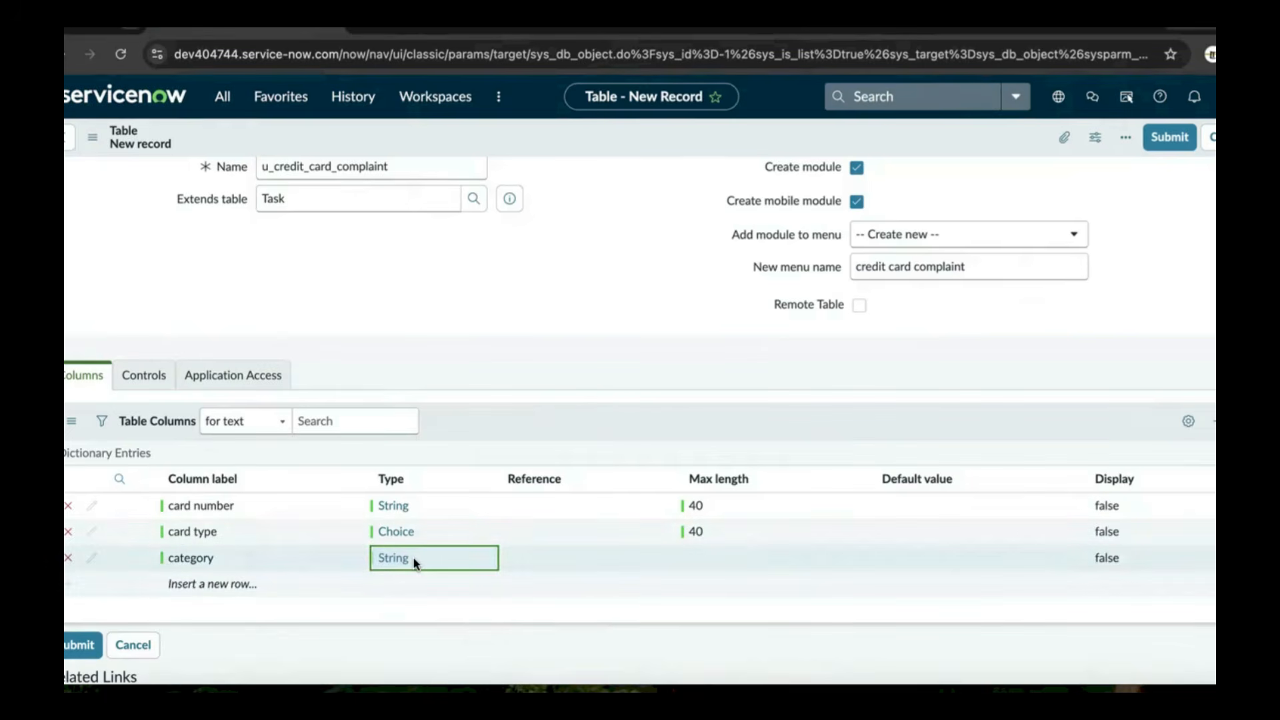
# Make the category column a Choice field with max length 40
pyautogui.click(413, 563)
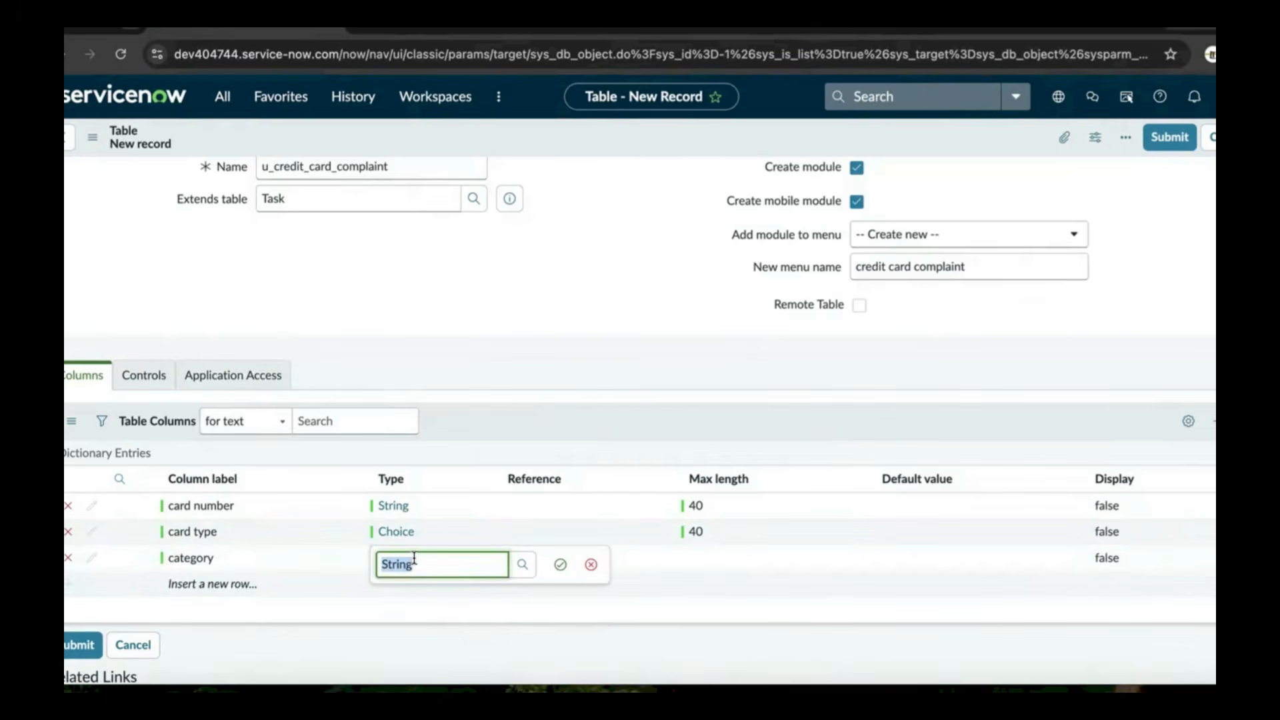
pyautogui.write('choice')
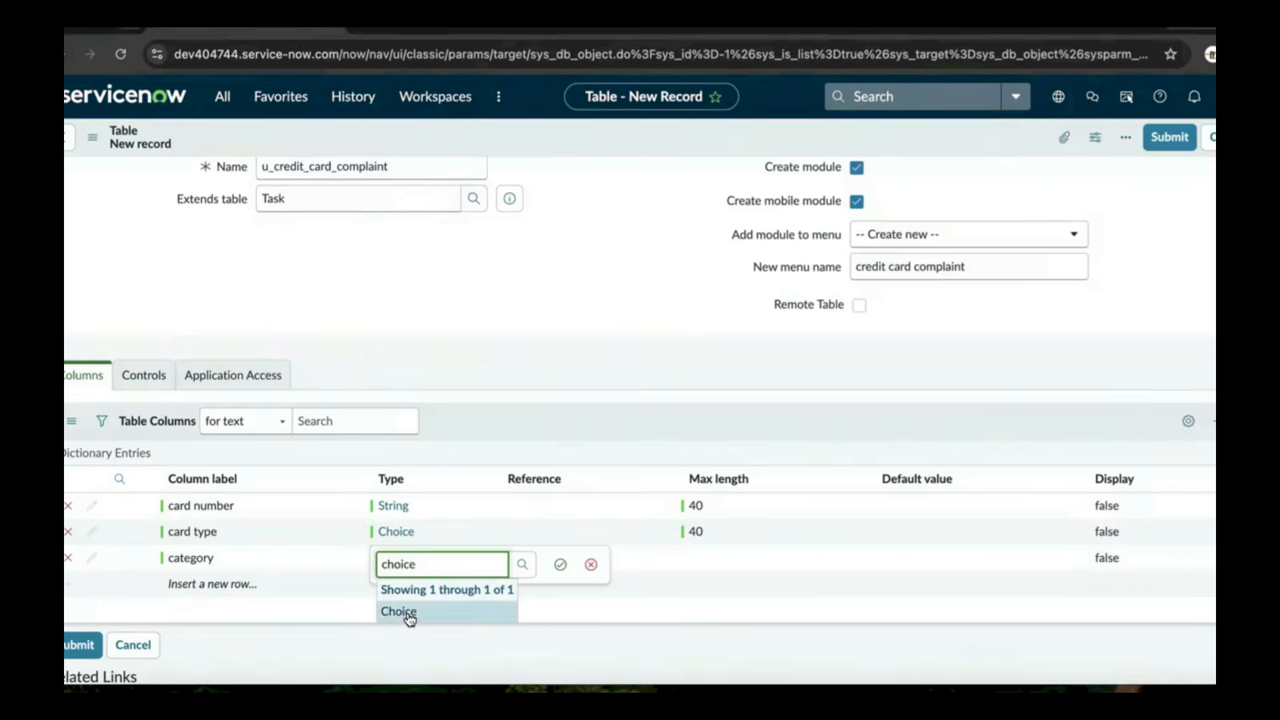
pyautogui.click(408, 612)
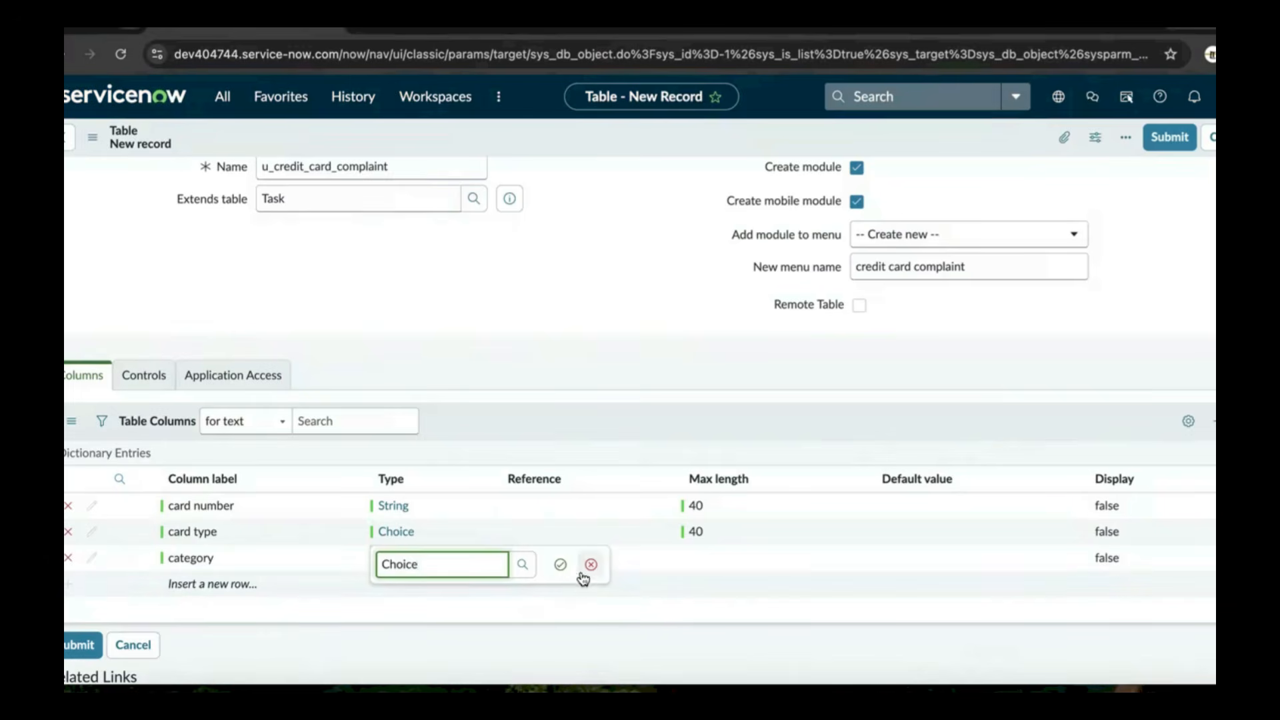
pyautogui.click(560, 565)
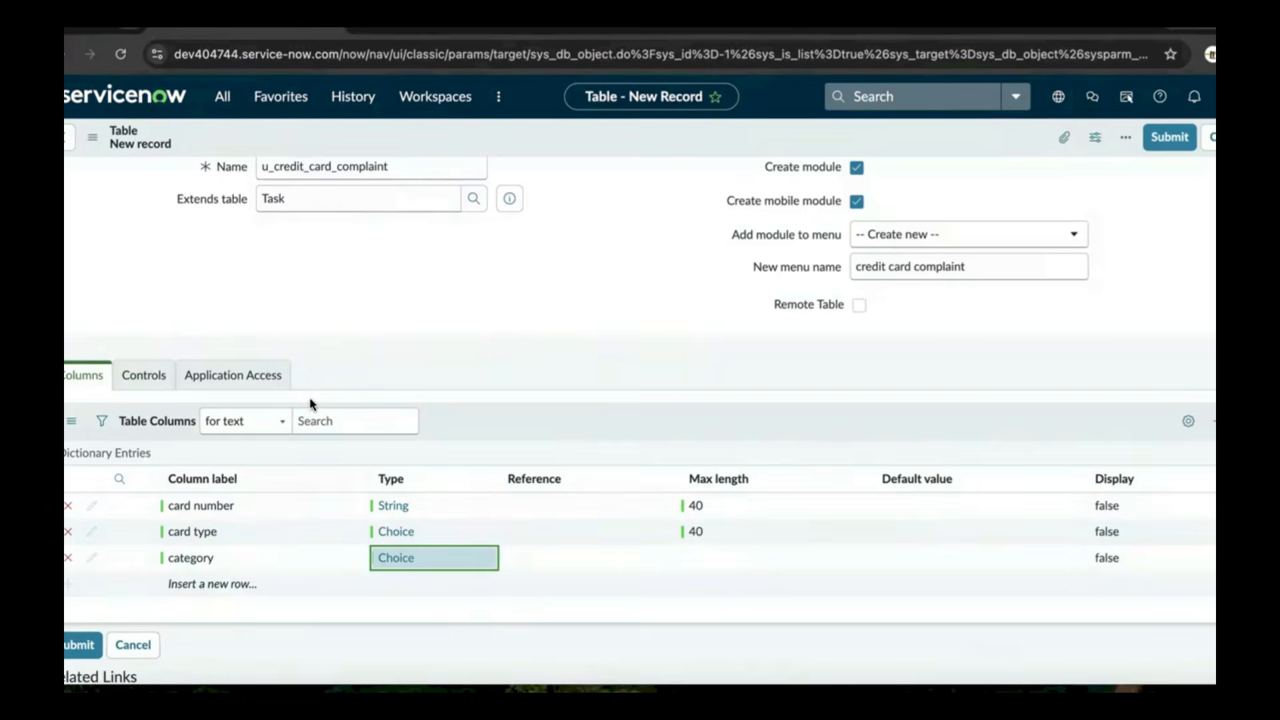
pyautogui.scroll(3, 311, 402)
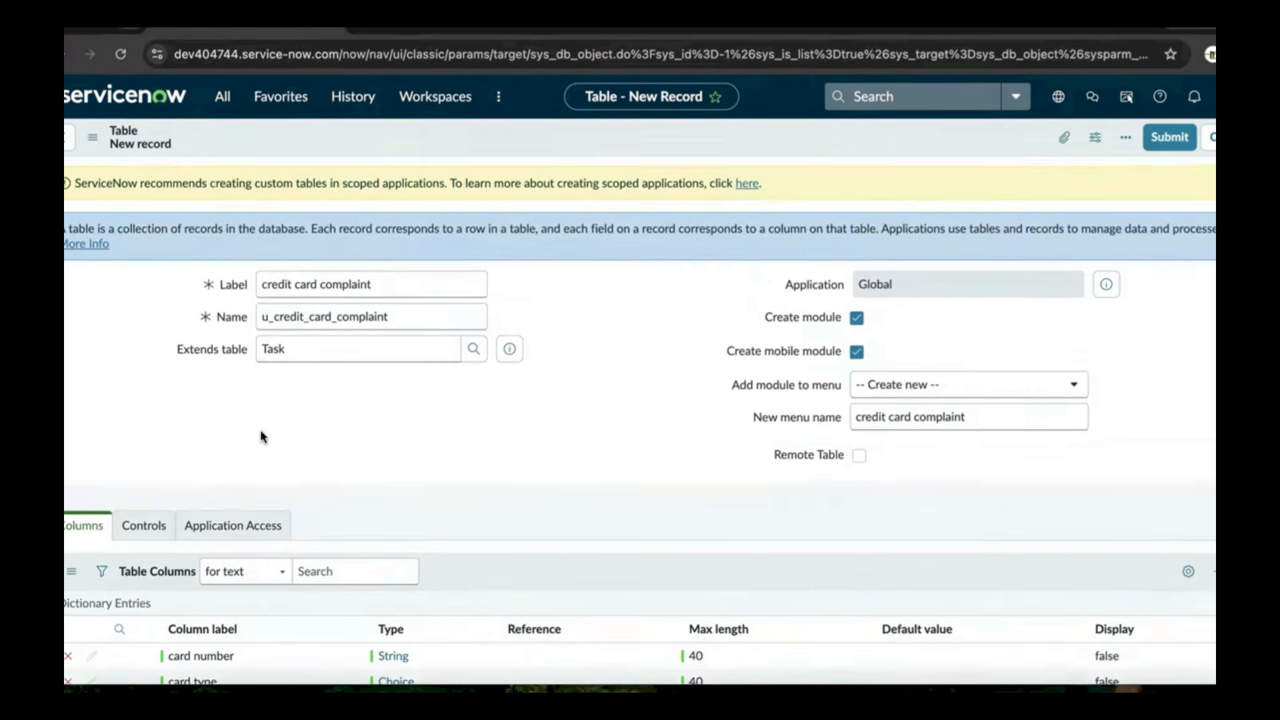
pyautogui.scroll(-5, 261, 434)
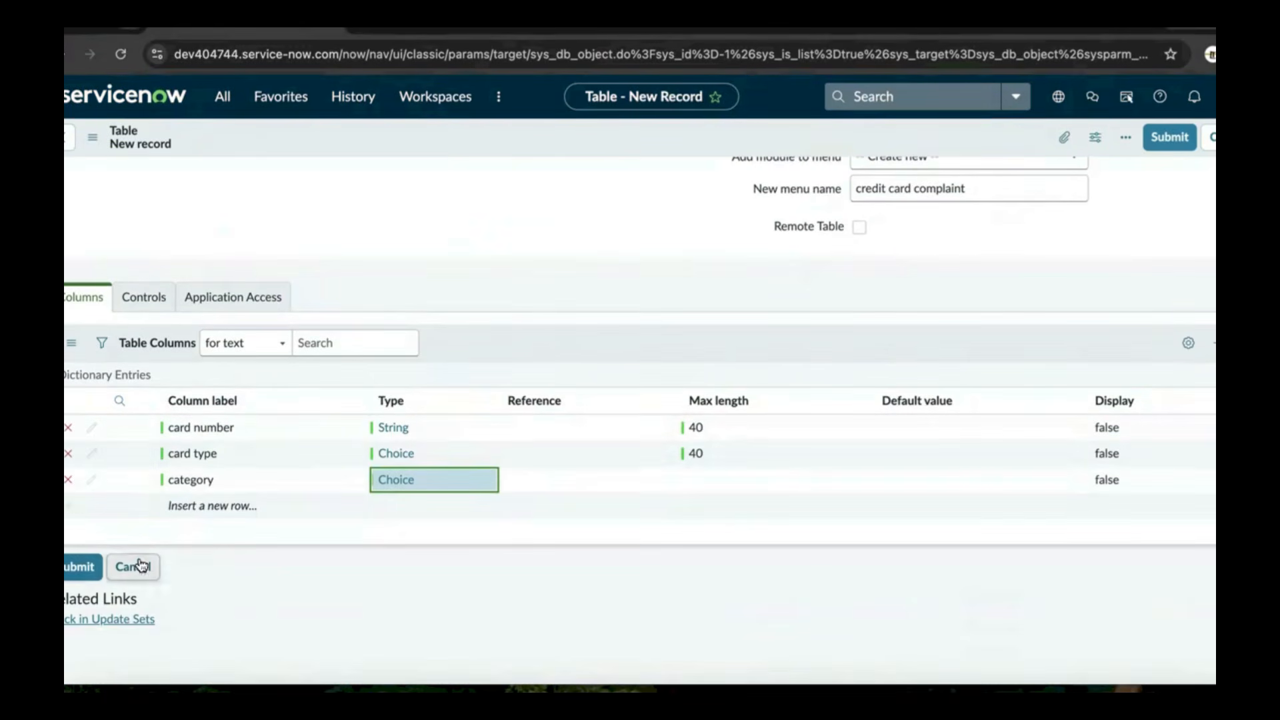
pyautogui.doubleClick(693, 480)
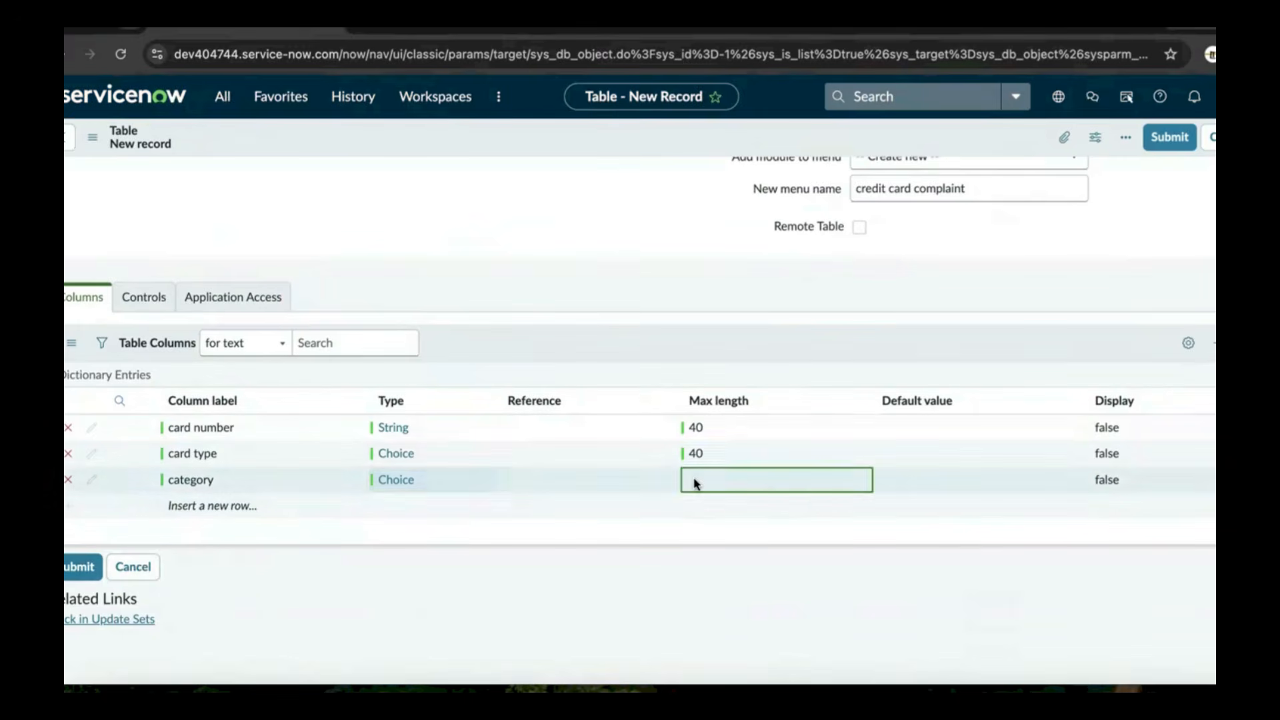
pyautogui.write('40')
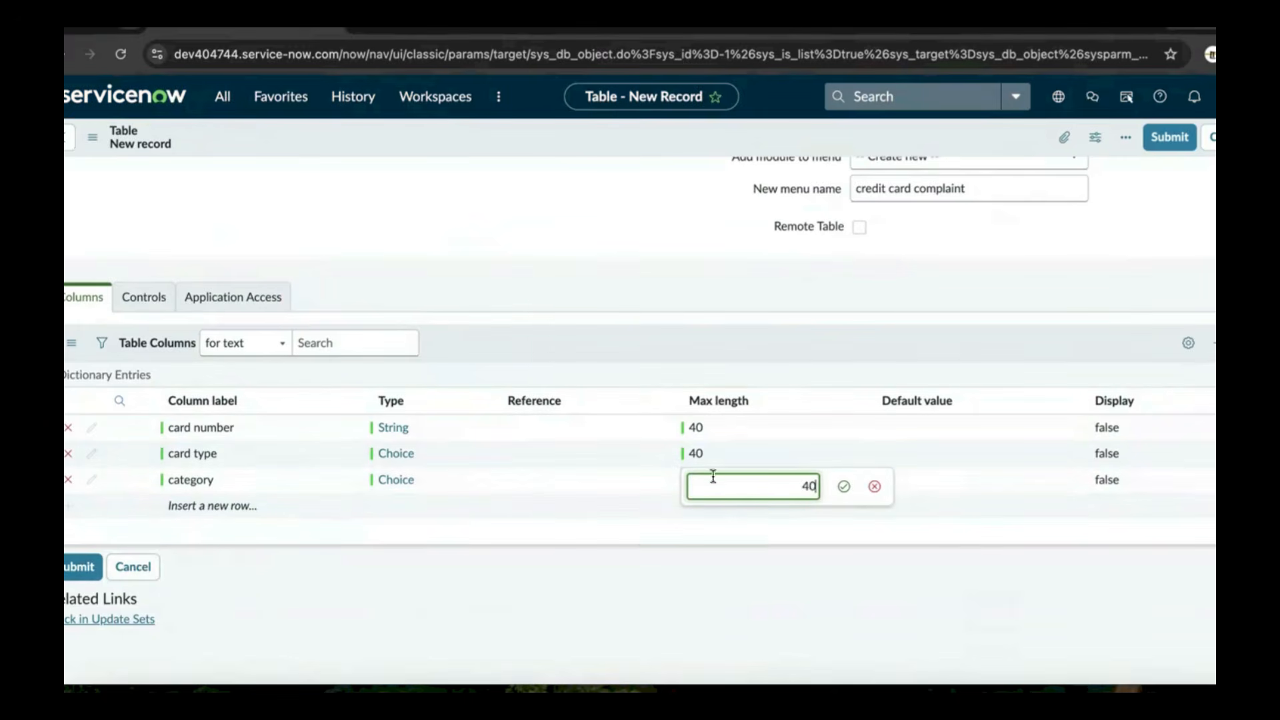
pyautogui.click(844, 487)
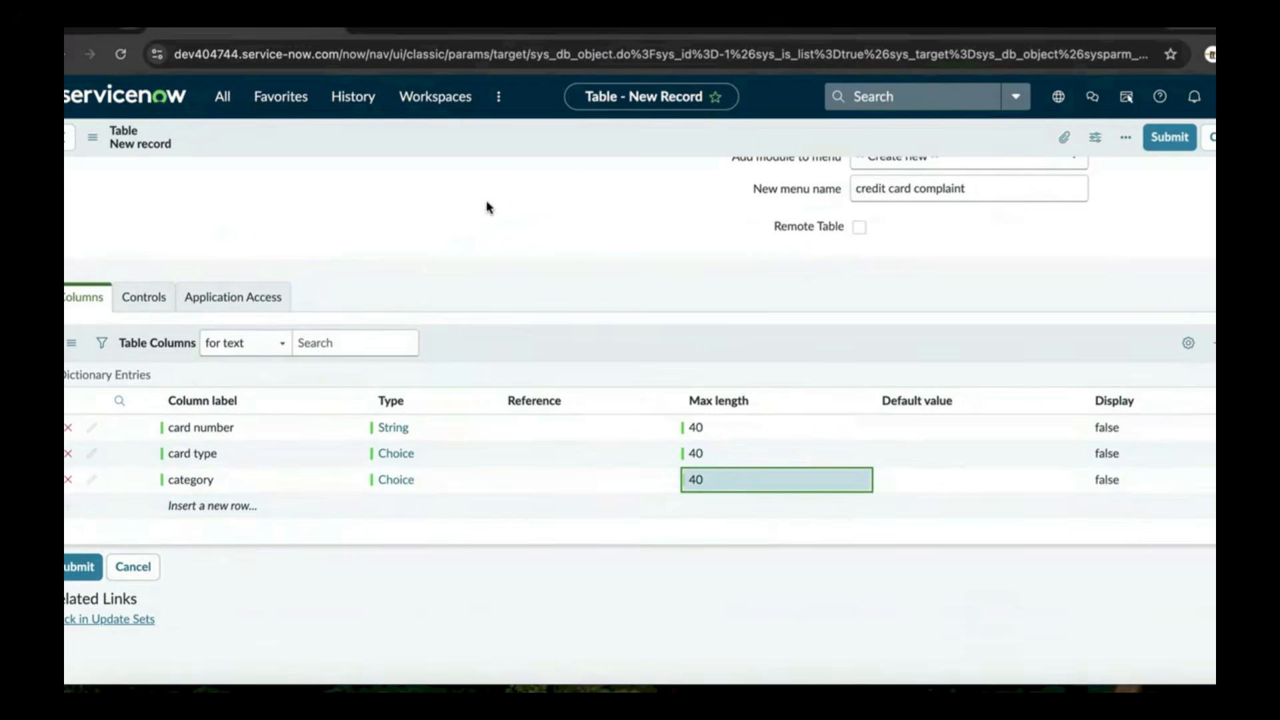
pyautogui.rightClick(591, 146)
# Save the credit card complaint table and review its 74 columns, including inherited Task fields
pyautogui.click(633, 154)
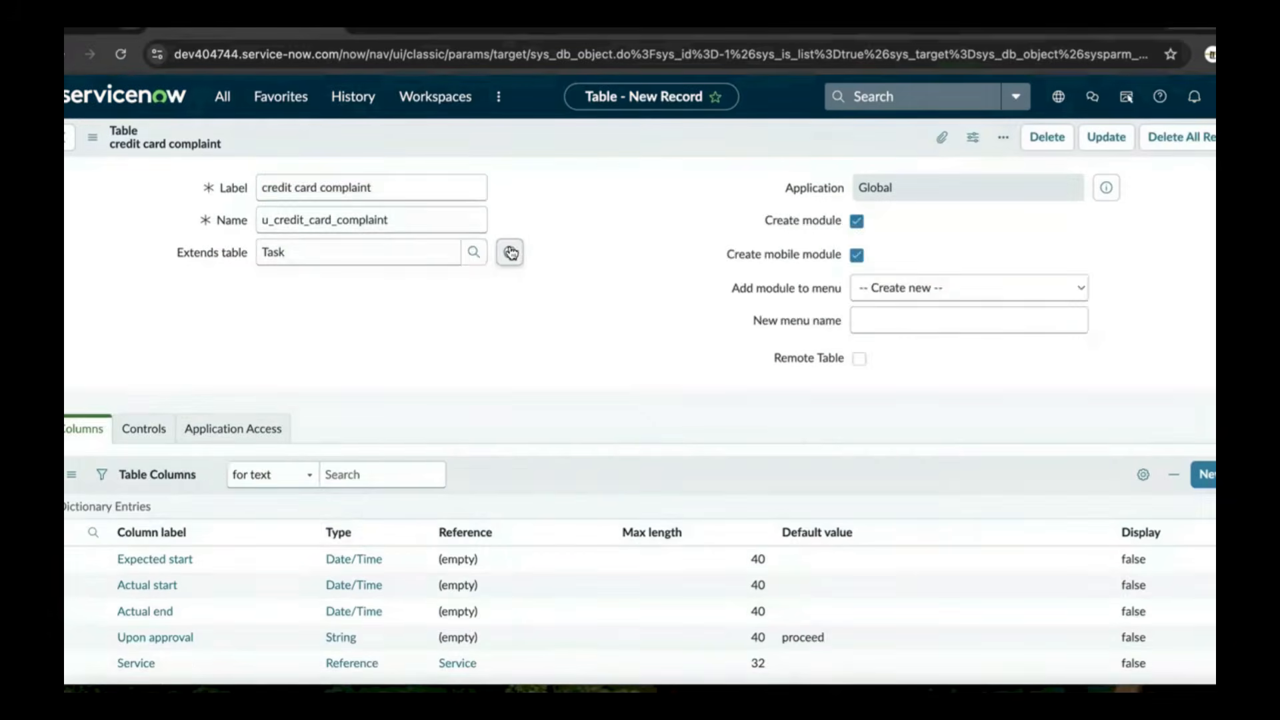
pyautogui.scroll(-7, 280, 493)
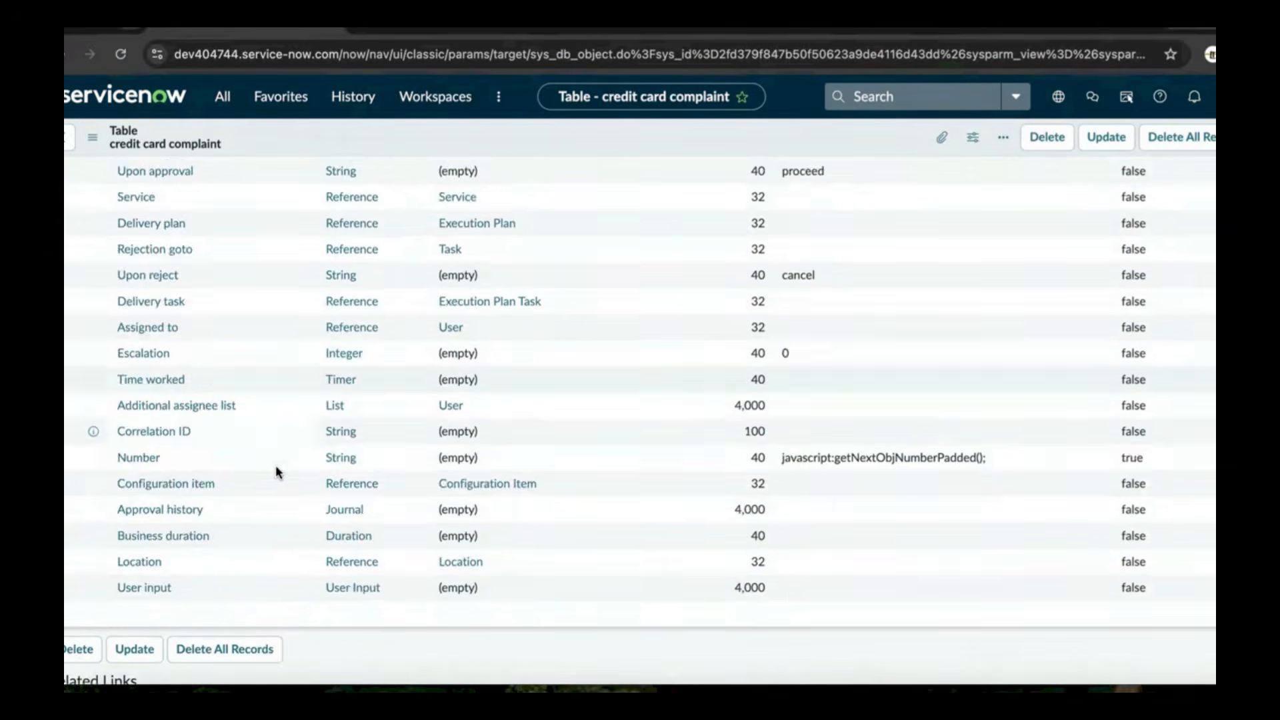
pyautogui.scroll(-1, 280, 388)
pyautogui.scroll(2, 280, 390)
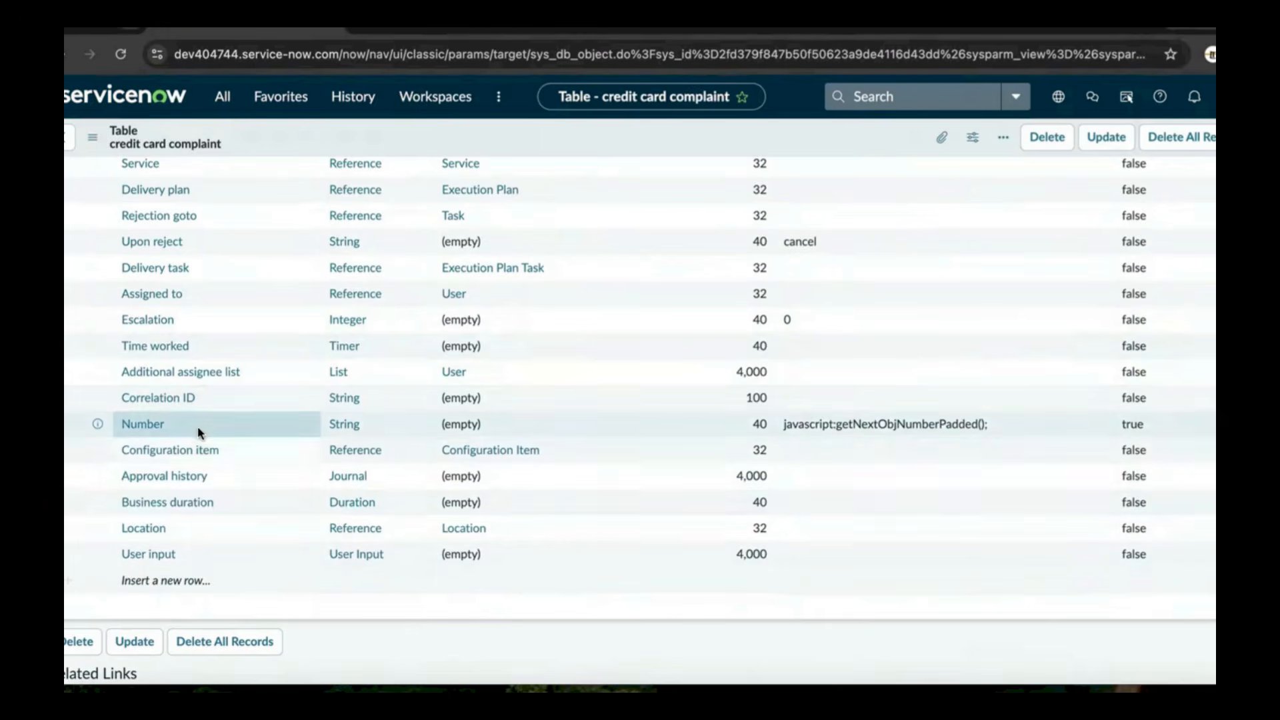
pyautogui.scroll(4, 197, 426)
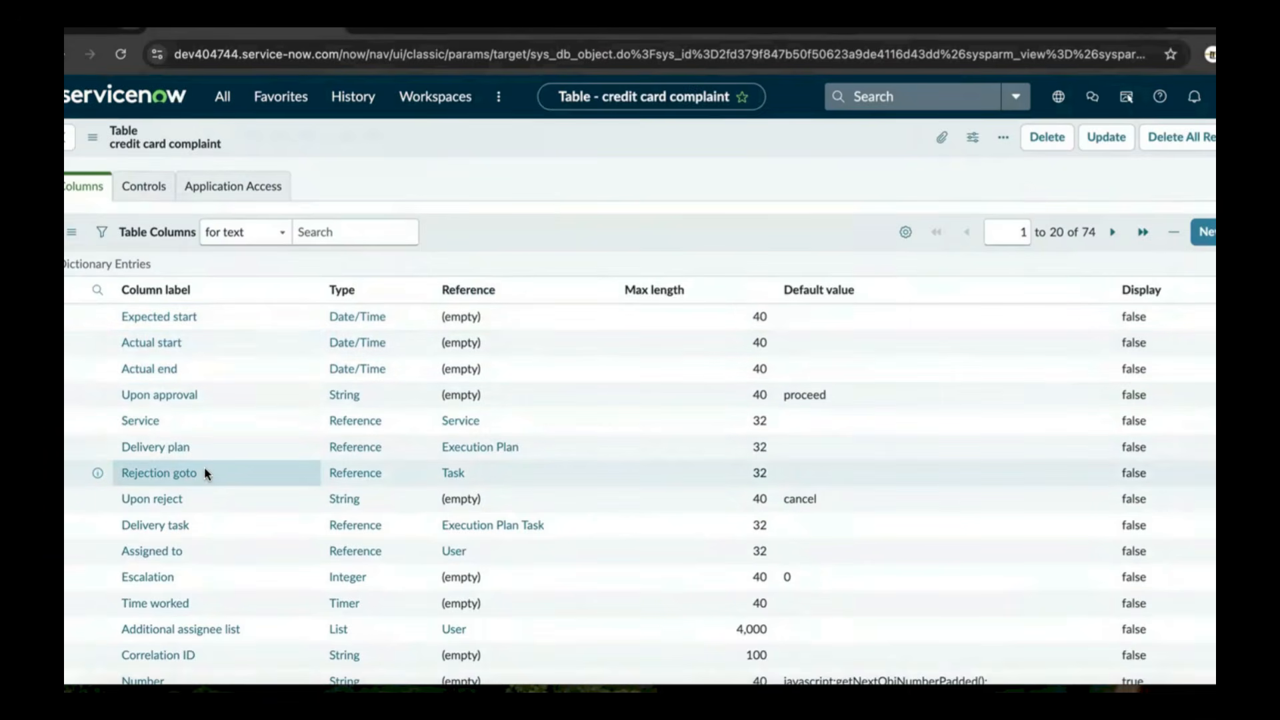
pyautogui.scroll(2, 204, 467)
pyautogui.scroll(-5, 206, 442)
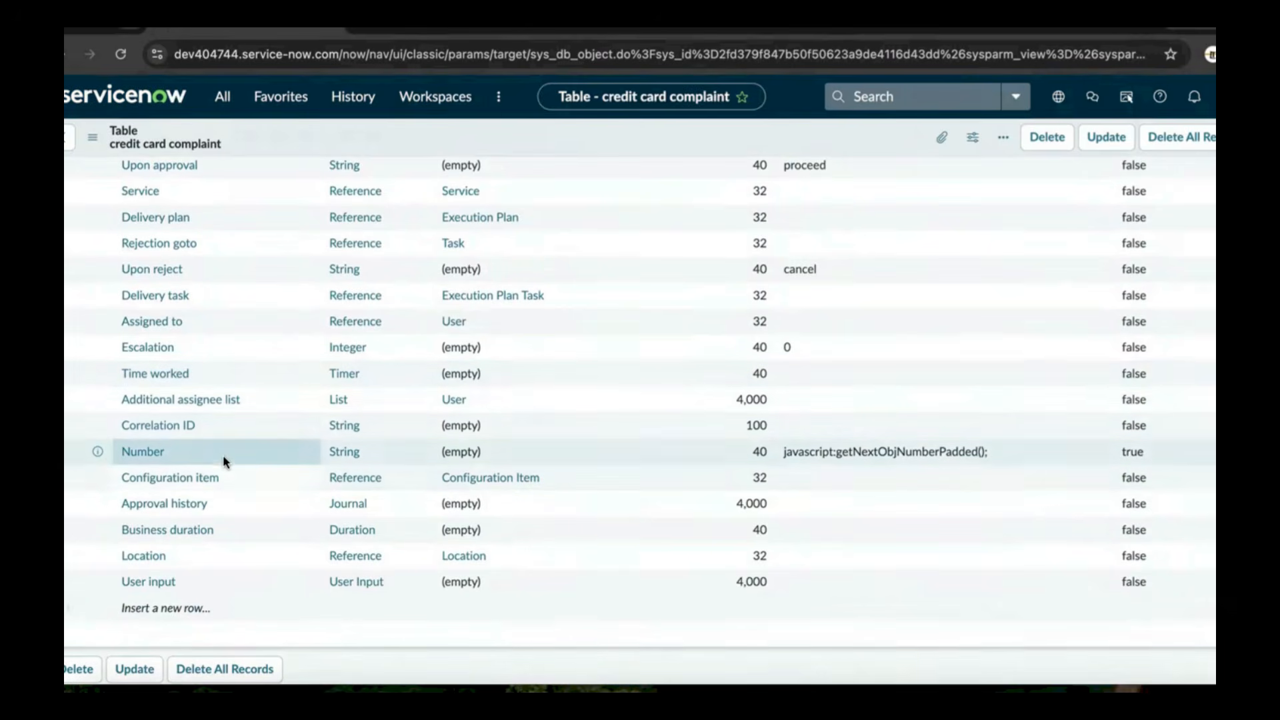
pyautogui.scroll(-1, 223, 454)
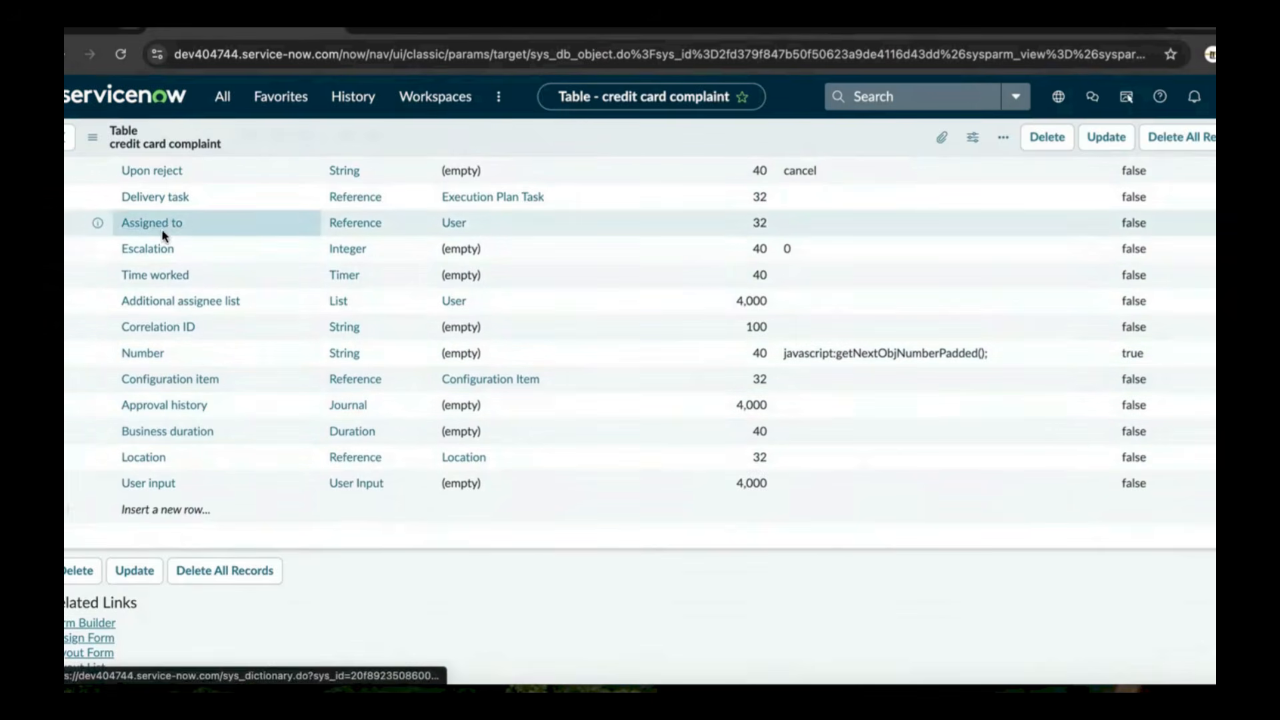
pyautogui.scroll(-1, 246, 377)
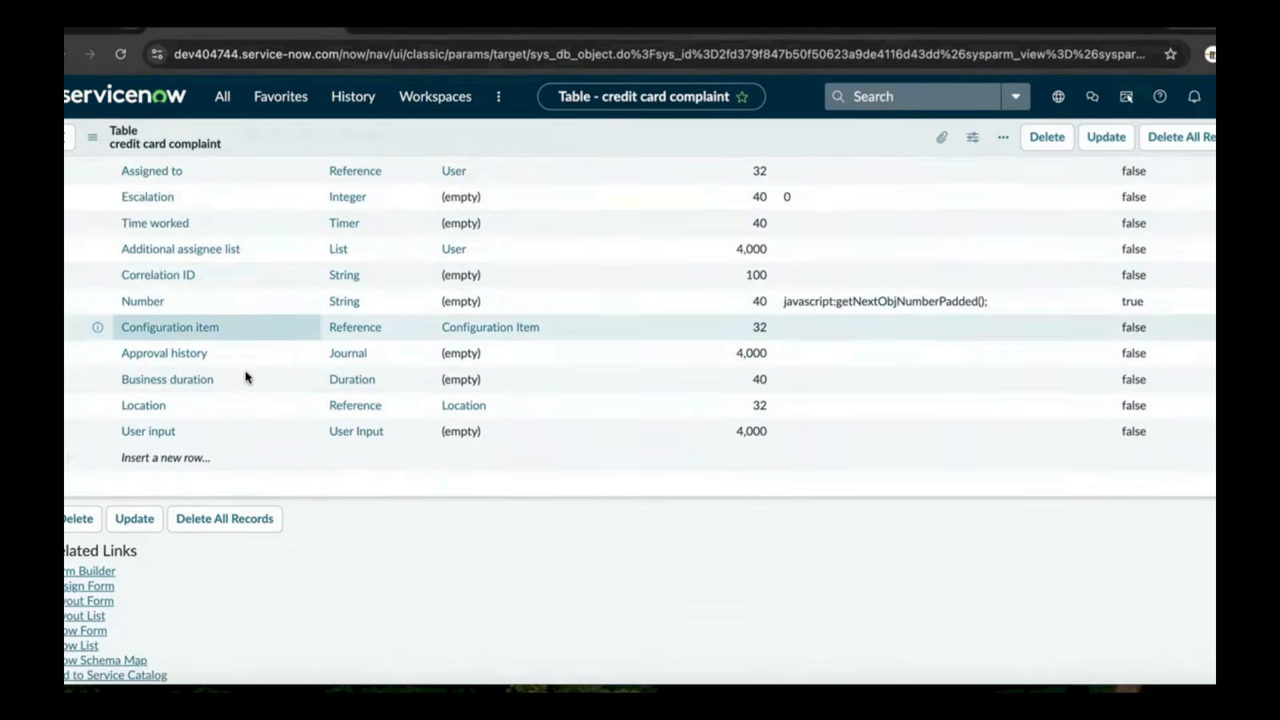
pyautogui.scroll(-3, 247, 377)
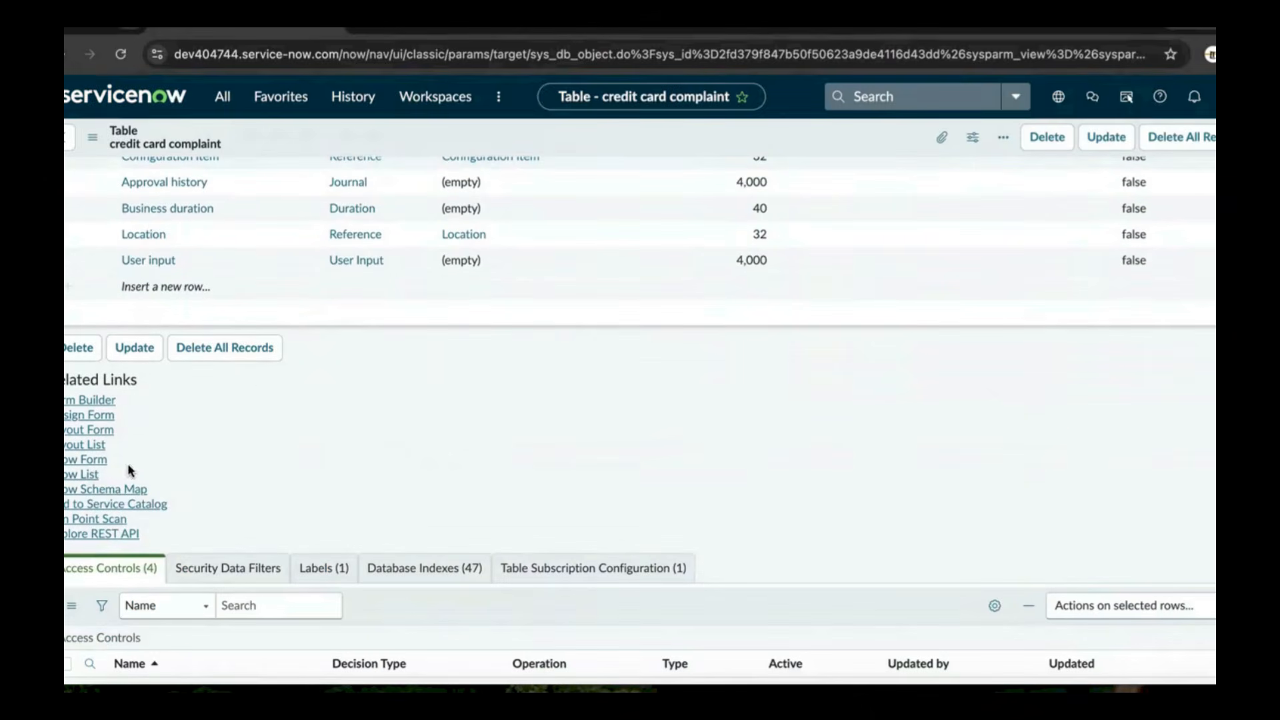
# Open the empty credit card complaint list and sort it by Task type
pyautogui.click(97, 479)
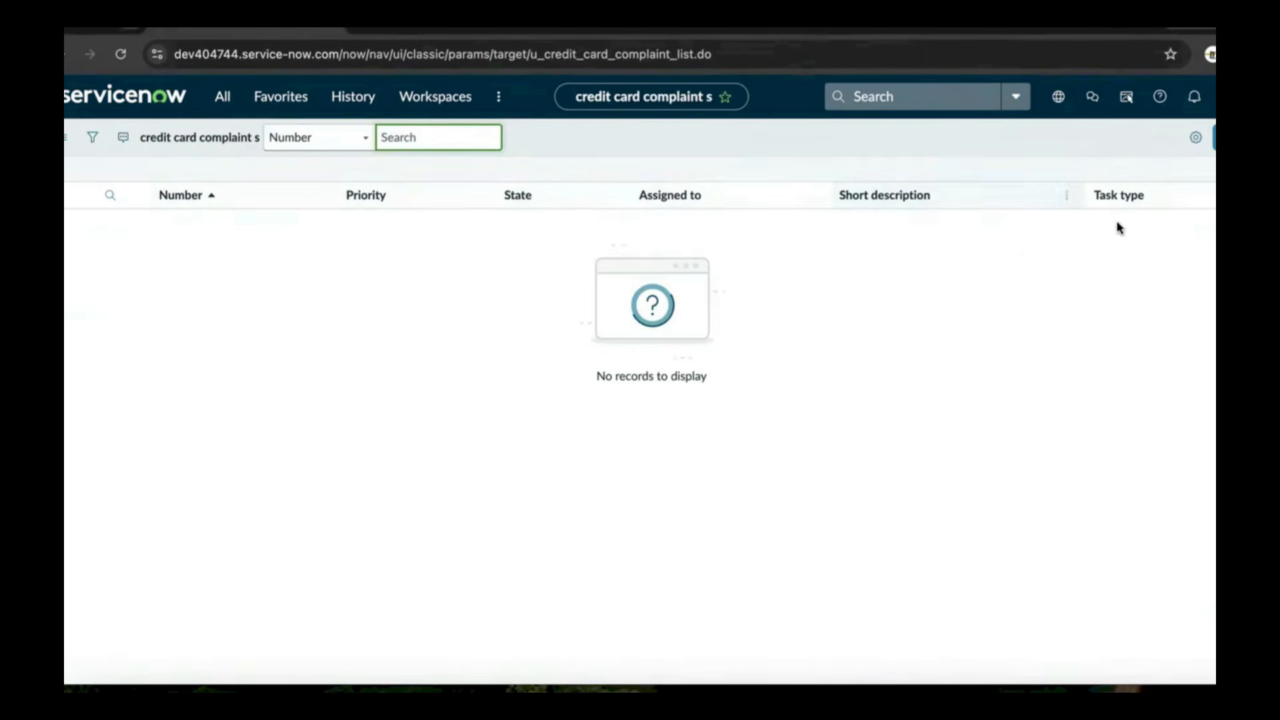
pyautogui.click(1154, 198)
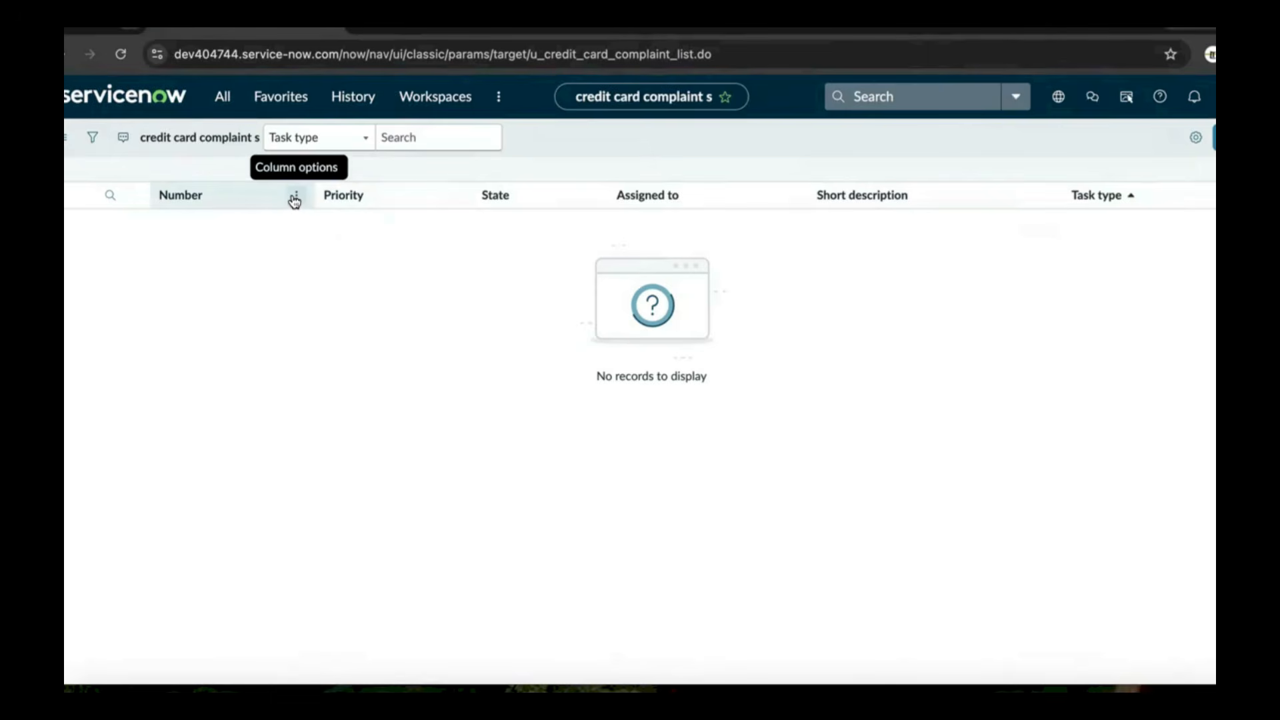
# Open List Layout configuration from the Number column's Configure menu
pyautogui.click(295, 200)
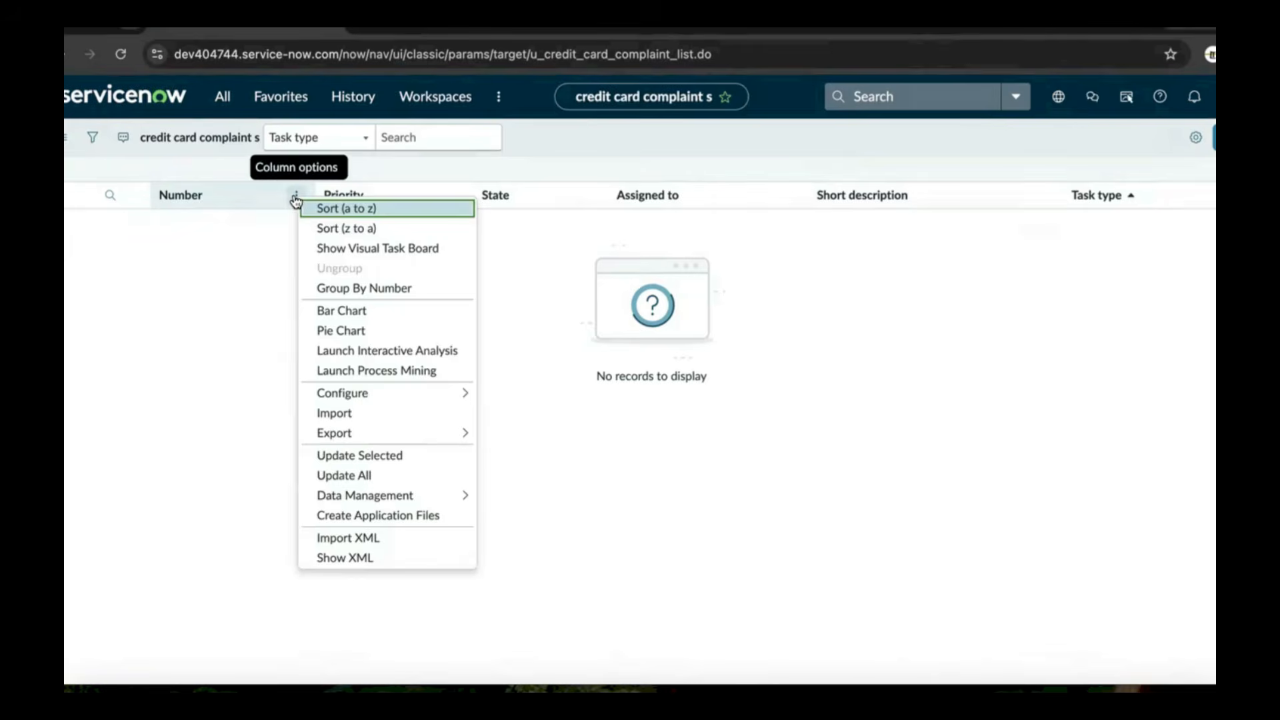
pyautogui.click(296, 200)
pyautogui.click(296, 200)
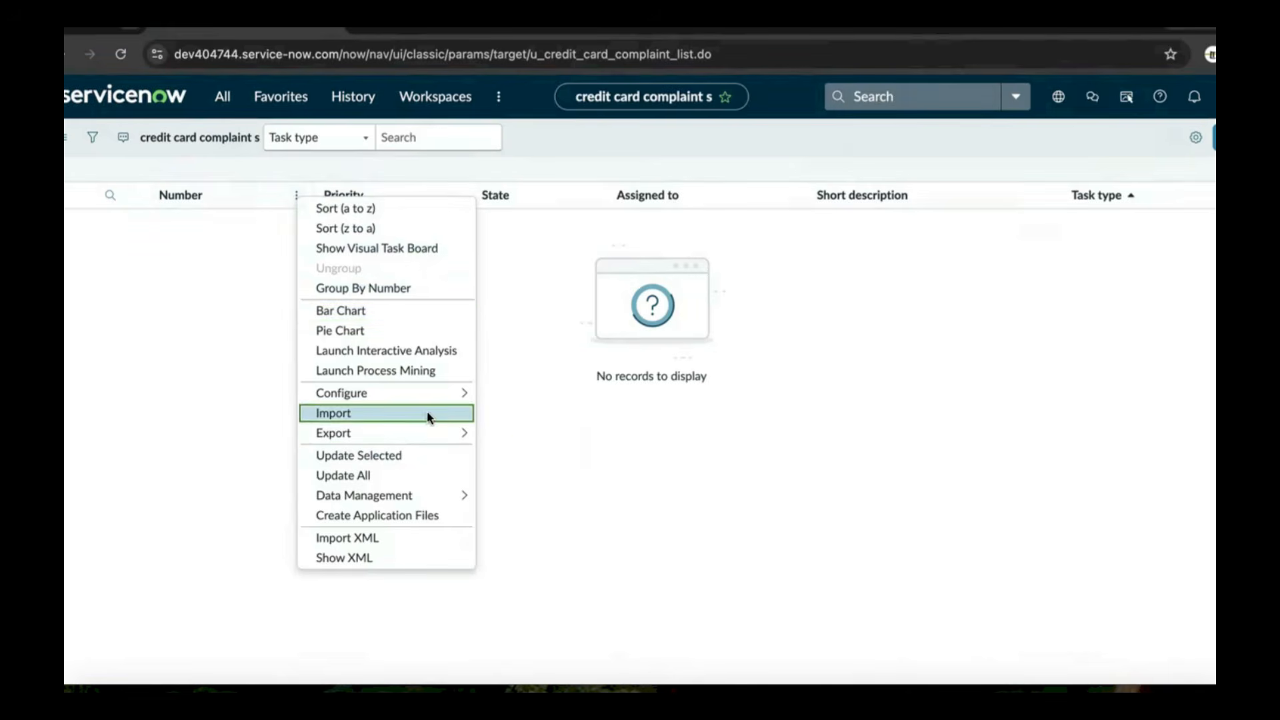
pyautogui.moveTo(422, 398)
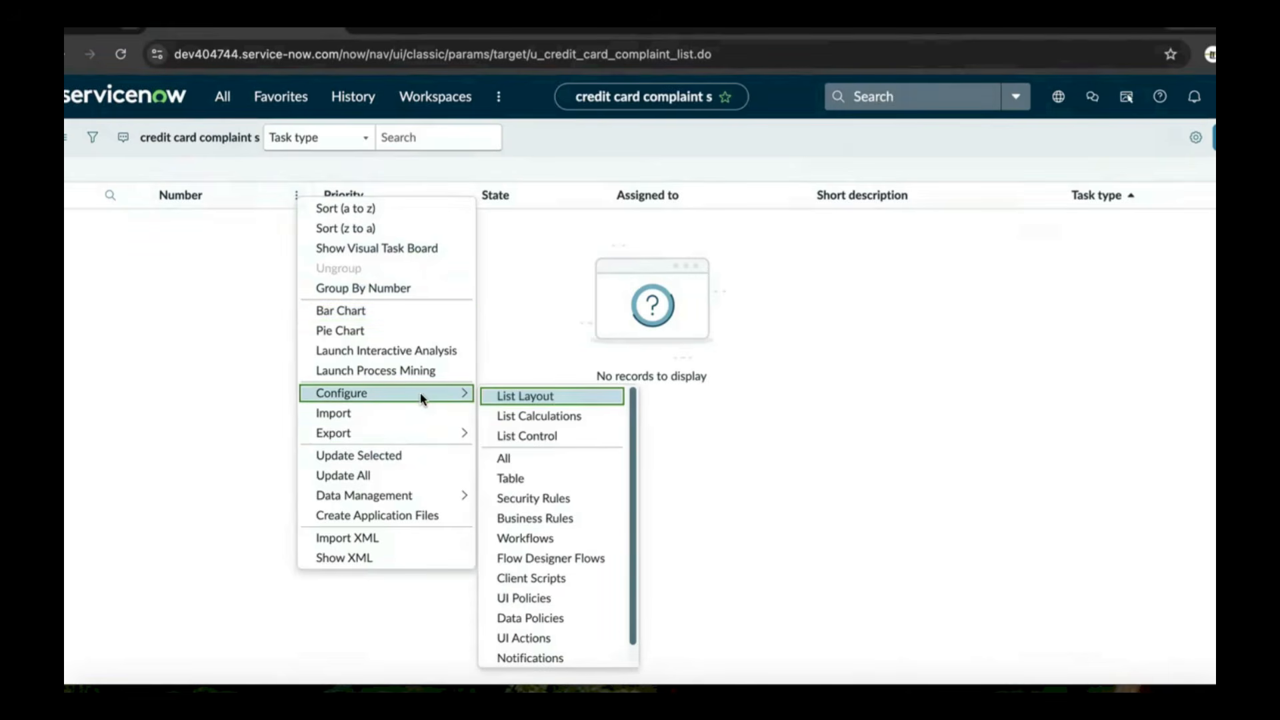
pyautogui.click(553, 400)
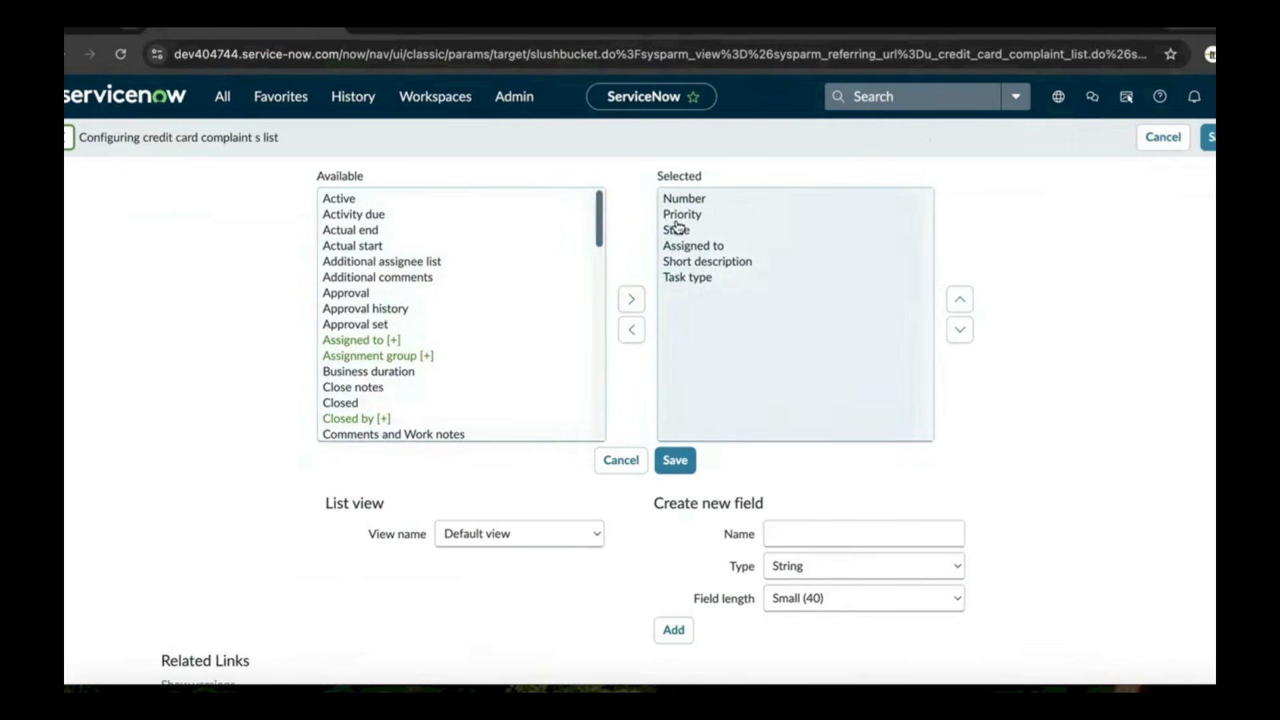
# Add card number, card type and category to the list's displayed columns and save
pyautogui.moveTo(598, 238); pyautogui.dragTo(586, 339)
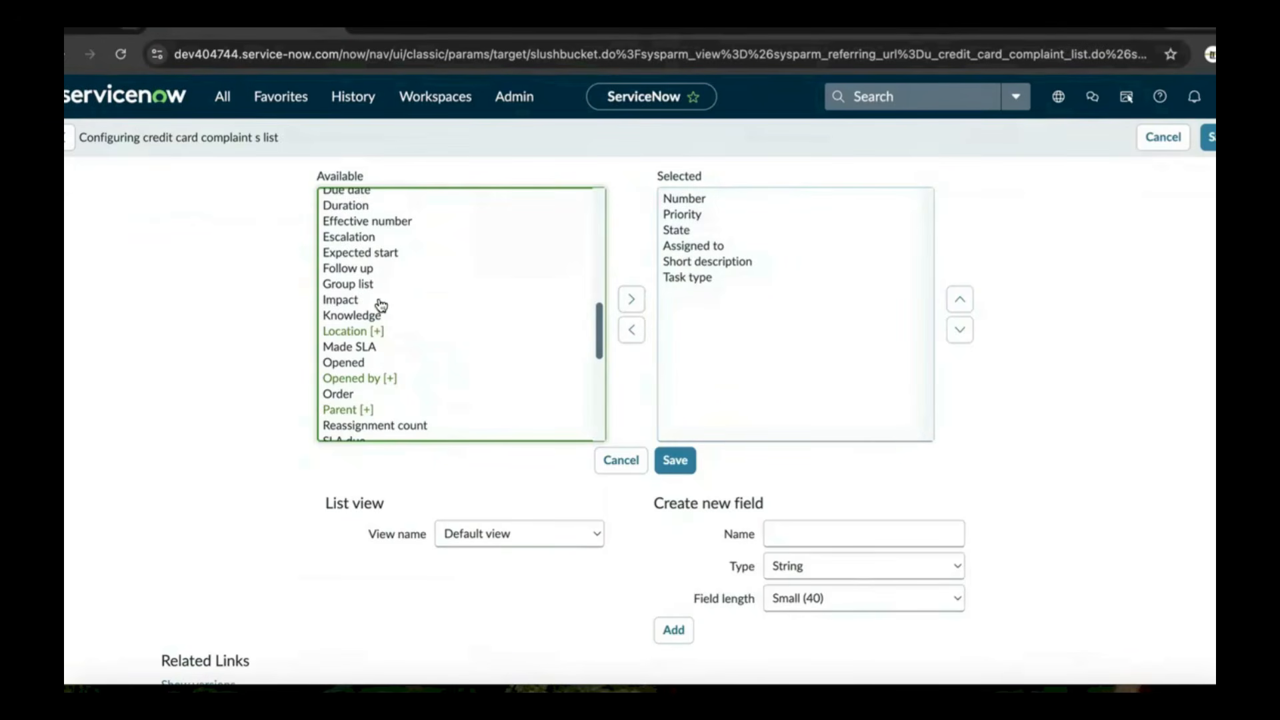
pyautogui.scroll(-3, 380, 304)
pyautogui.scroll(-5, 374, 294)
pyautogui.scroll(15, 375, 290)
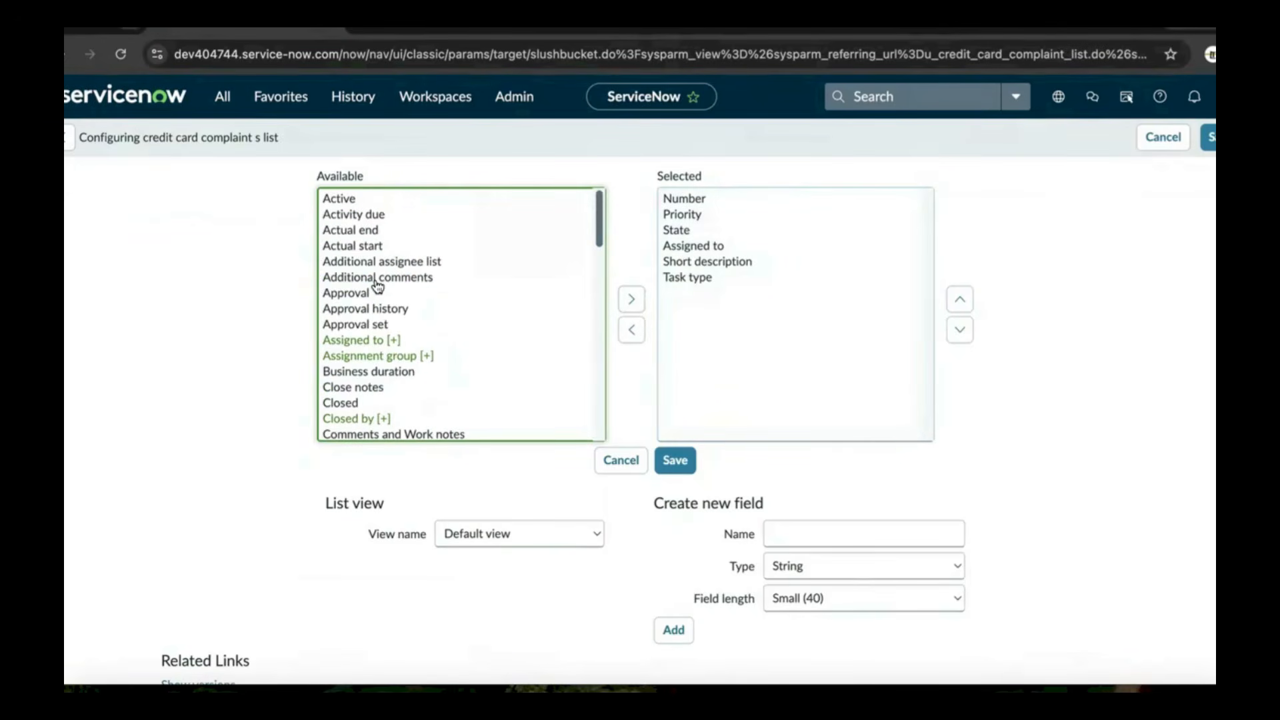
pyautogui.scroll(-15, 375, 280)
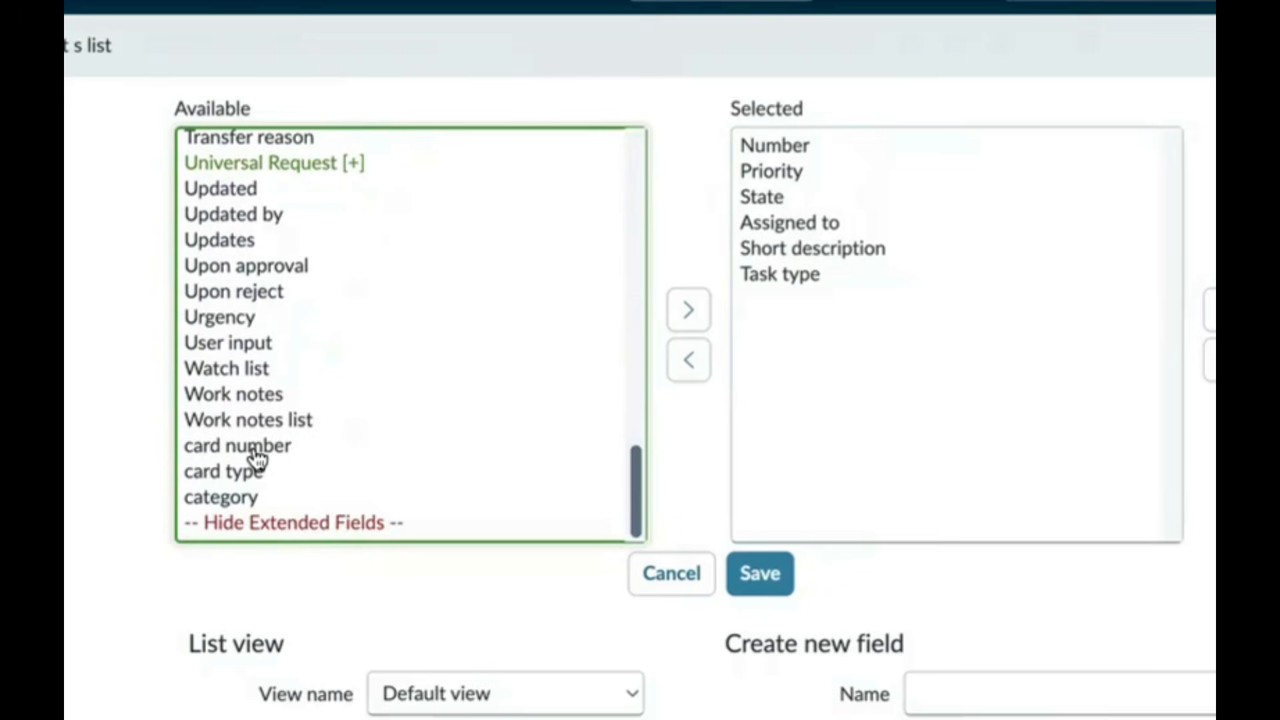
pyautogui.click(364, 384)
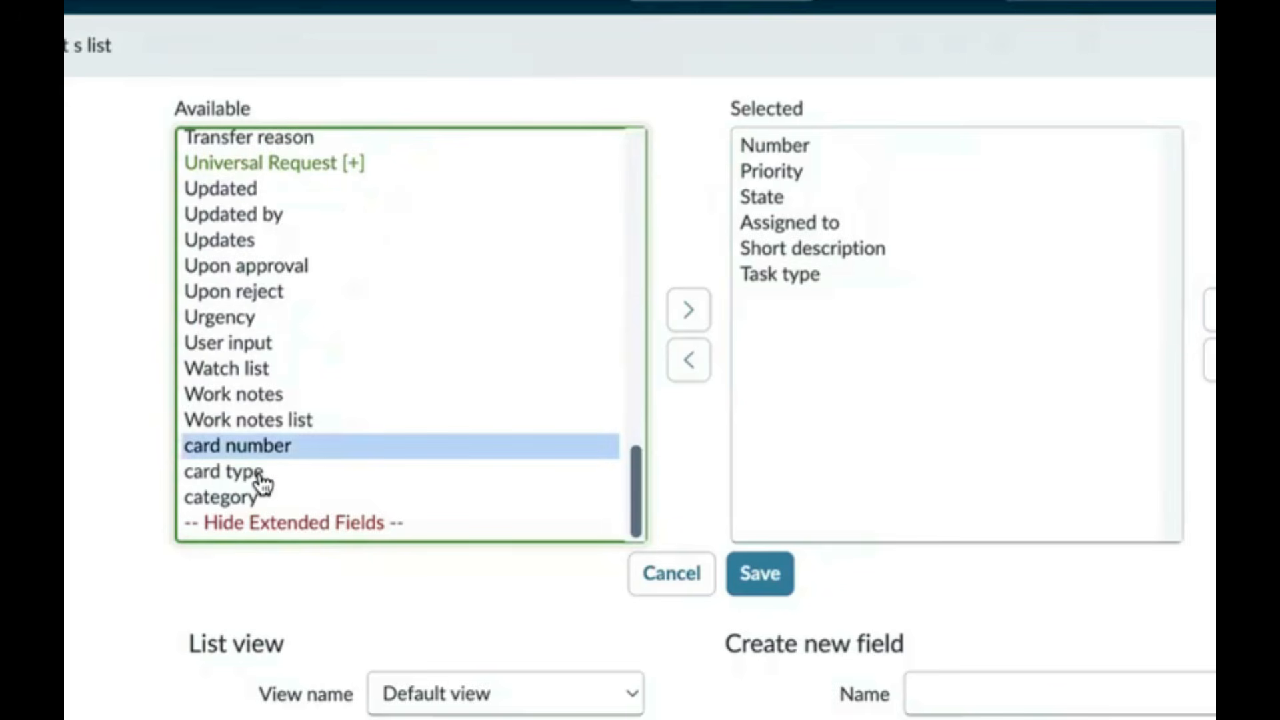
pyautogui.keyDown('shift'); pyautogui.click(262, 481); pyautogui.keyUp('shift')
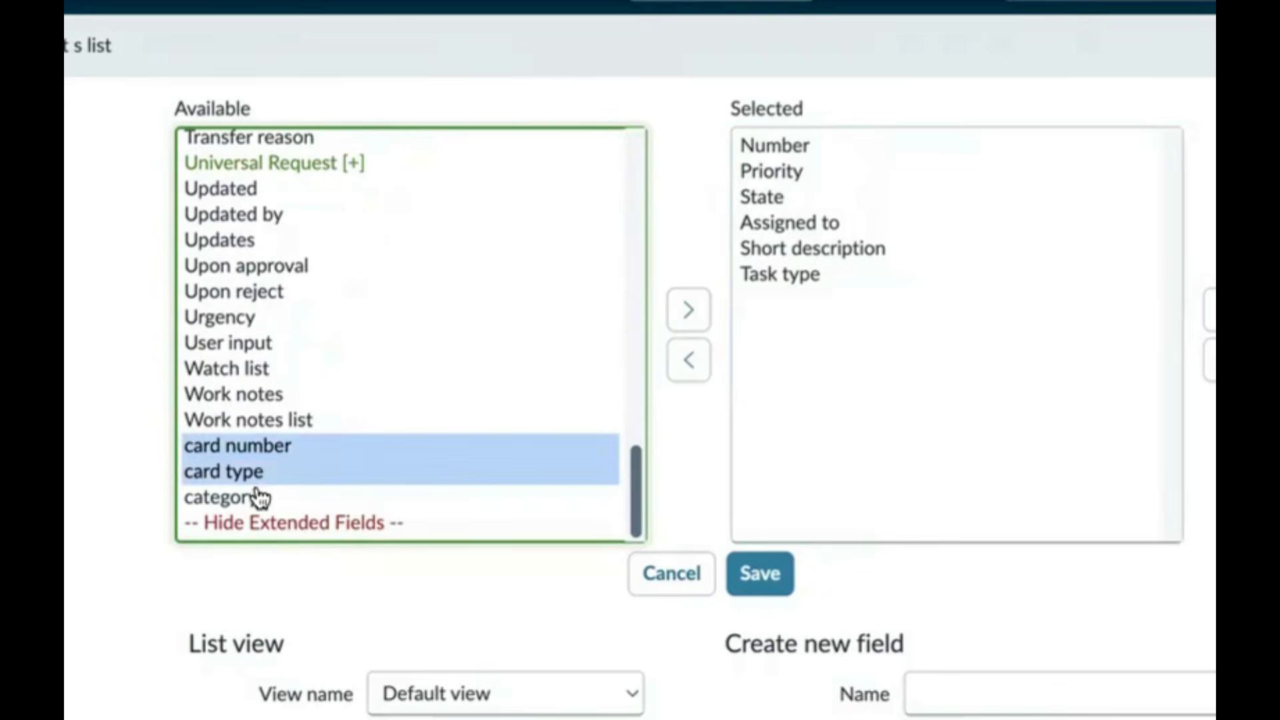
pyautogui.keyDown('shift'); pyautogui.click(260, 499); pyautogui.keyUp('shift')
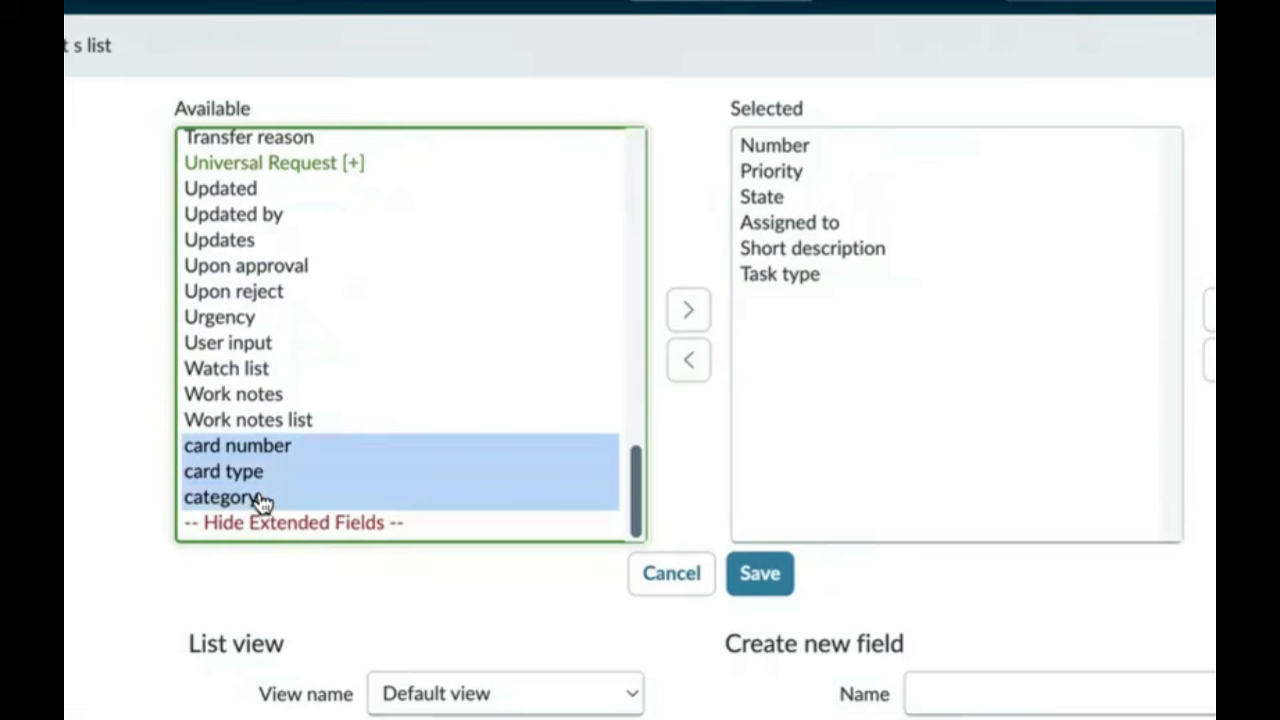
pyautogui.click(686, 319)
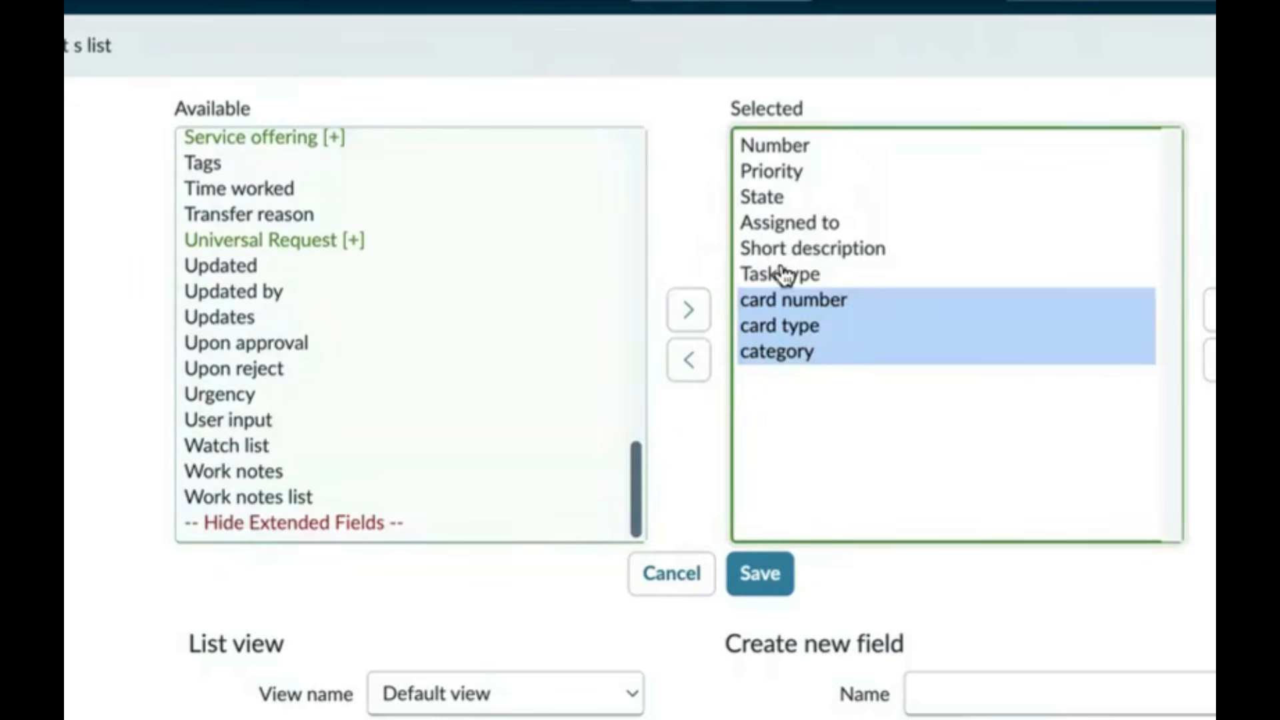
pyautogui.click(778, 576)
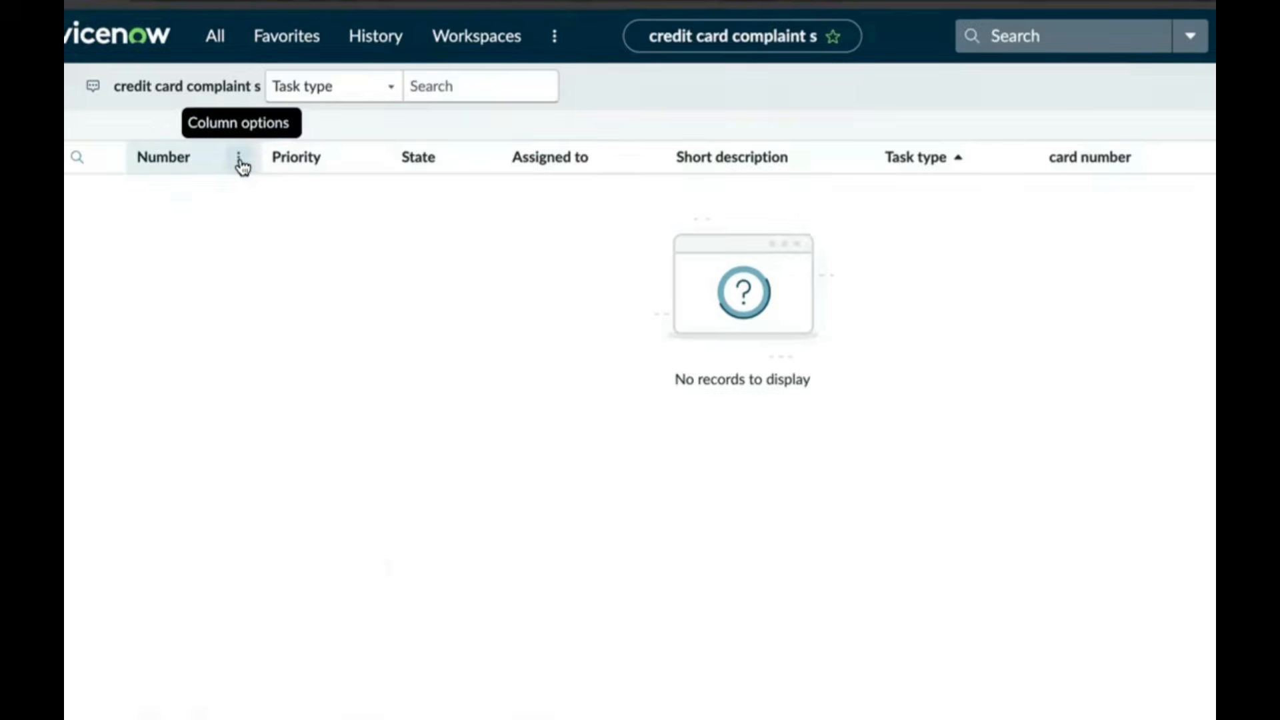
# Reopen the list layout configuration, review the nine selected columns, and cancel without changes
pyautogui.click(239, 160)
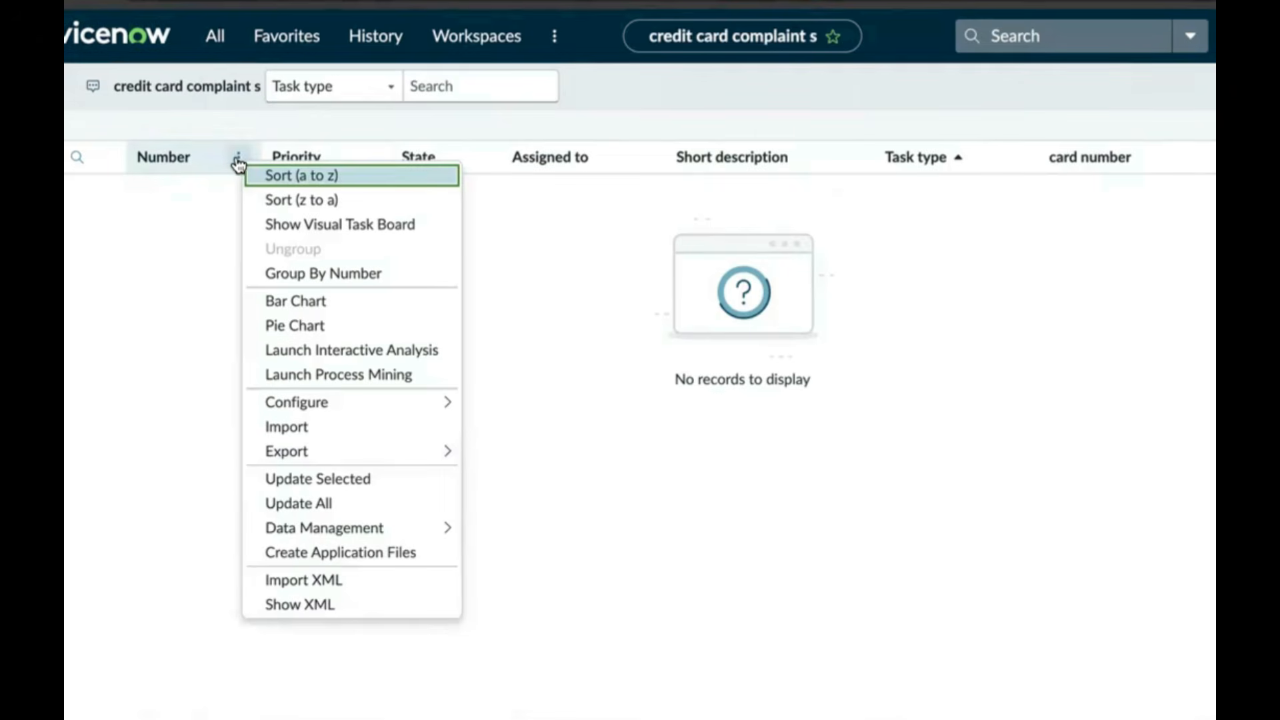
pyautogui.moveTo(312, 396)
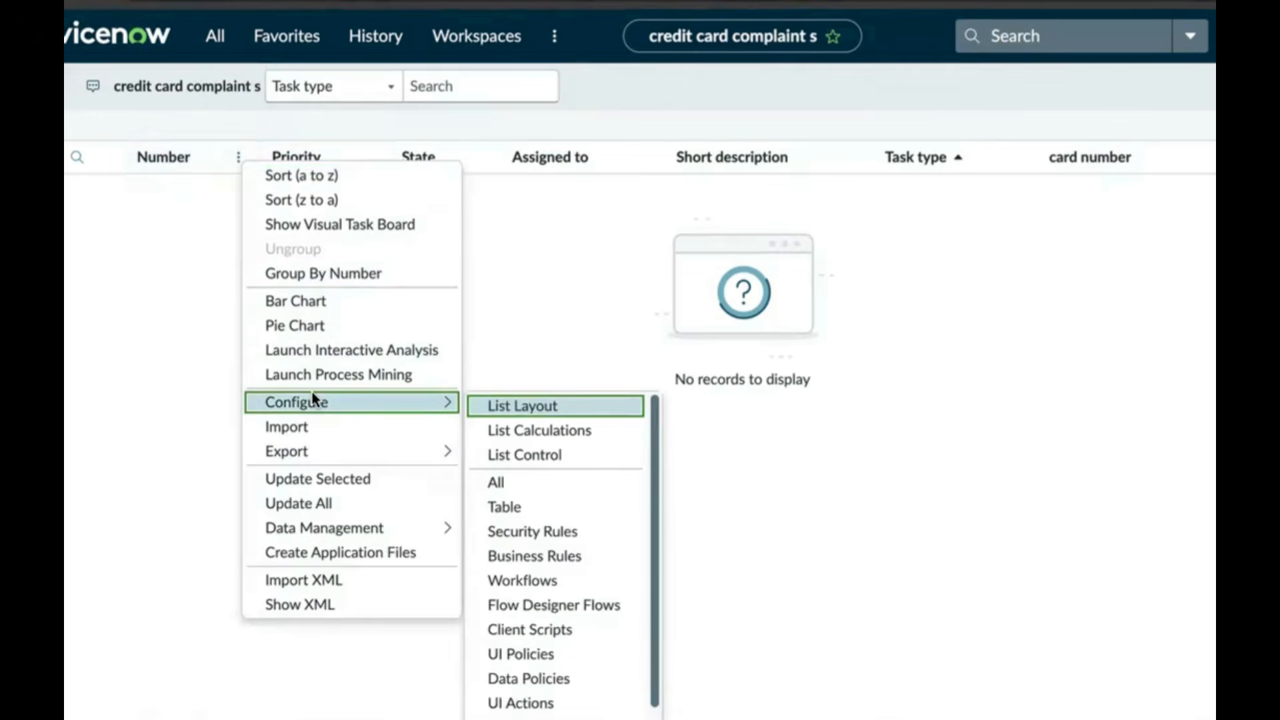
pyautogui.click(556, 406)
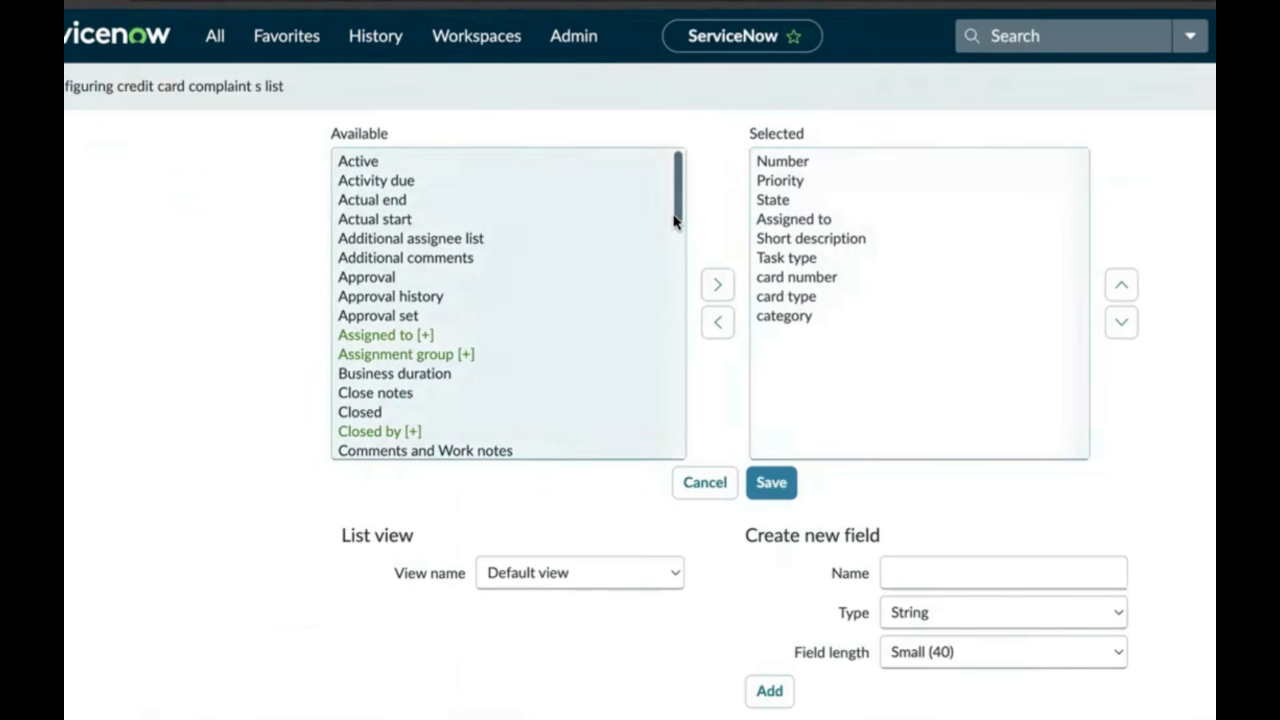
pyautogui.moveTo(677, 212); pyautogui.dragTo(653, 462)
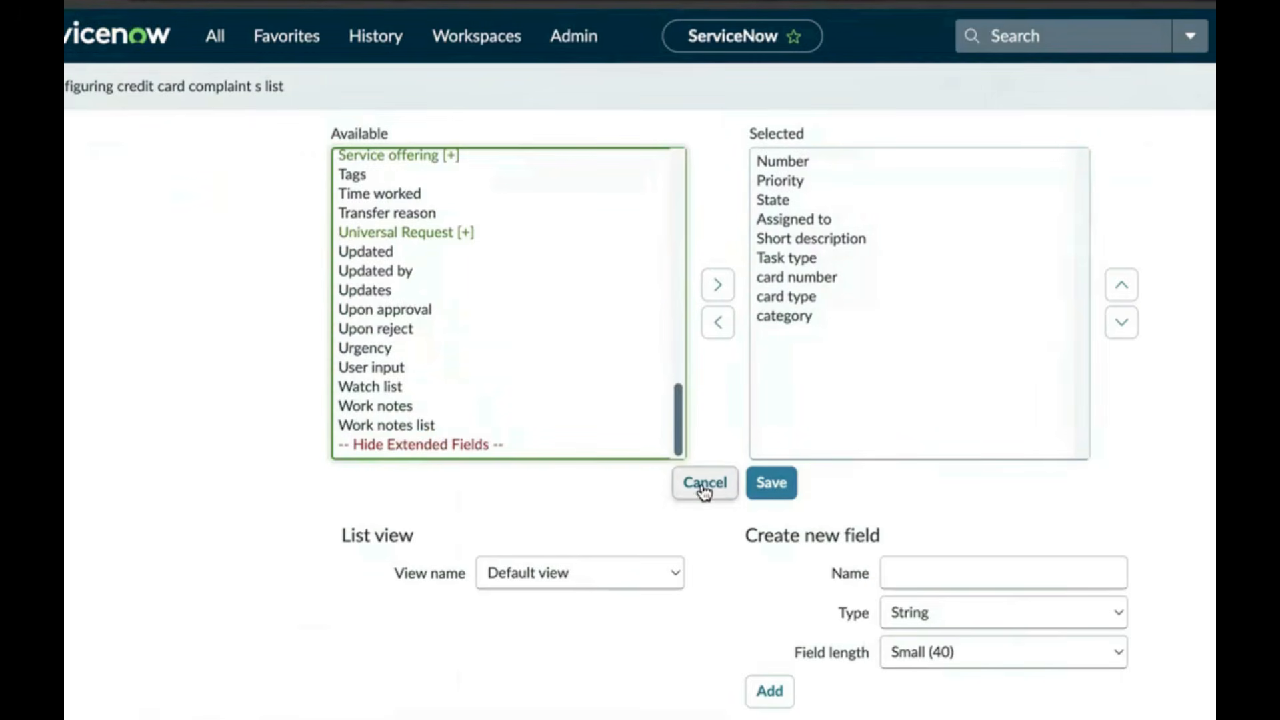
pyautogui.click(704, 491)
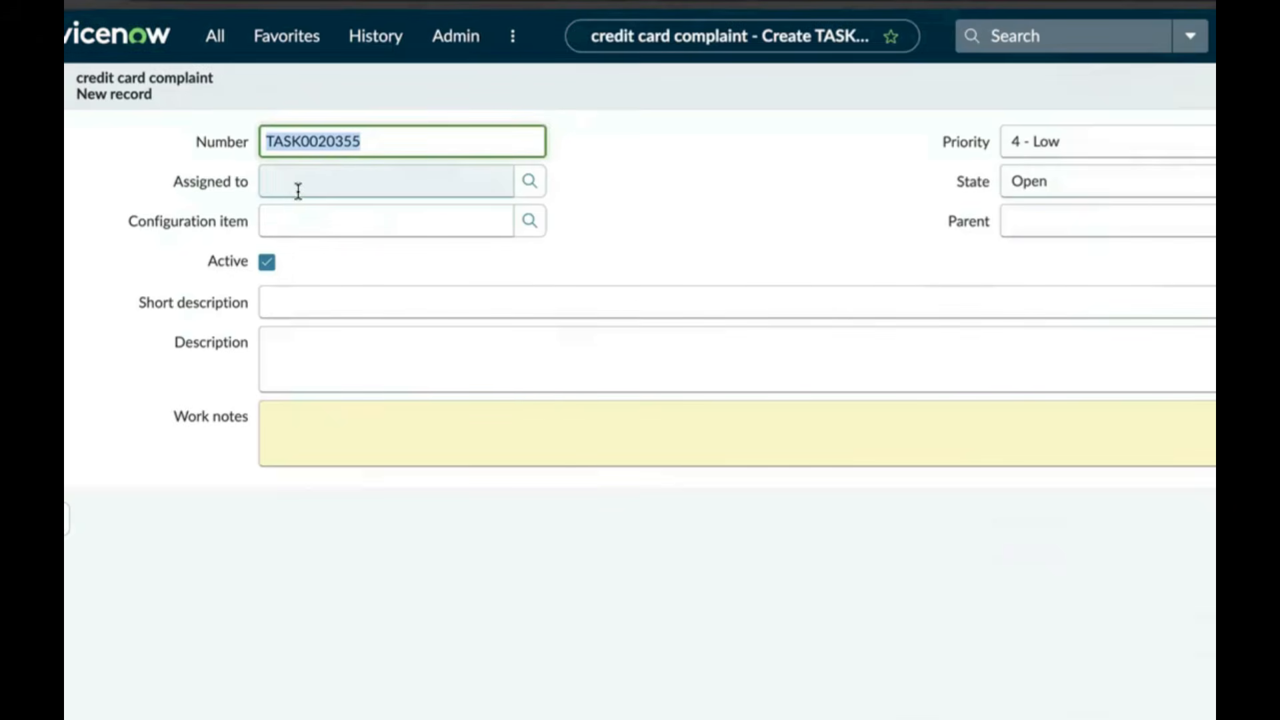
# Assign the complaint to the suggested user and enter 'credit card blocked' descriptions plus work notes
pyautogui.click(319, 186)
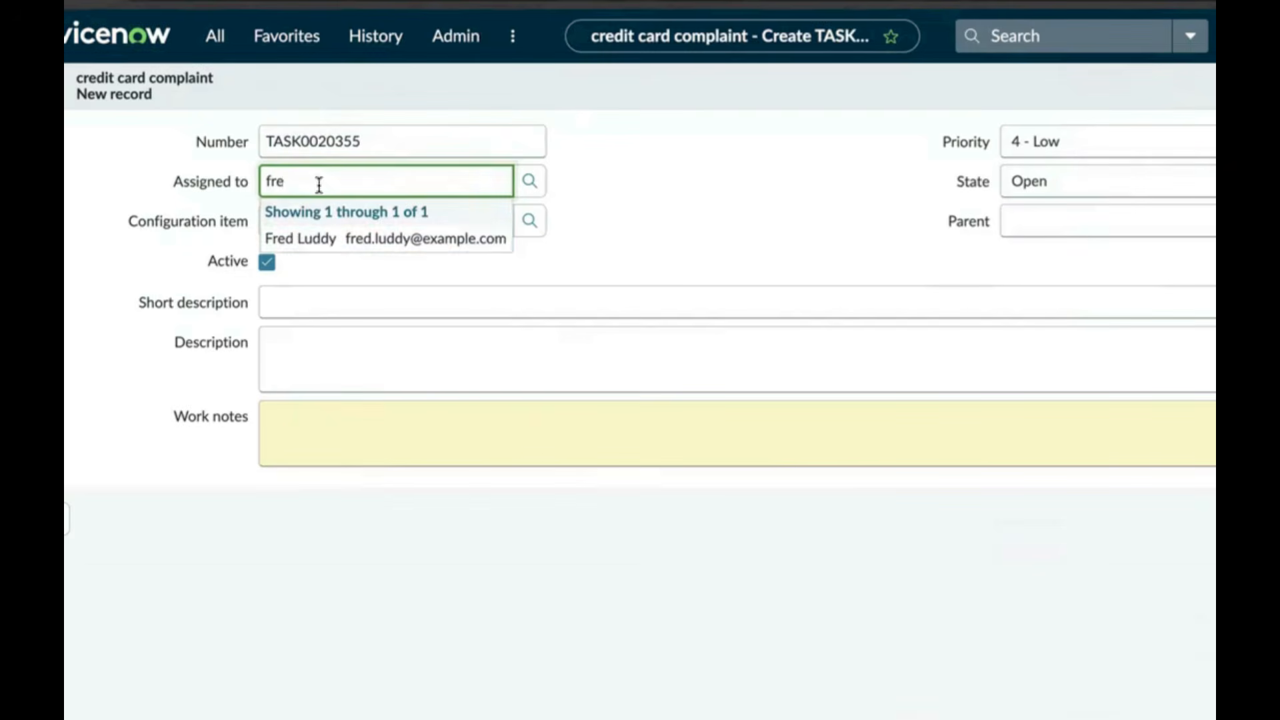
pyautogui.click(332, 240)
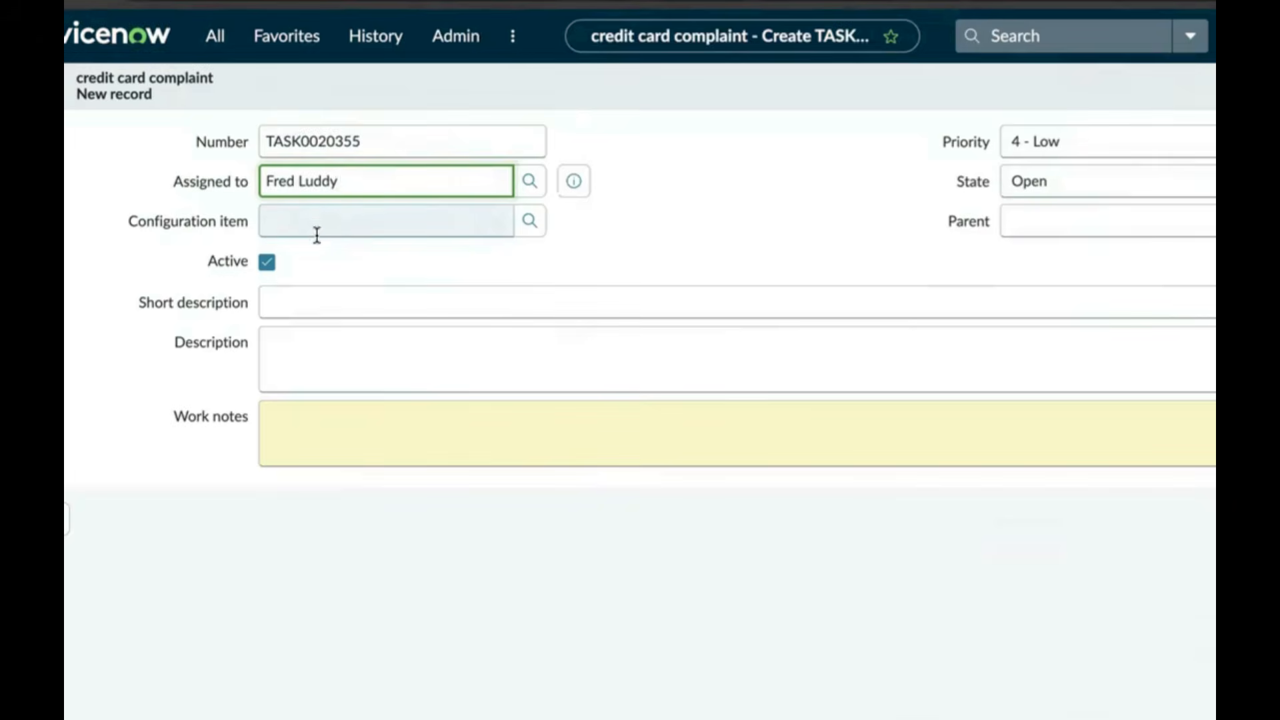
pyautogui.click(310, 308)
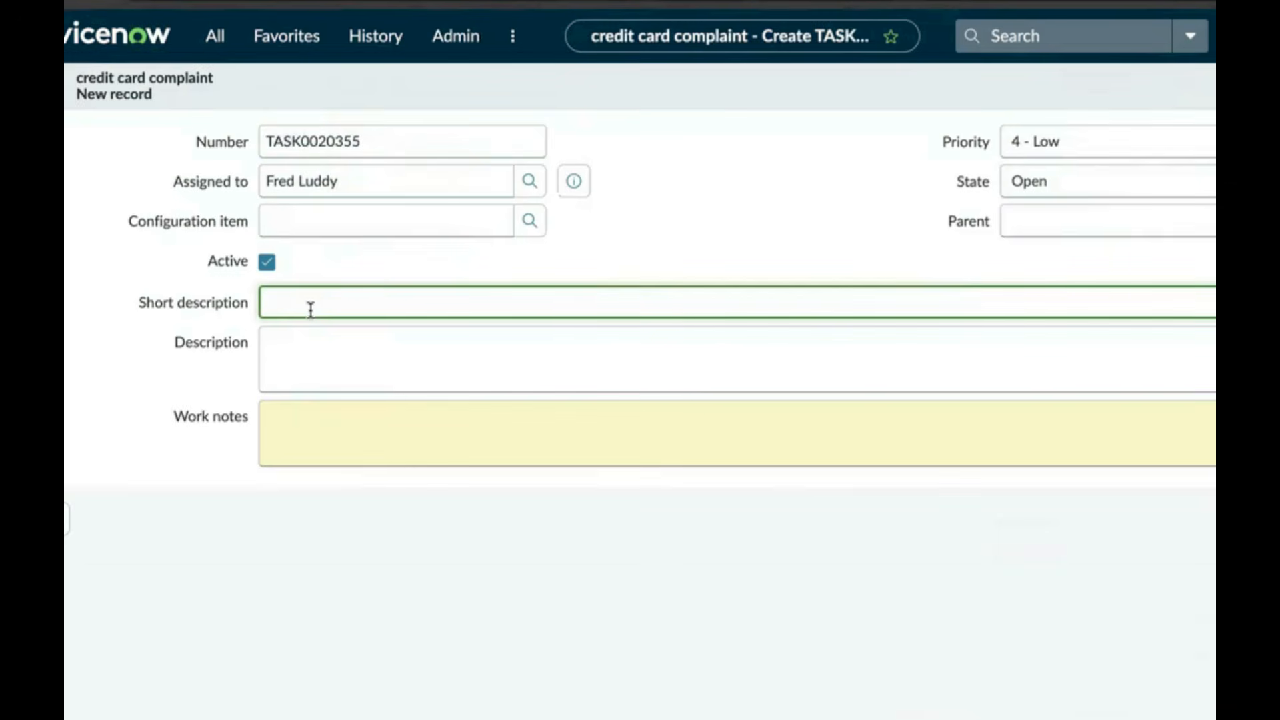
pyautogui.write('credit card blocked')
pyautogui.click(290, 345)
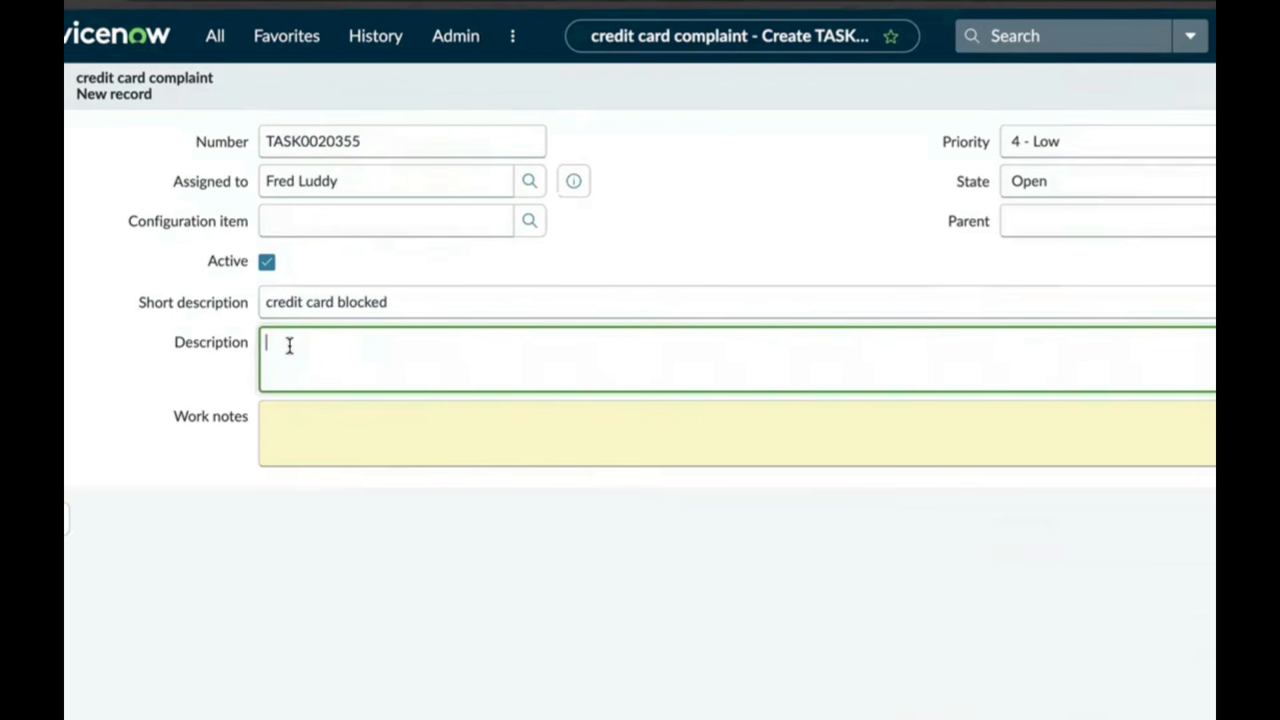
pyautogui.write('credit card blocked')
pyautogui.click(306, 423)
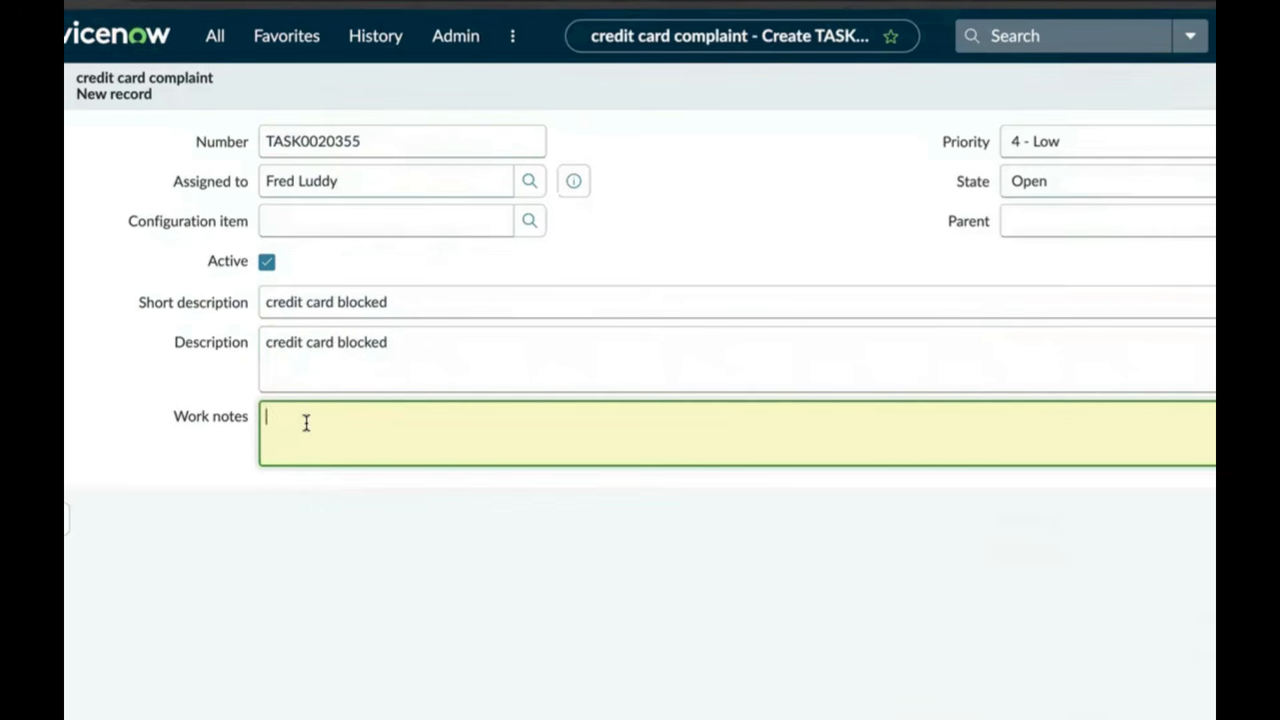
pyautogui.write('from 1 week credite')
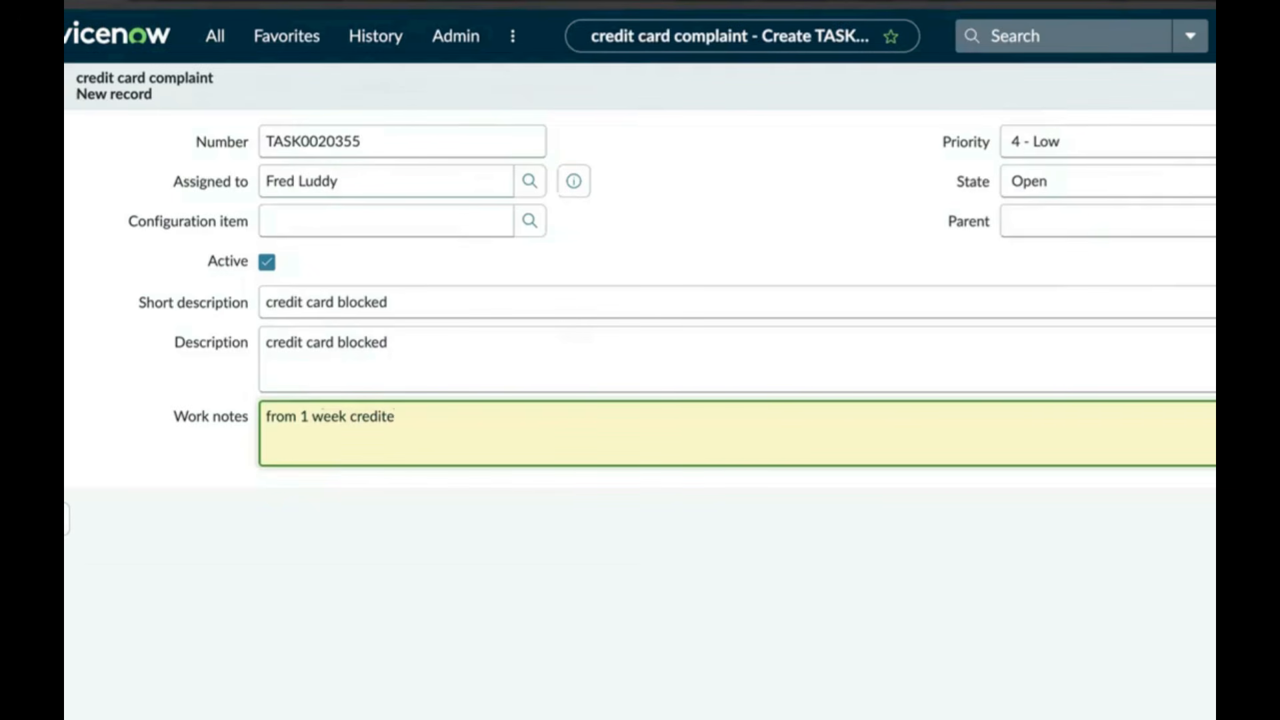
pyautogui.write('ot working')
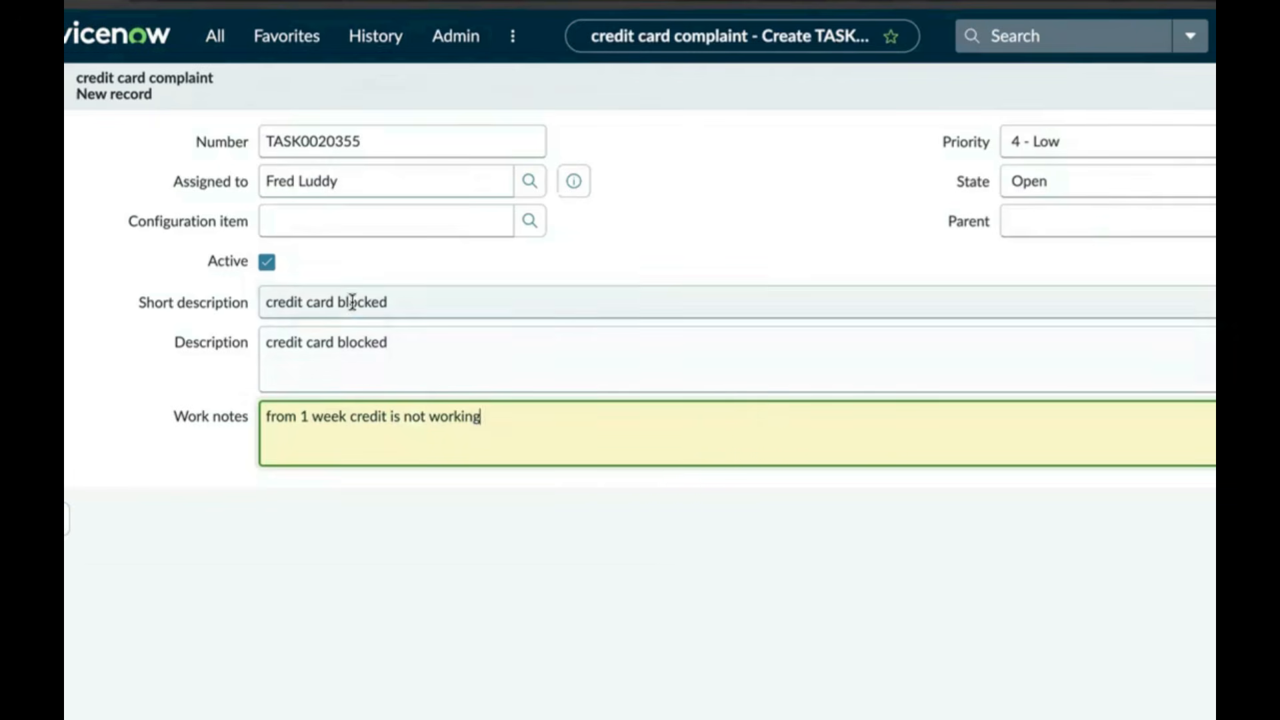
# Set the complaint priority to 2 - High and keep the state Open
pyautogui.click(1054, 144)
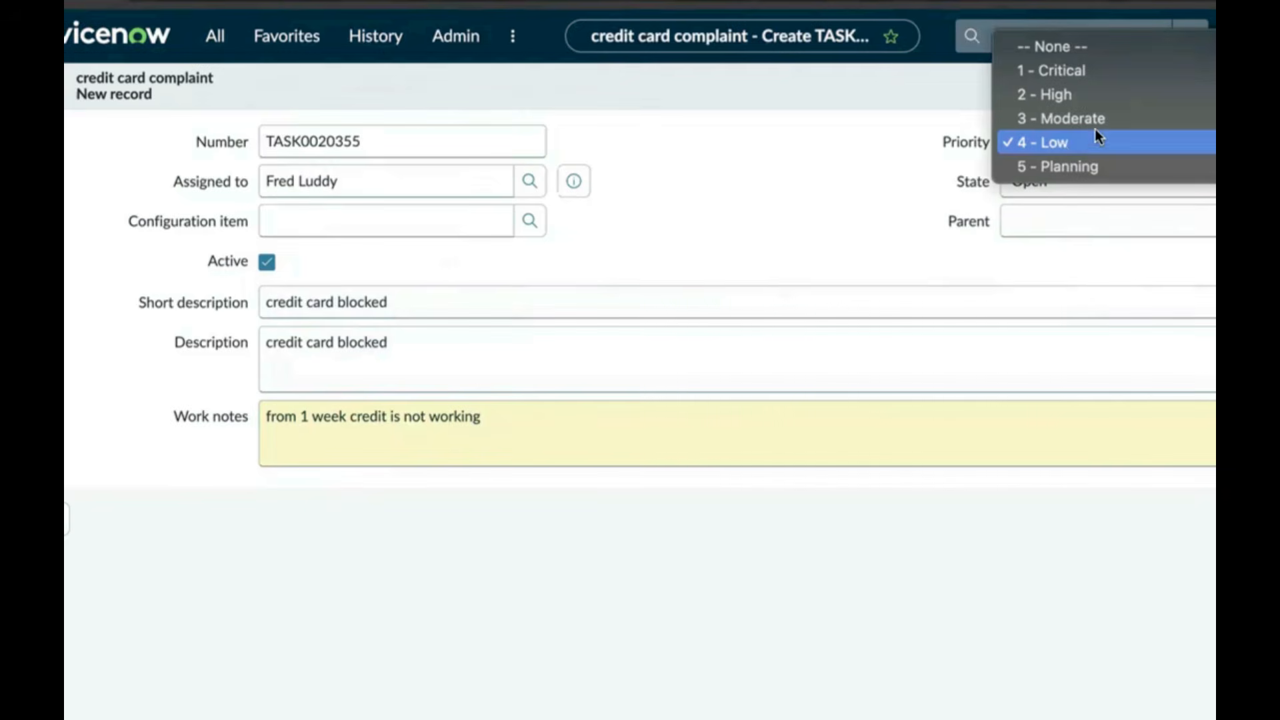
pyautogui.click(1070, 96)
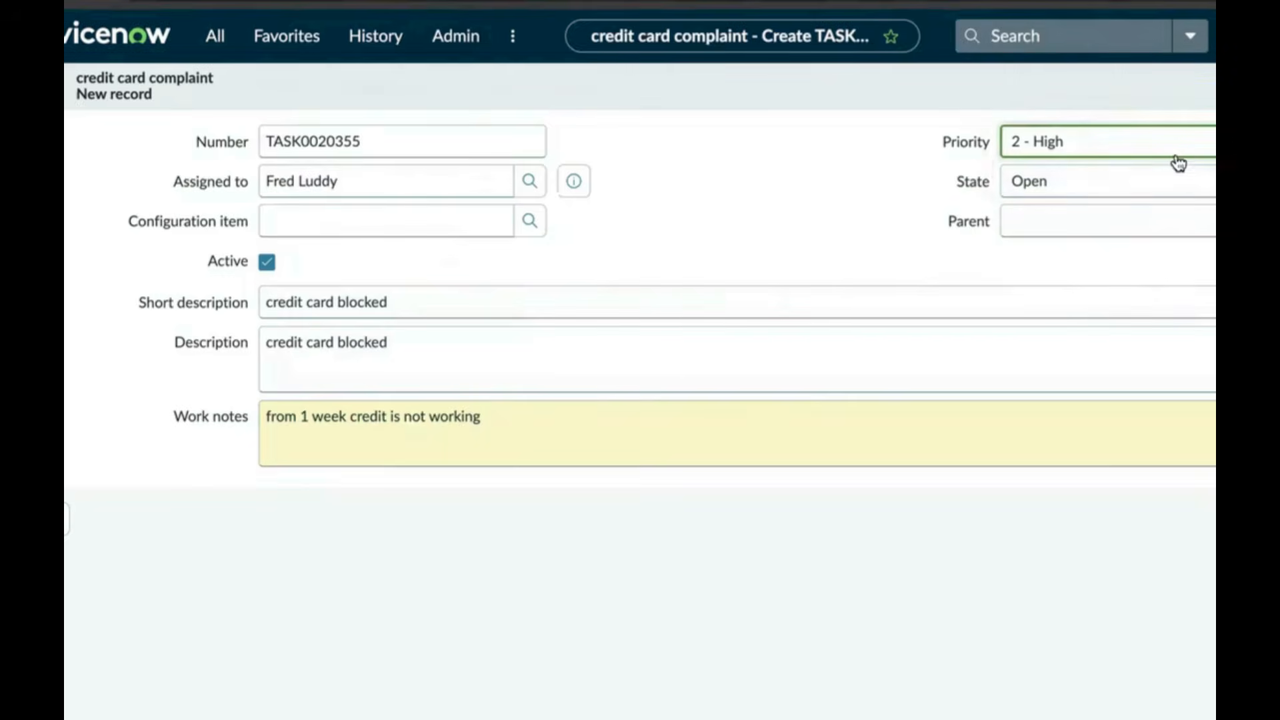
pyautogui.click(1094, 194)
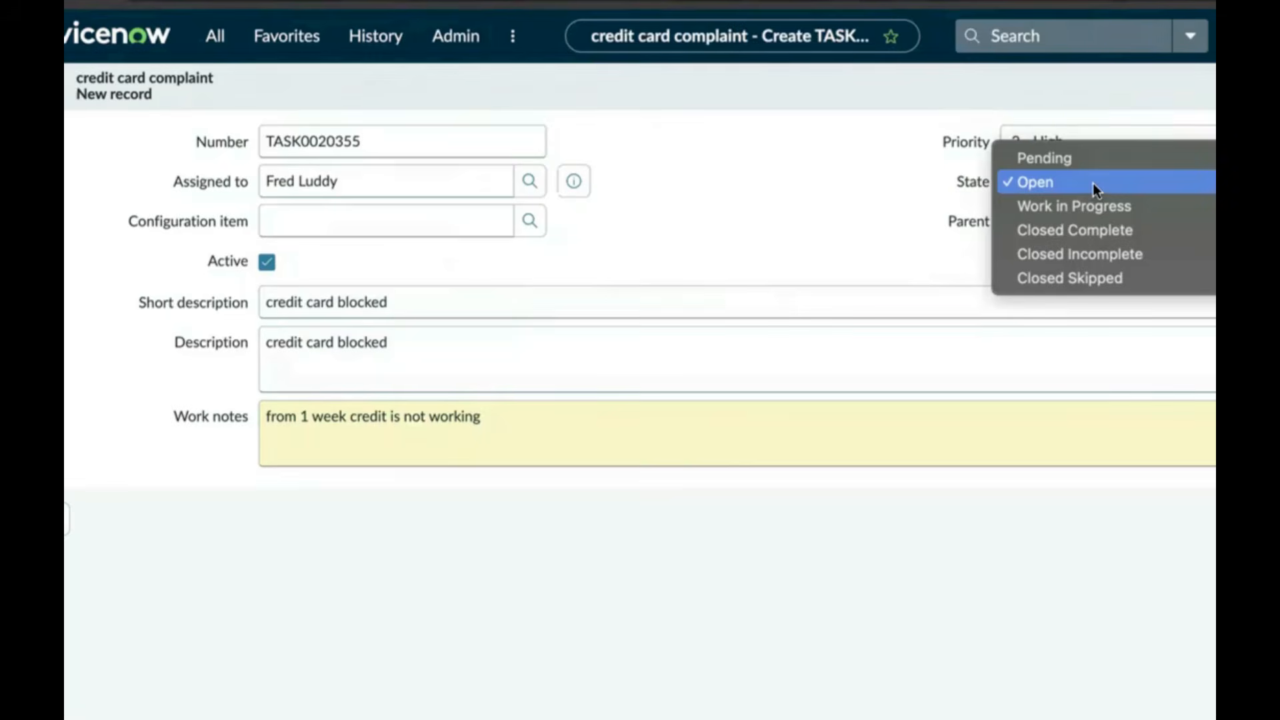
pyautogui.click(1094, 183)
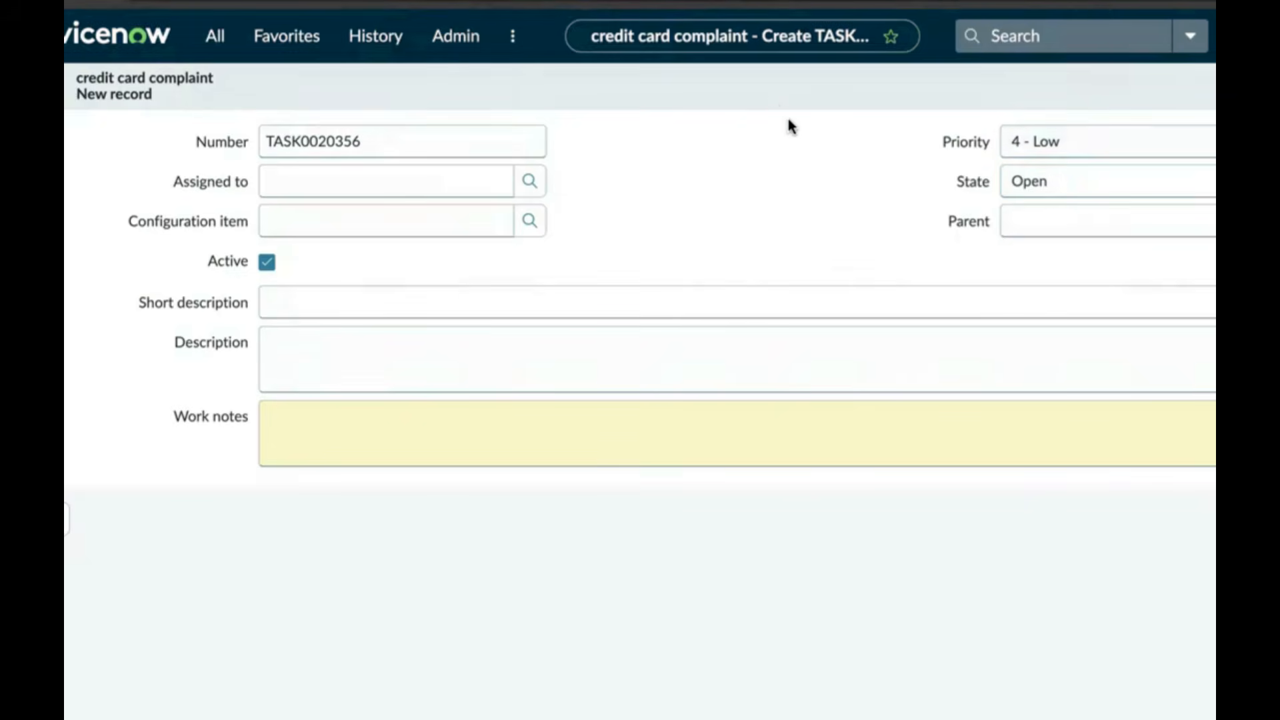
# Open Form Design for the credit card complaint form, declining the Form Builder suggestion
pyautogui.rightClick(769, 89)
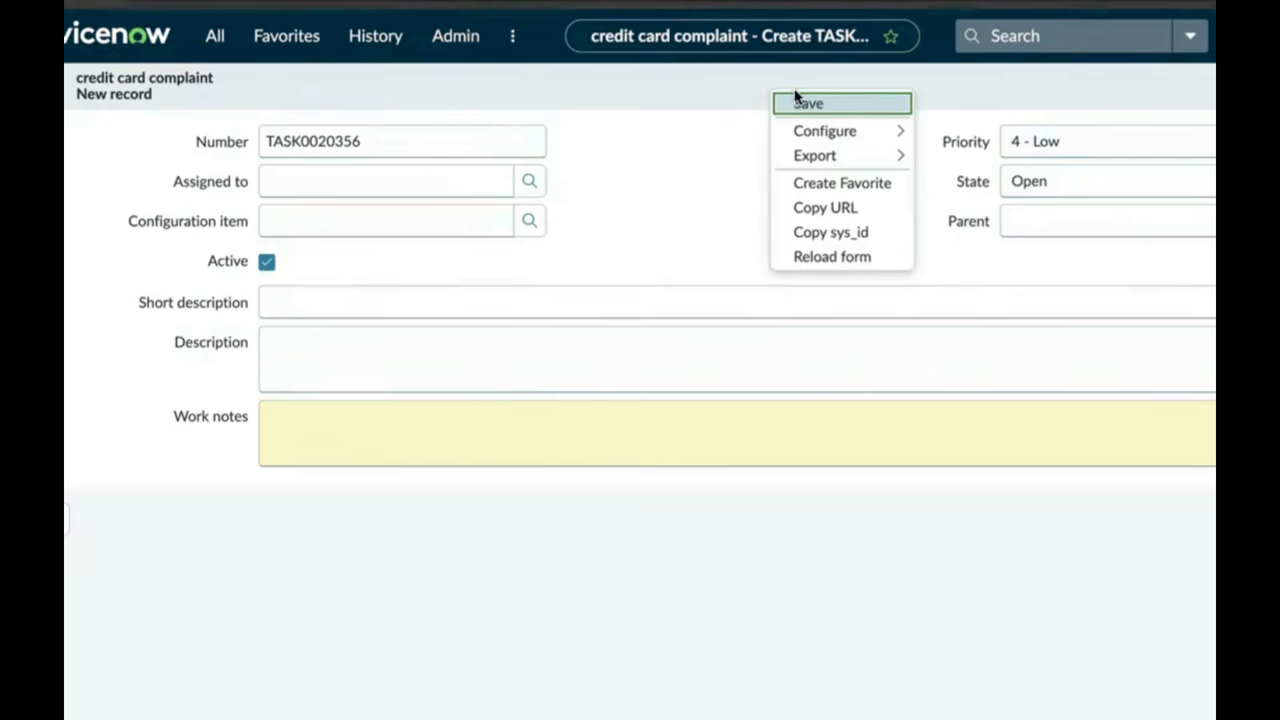
pyautogui.moveTo(829, 130)
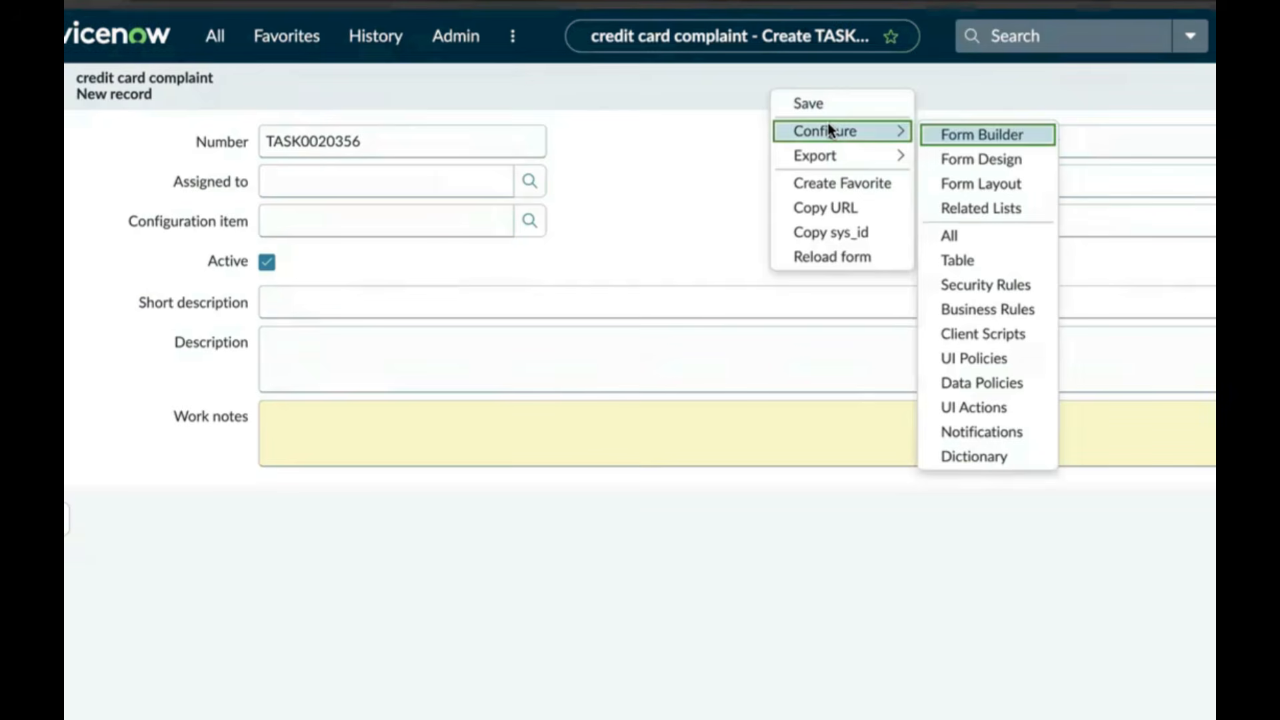
pyautogui.click(979, 158)
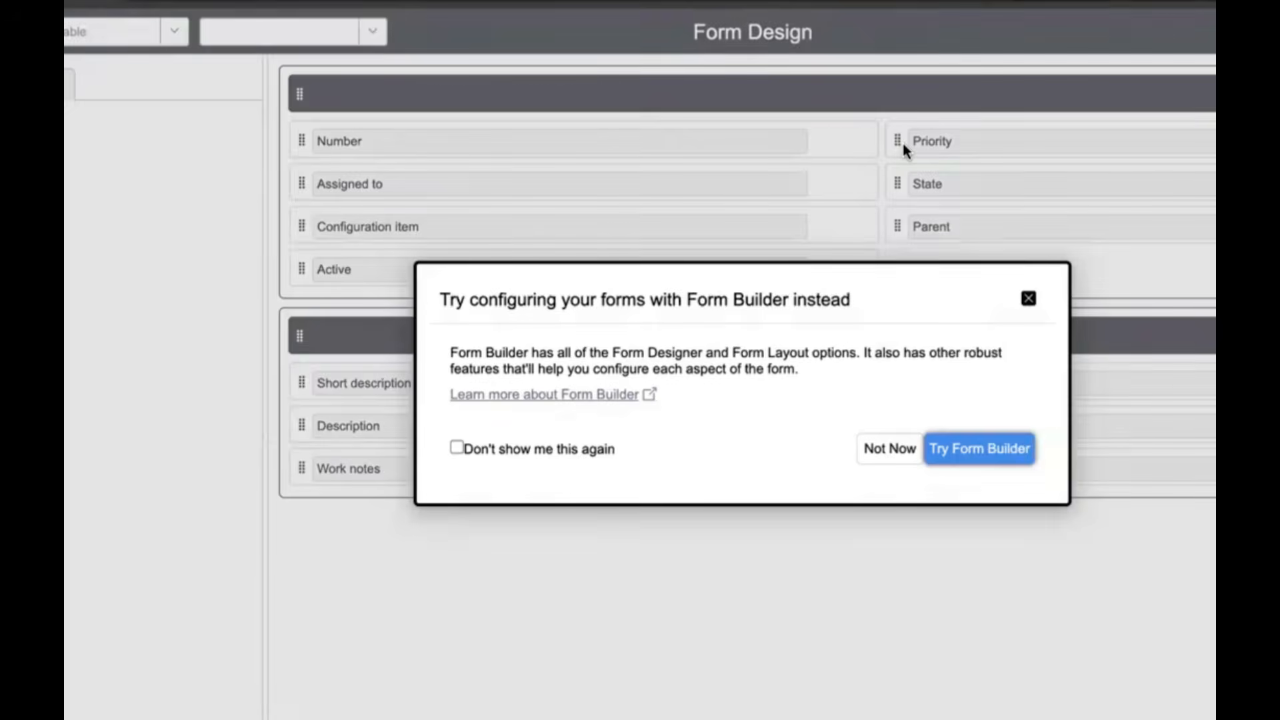
pyautogui.click(901, 452)
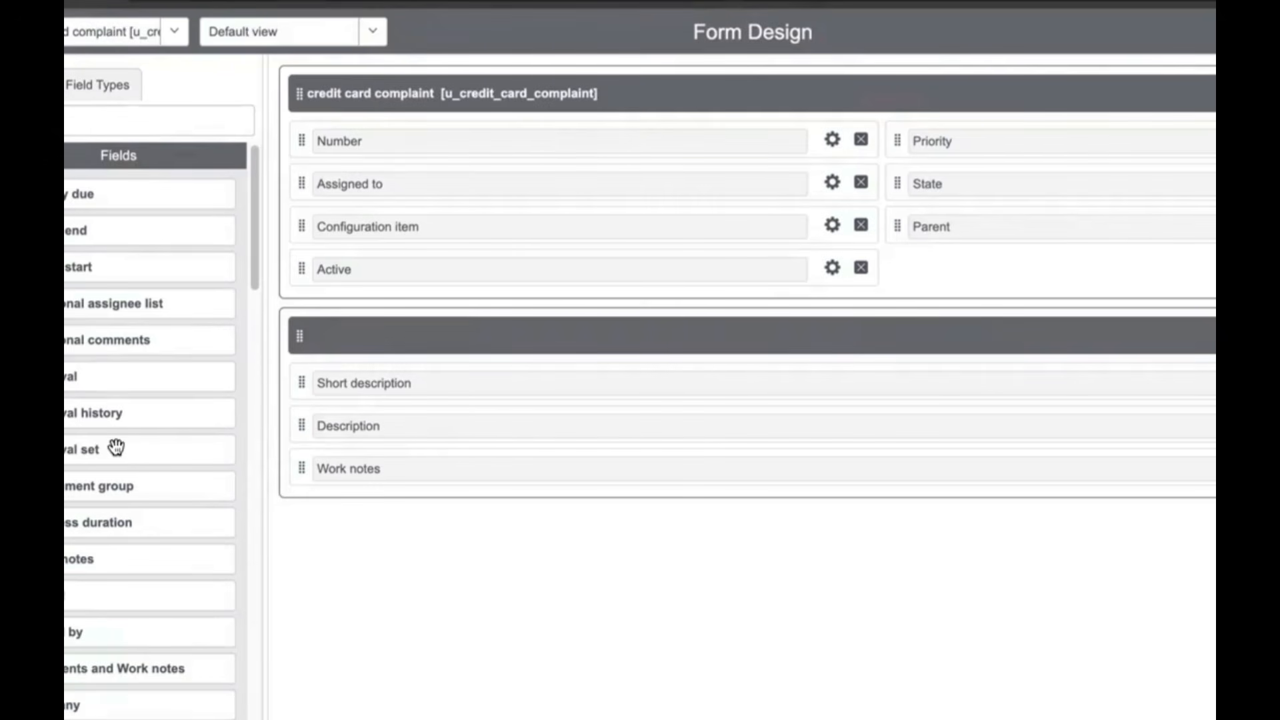
# Place card number, card type and category below Active on the complaint form layout, then return to the record
pyautogui.scroll(-5, 107, 540)
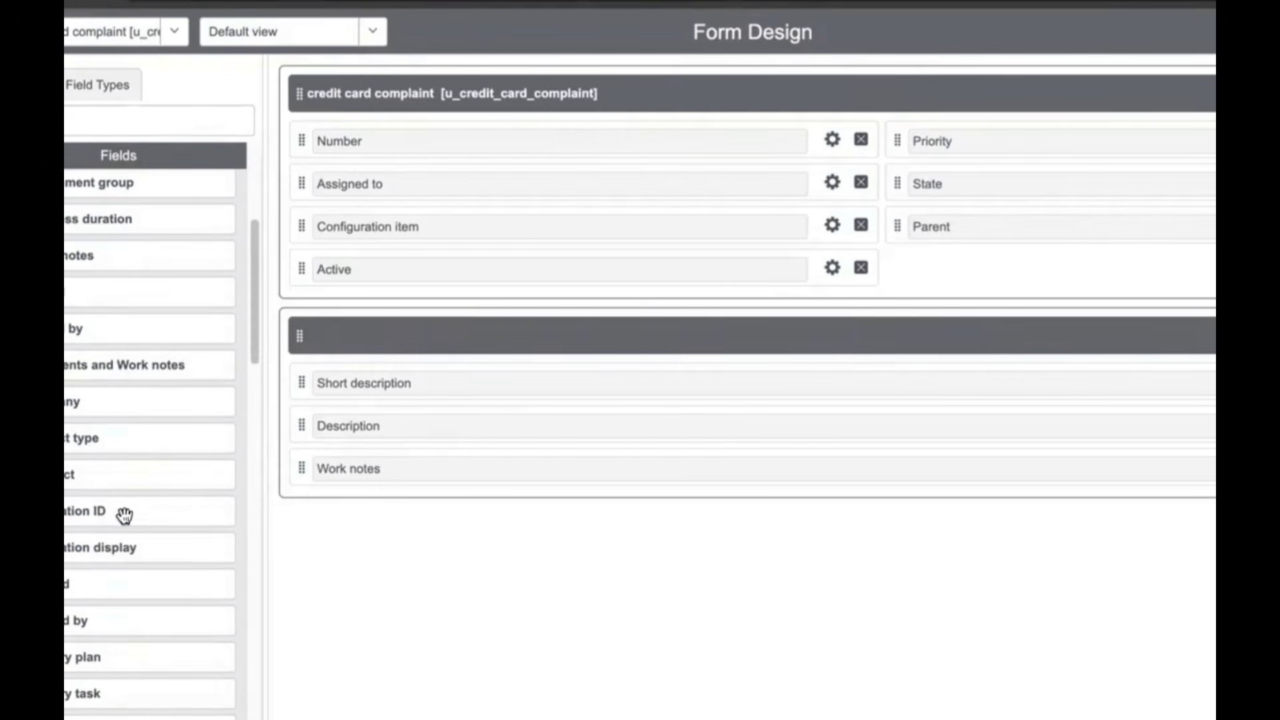
pyautogui.scroll(-1, 106, 436)
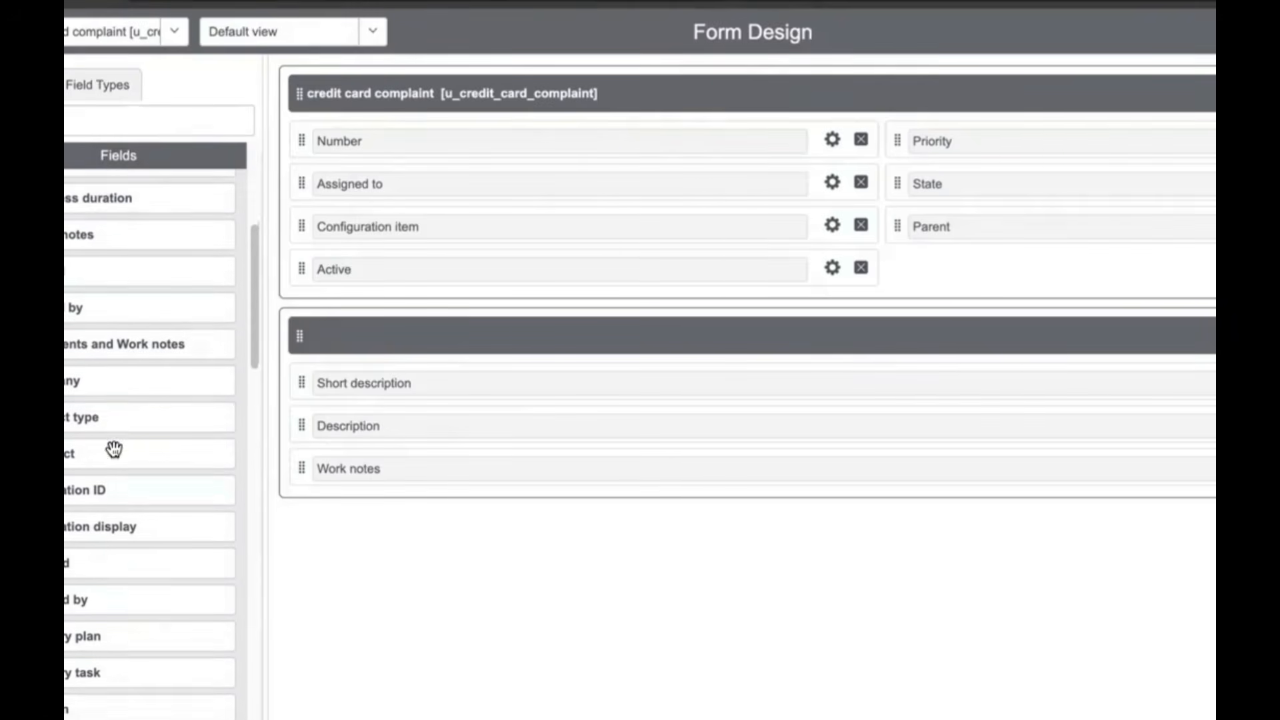
pyautogui.click(83, 124)
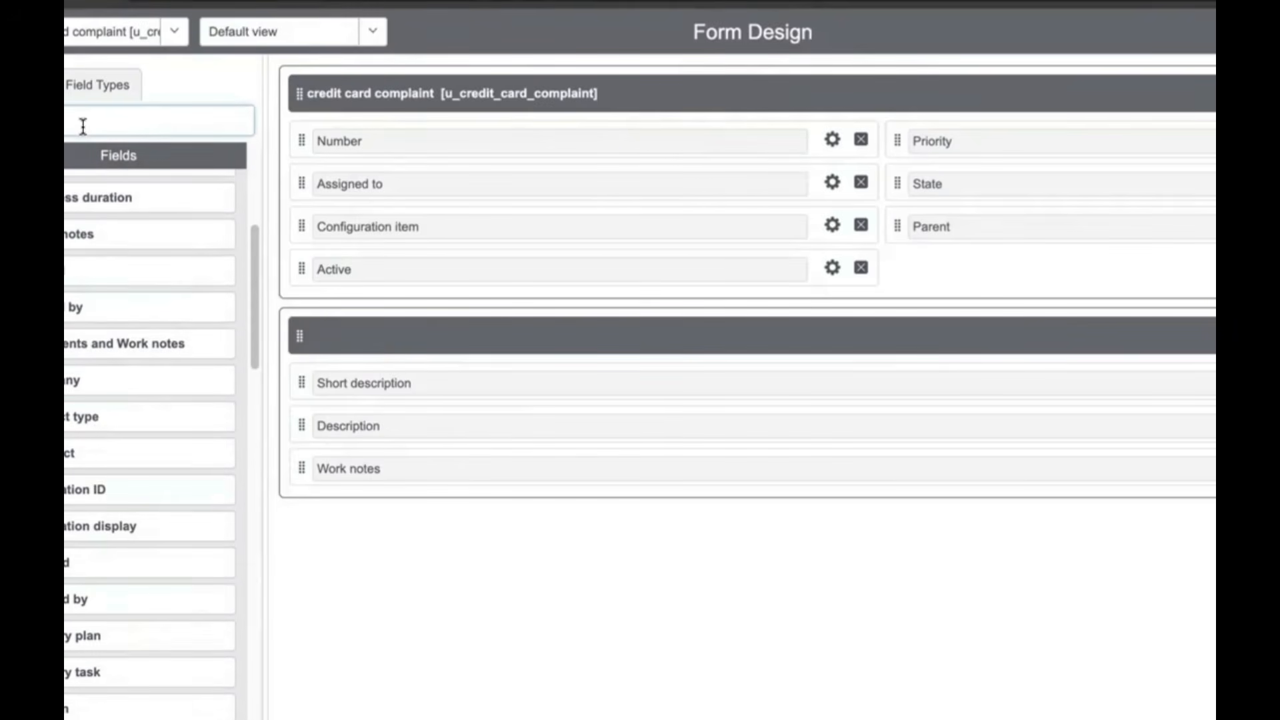
pyautogui.write('card')
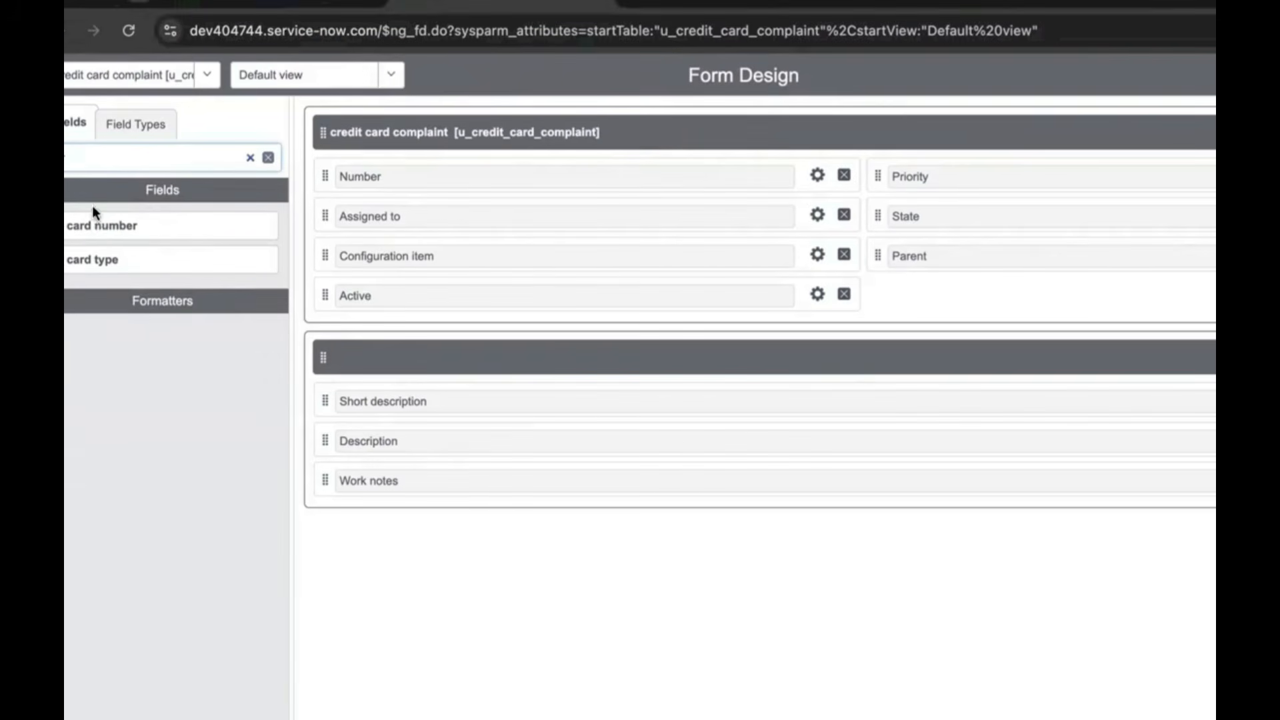
pyautogui.moveTo(74, 197); pyautogui.dragTo(370, 341)
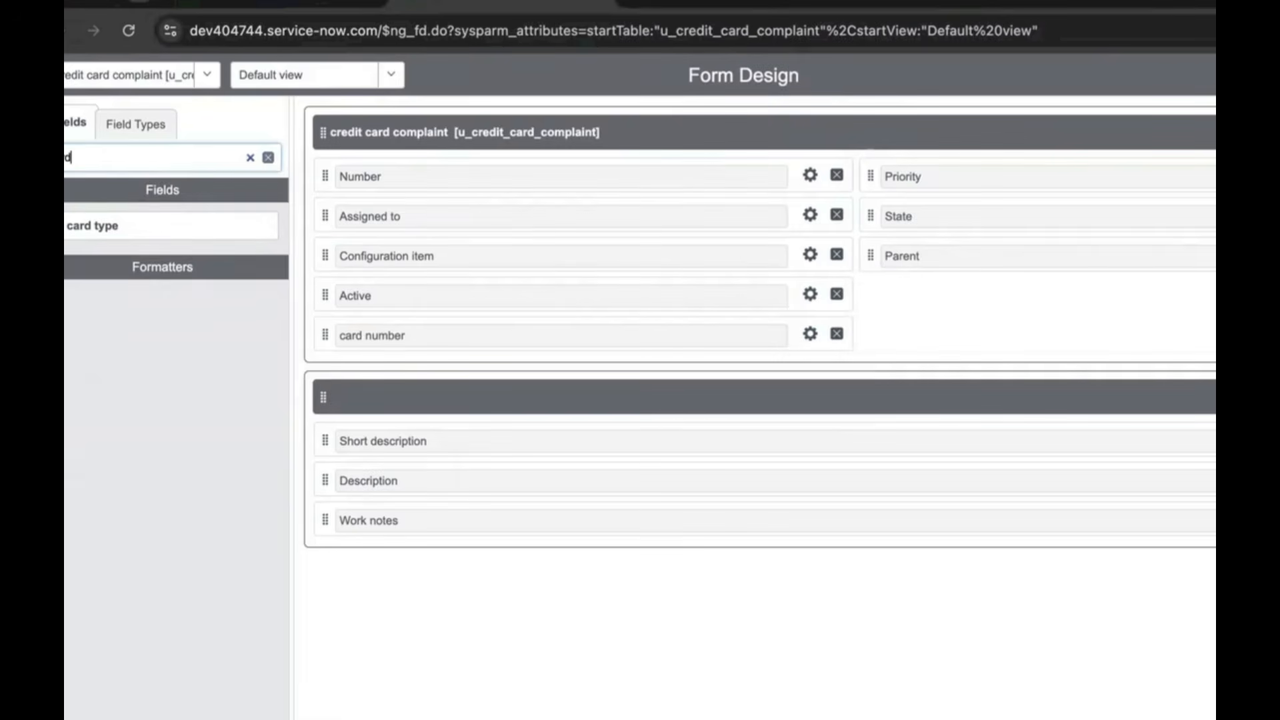
pyautogui.moveTo(116, 214); pyautogui.dragTo(394, 374)
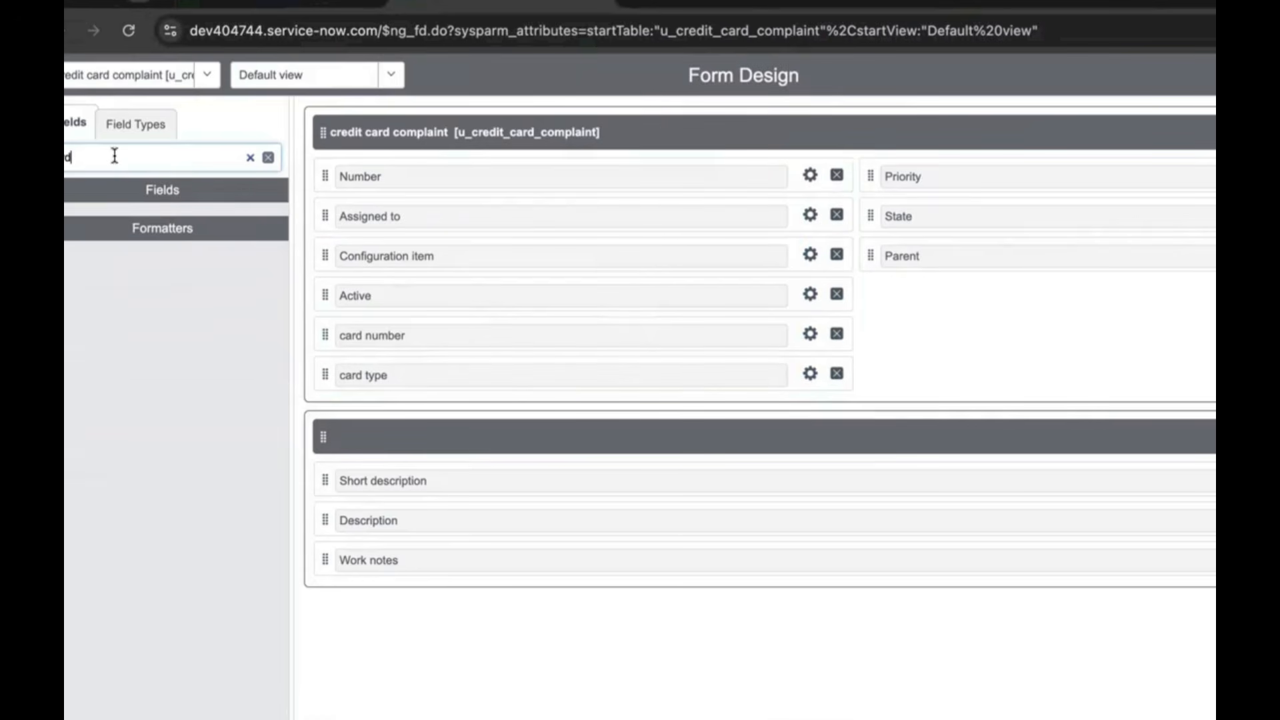
pyautogui.press('BackSpace')
pyautogui.press('BackSpace')
pyautogui.write('t')
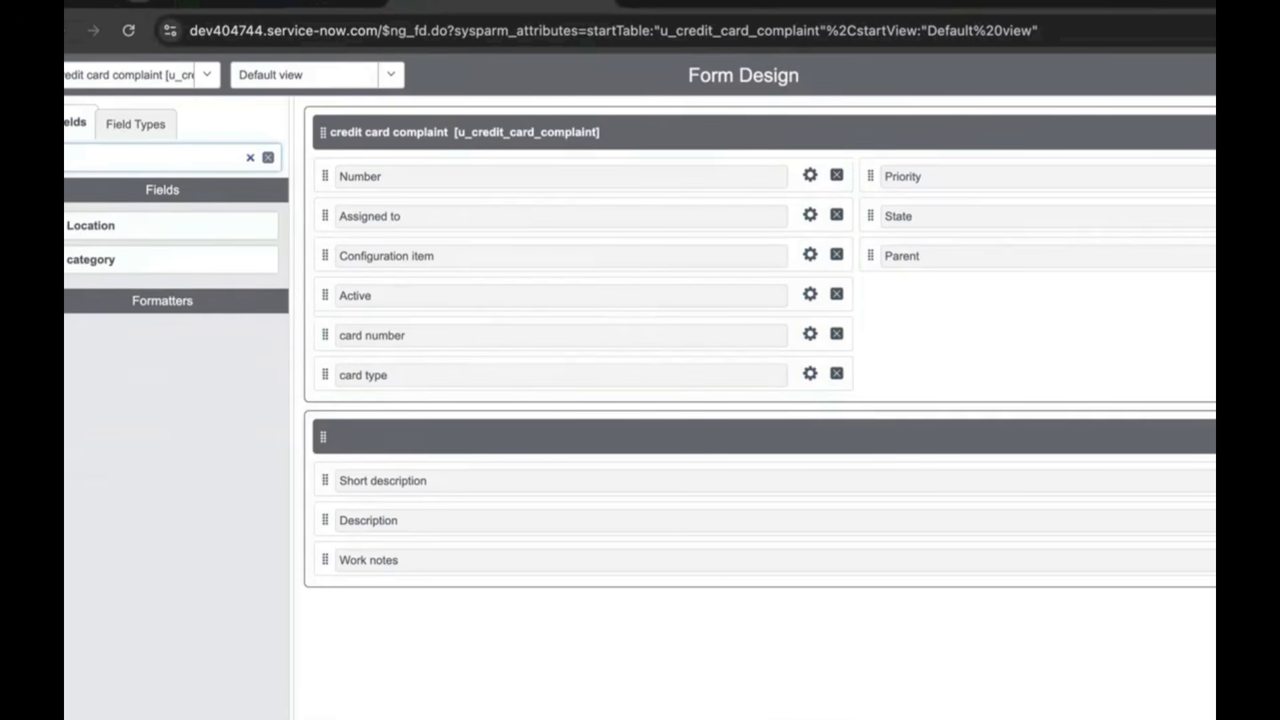
pyautogui.moveTo(87, 250); pyautogui.dragTo(375, 417)
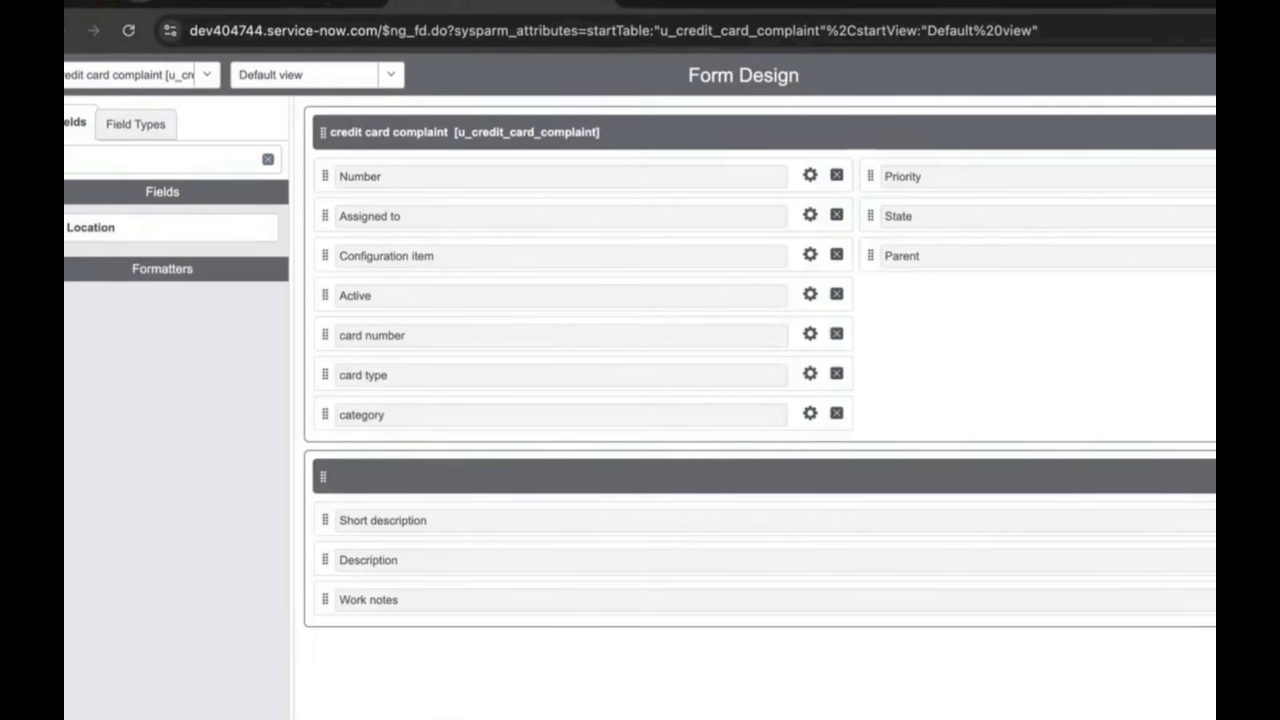
pyautogui.click(599, 2)
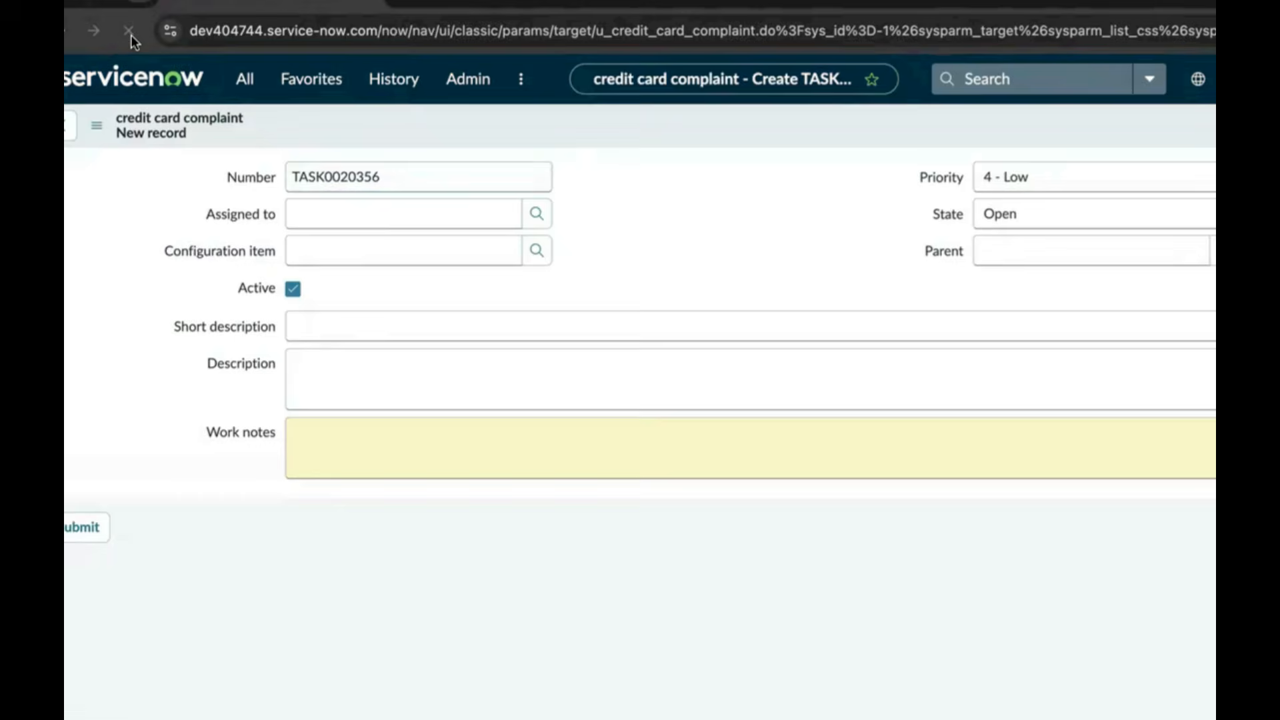
pyautogui.click(129, 37)
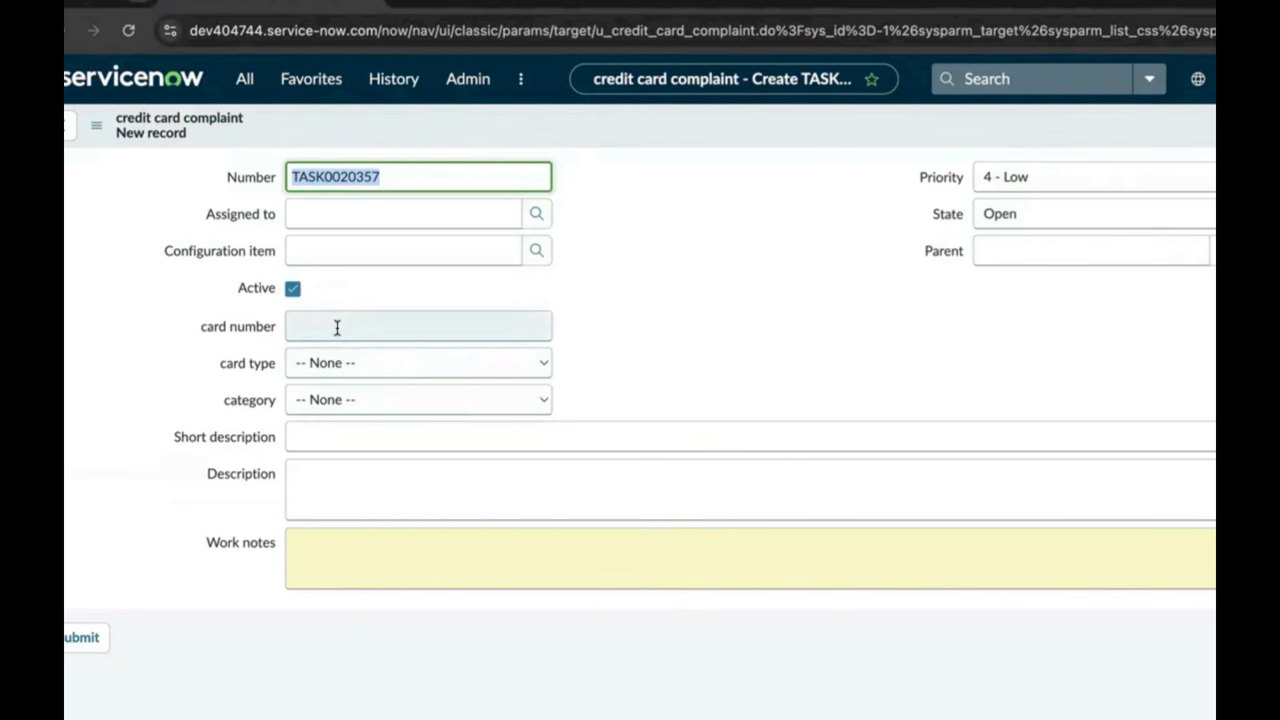
pyautogui.click(373, 366)
pyautogui.click(374, 366)
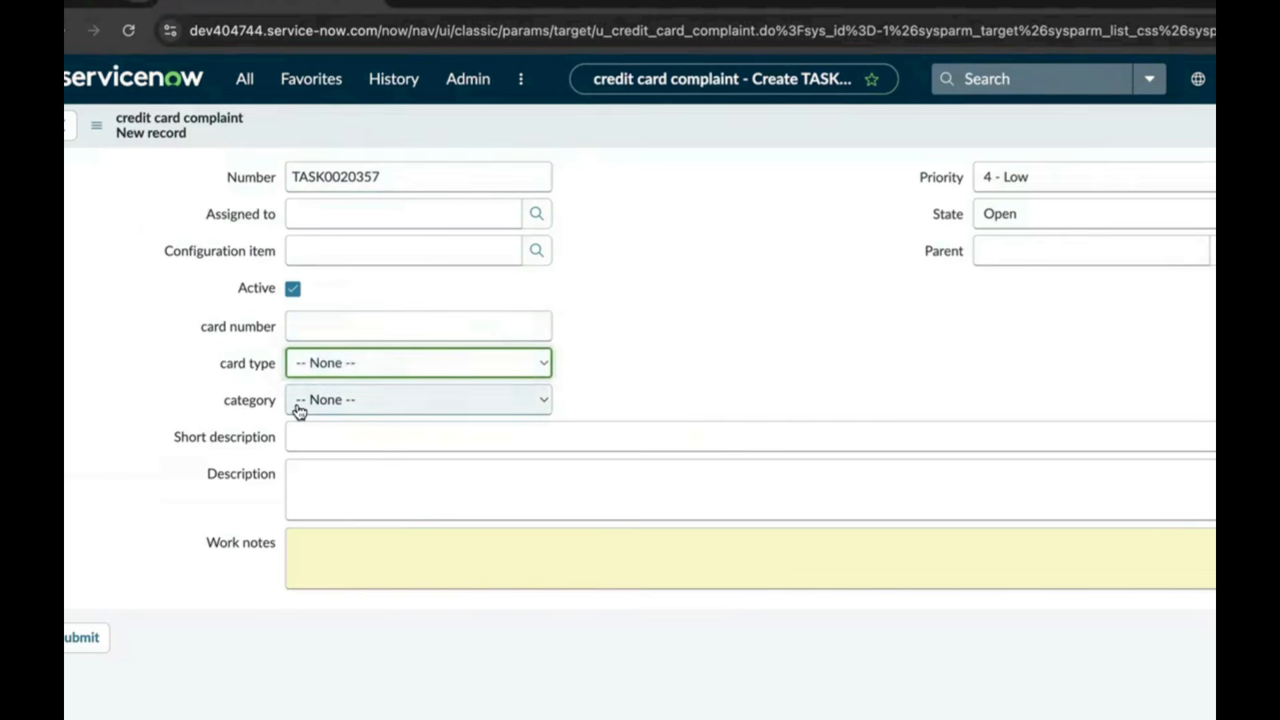
pyautogui.click(426, 404)
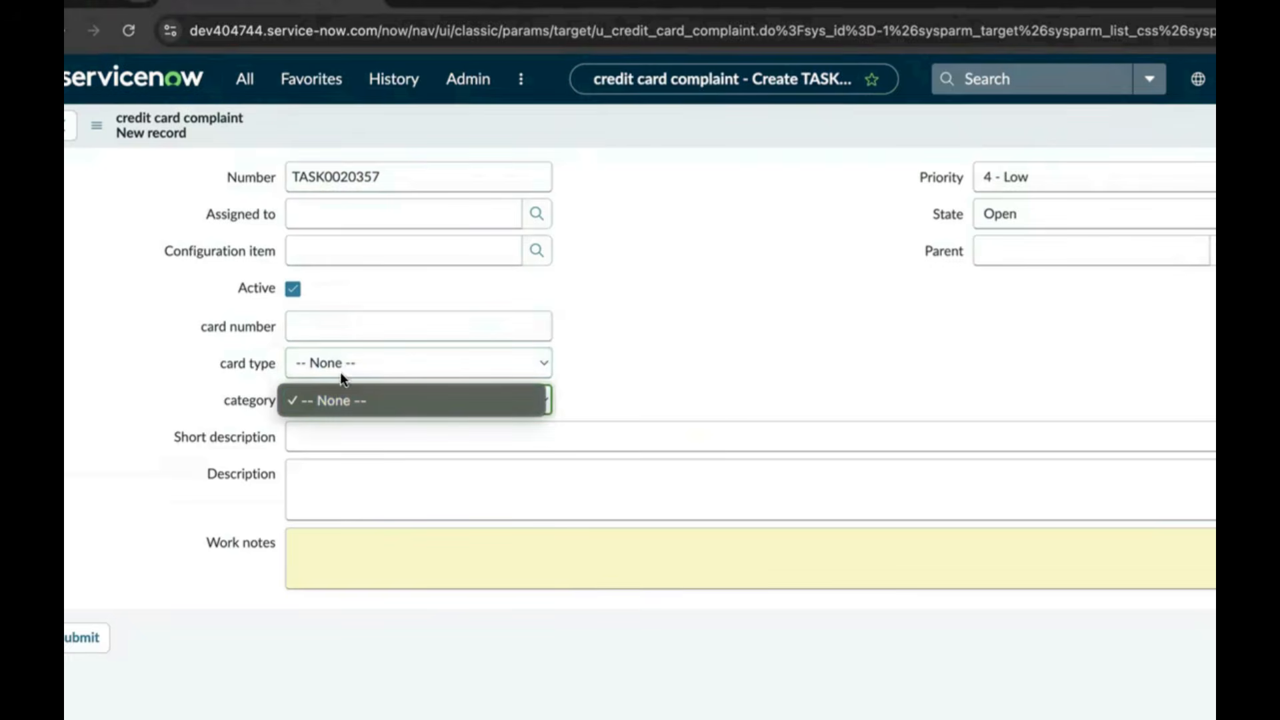
pyautogui.click(329, 360)
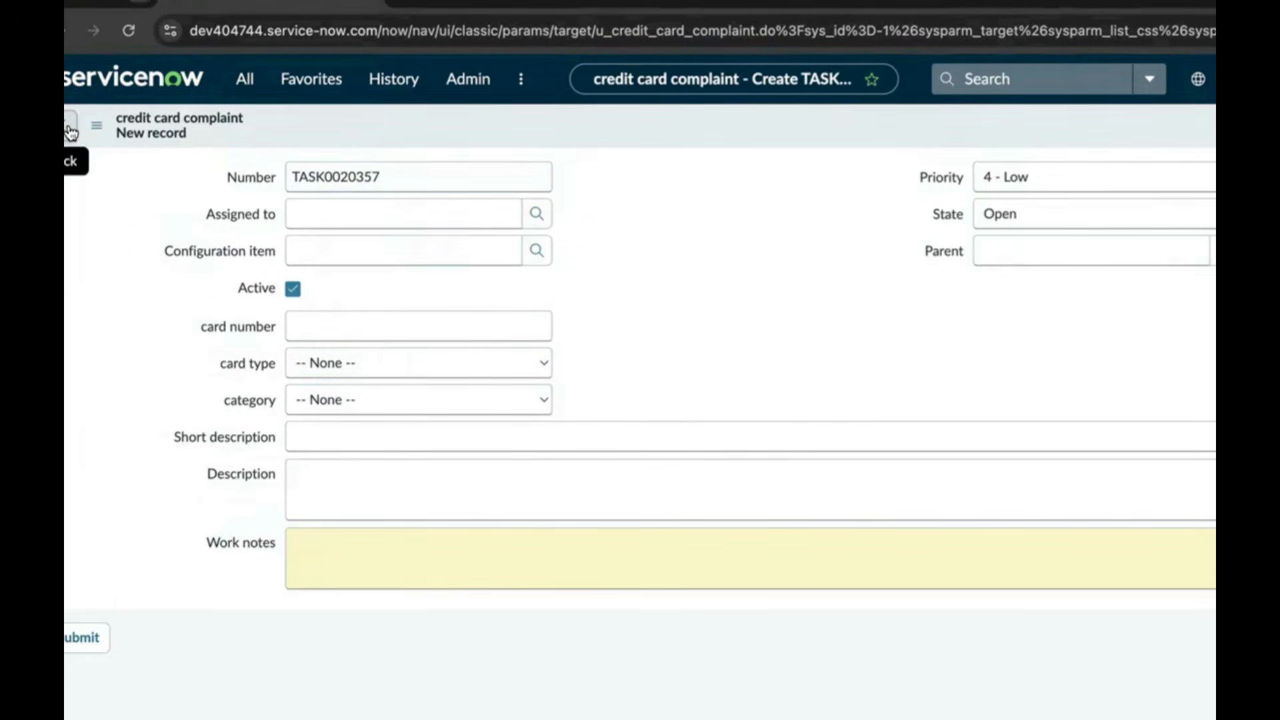
# From the complaint list, open the dictionary entries through the card type column's Configure > Dictionary
pyautogui.click(69, 133)
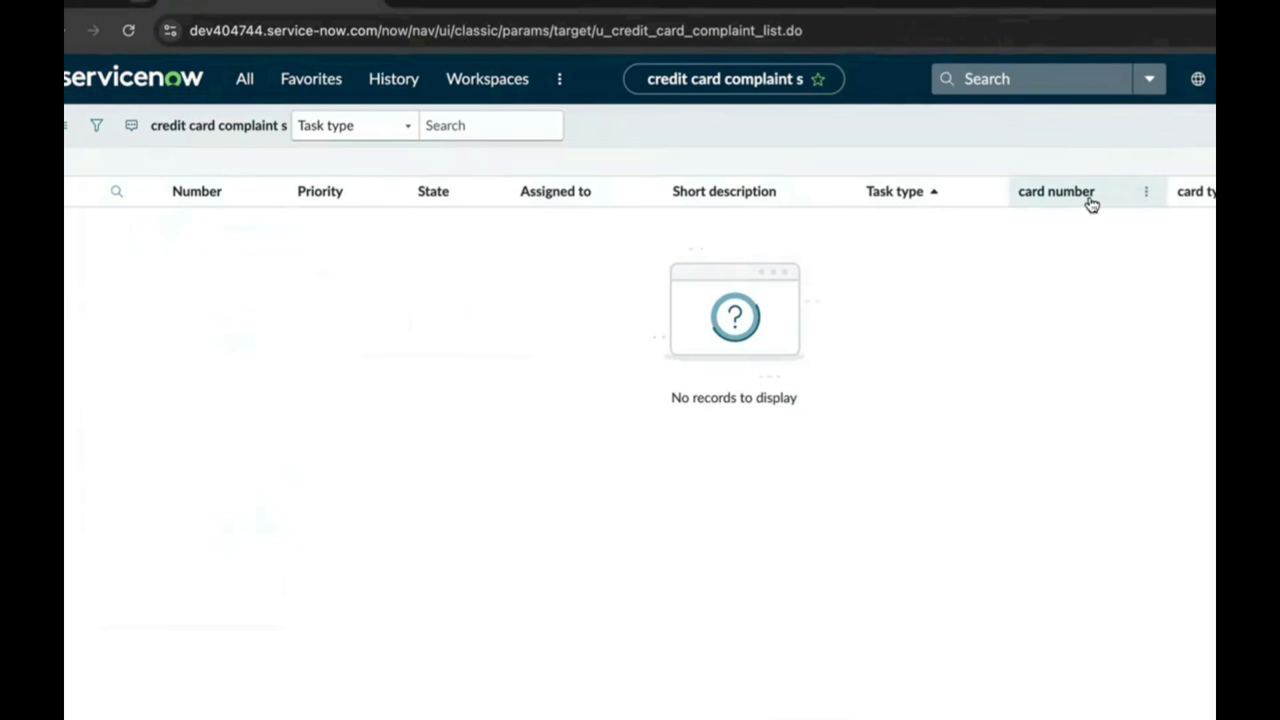
pyautogui.rightClick(1213, 192)
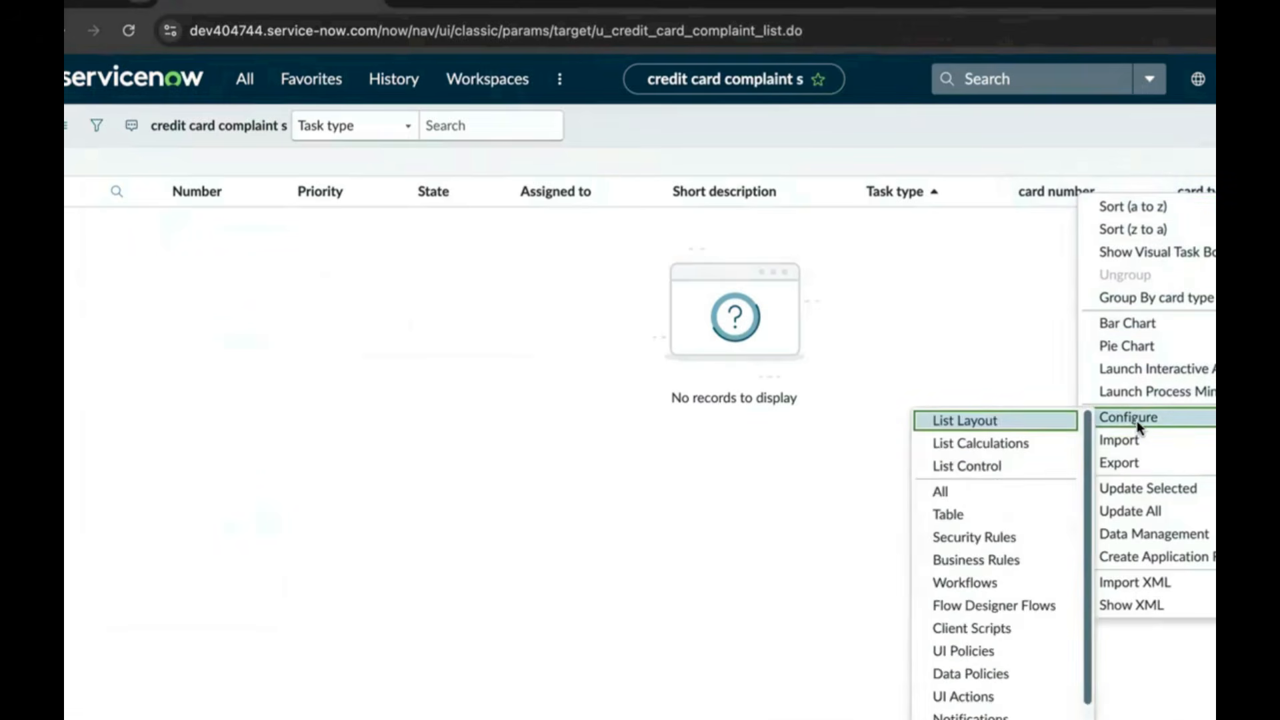
pyautogui.moveTo(1155, 417)
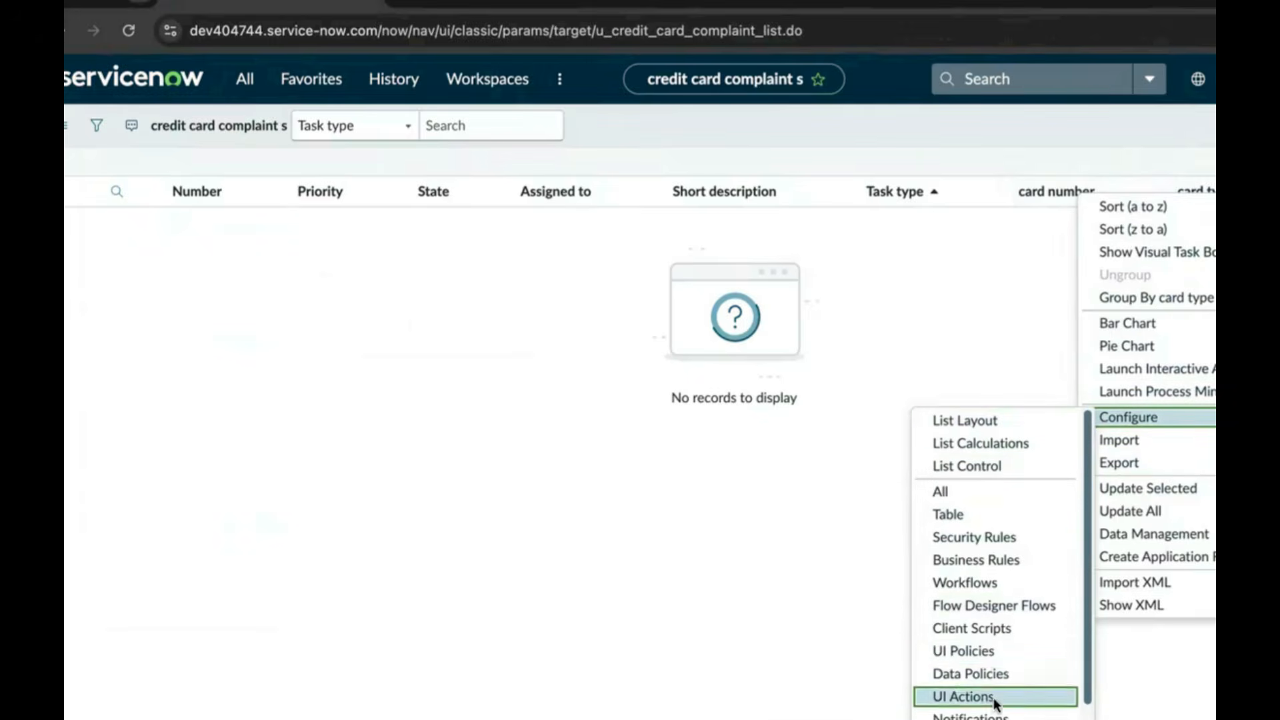
pyautogui.scroll(-1, 1086, 670)
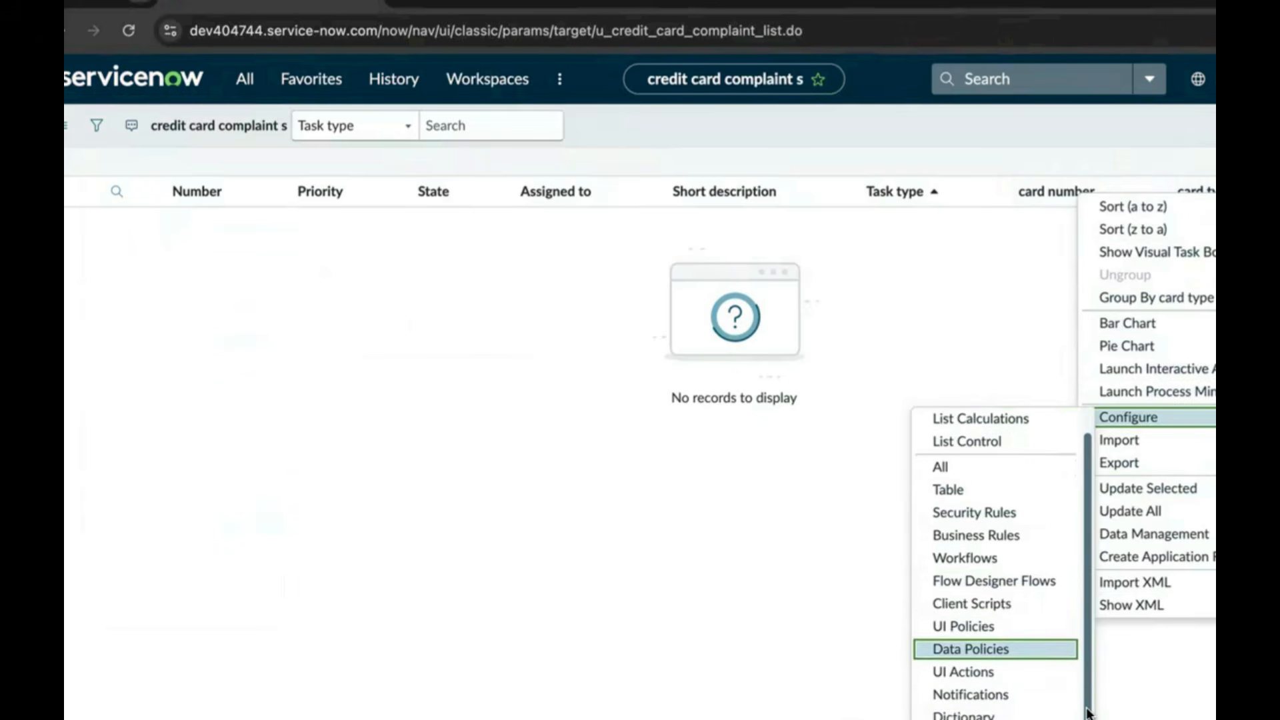
pyautogui.click(985, 714)
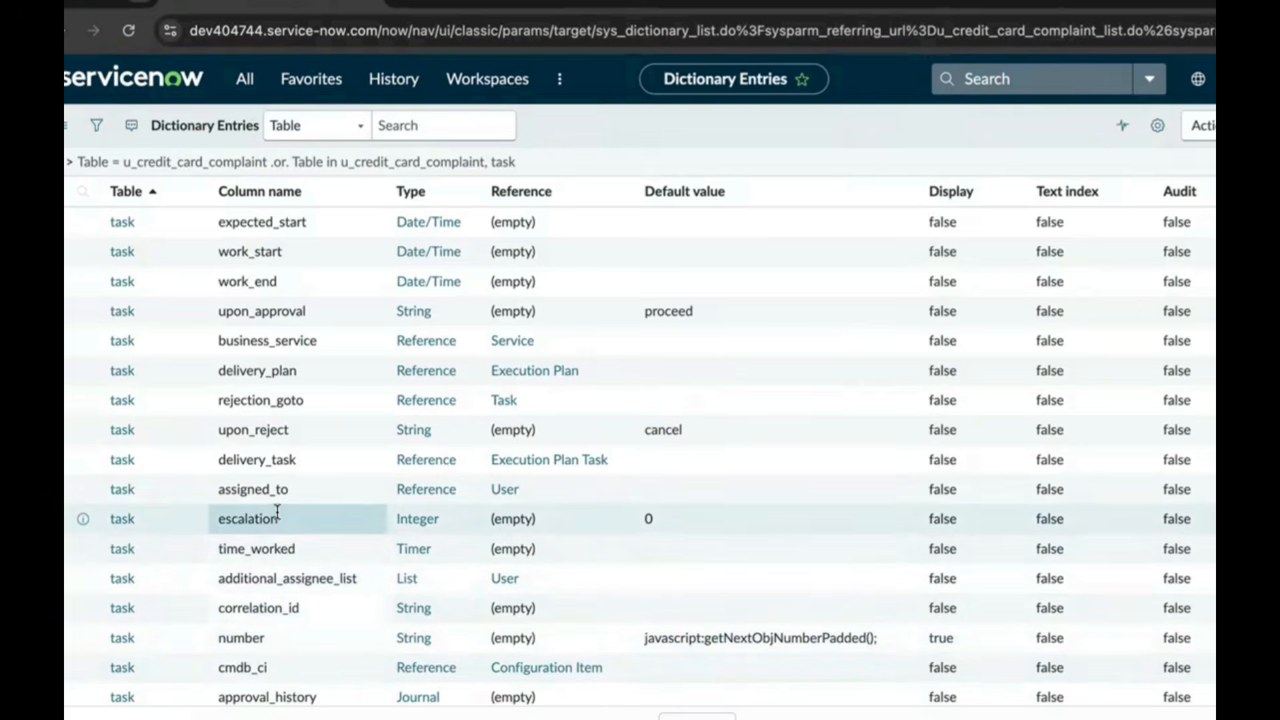
# Filter the dictionary entries by Type 'choice' to show u_category and u_card_type
pyautogui.scroll(-3, 371, 500)
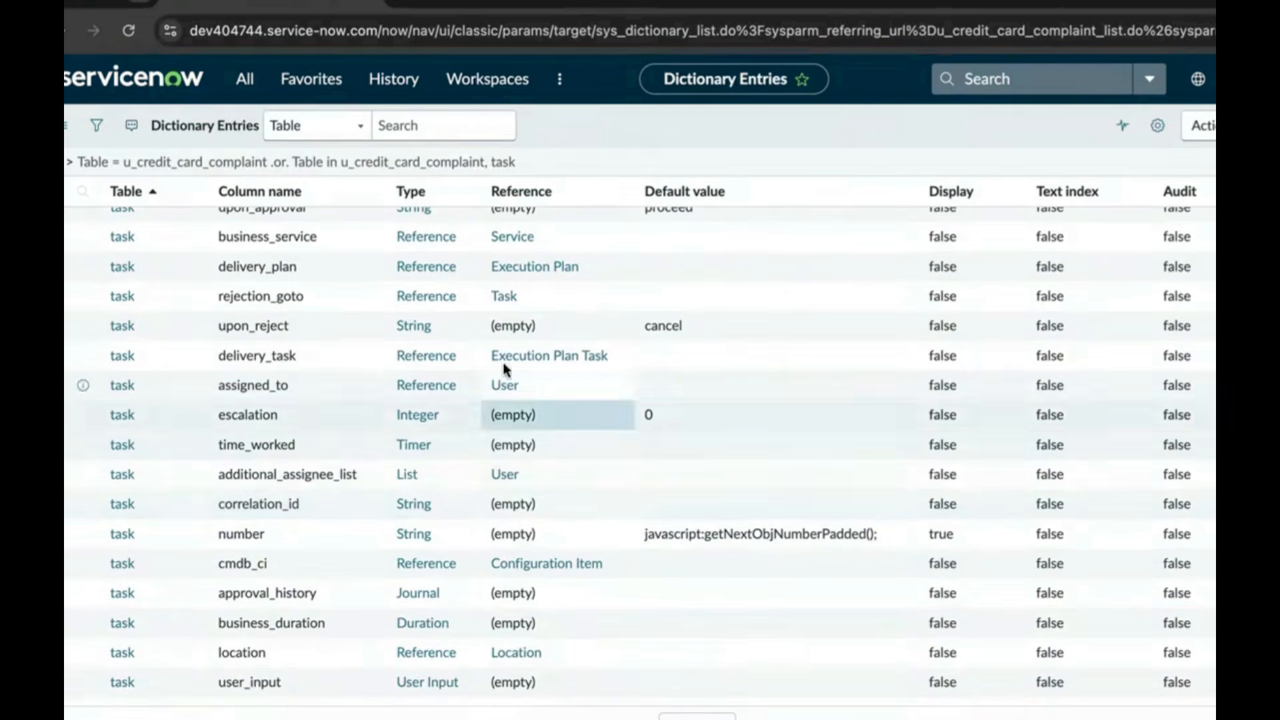
pyautogui.scroll(3, 536, 517)
pyautogui.scroll(-3, 529, 507)
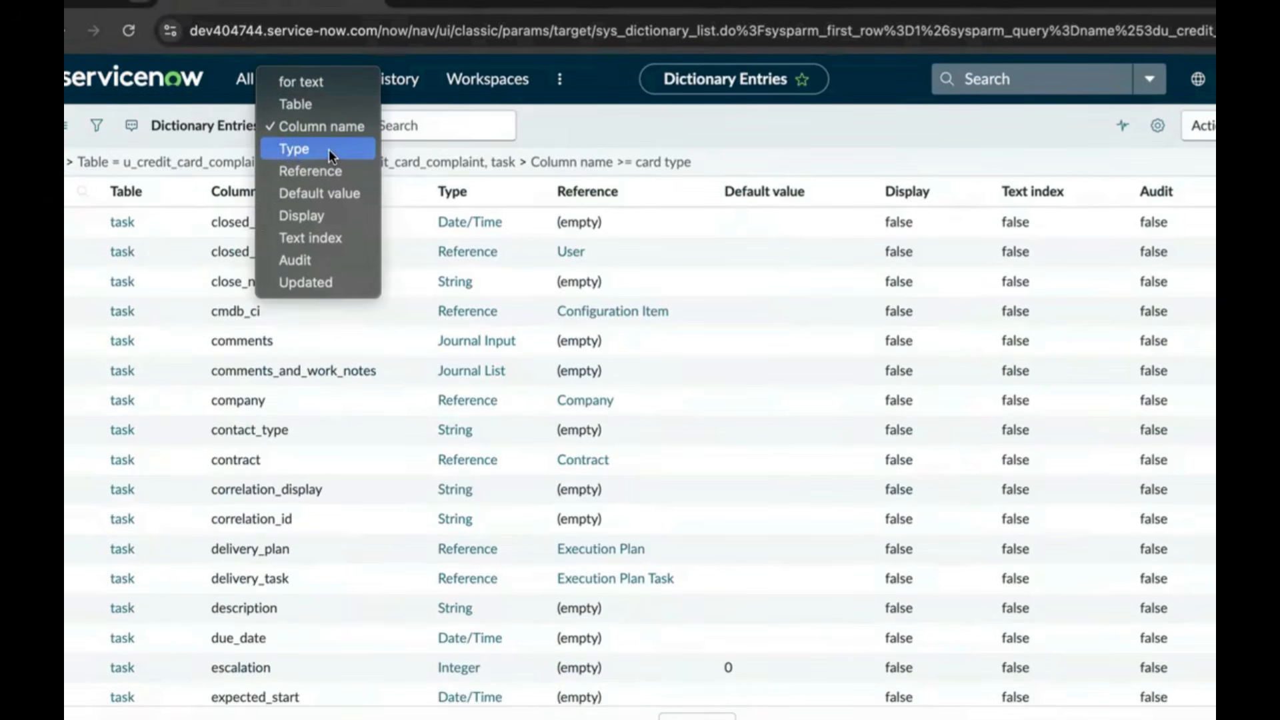
pyautogui.click(329, 149)
pyautogui.click(402, 135)
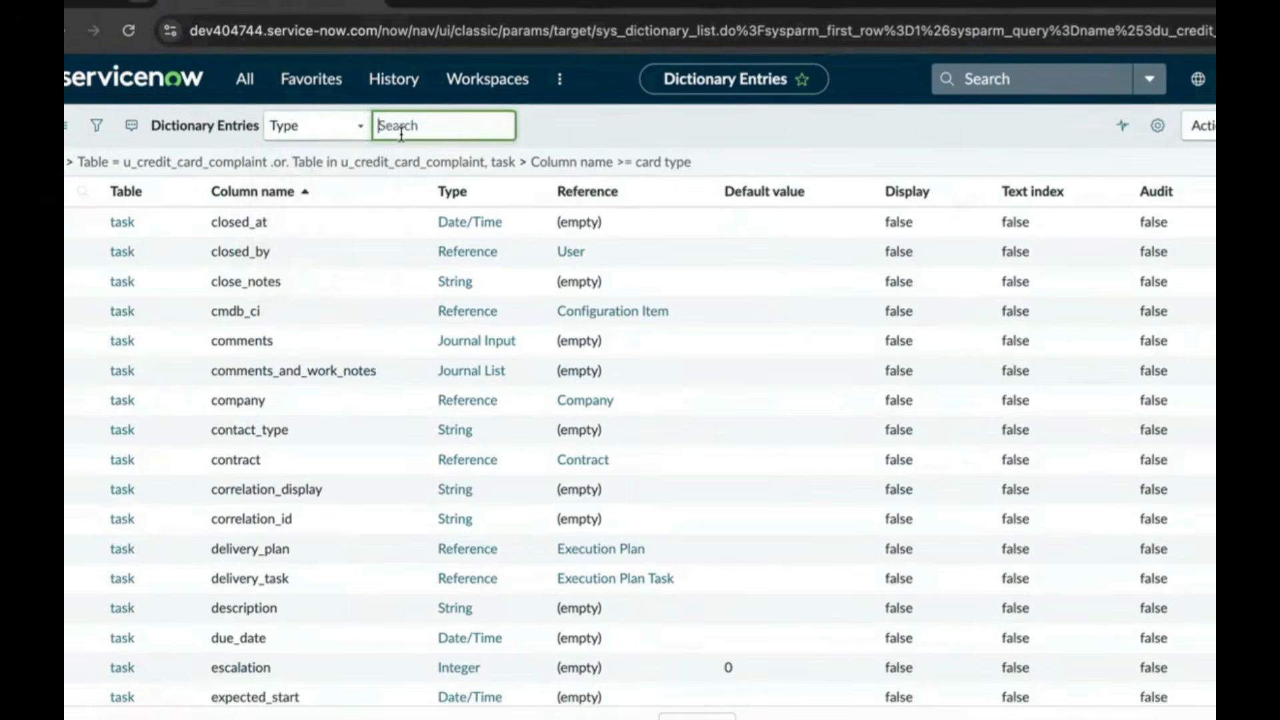
pyautogui.write('choice')
pyautogui.press('Return')
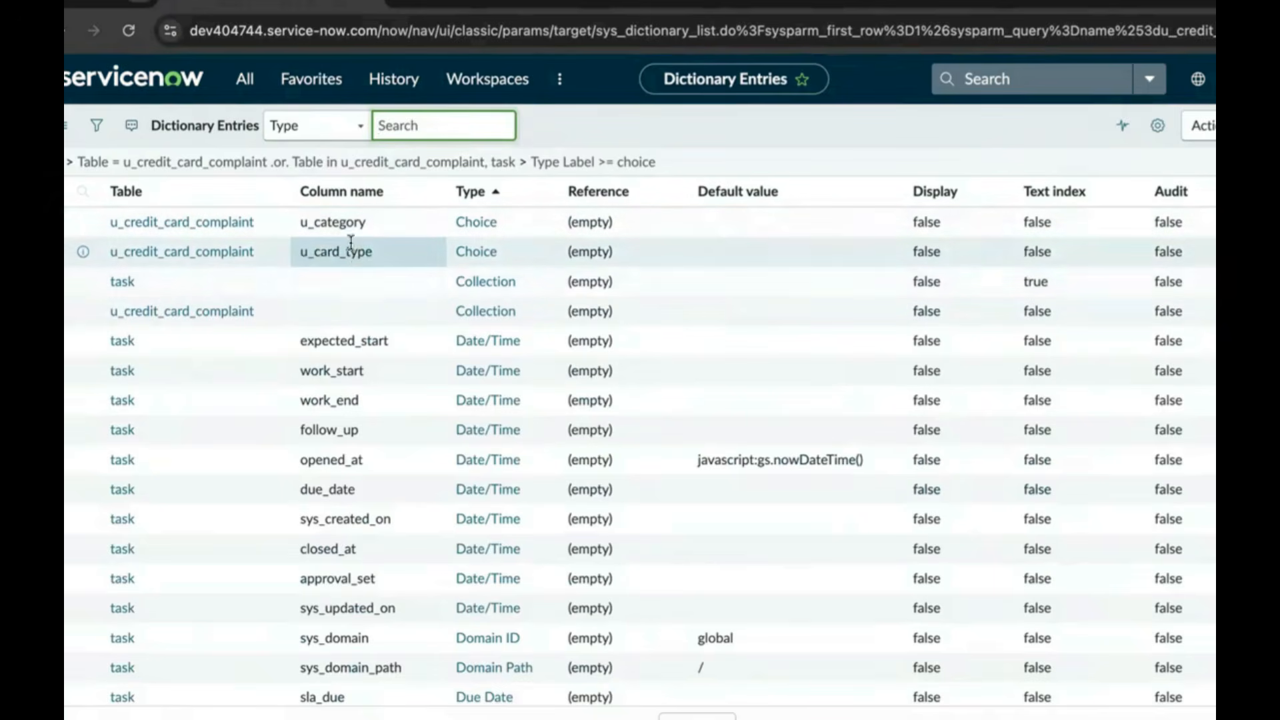
# Open the category dictionary entry and add the choice 'card blocked' with value 'card blocked'
pyautogui.click(248, 227)
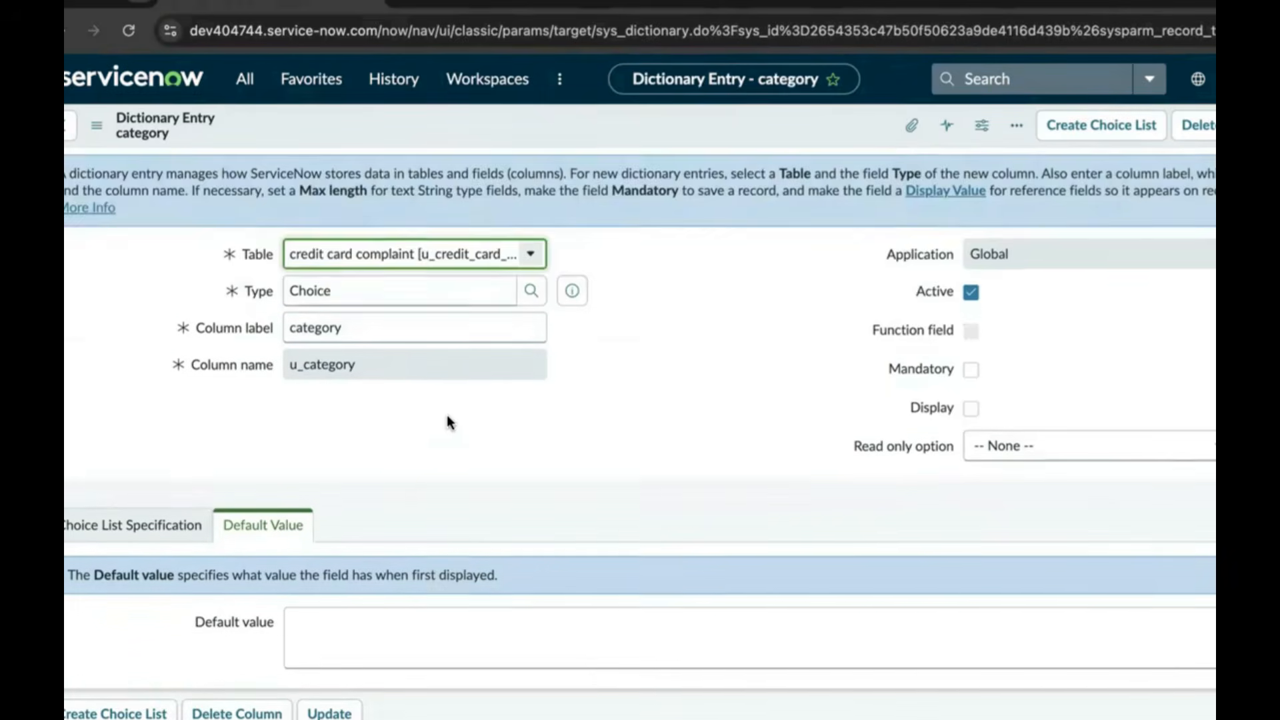
pyautogui.scroll(-5, 445, 417)
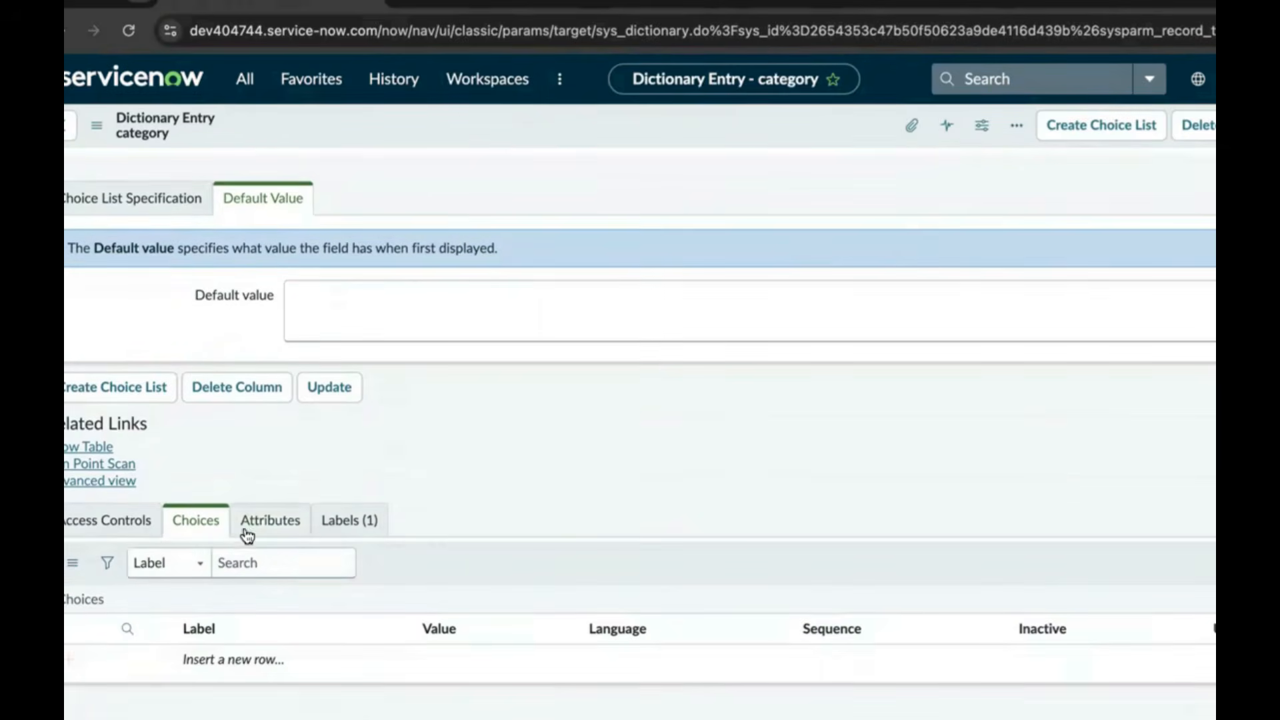
pyautogui.click(258, 657)
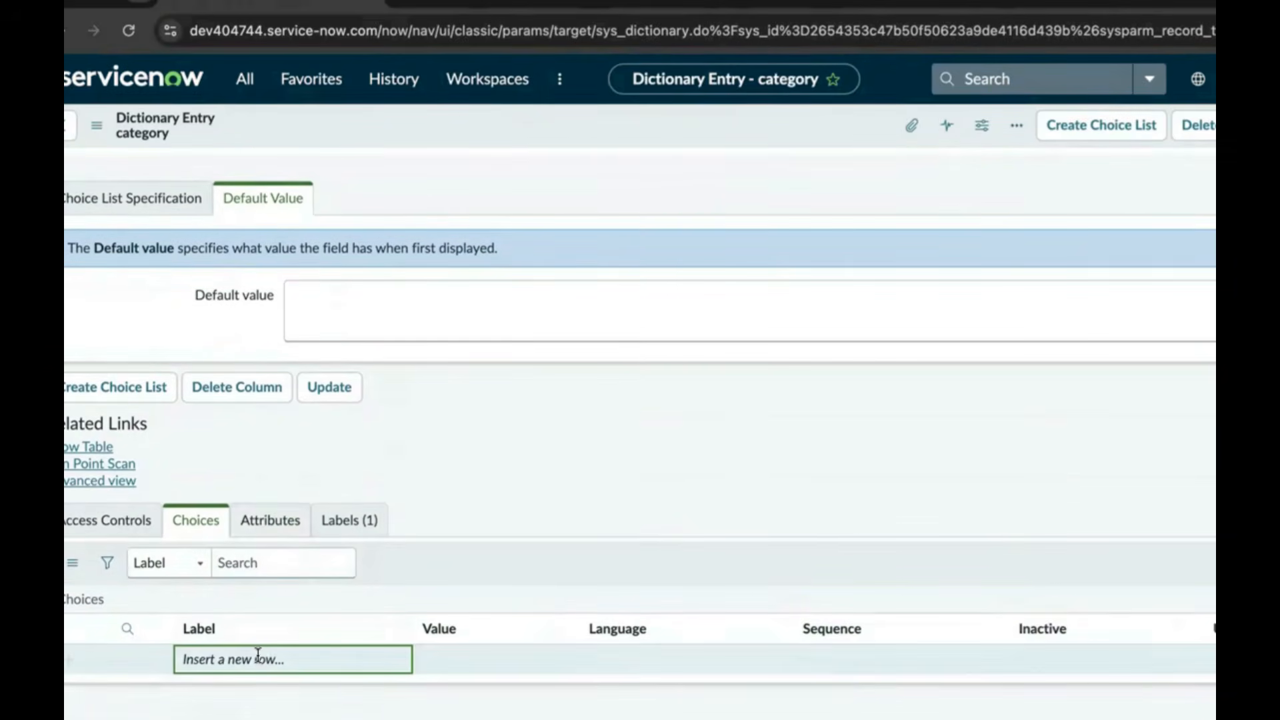
pyautogui.click(258, 658)
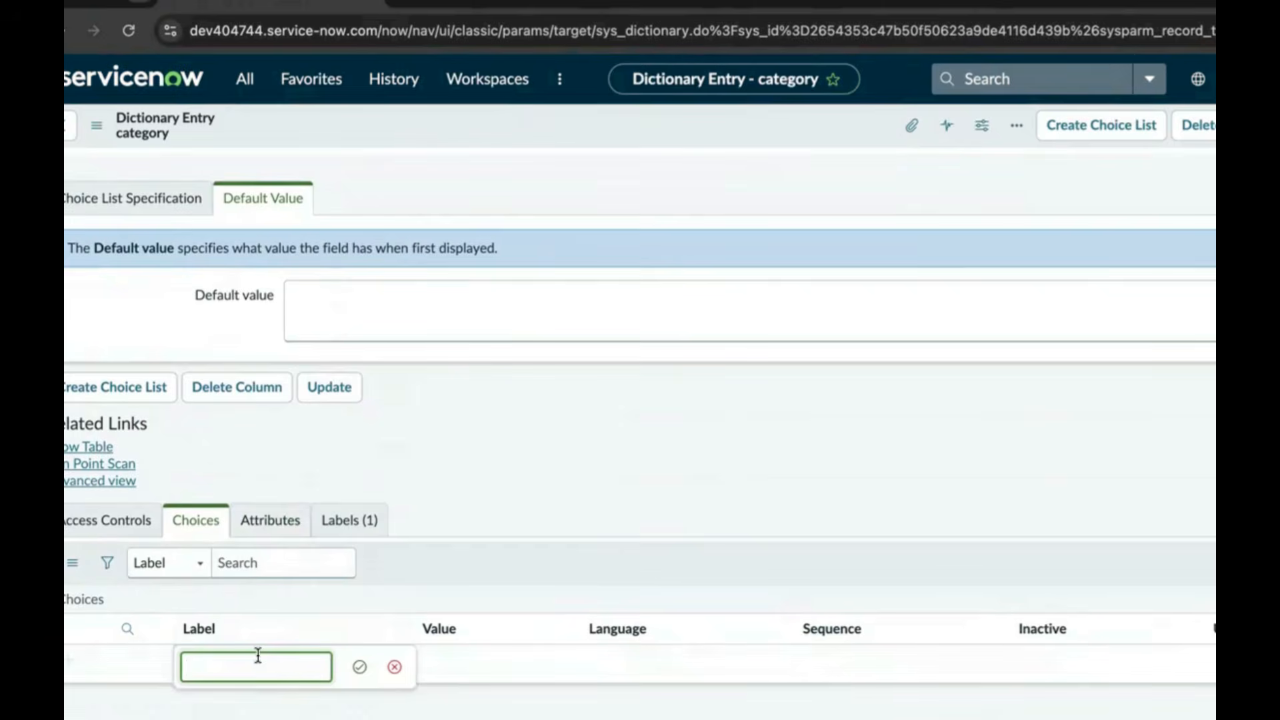
pyautogui.write('card blocked')
pyautogui.click(360, 667)
pyautogui.click(404, 661)
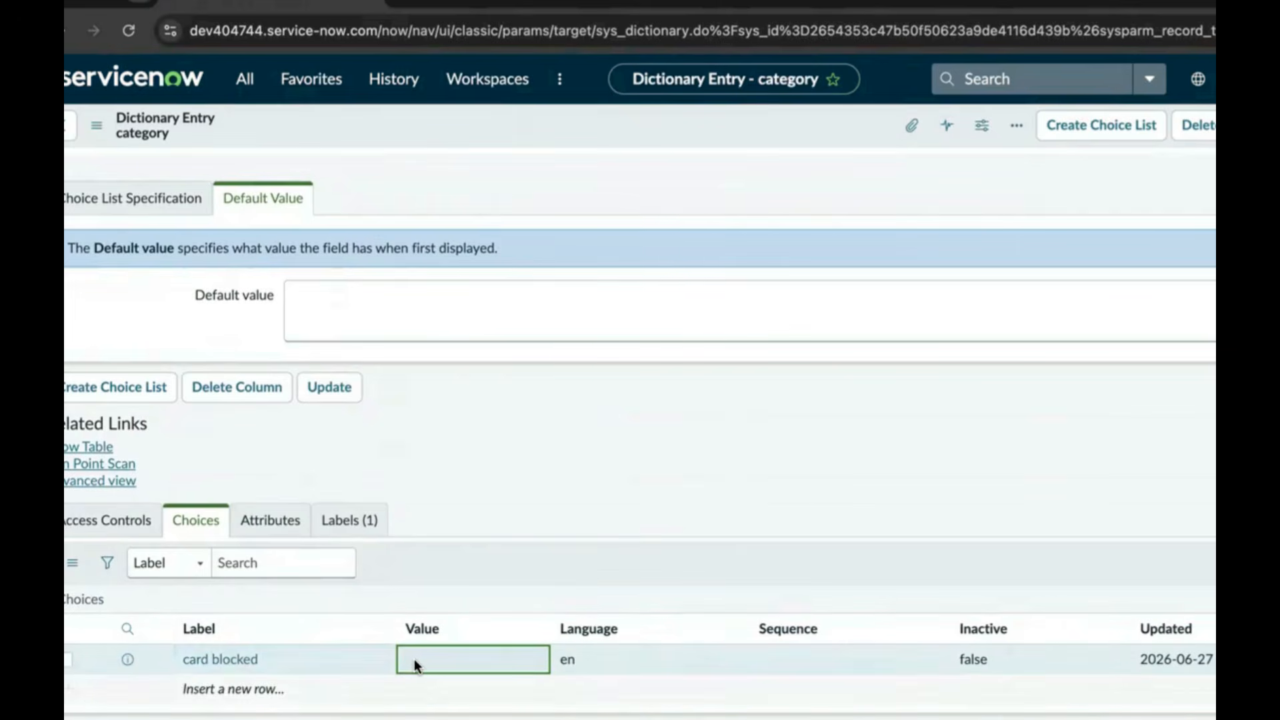
pyautogui.write('card blocked')
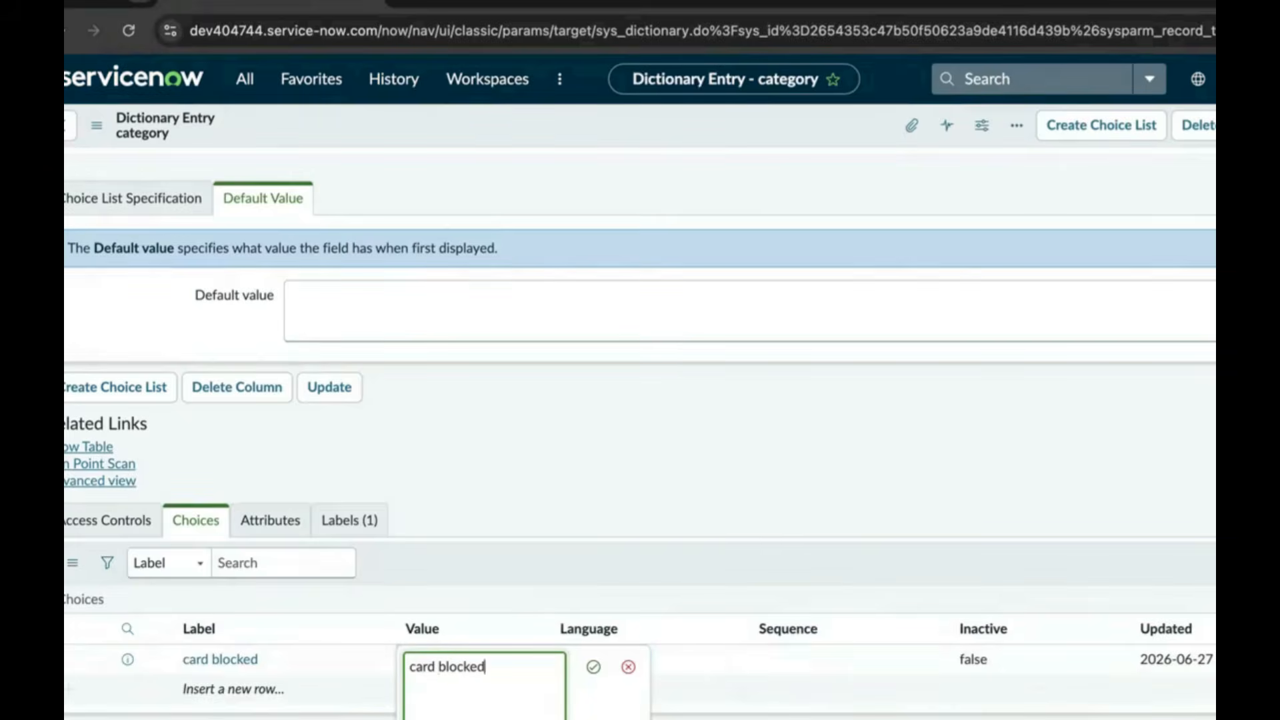
pyautogui.click(592, 668)
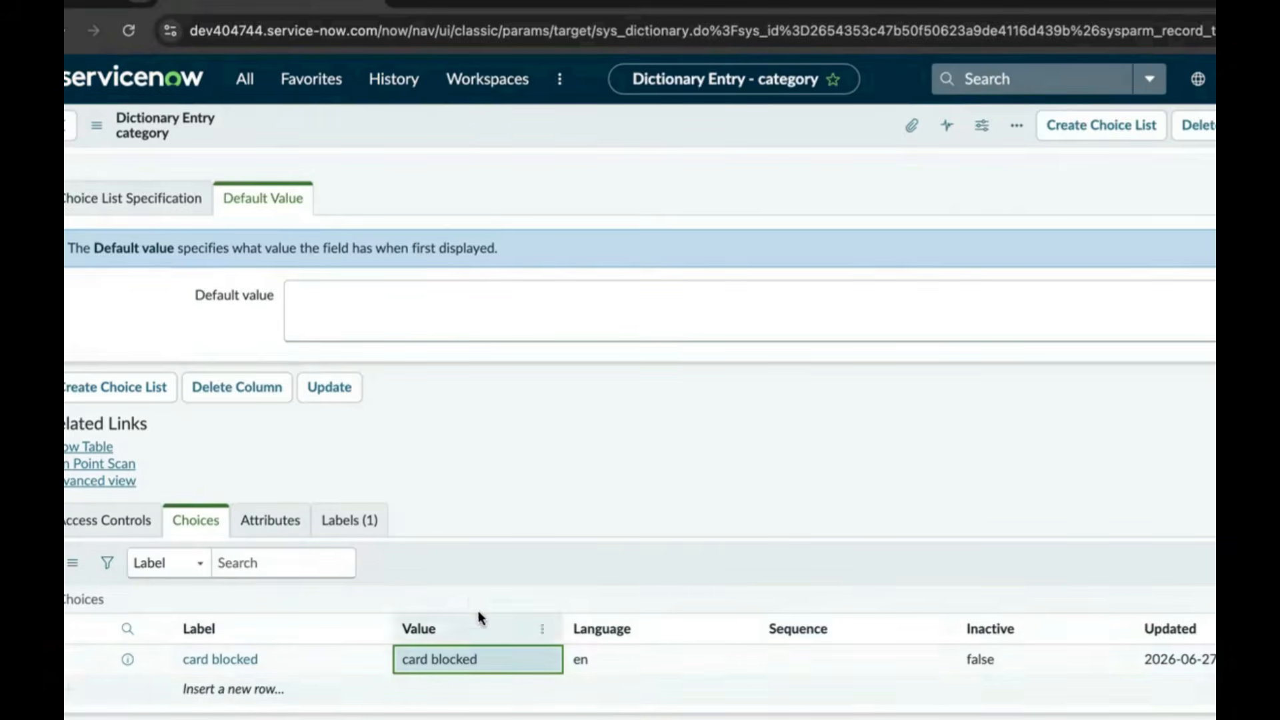
# Add a second category choice labelled 'pin not recevied' with value 'pin not recieved'
pyautogui.scroll(-1, 427, 620)
pyautogui.doubleClick(272, 661)
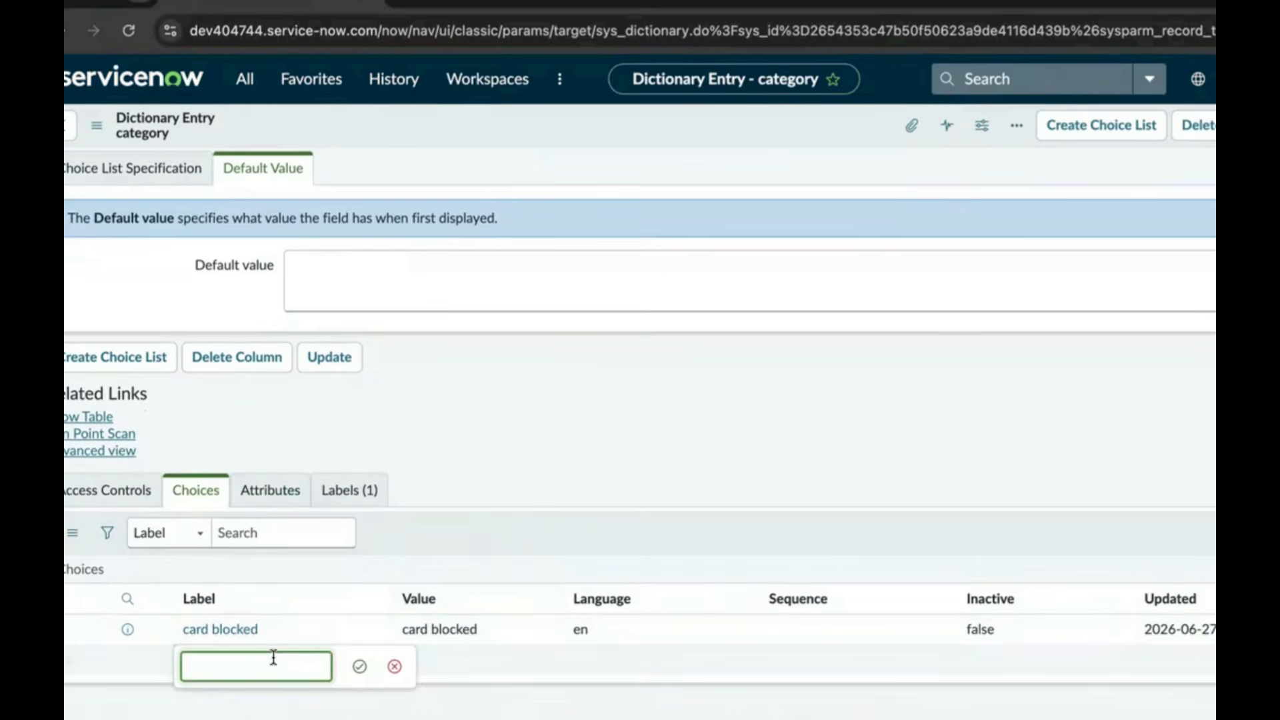
pyautogui.write('p')
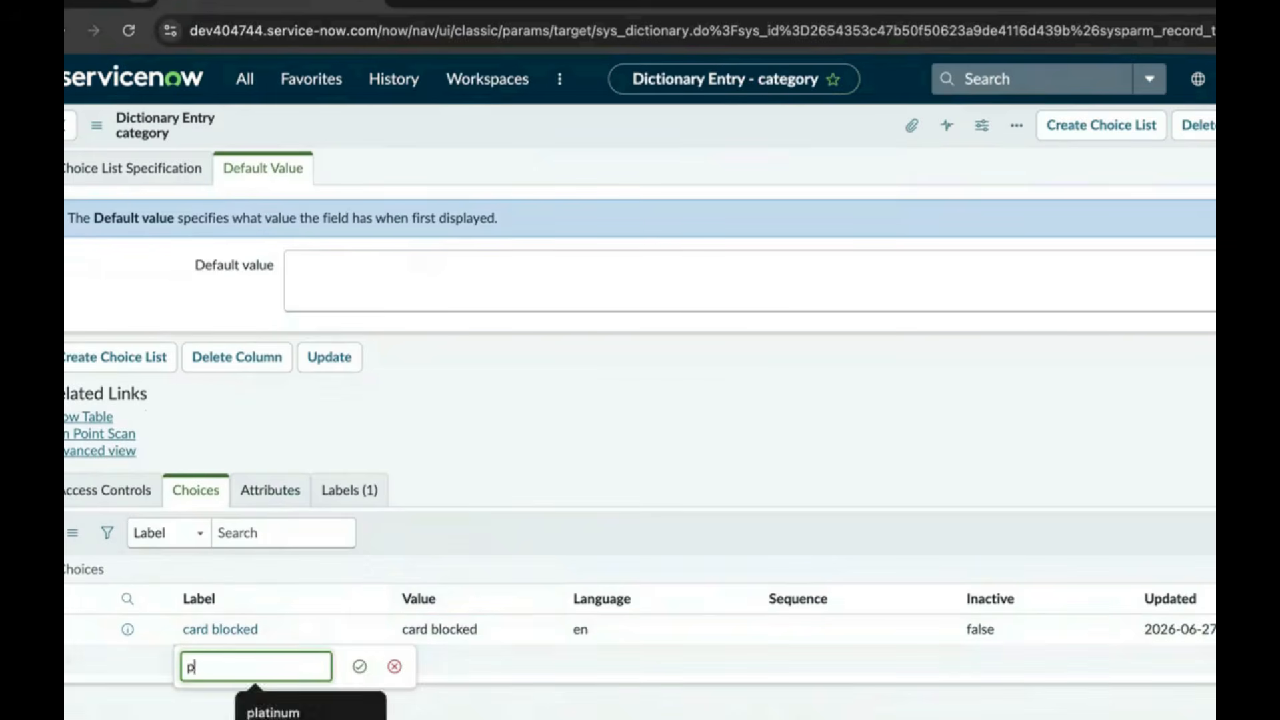
pyautogui.write('in not recevied')
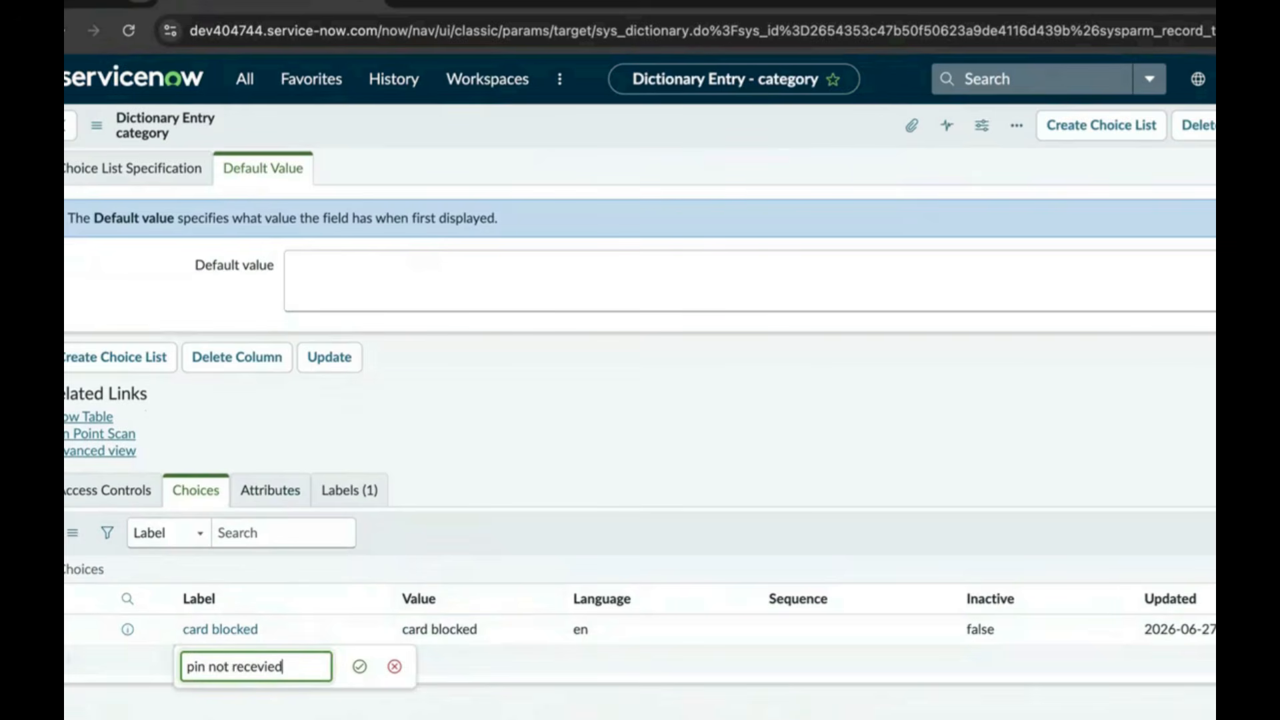
pyautogui.click(359, 666)
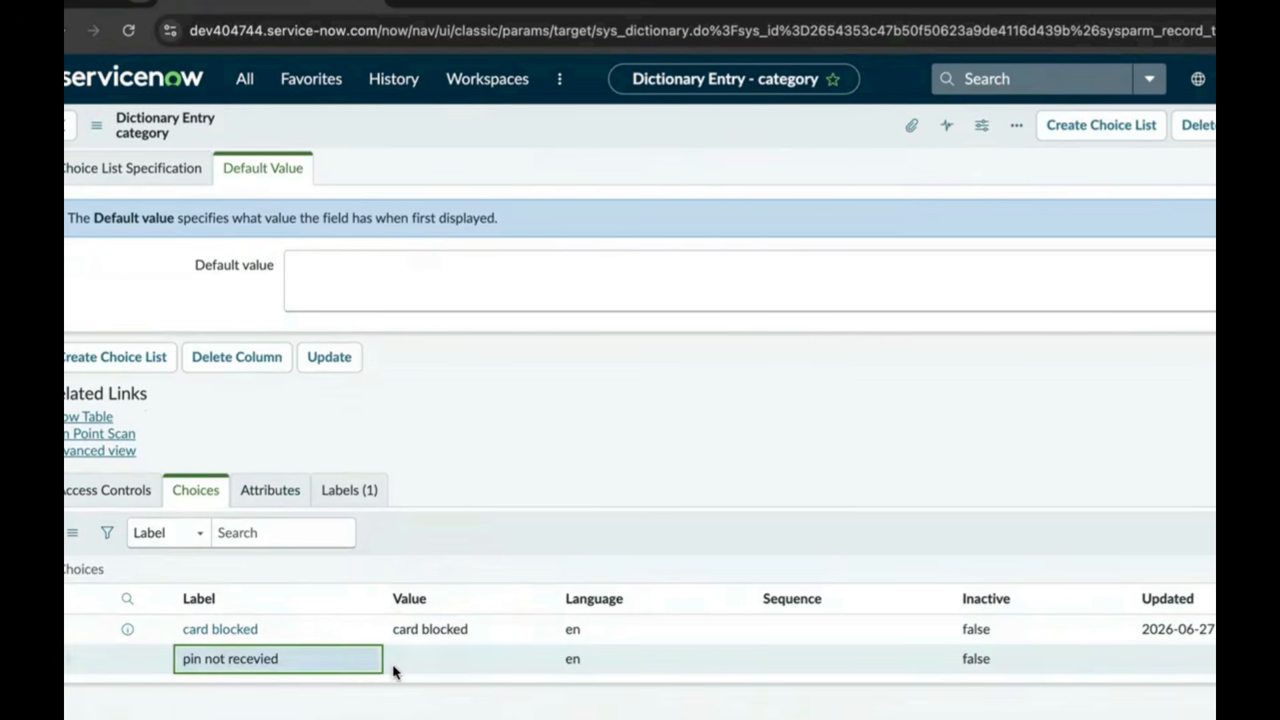
pyautogui.click(404, 659)
pyautogui.click(422, 657)
pyautogui.write('p')
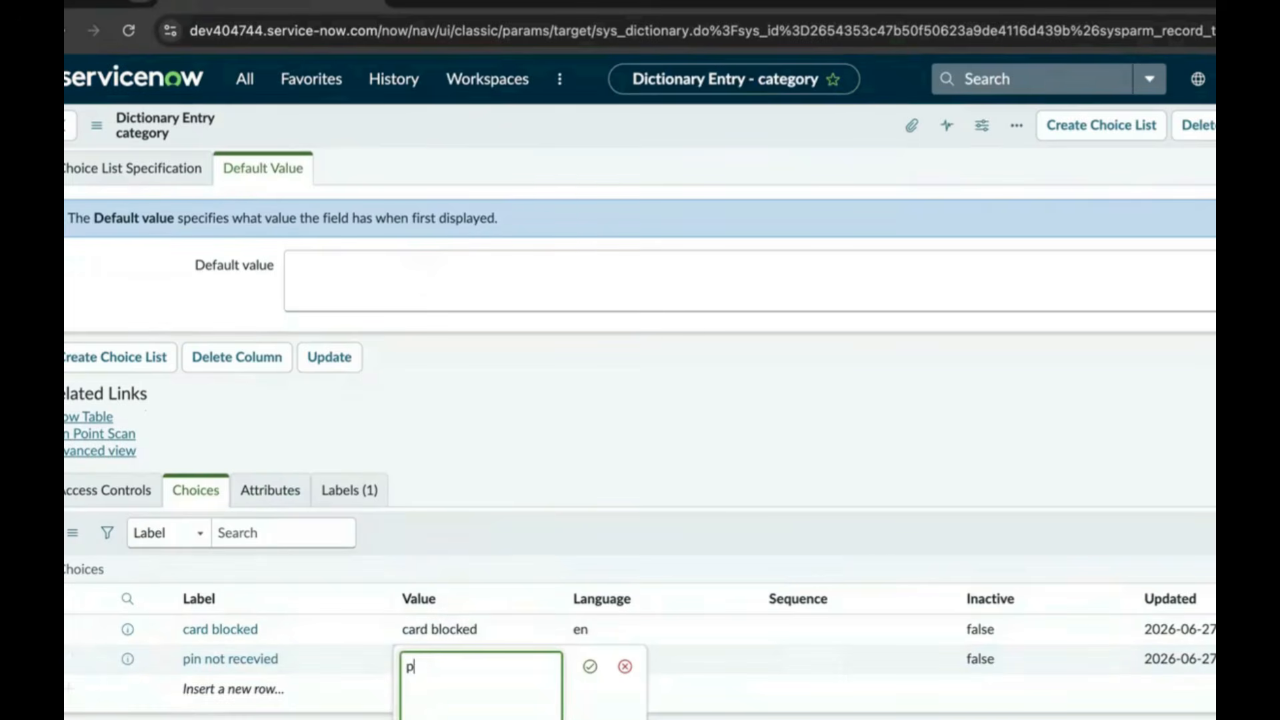
pyautogui.write('in not recieved')
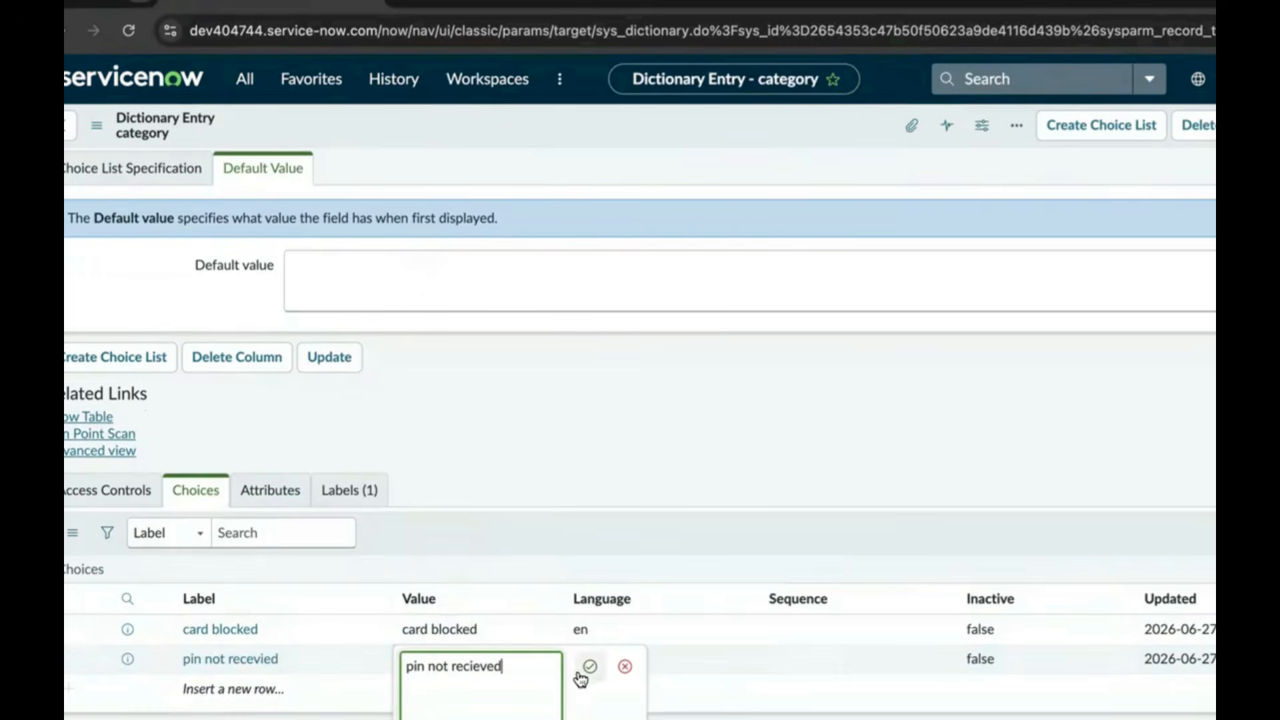
pyautogui.click(589, 666)
# Add the 'fraud transaction' choice with matching value, then update the category entry
pyautogui.click(266, 686)
pyautogui.click(265, 687)
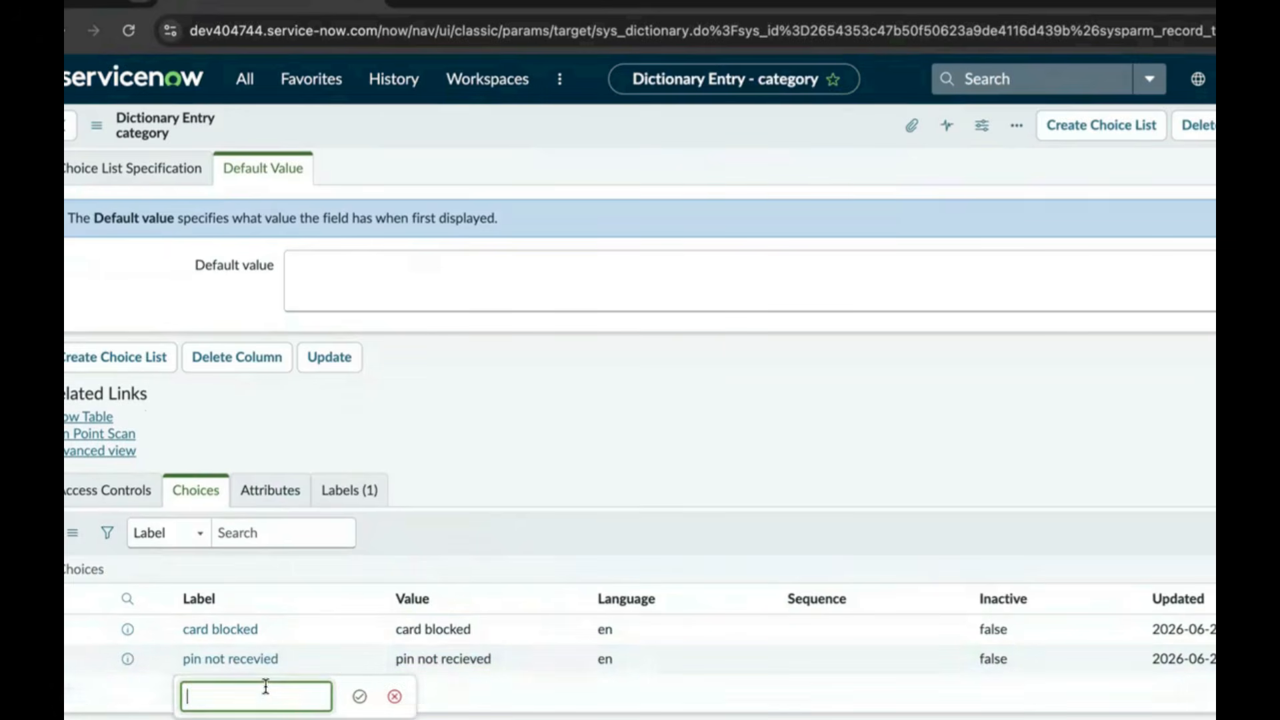
pyautogui.write('fraud transaction')
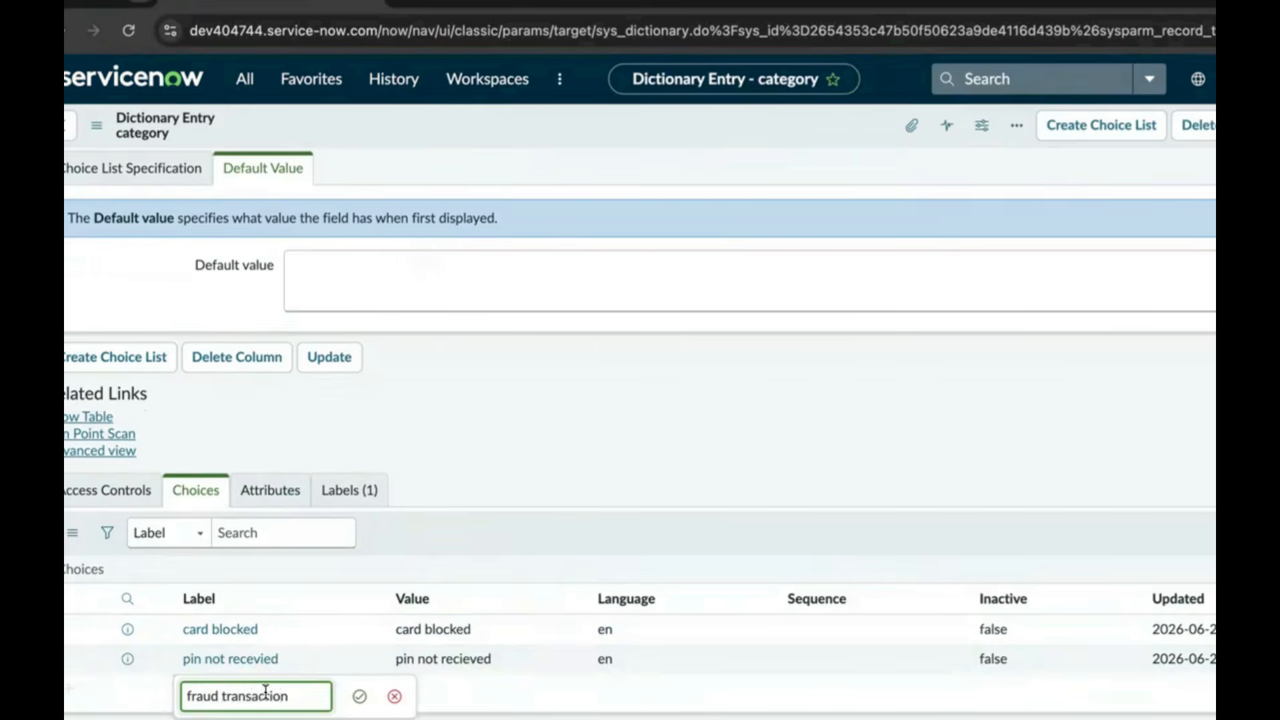
pyautogui.click(359, 696)
pyautogui.click(414, 693)
pyautogui.click(414, 694)
pyautogui.write('fraud transaction')
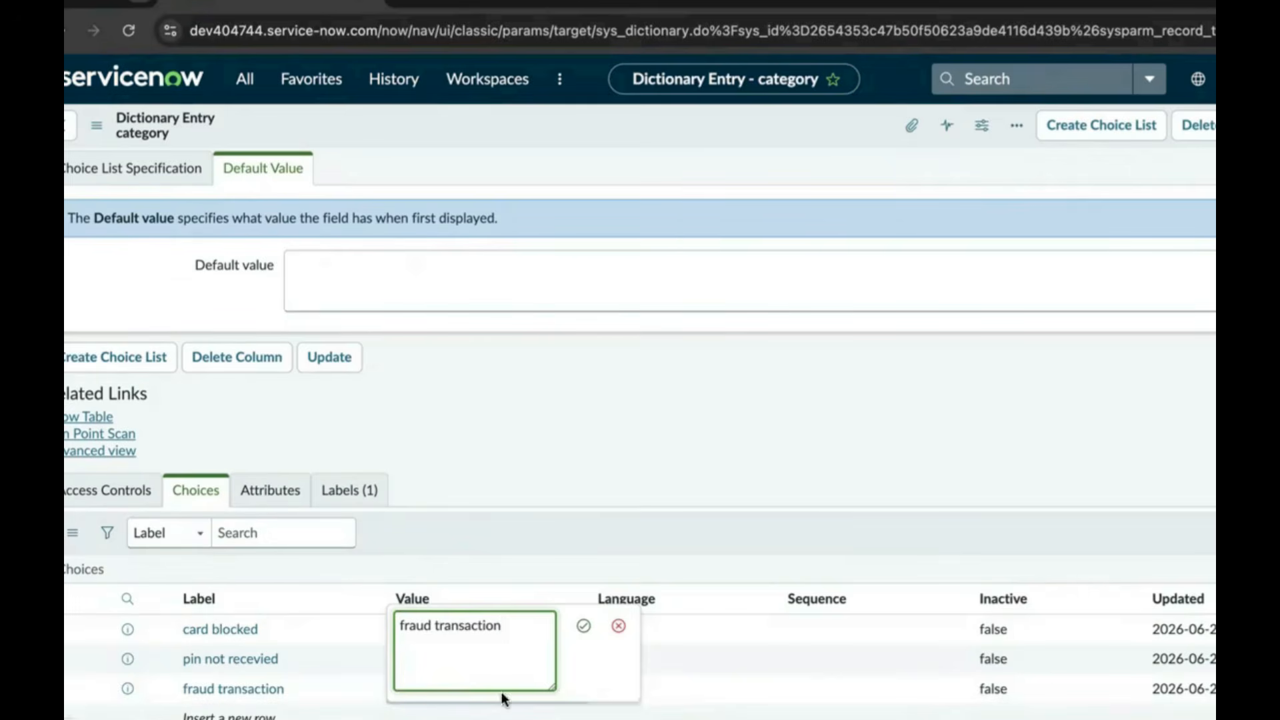
pyautogui.click(584, 627)
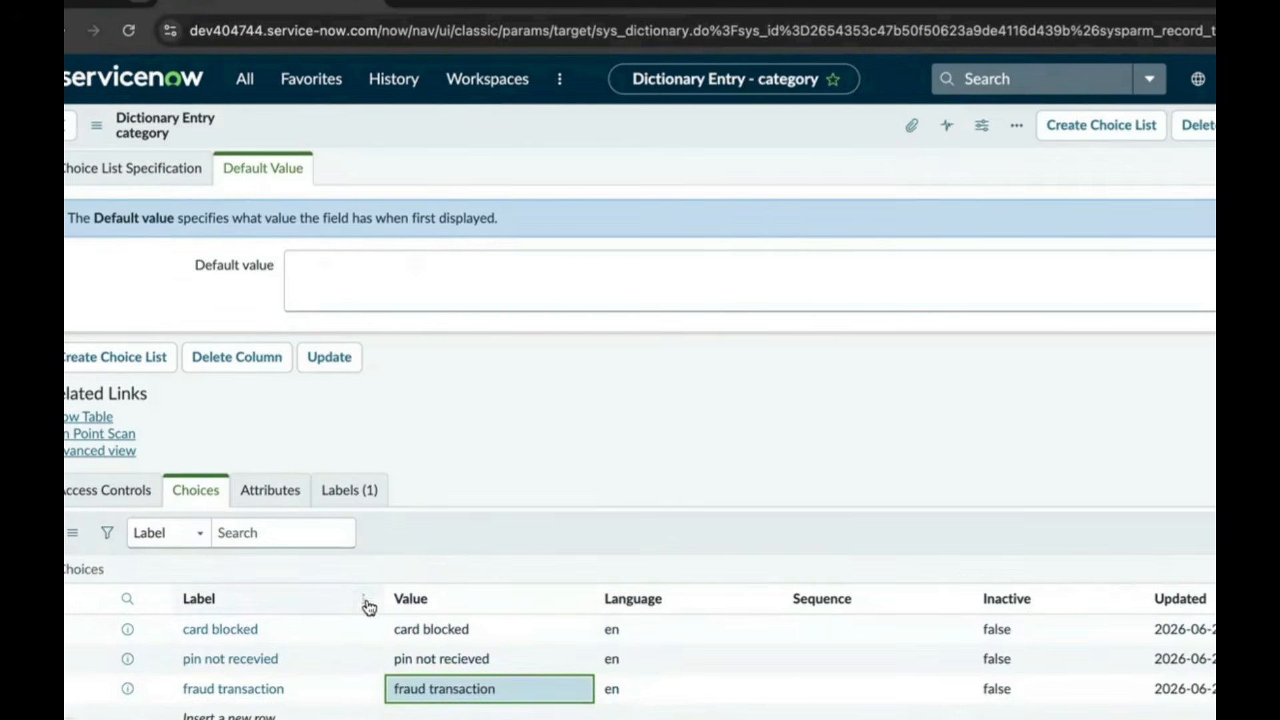
pyautogui.click(330, 358)
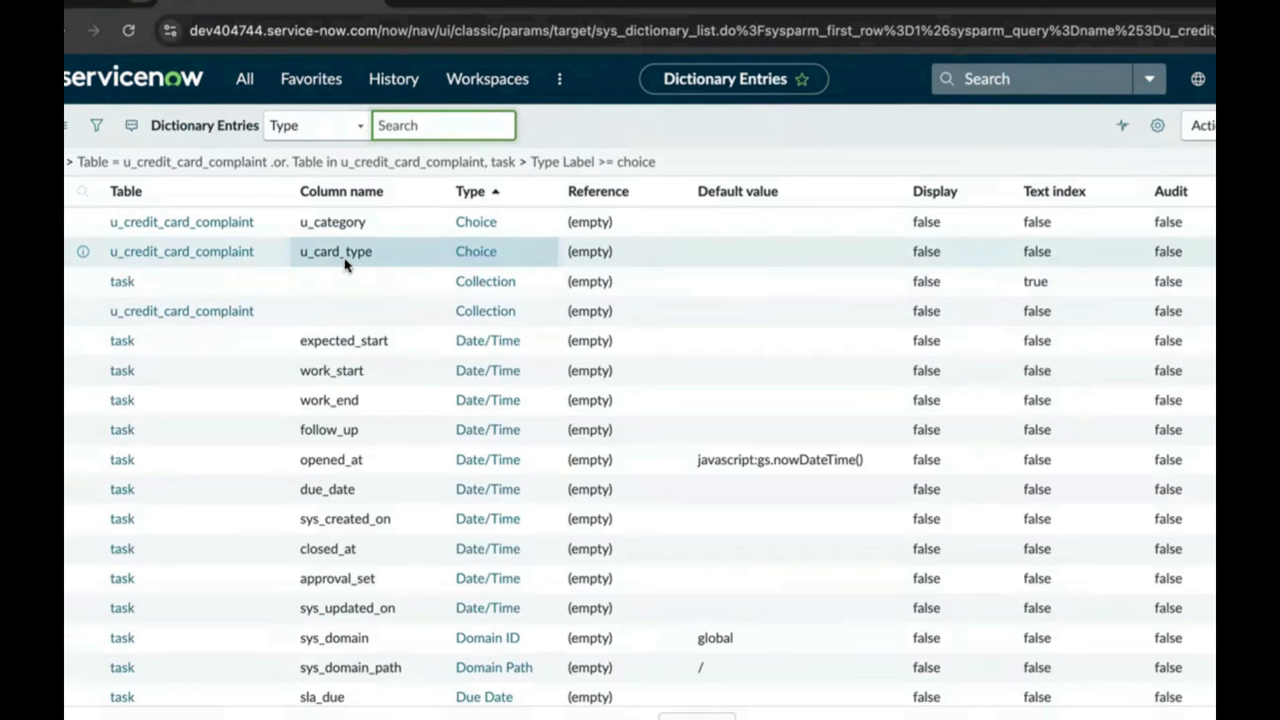
# Open the u_card_type dictionary entry and add the choice Gold with value gold
pyautogui.click(242, 253)
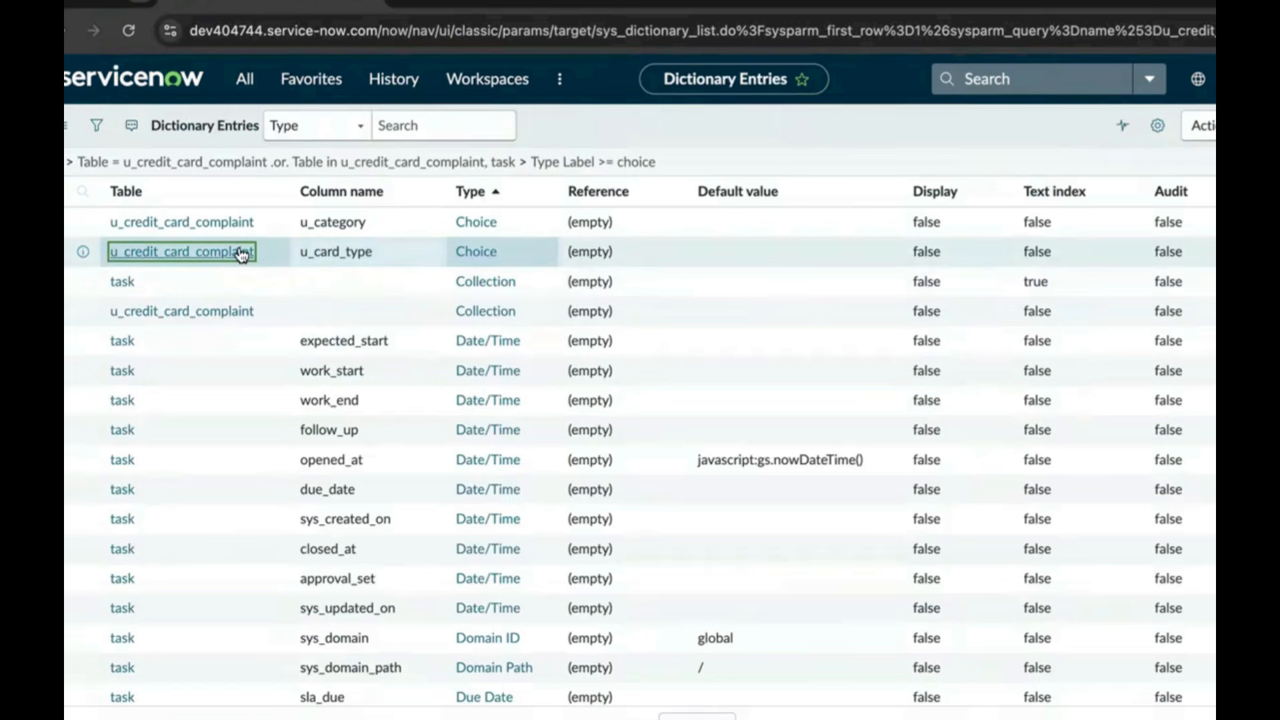
pyautogui.click(239, 253)
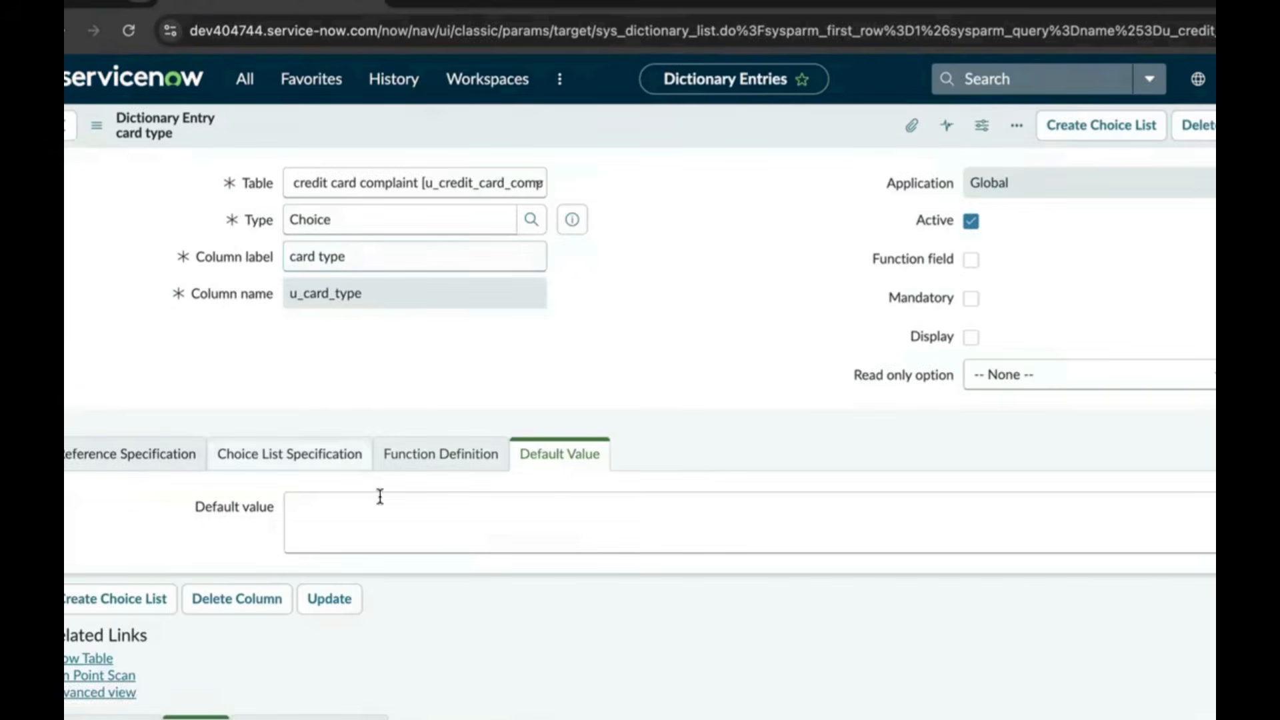
pyautogui.scroll(-5, 331, 474)
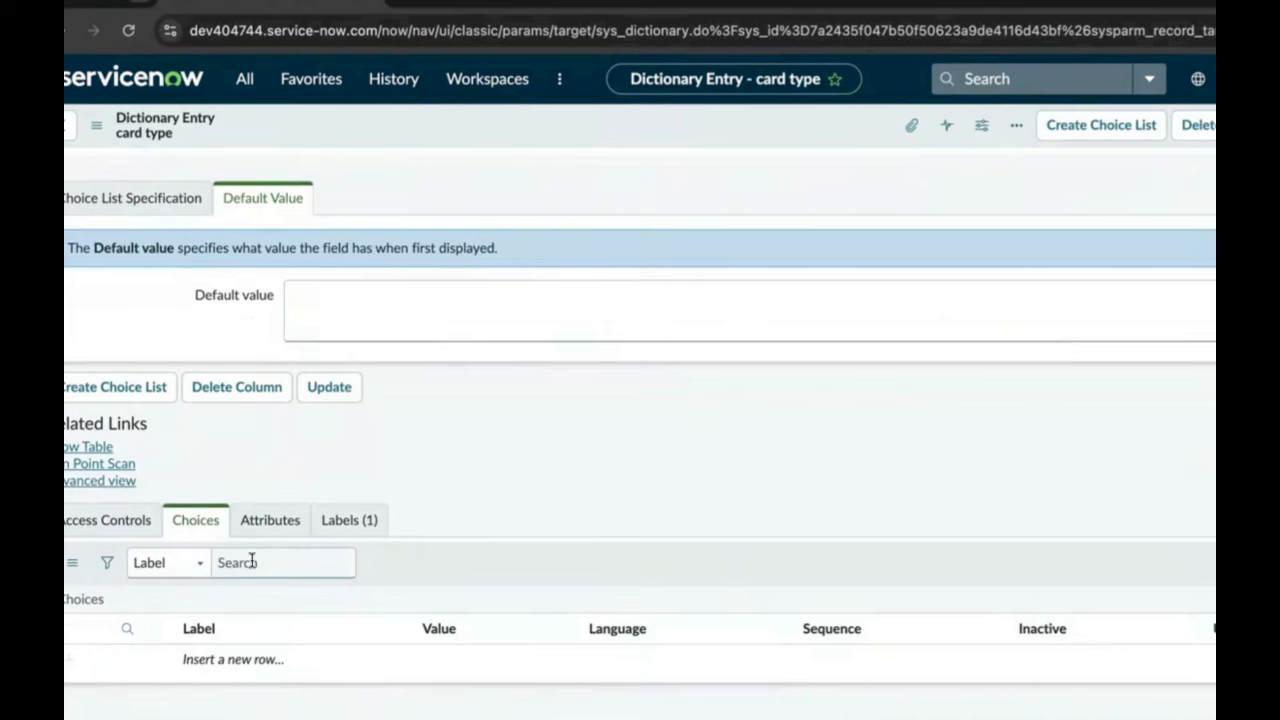
pyautogui.click(233, 663)
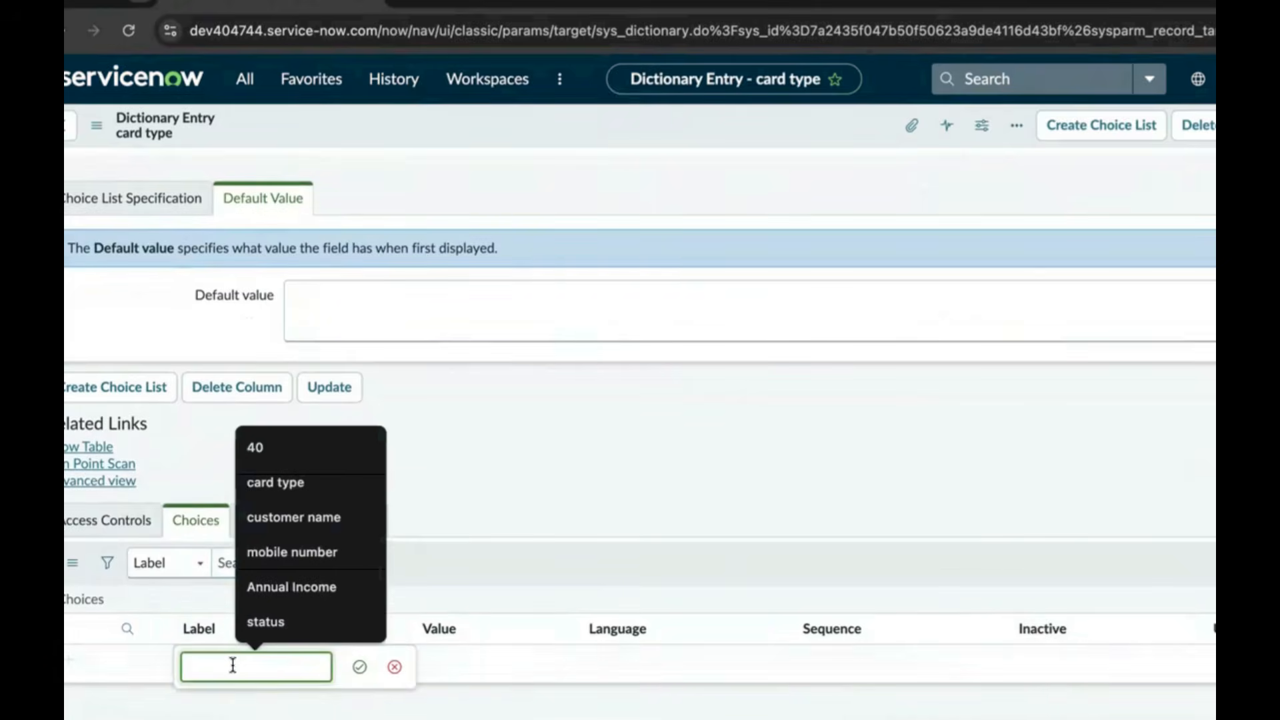
pyautogui.write('Gold')
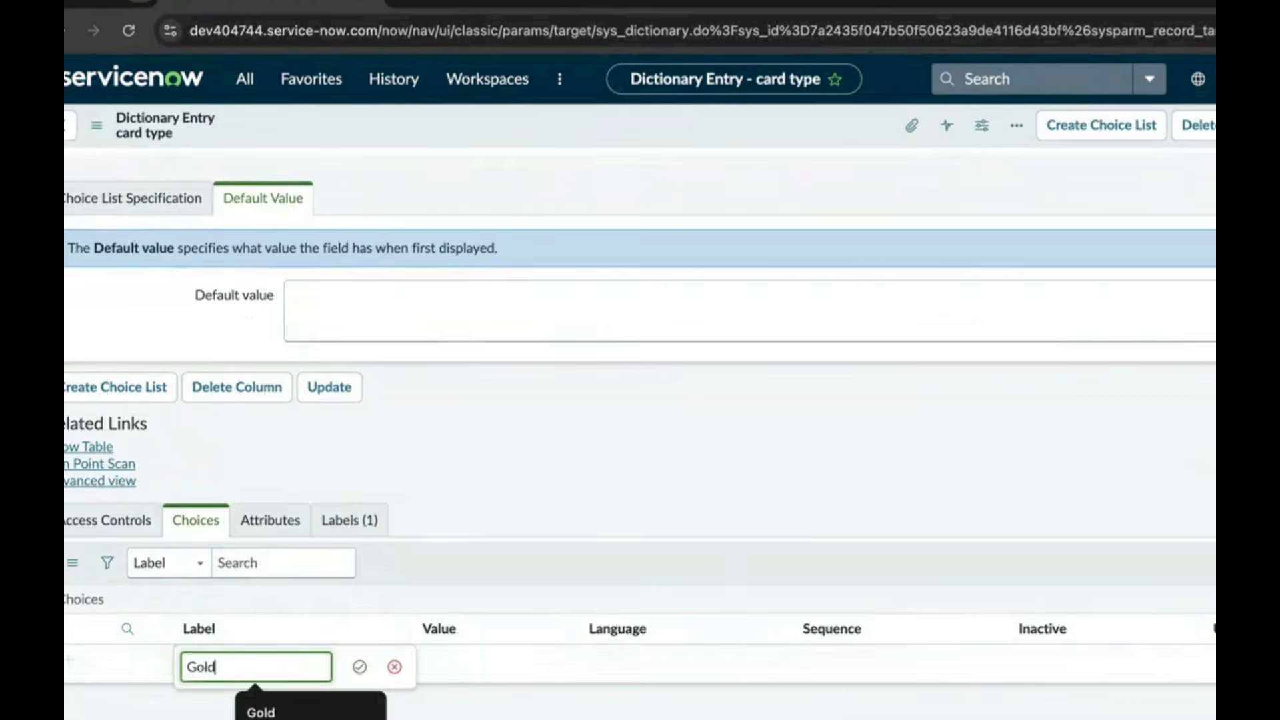
pyautogui.click(359, 667)
pyautogui.doubleClick(427, 654)
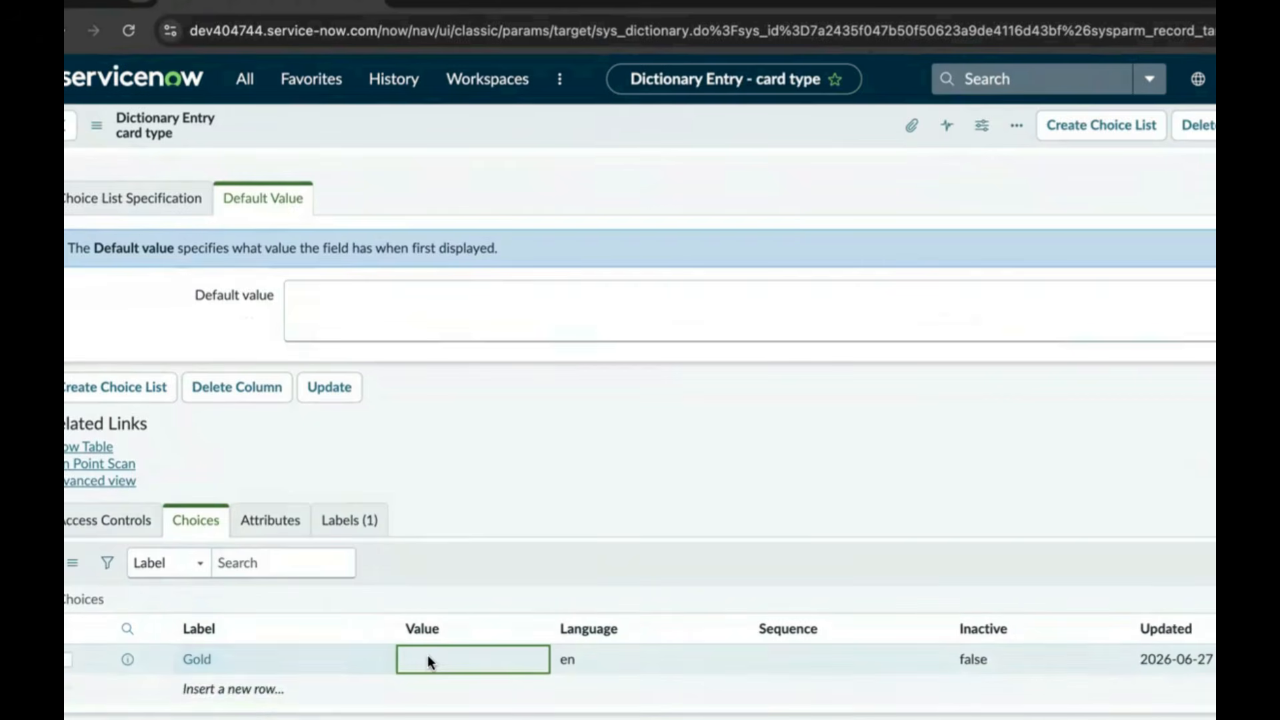
pyautogui.write('g')
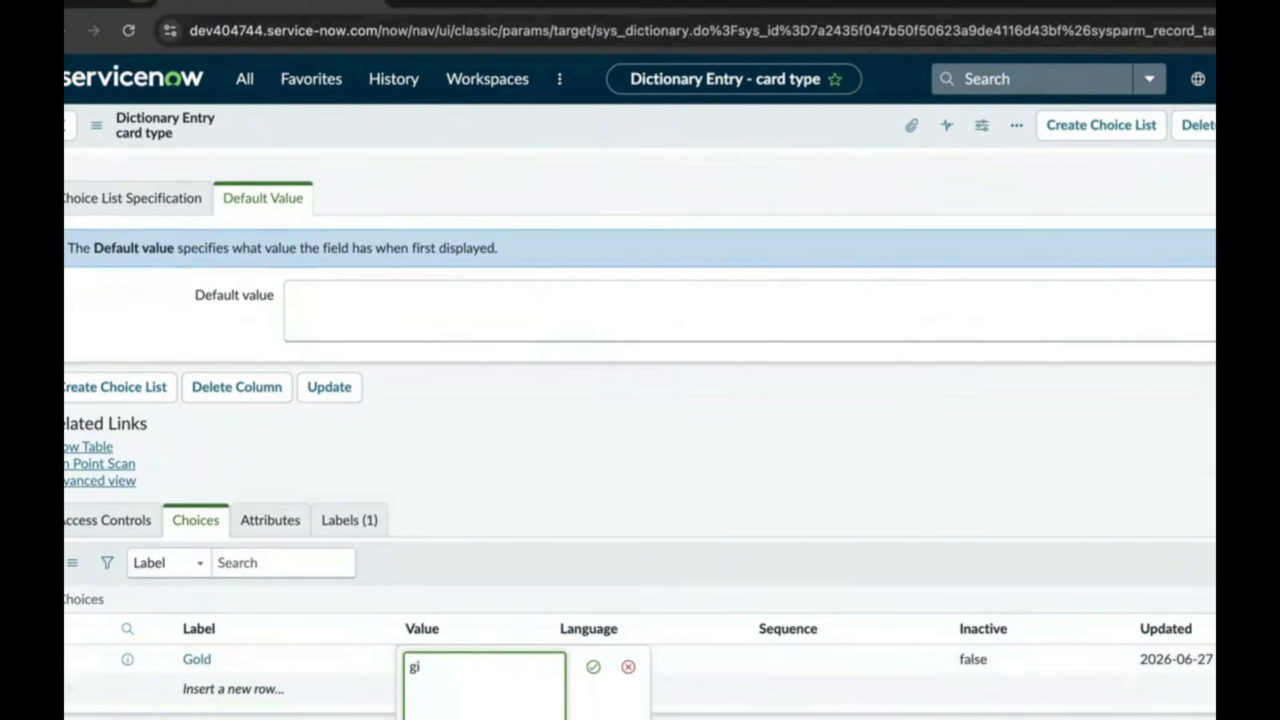
pyautogui.write('old')
pyautogui.click(598, 666)
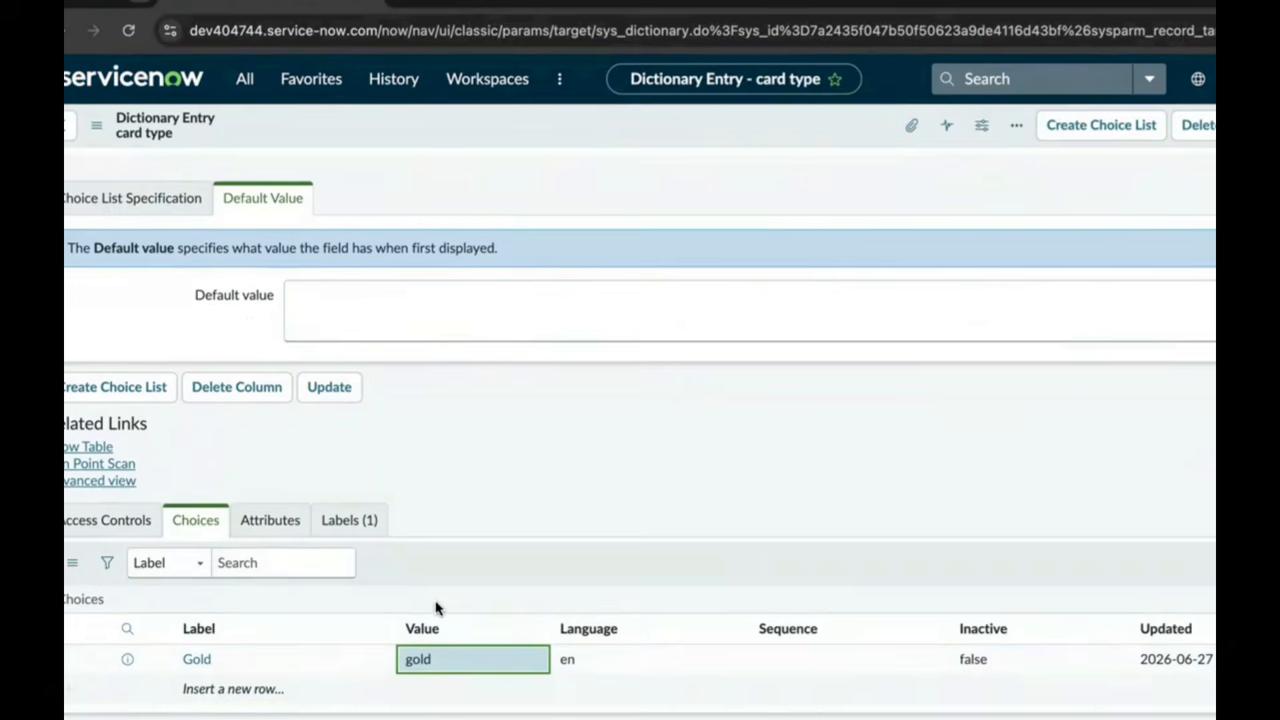
# Add the card type choice platinum with value platinum
pyautogui.scroll(-1, 434, 602)
pyautogui.click(254, 661)
pyautogui.click(252, 662)
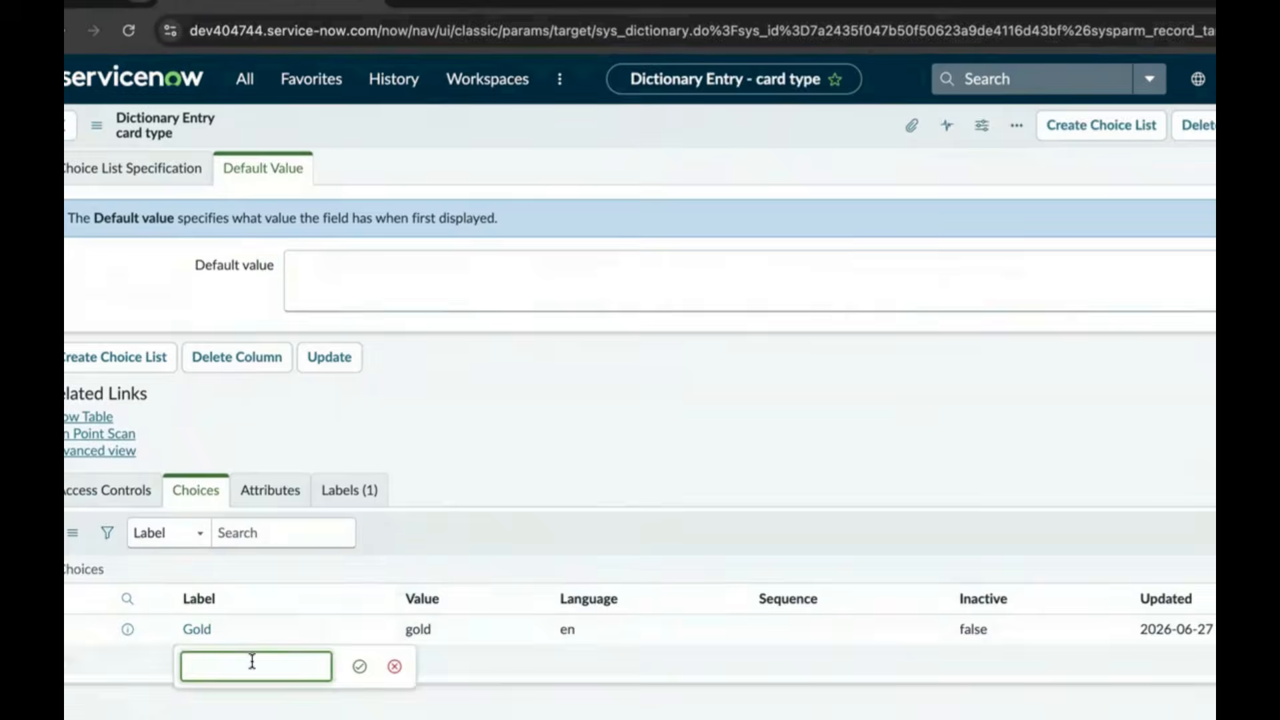
pyautogui.write('platinum')
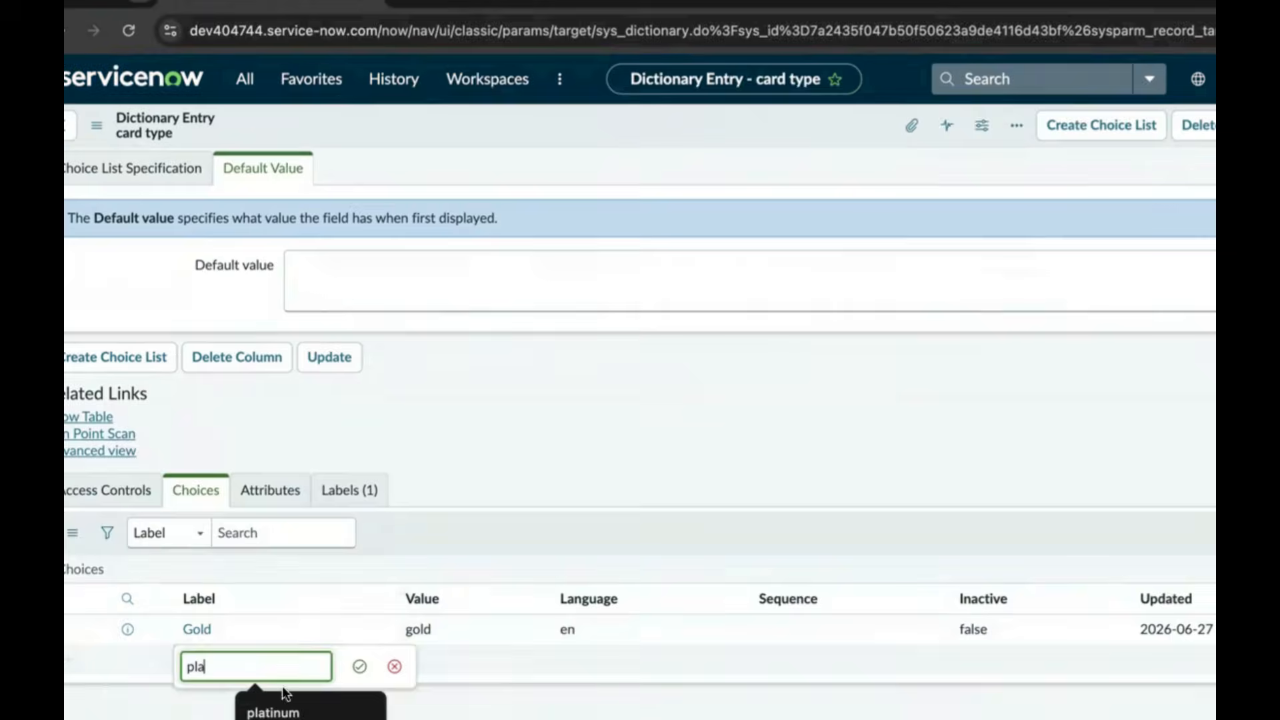
pyautogui.click(286, 708)
pyautogui.click(358, 667)
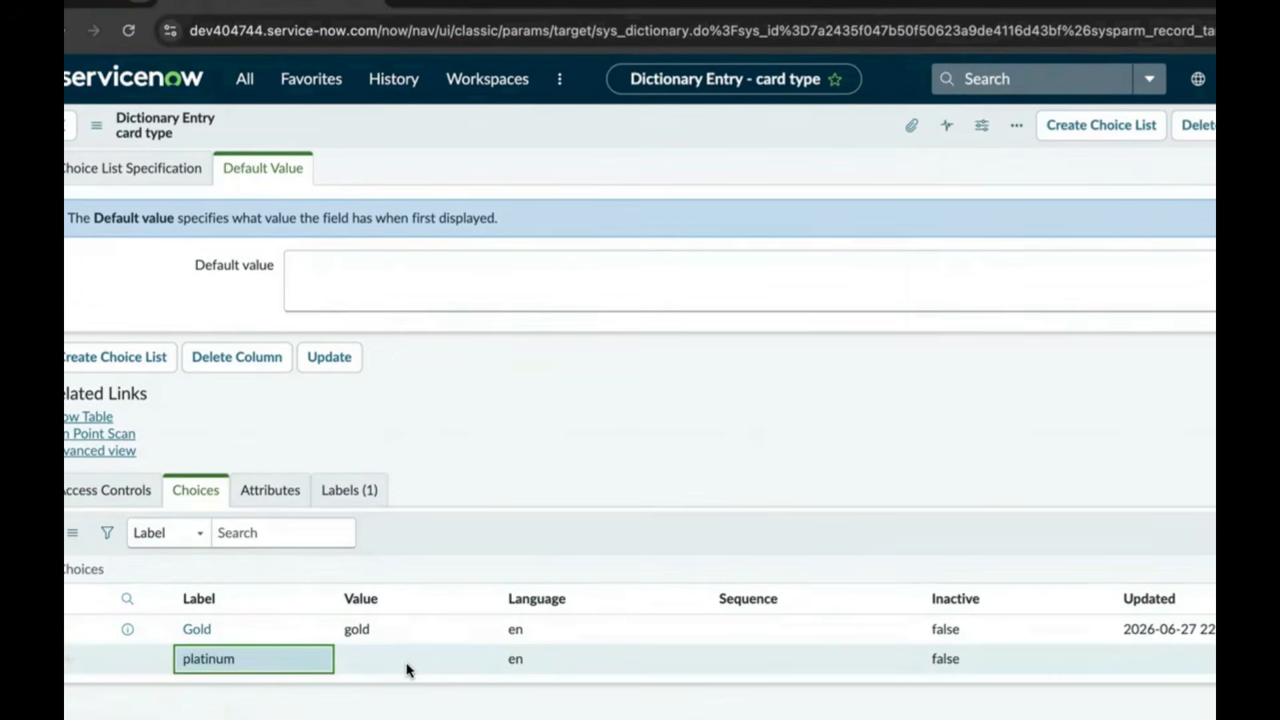
pyautogui.click(404, 658)
pyautogui.click(404, 659)
pyautogui.write('p')
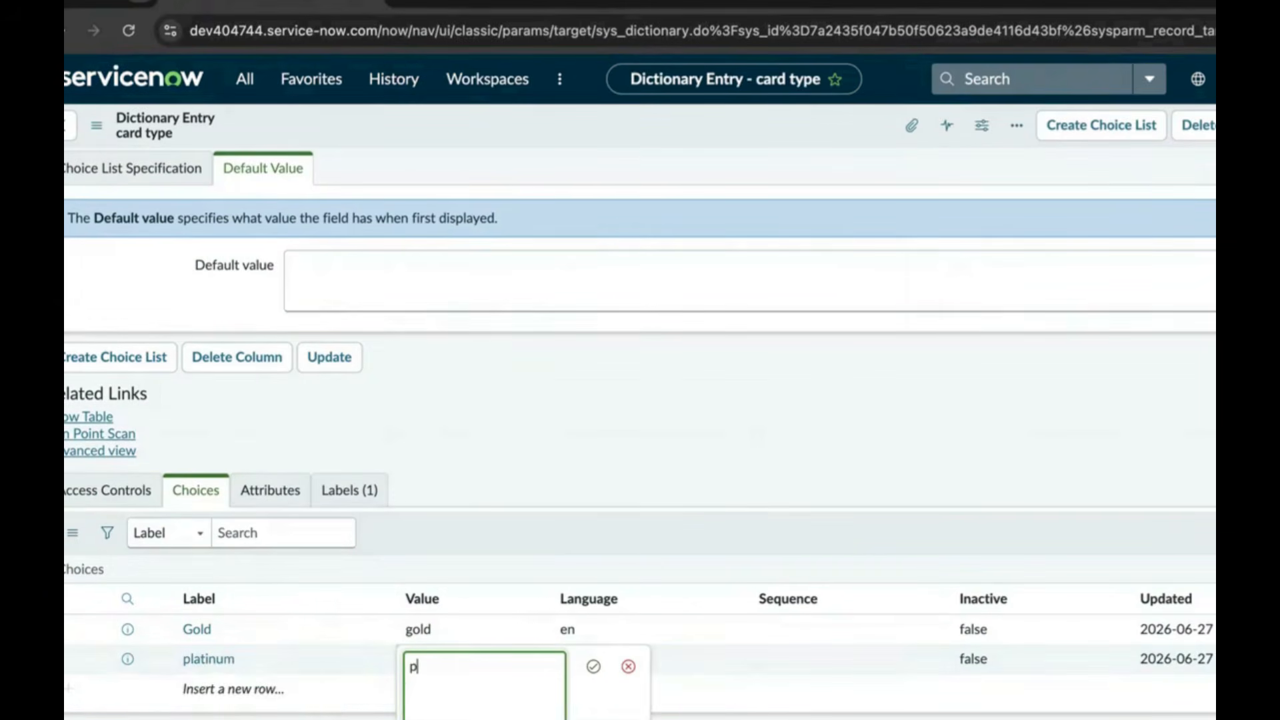
pyautogui.write('latinum')
pyautogui.click(593, 666)
# Add the card type choice silver with value silver
pyautogui.scroll(-1, 493, 582)
pyautogui.click(227, 660)
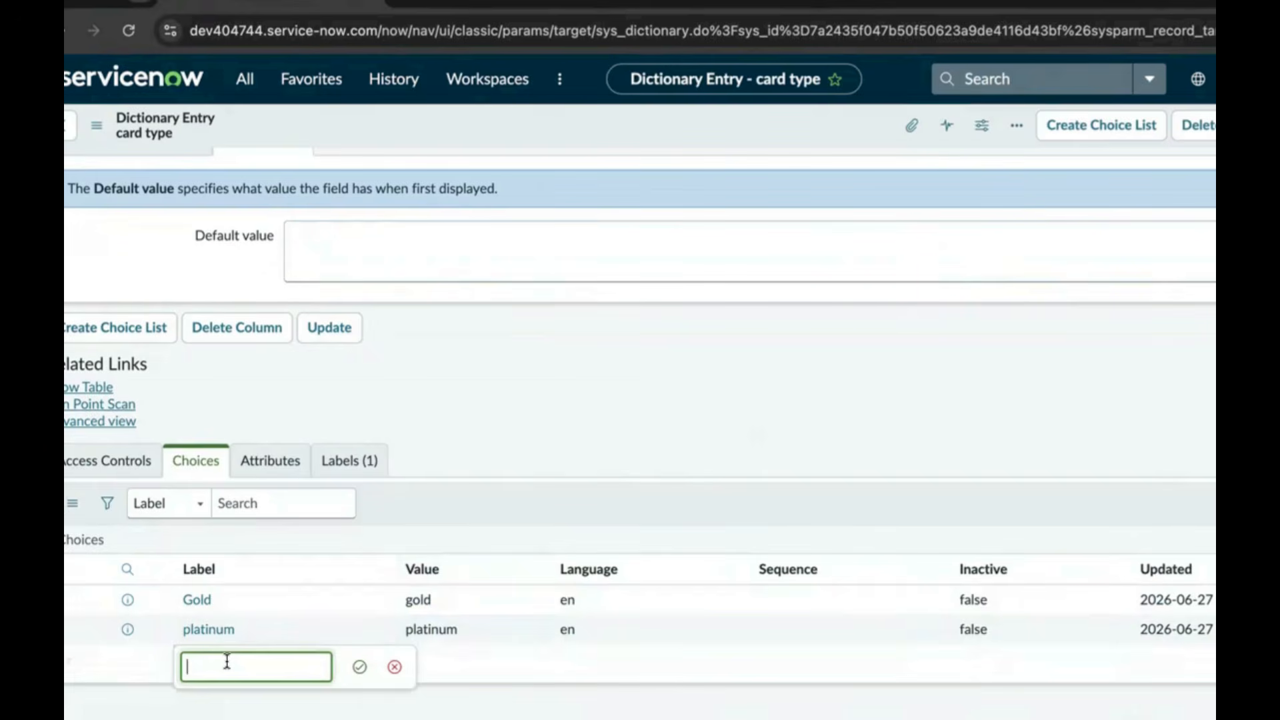
pyautogui.write('sil')
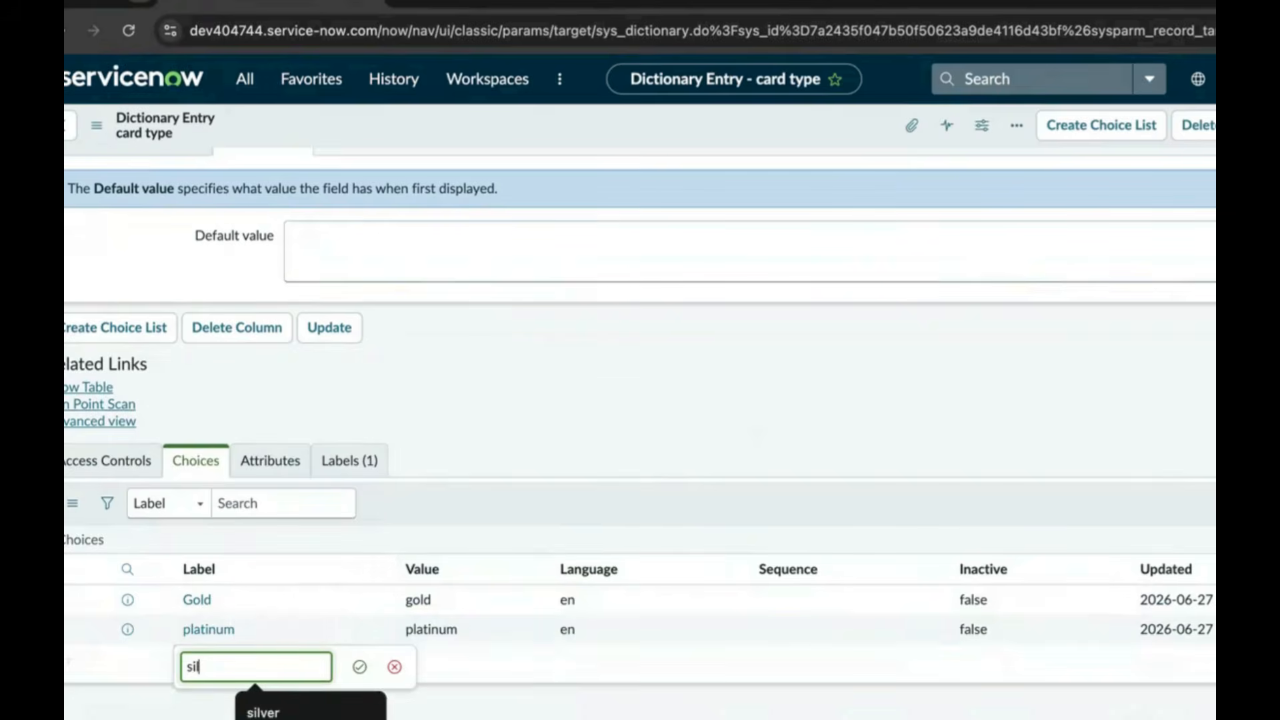
pyautogui.click(261, 708)
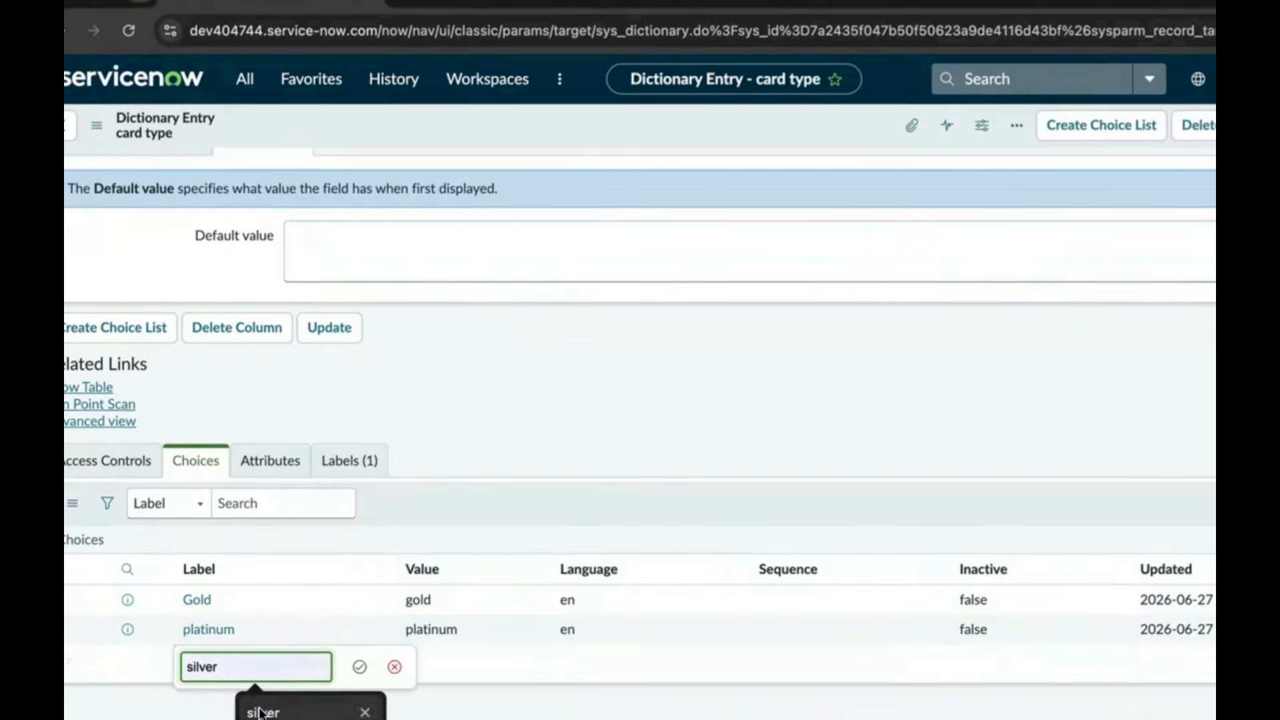
pyautogui.click(359, 667)
pyautogui.click(420, 654)
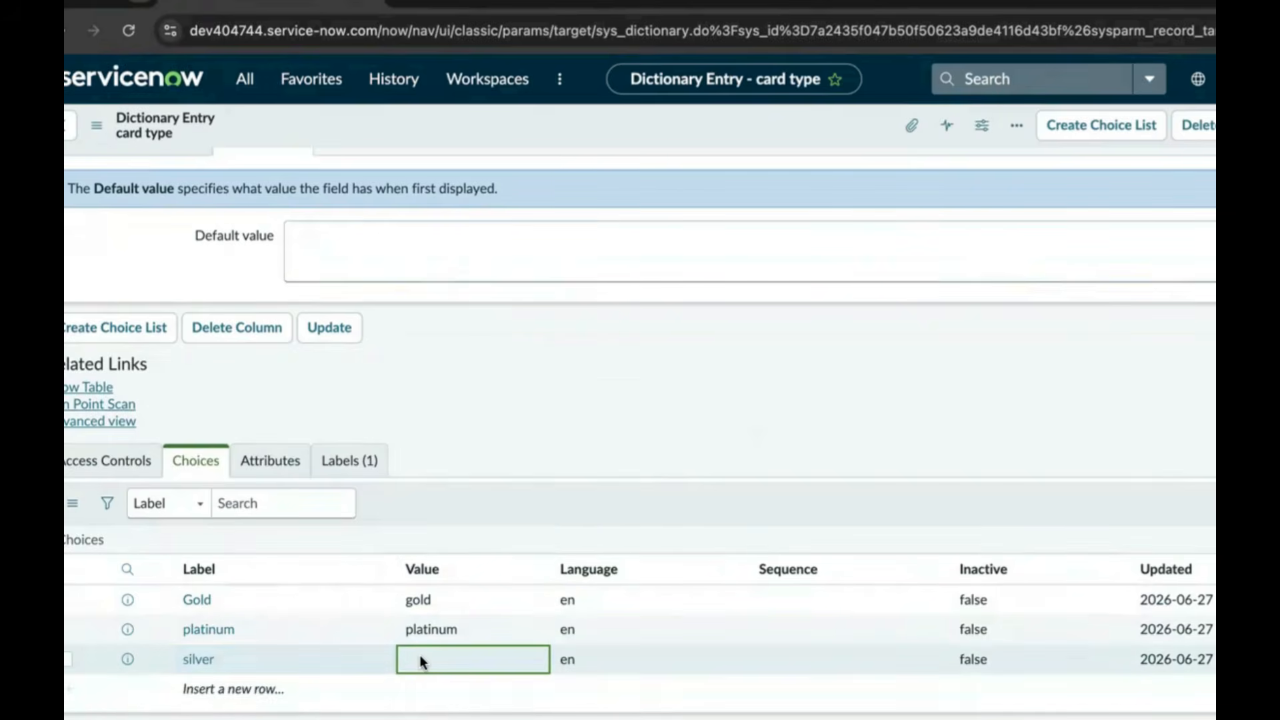
pyautogui.click(420, 654)
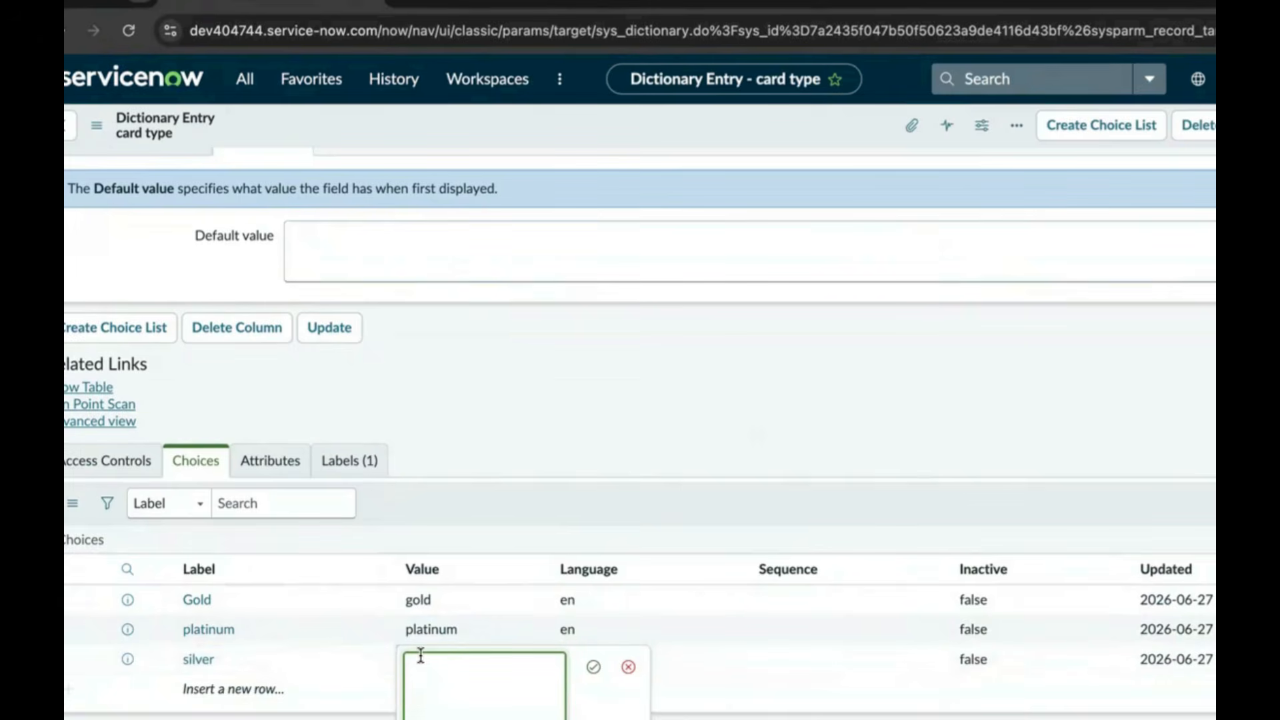
pyautogui.write('silver')
pyautogui.click(592, 666)
# Update the card type dictionary entry to save its Gold, platinum and silver choices
pyautogui.click(333, 333)
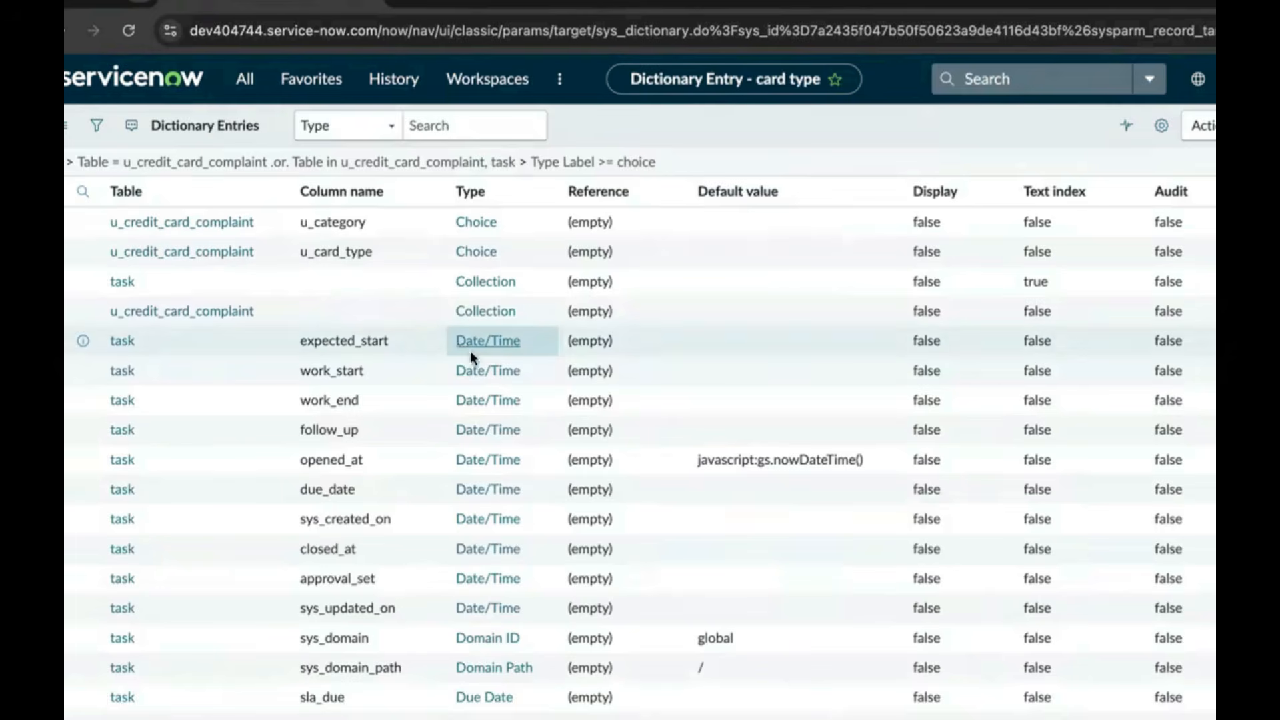
pyautogui.scroll(-2, 359, 390)
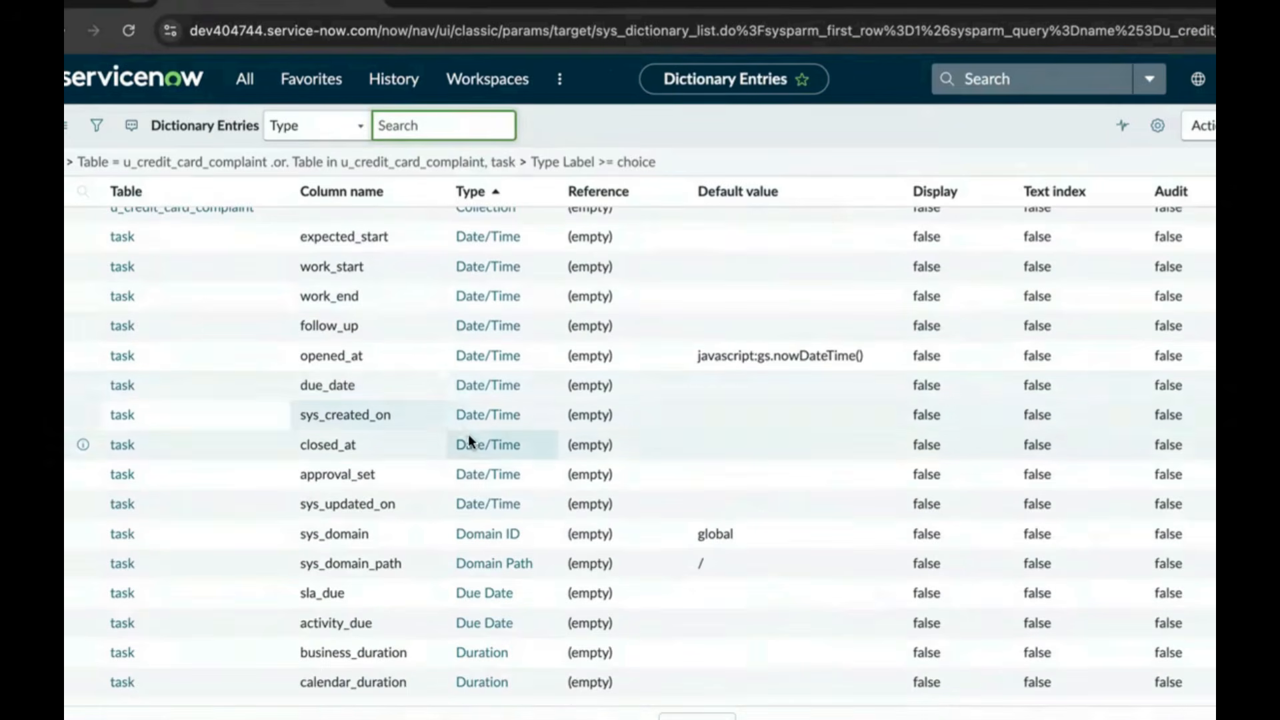
pyautogui.scroll(2, 408, 448)
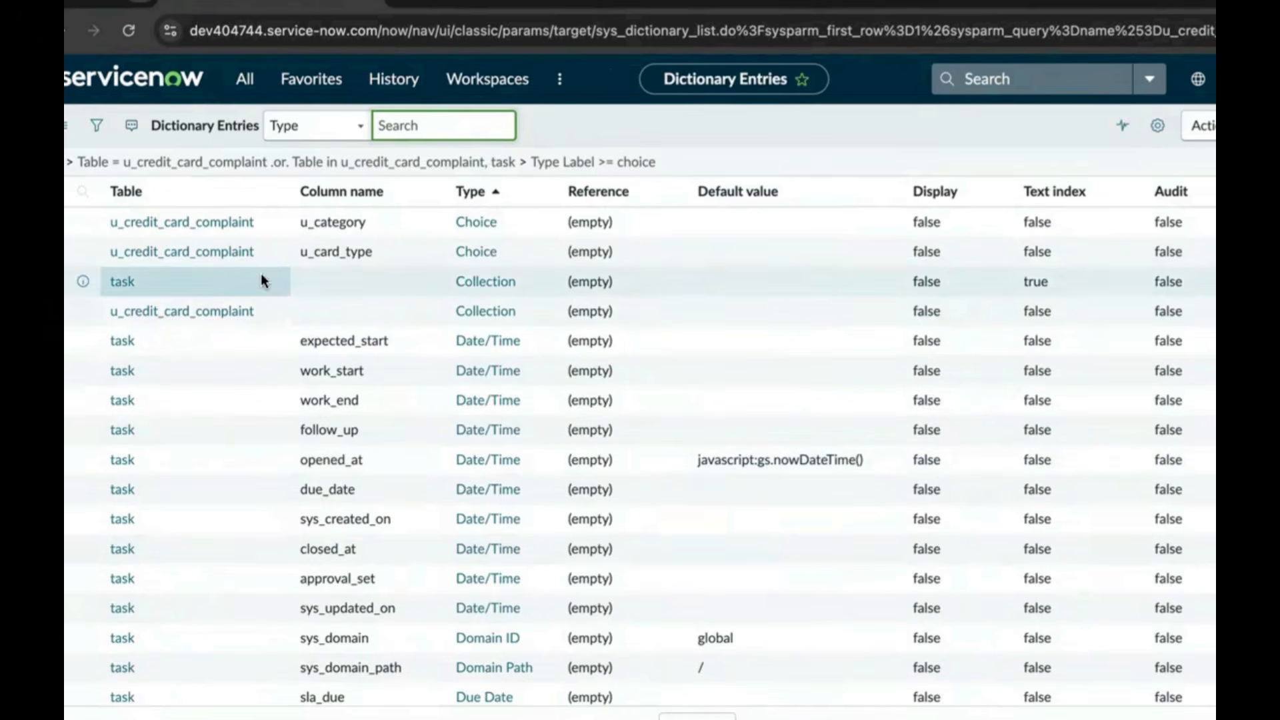
# Find the credit card complaint table in Tables and scroll its definition down to Related Links
pyautogui.click(244, 86)
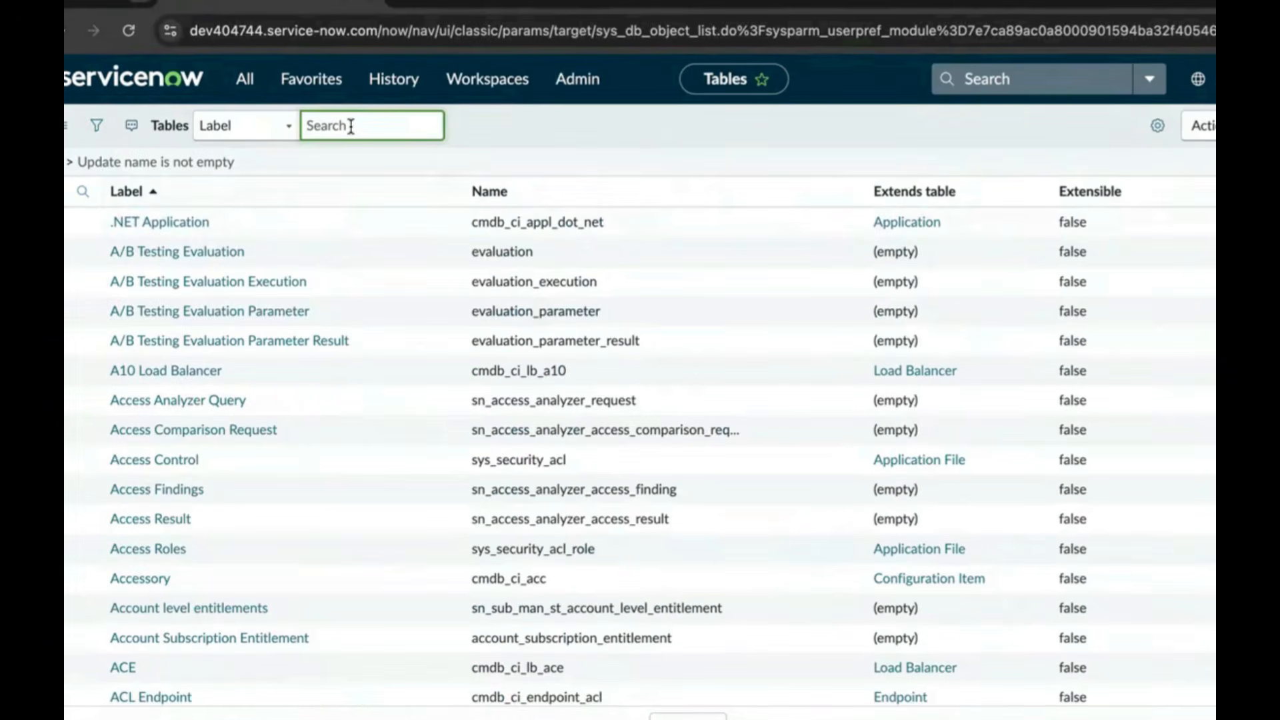
pyautogui.write('credit card complaint')
pyautogui.press('Return')
pyautogui.click(207, 267)
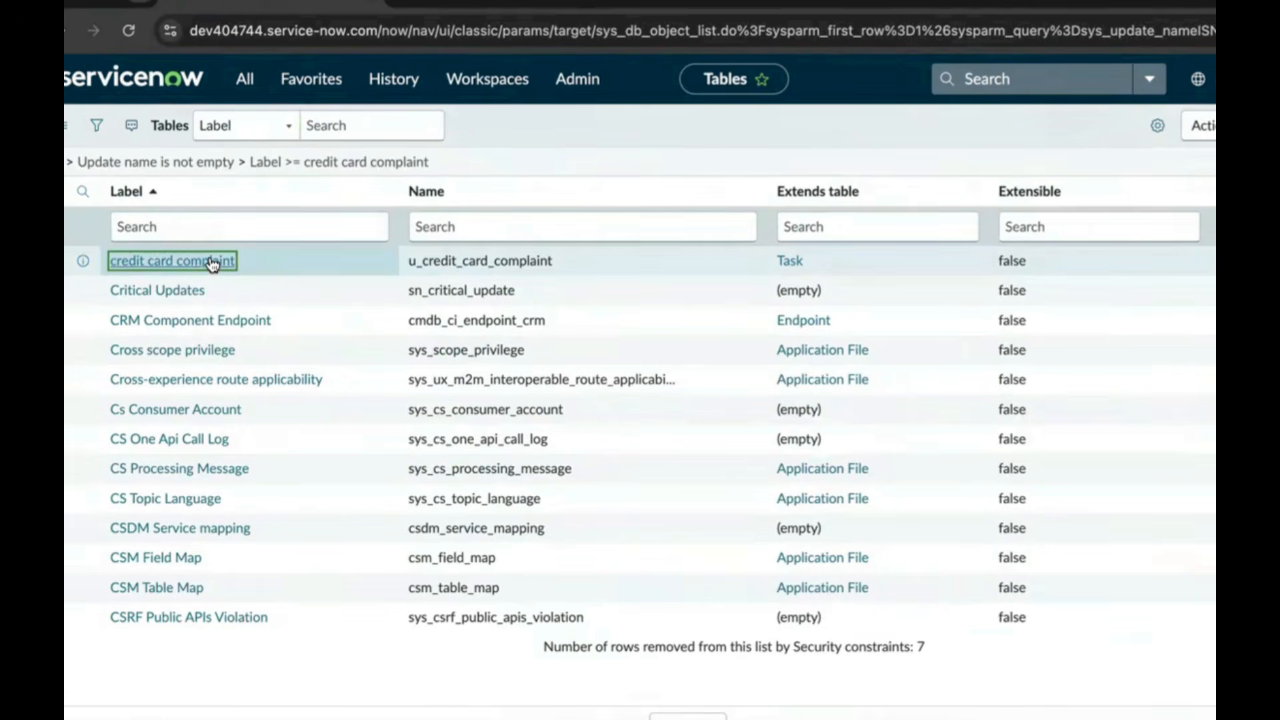
pyautogui.scroll(-3, 608, 374)
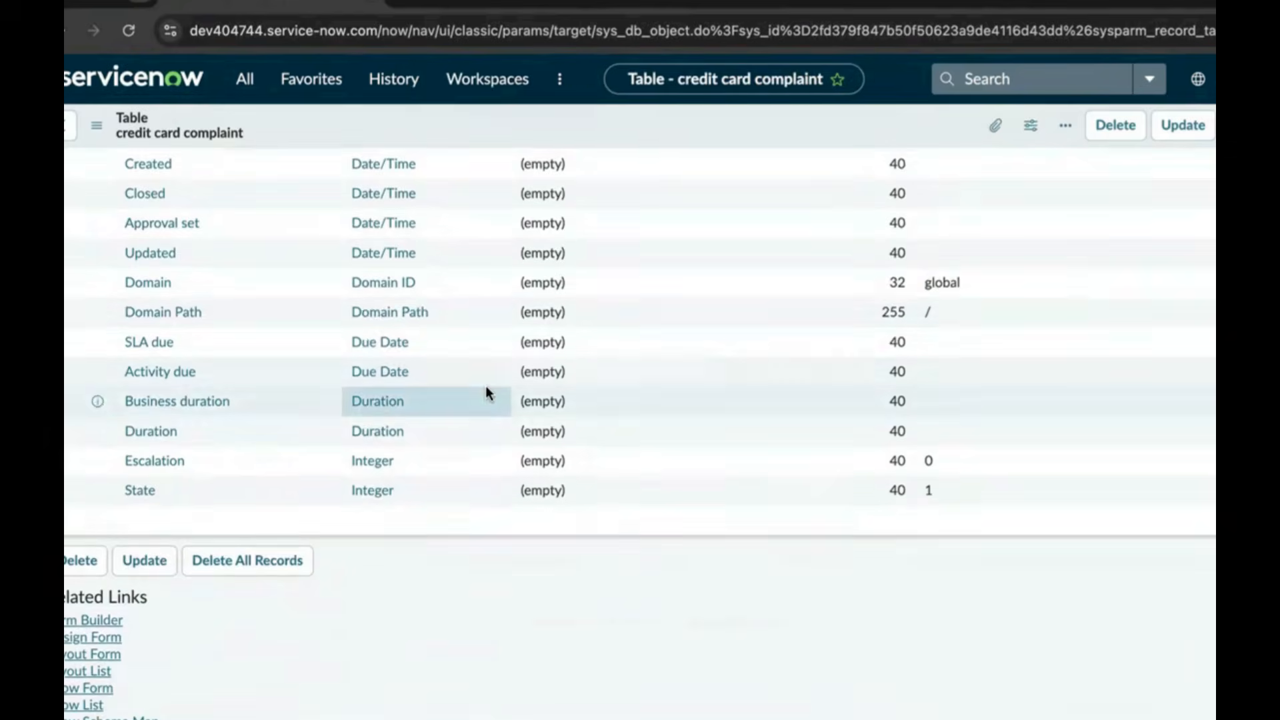
pyautogui.scroll(-9, 463, 402)
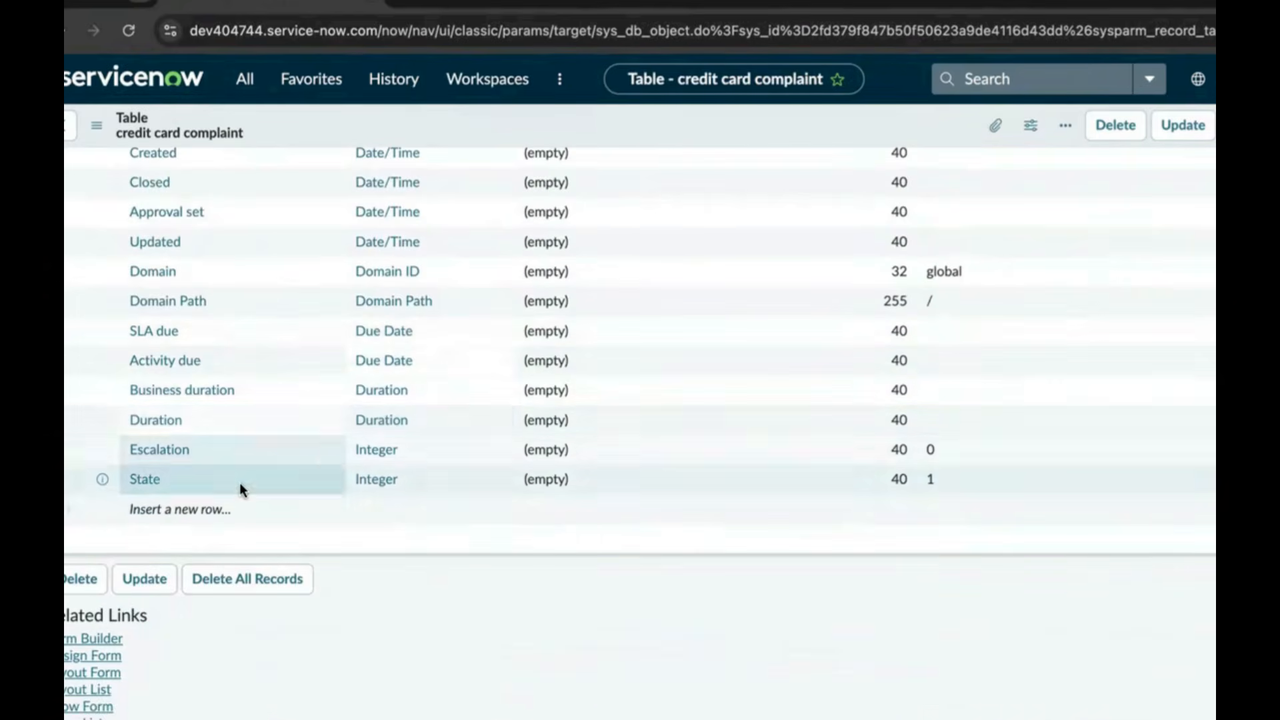
pyautogui.scroll(-6, 253, 466)
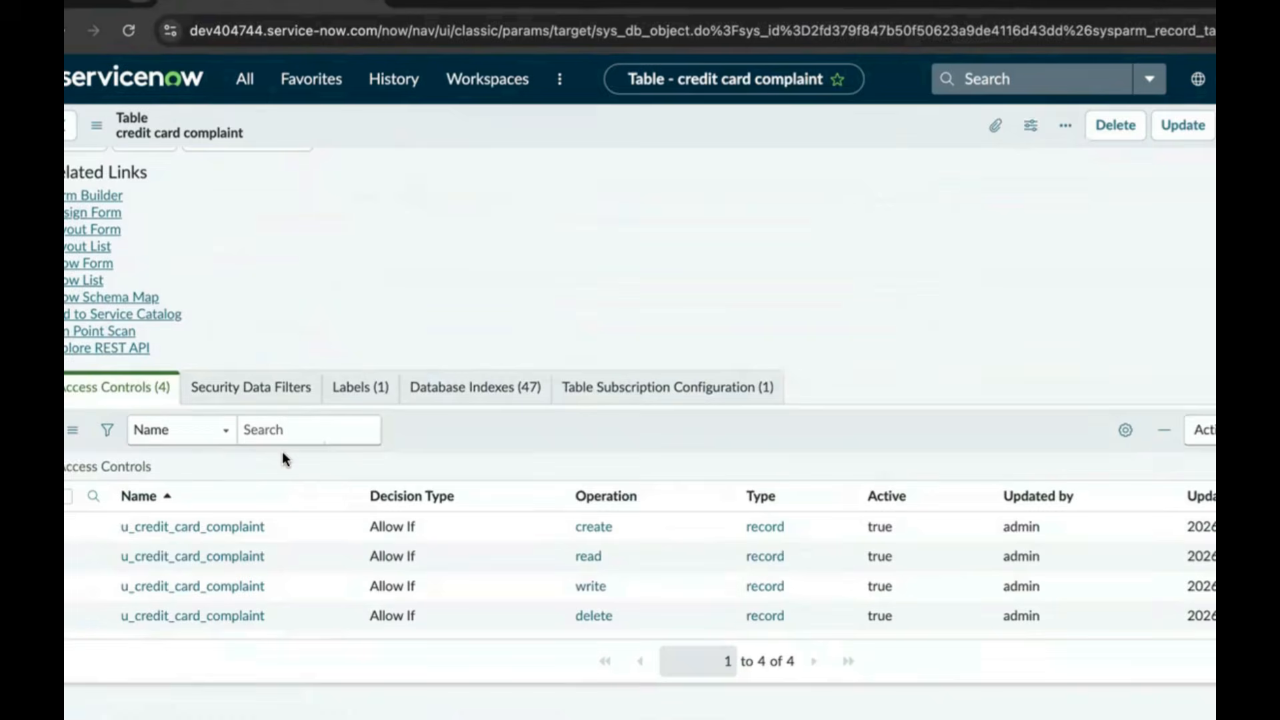
# On a new complaint, choose the assignee and enter card number 19999911
pyautogui.click(93, 280)
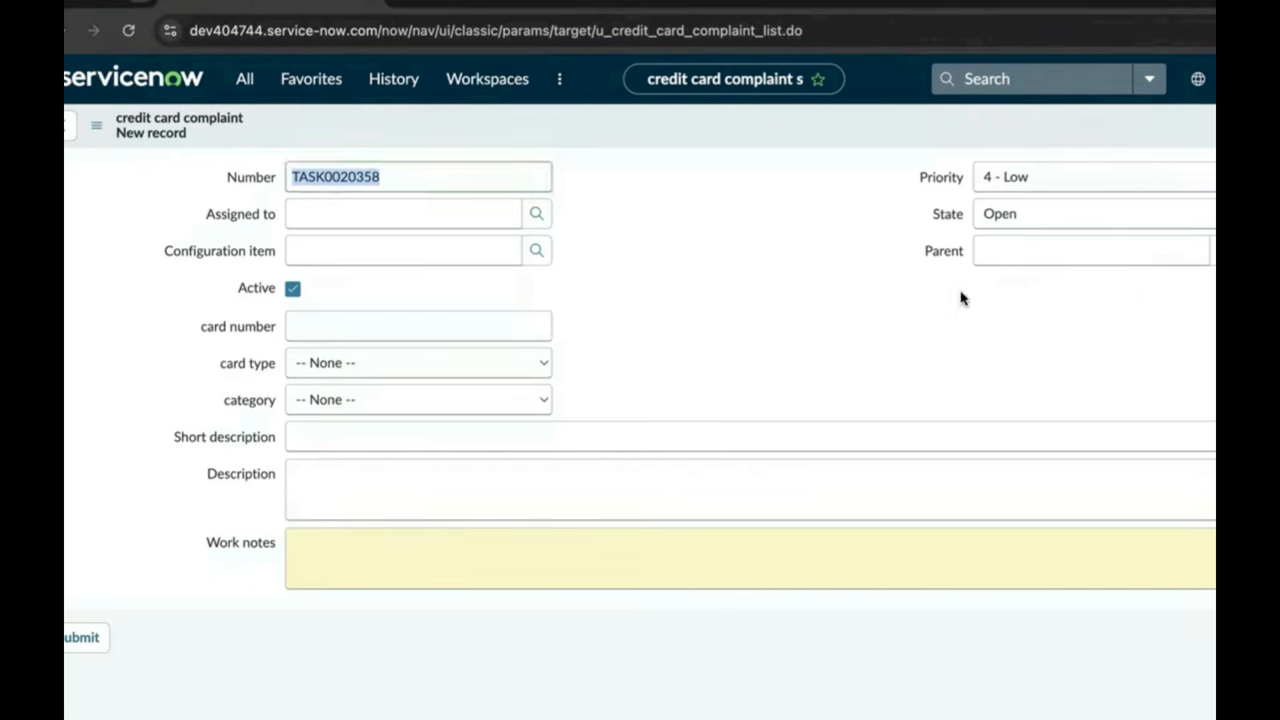
pyautogui.click(339, 219)
pyautogui.write('fred')
pyautogui.click(363, 261)
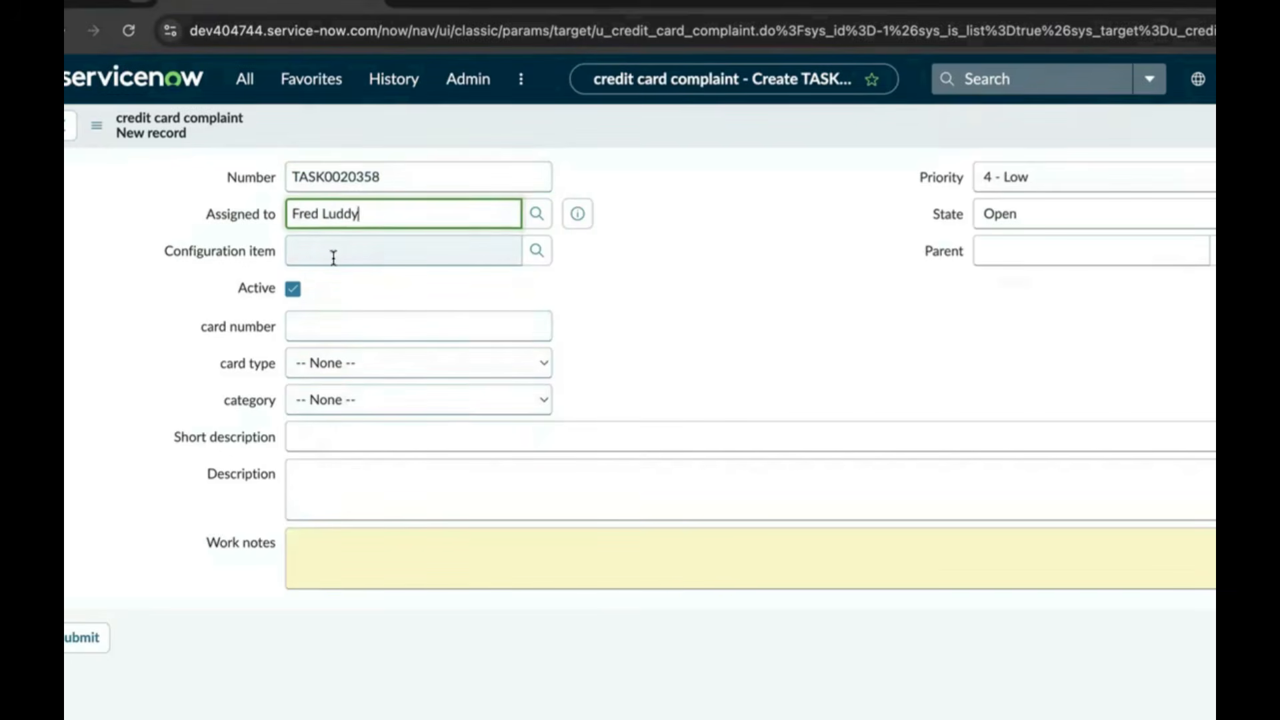
pyautogui.click(328, 326)
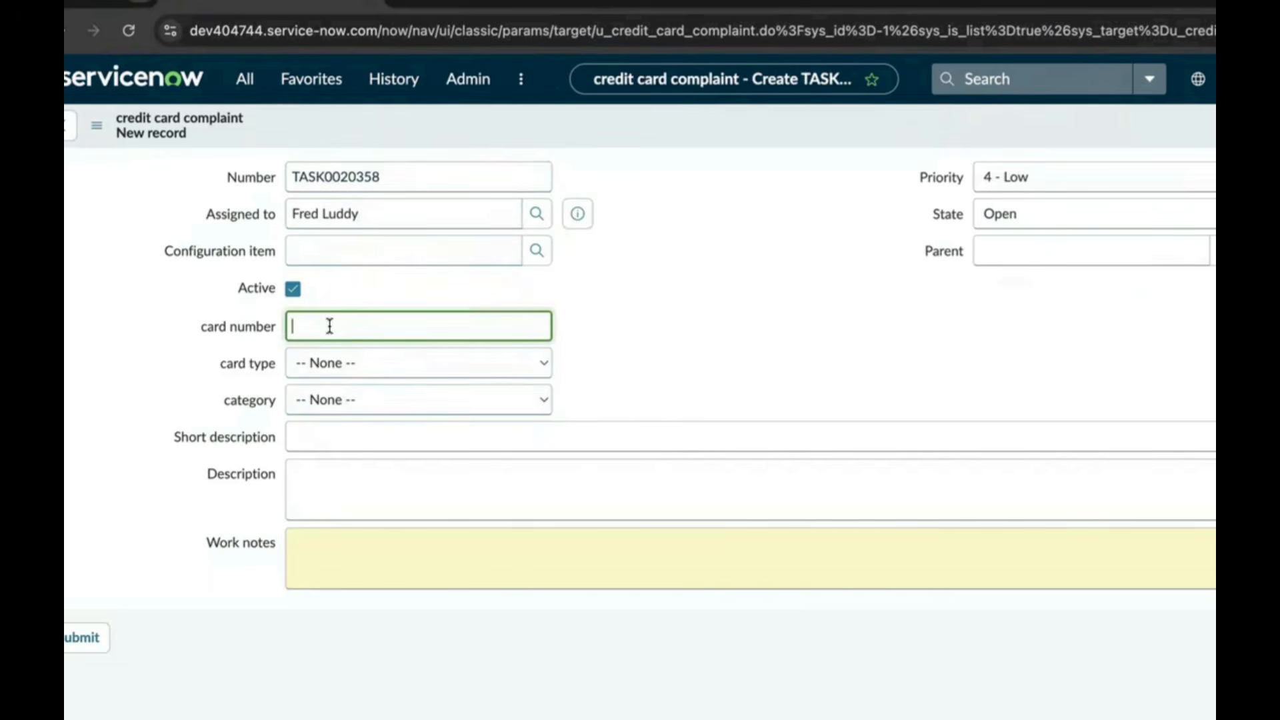
pyautogui.write('199999111')
# Set card type to Gold and category to fraud transaction
pyautogui.click(348, 363)
pyautogui.click(350, 389)
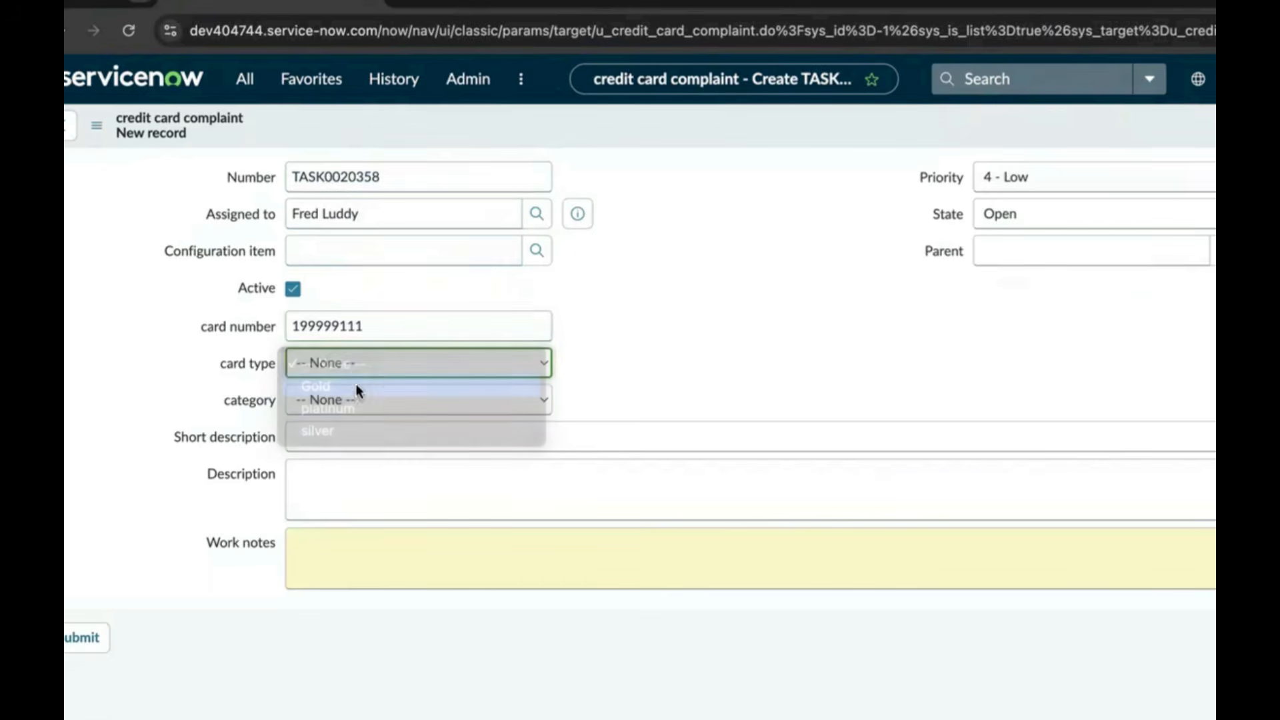
pyautogui.click(366, 400)
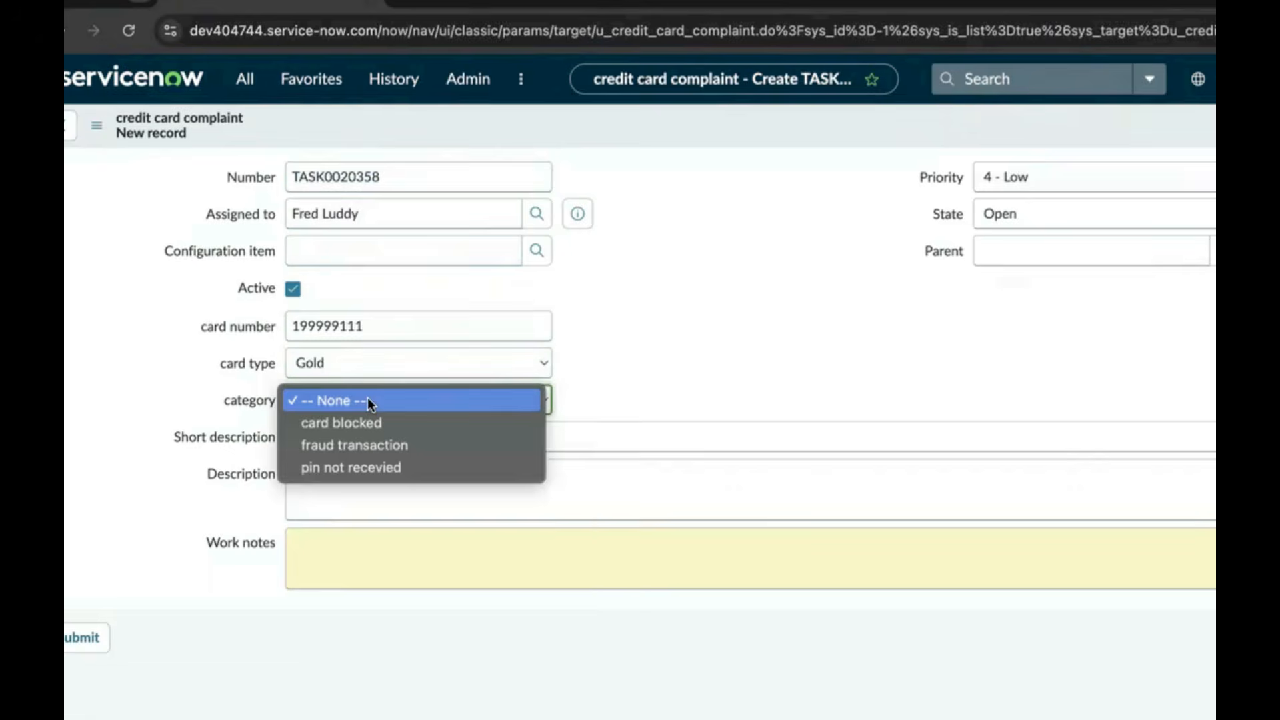
pyautogui.click(393, 445)
# Enter the short description 'recently fraud trancation happend', a matching description, and work notes saying it was suspicious
pyautogui.click(382, 440)
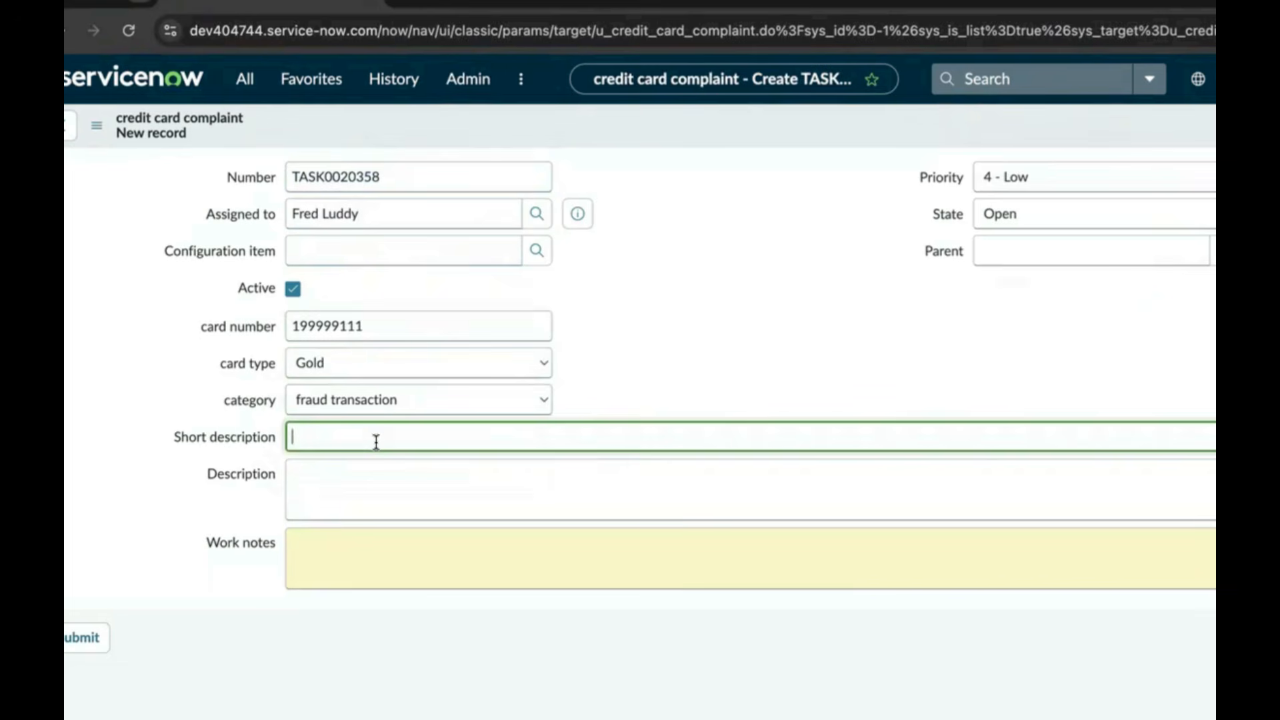
pyautogui.write('recently fraud trancation happend')
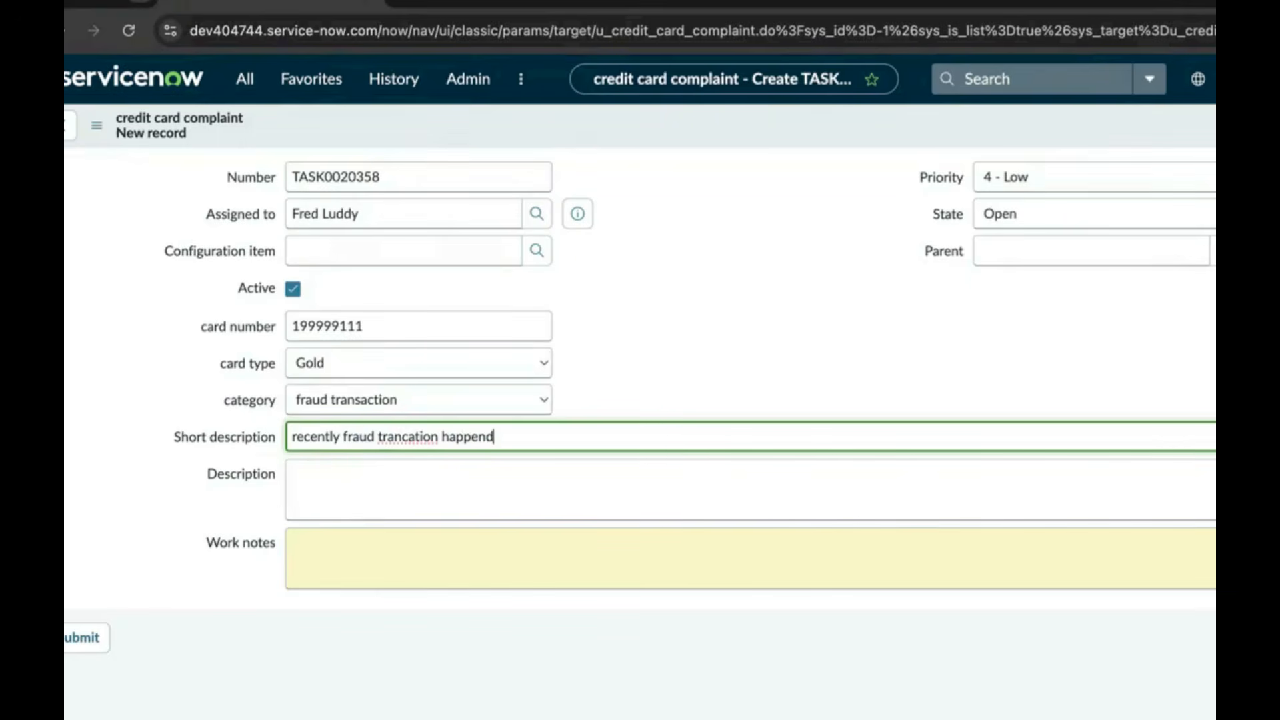
pyautogui.click(350, 465)
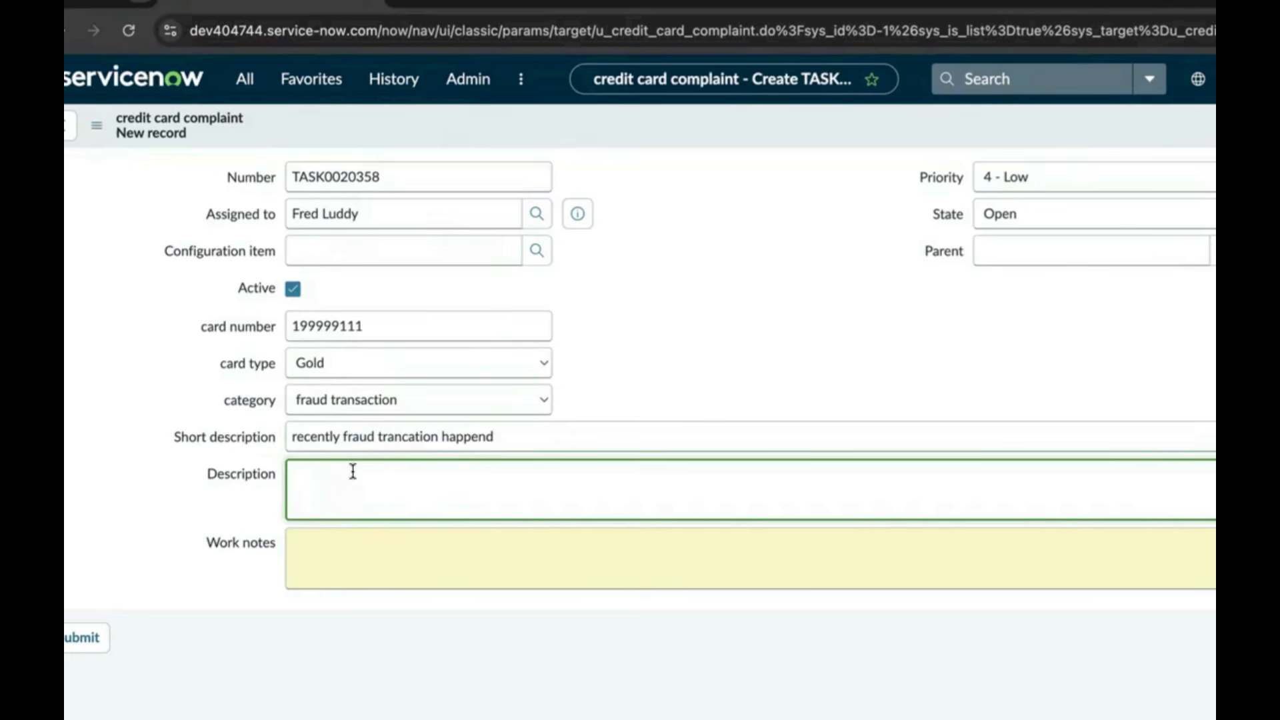
pyautogui.write('recntly fraud tranaction de')
pyautogui.write('ected')
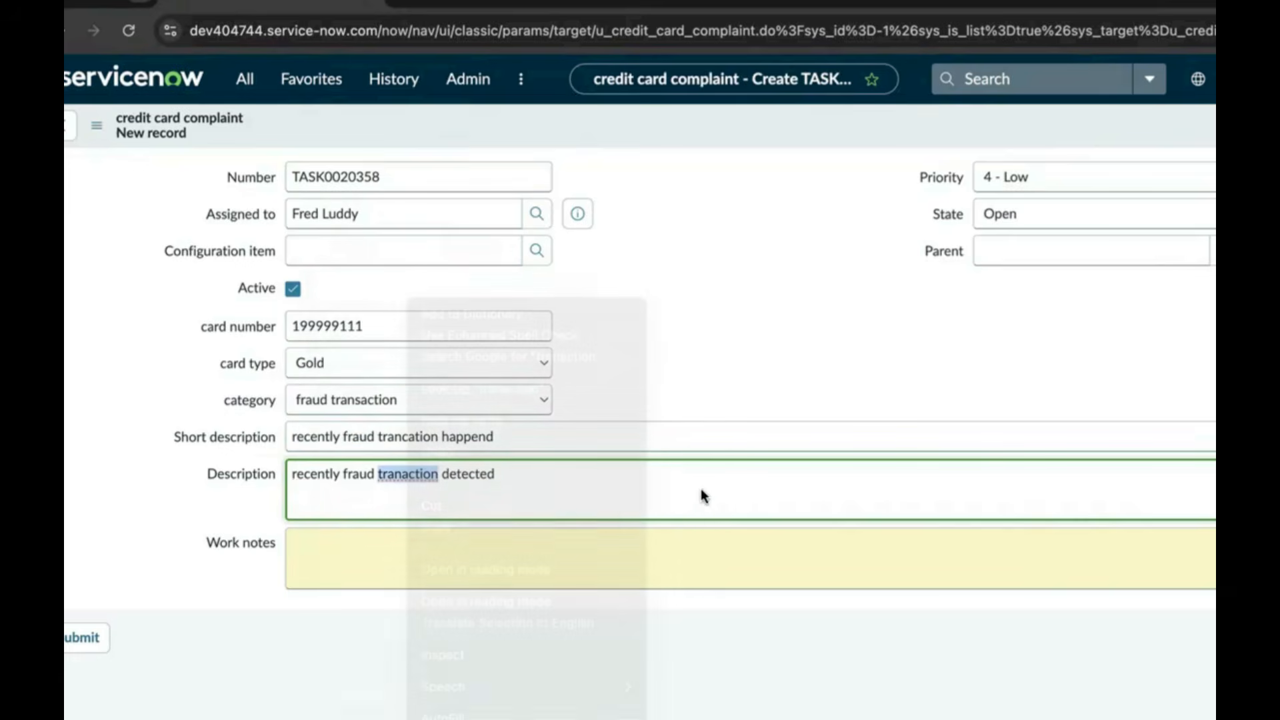
pyautogui.press('Escape')
pyautogui.click(370, 556)
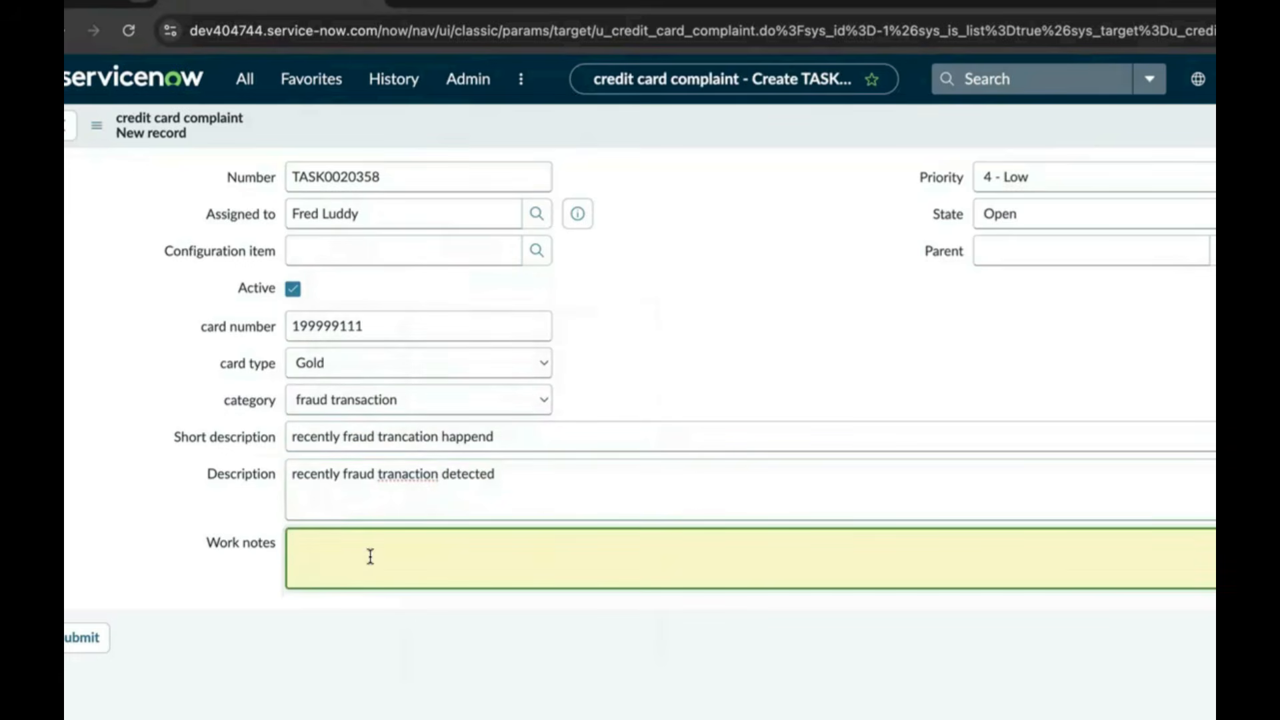
pyautogui.write('m')
pyautogui.write('y last tranction deted')
pyautogui.press('BackSpace')
pyautogui.press('BackSpace')
pyautogui.press('BackSpace')
pyautogui.write('was suspicious')
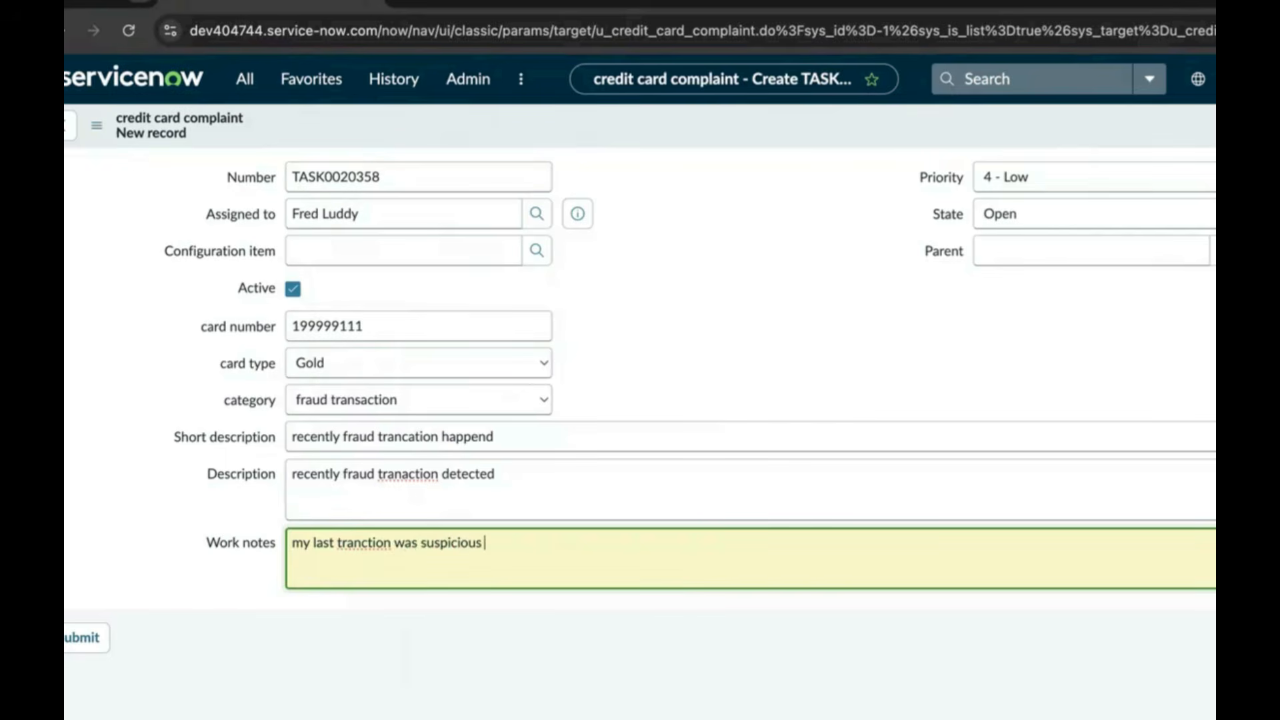
# Set priority to 1 - Critical, keep state Open, and save complaint TASK0020358
pyautogui.click(1030, 179)
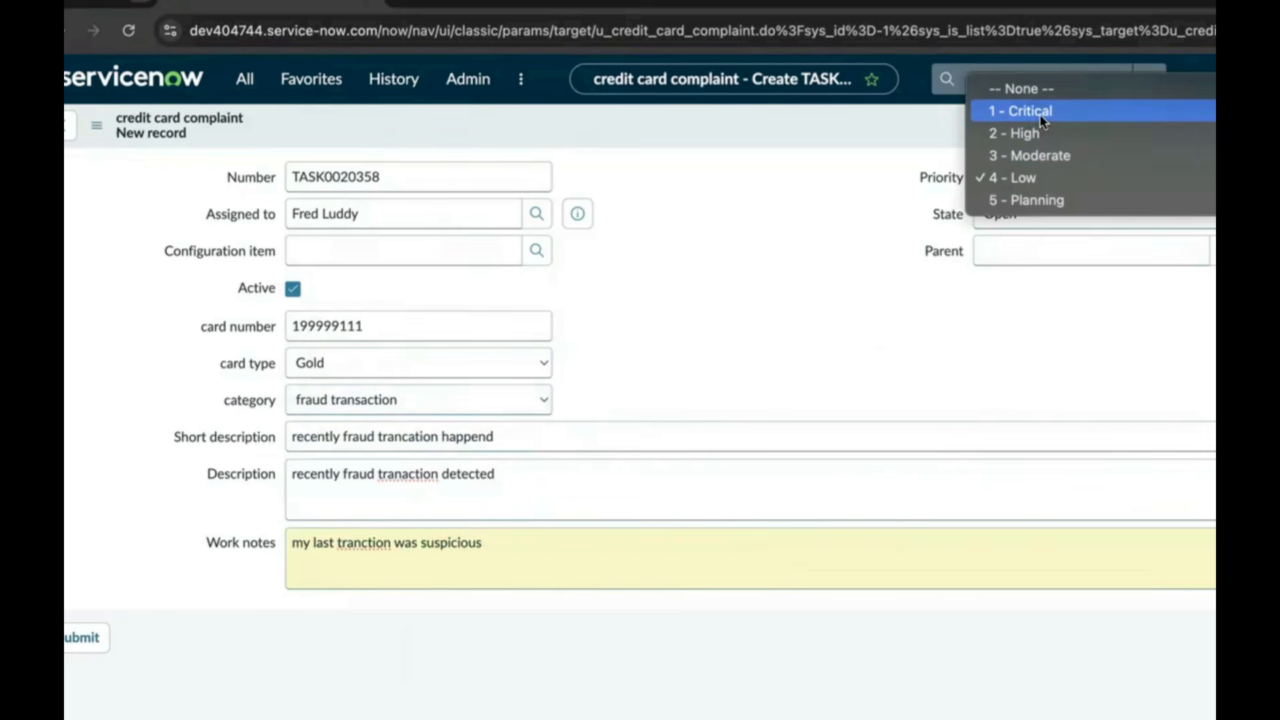
pyautogui.click(1045, 120)
pyautogui.click(1036, 210)
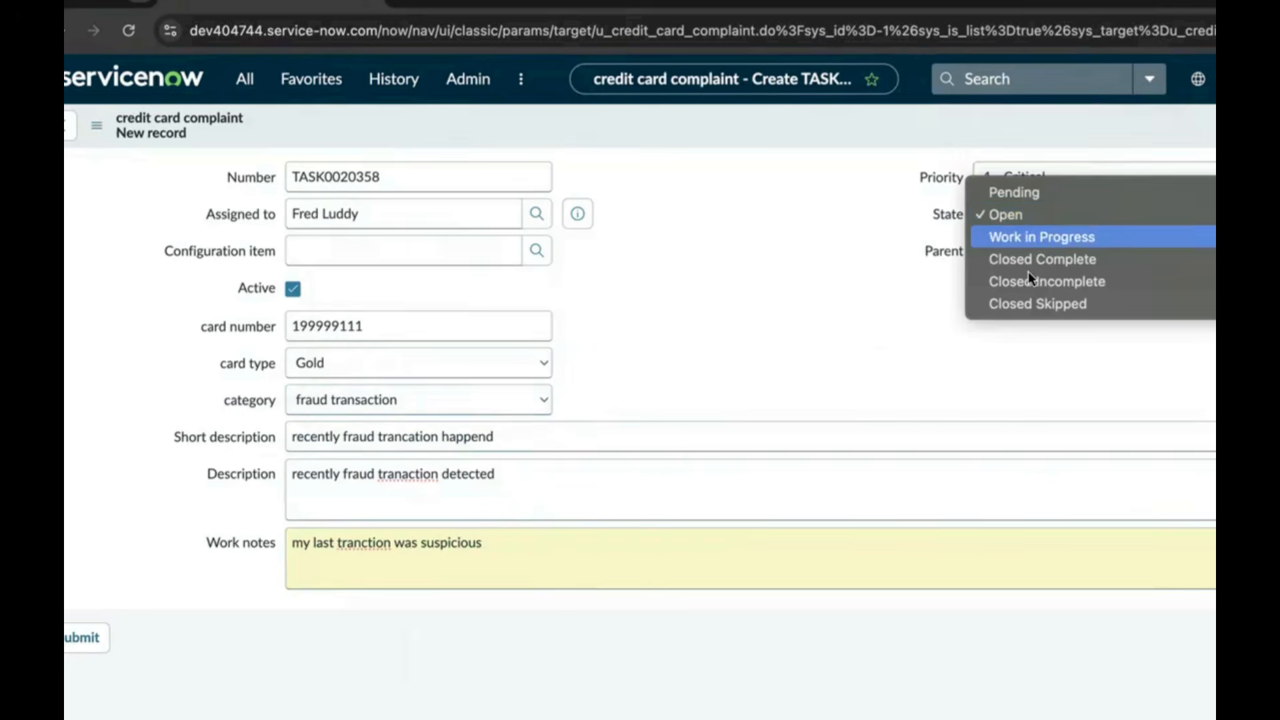
pyautogui.click(946, 280)
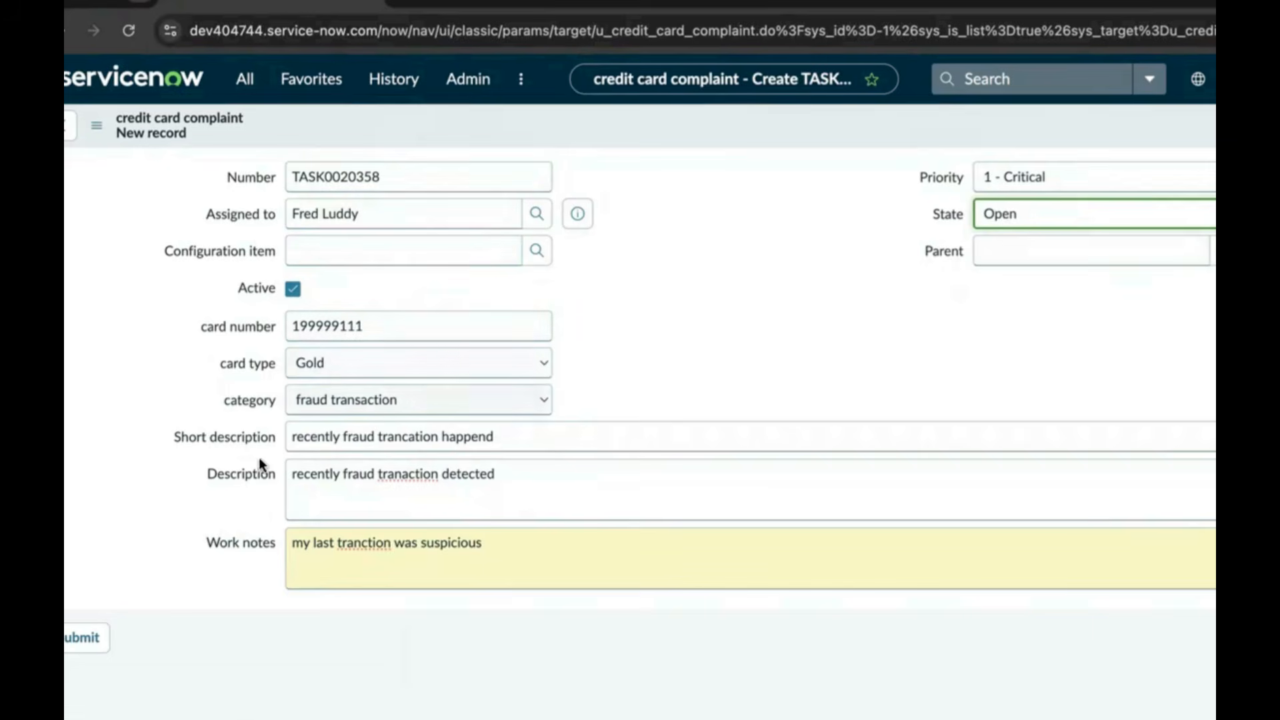
pyautogui.rightClick(668, 139)
pyautogui.click(694, 140)
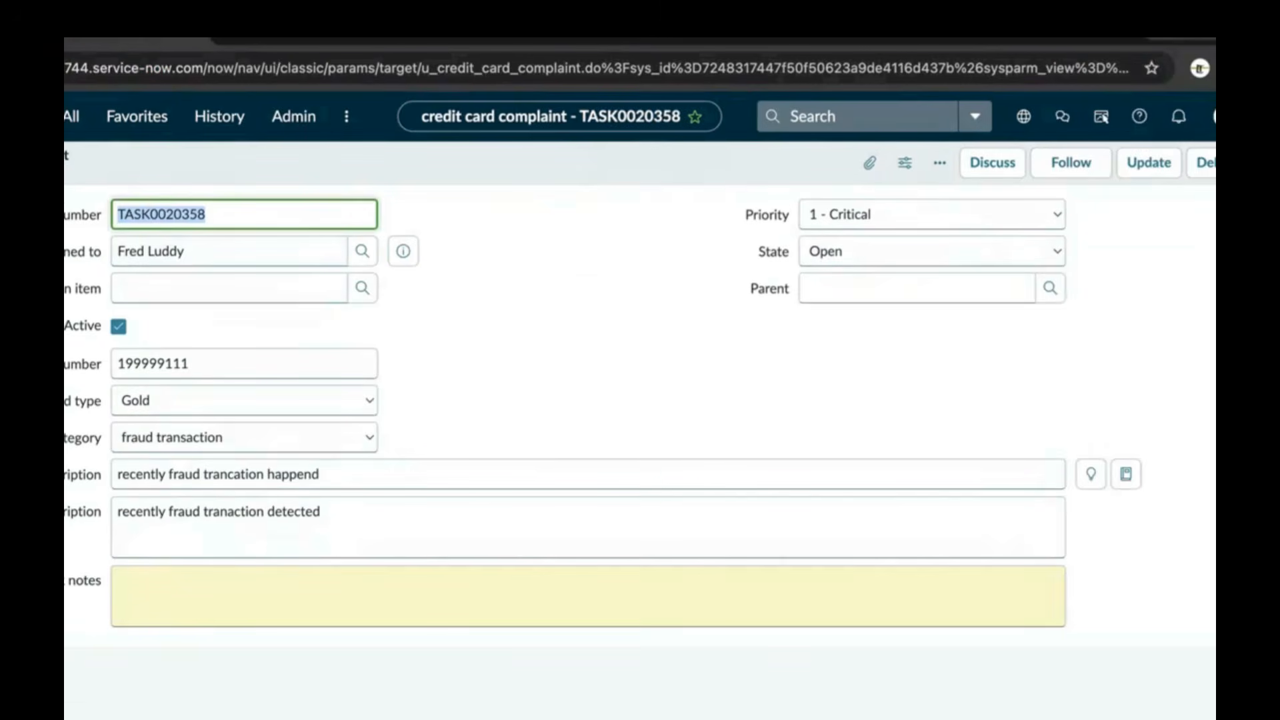
# Submit the complaint and check its category inline in the list, keeping fraud transaction
pyautogui.click(1149, 163)
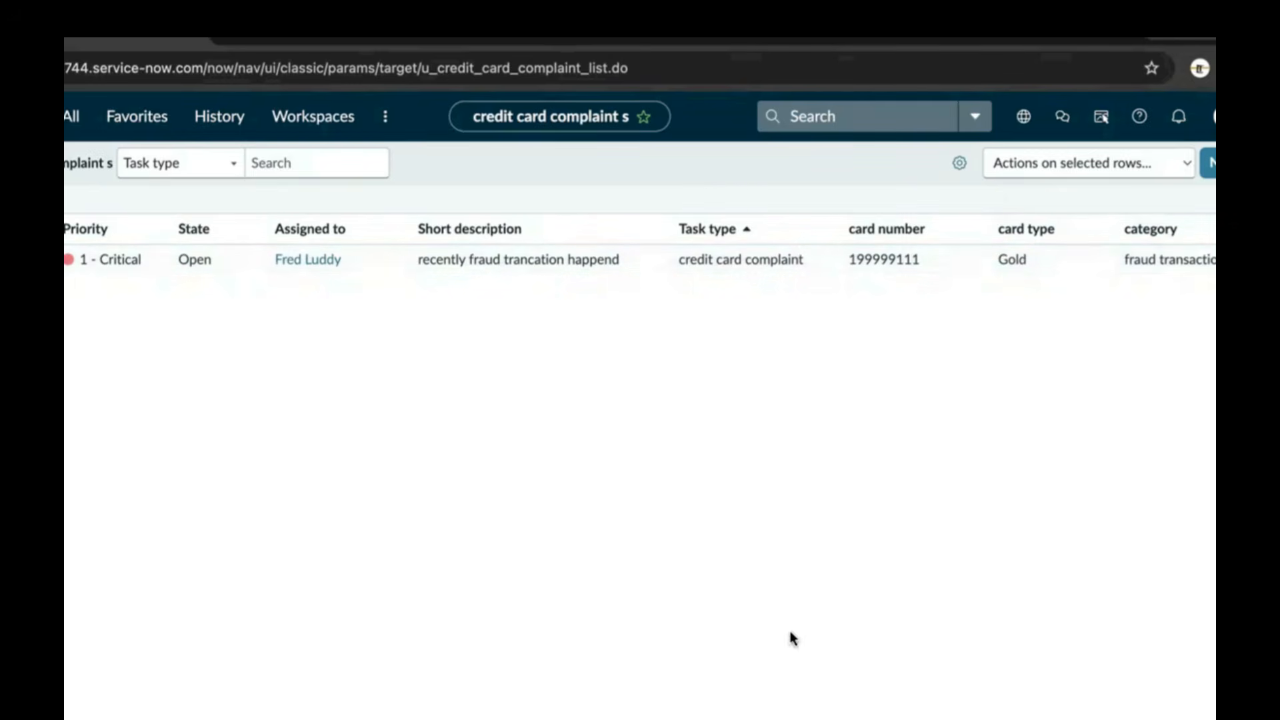
pyautogui.click(1199, 260)
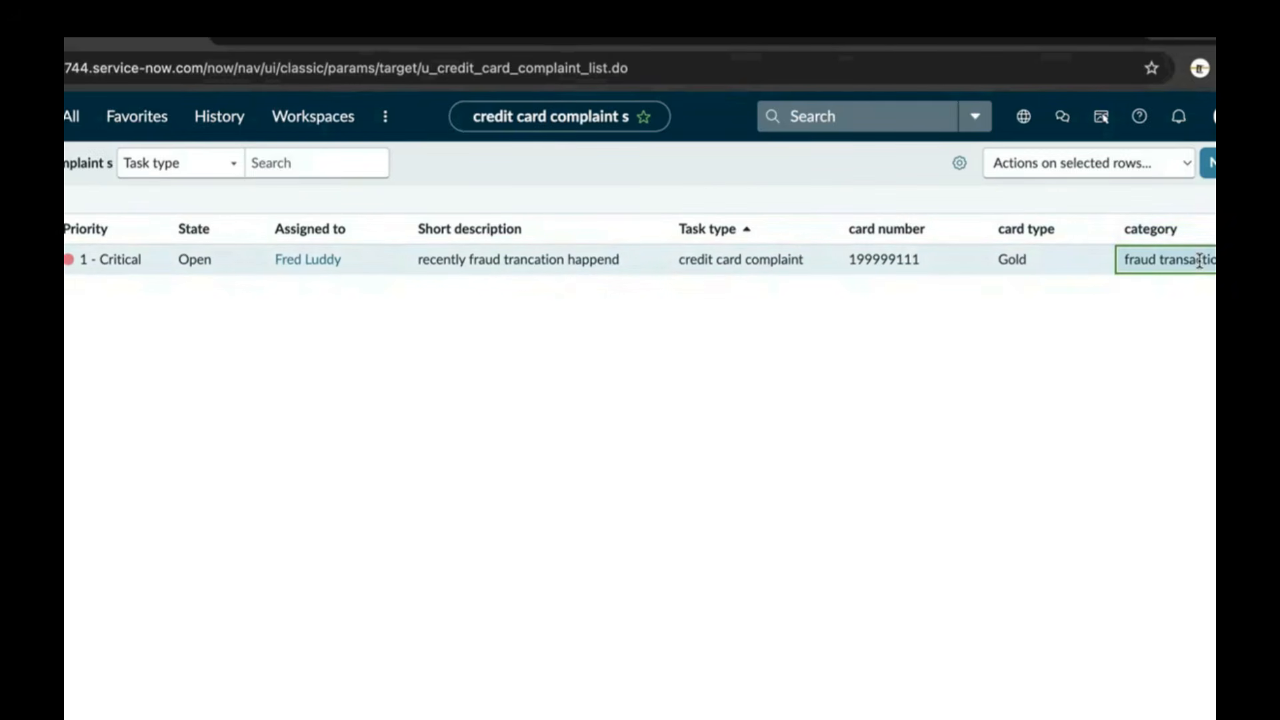
pyautogui.doubleClick(1199, 260)
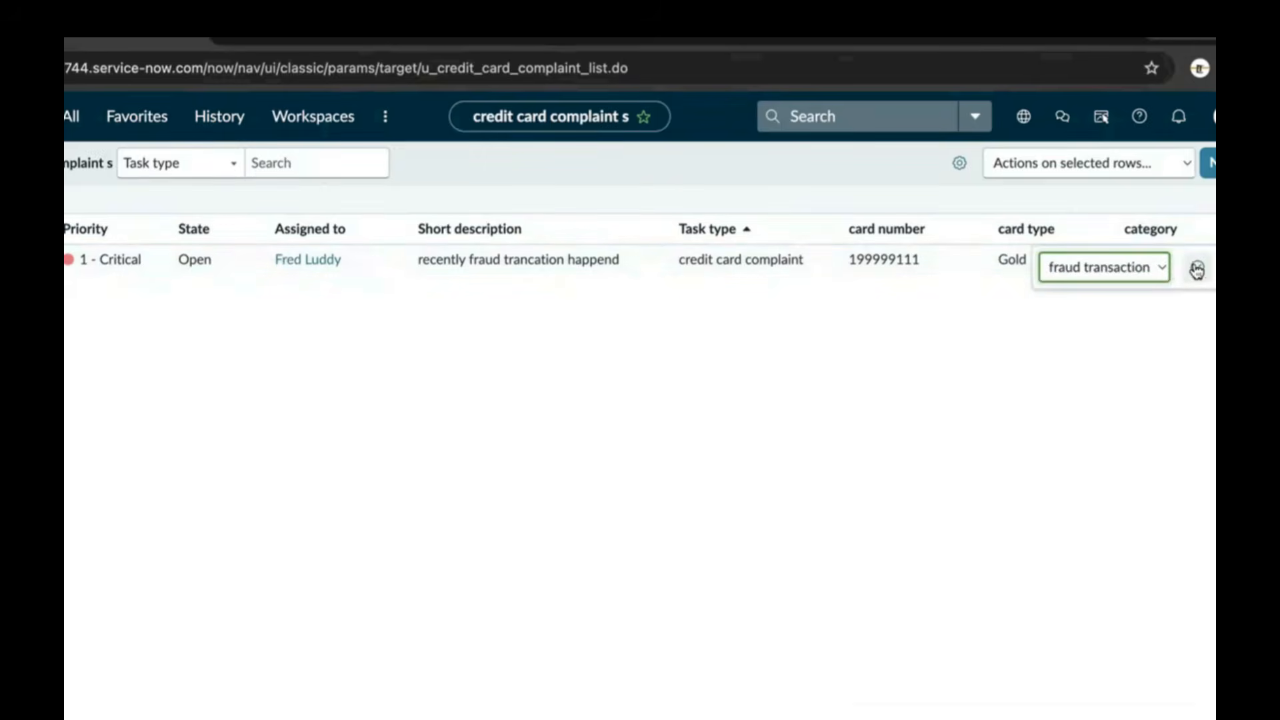
pyautogui.click(1166, 266)
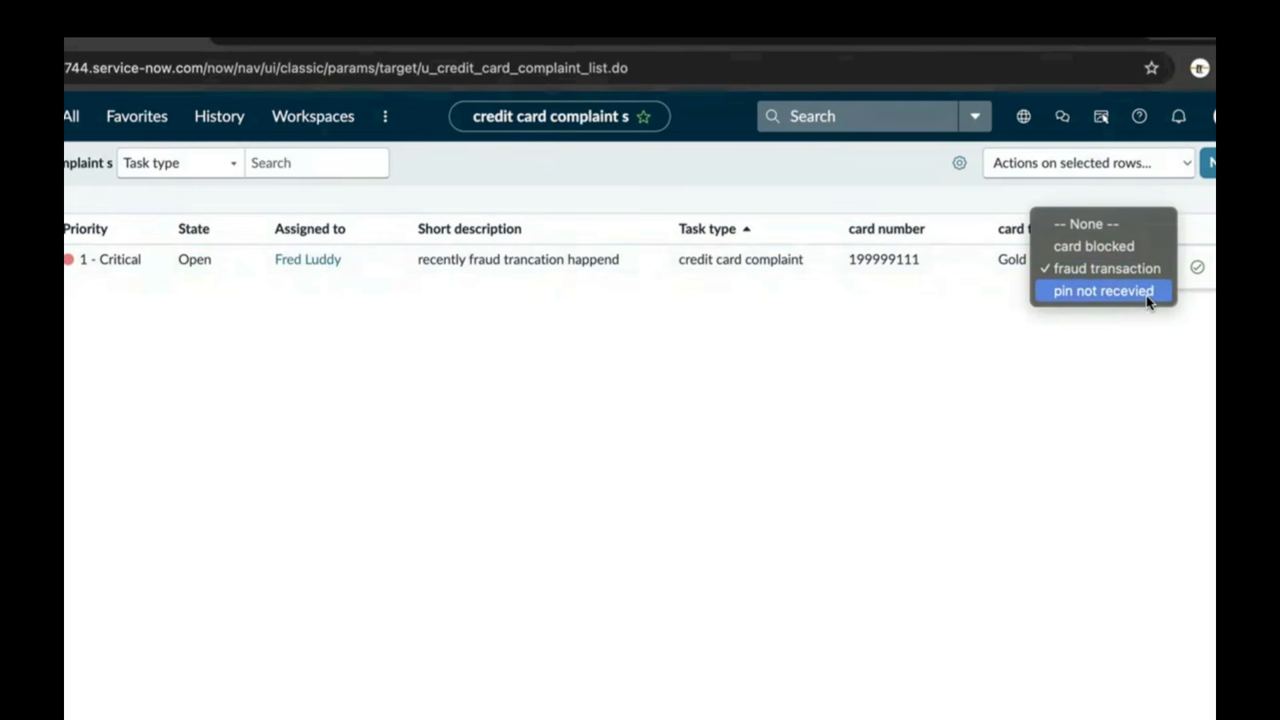
pyautogui.click(1190, 326)
# Check the record's card type inline in the list, keeping Gold, and close the edit
pyautogui.click(1005, 268)
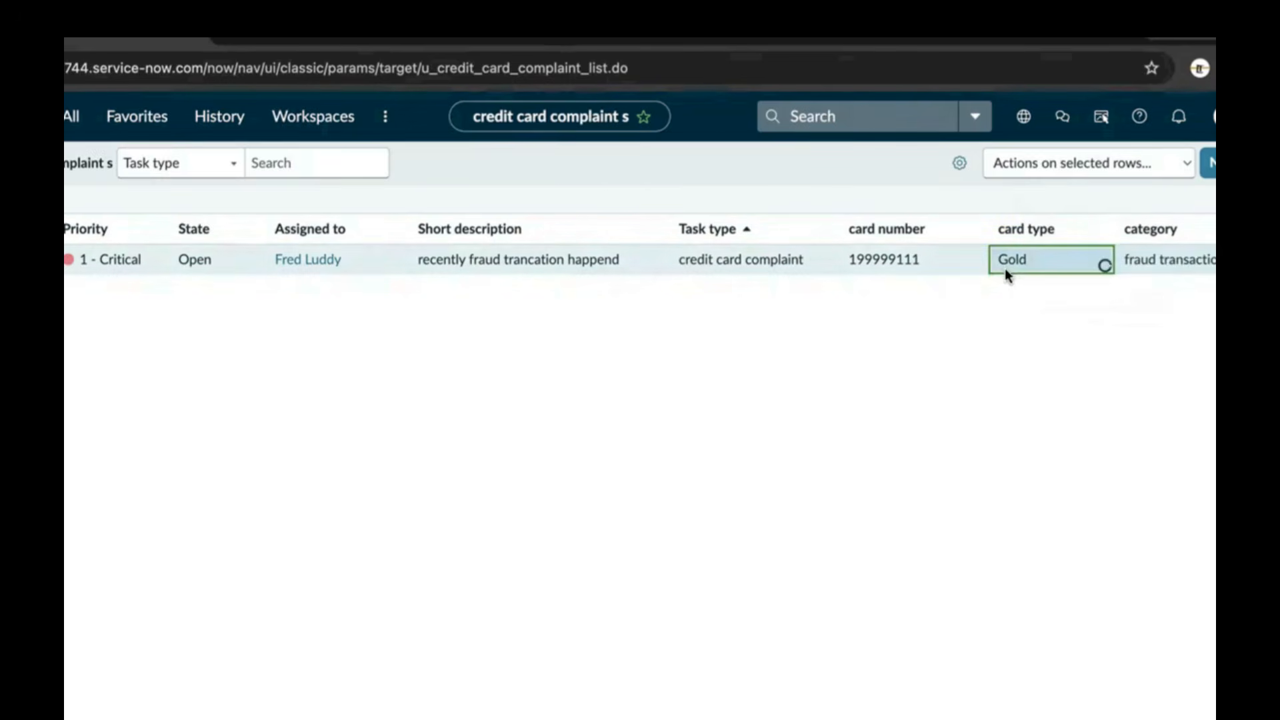
pyautogui.doubleClick(1082, 264)
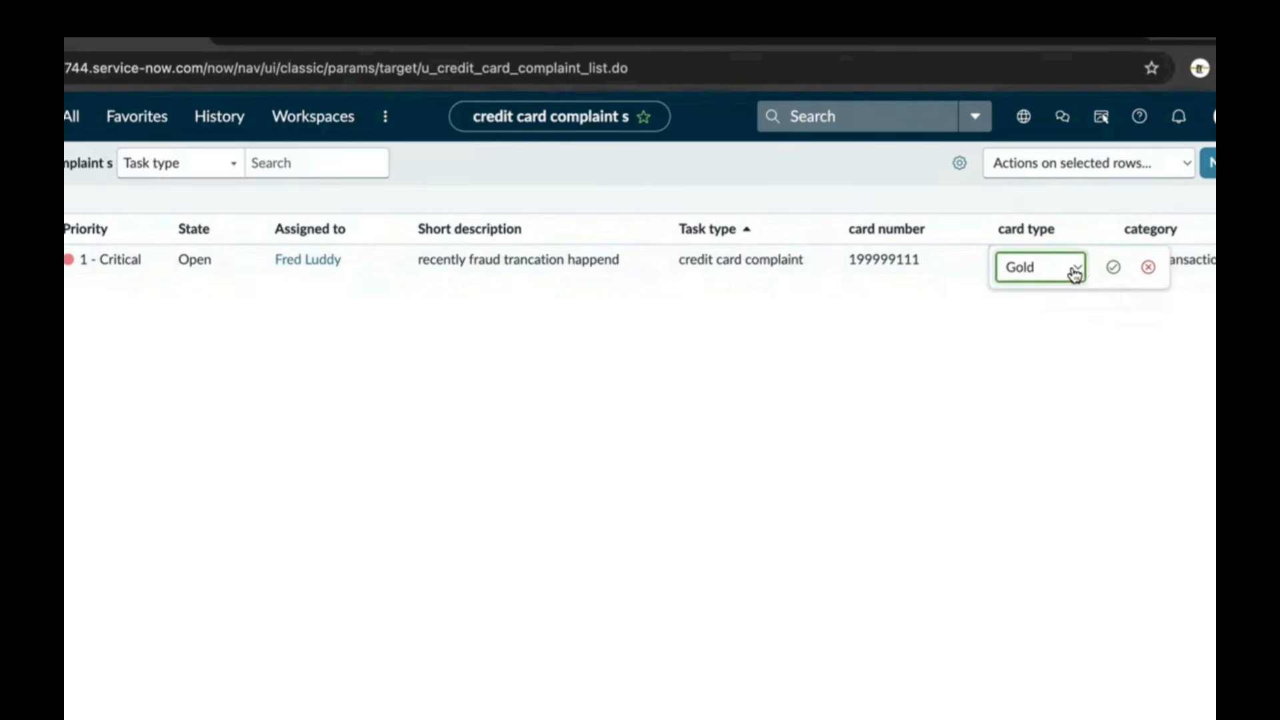
pyautogui.click(1078, 270)
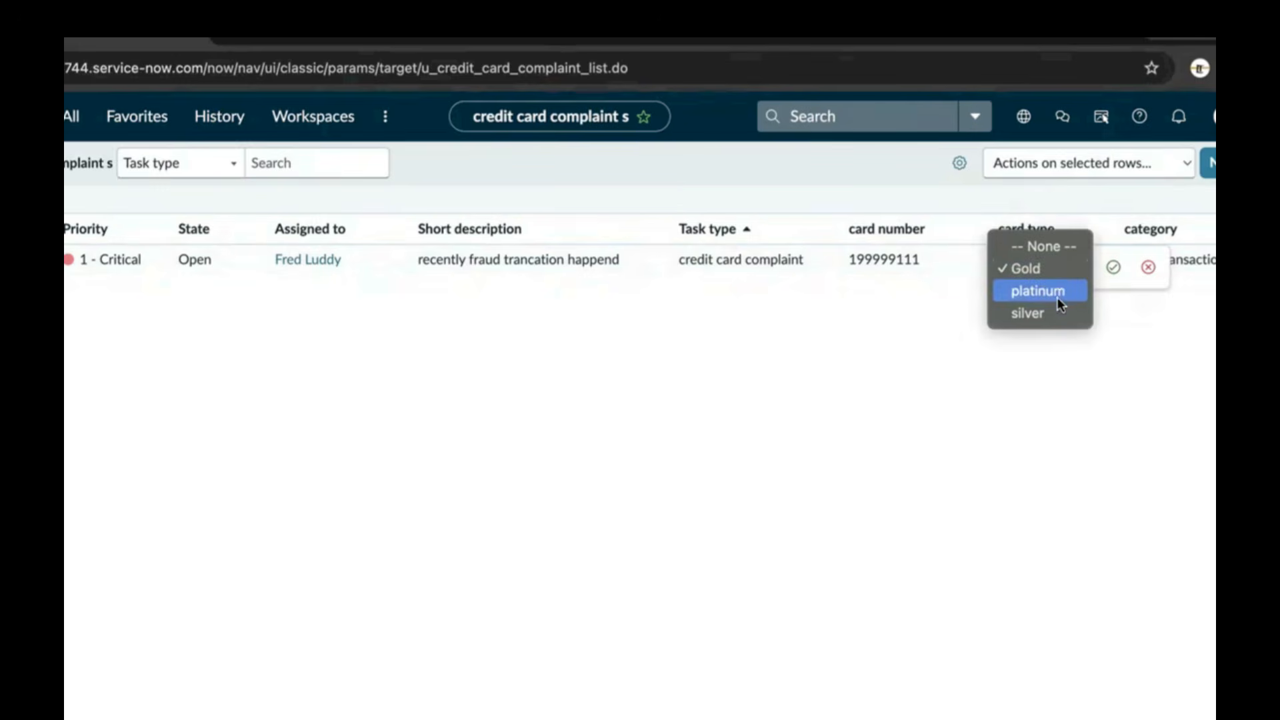
pyautogui.click(1062, 346)
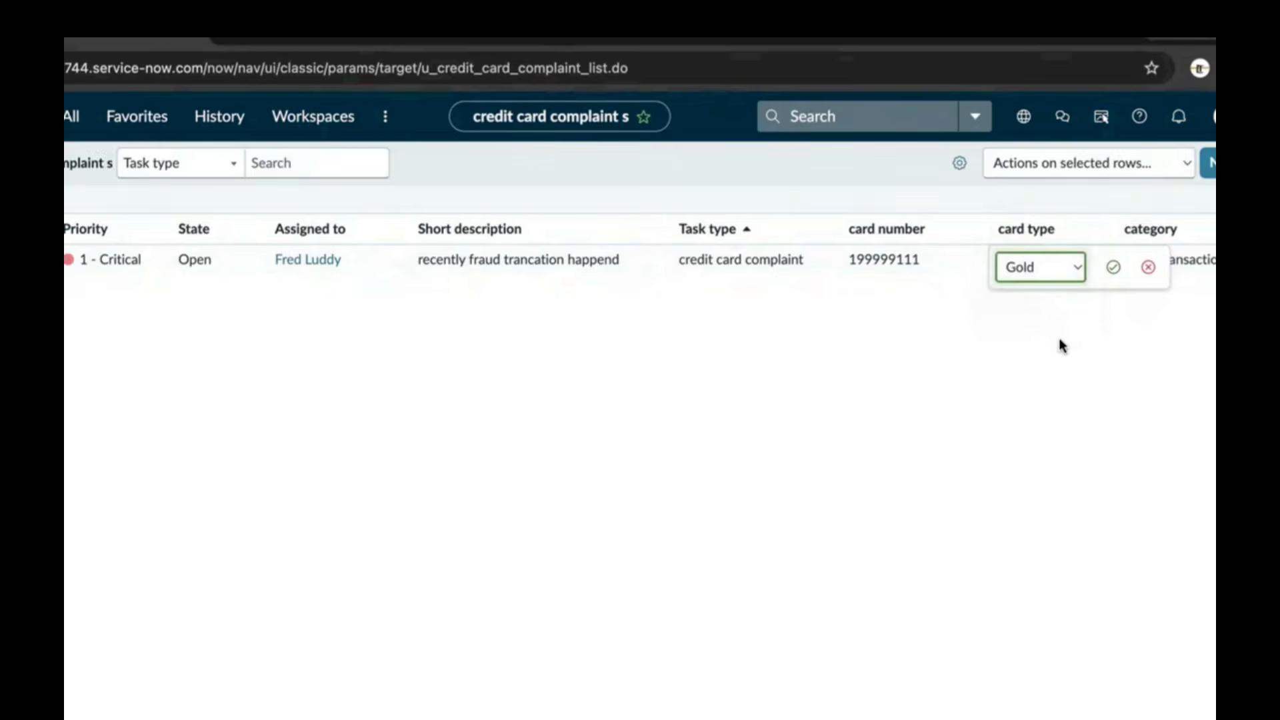
pyautogui.click(914, 260)
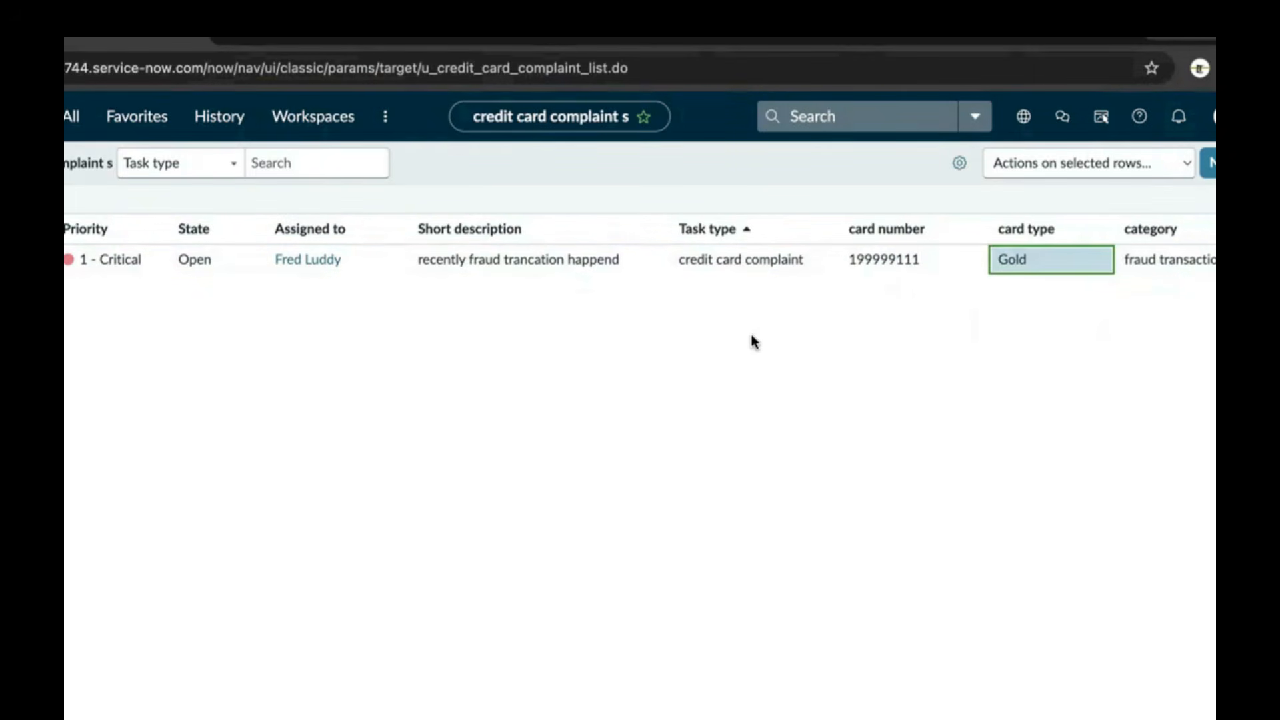